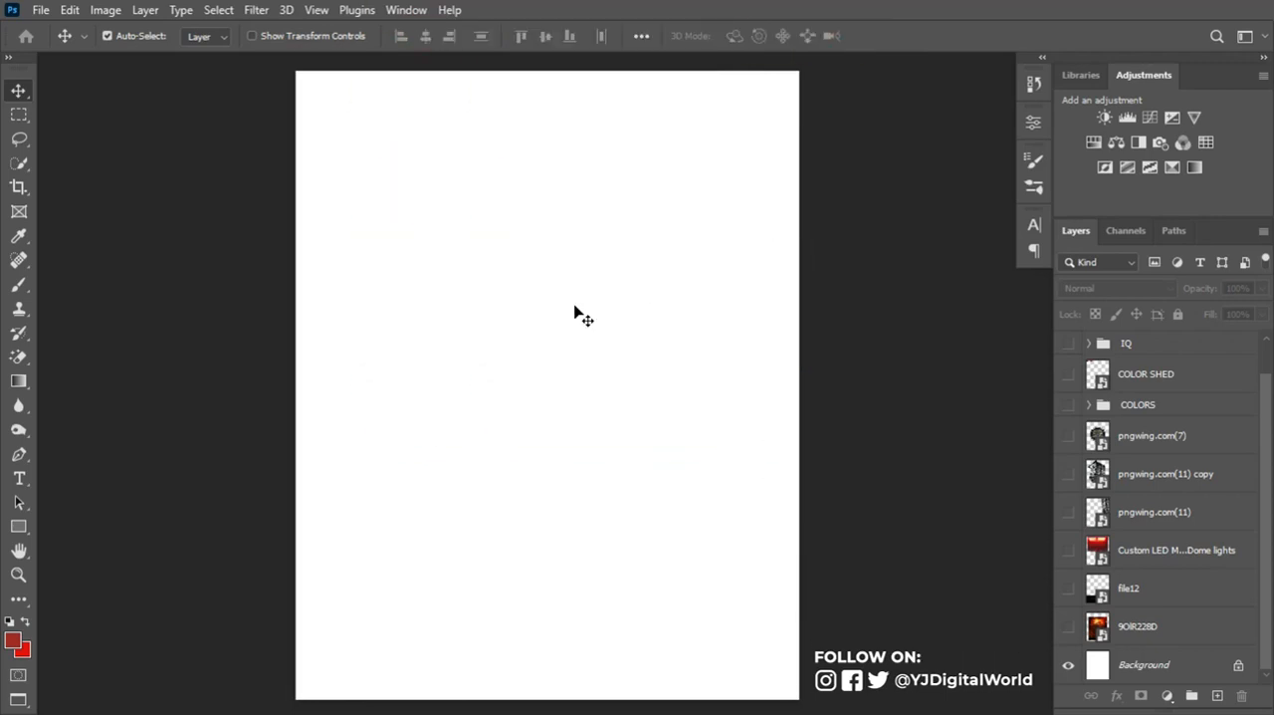
# - Create a new 1080 by 1350 pixel document at 300 pixels/inch in RGB Color with a white background
pyautogui.hotkey('ctrl', 'n')
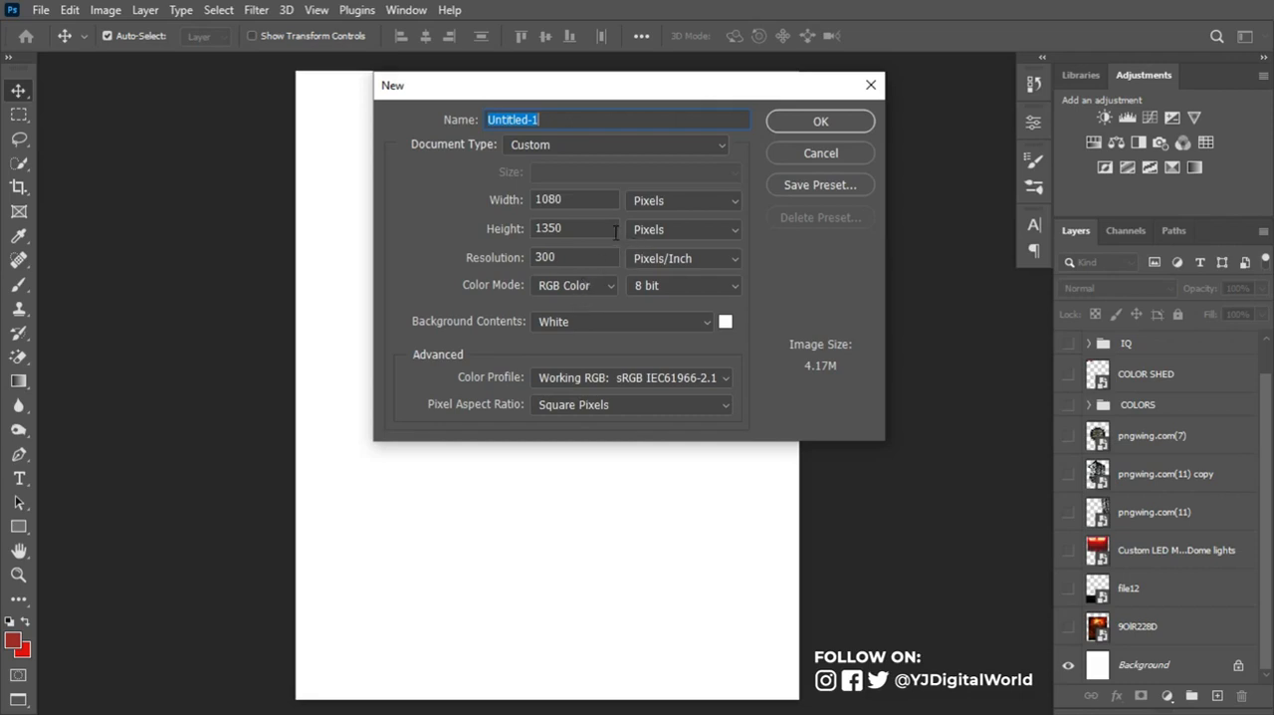
pyautogui.click(681, 199)
pyautogui.click(681, 199)
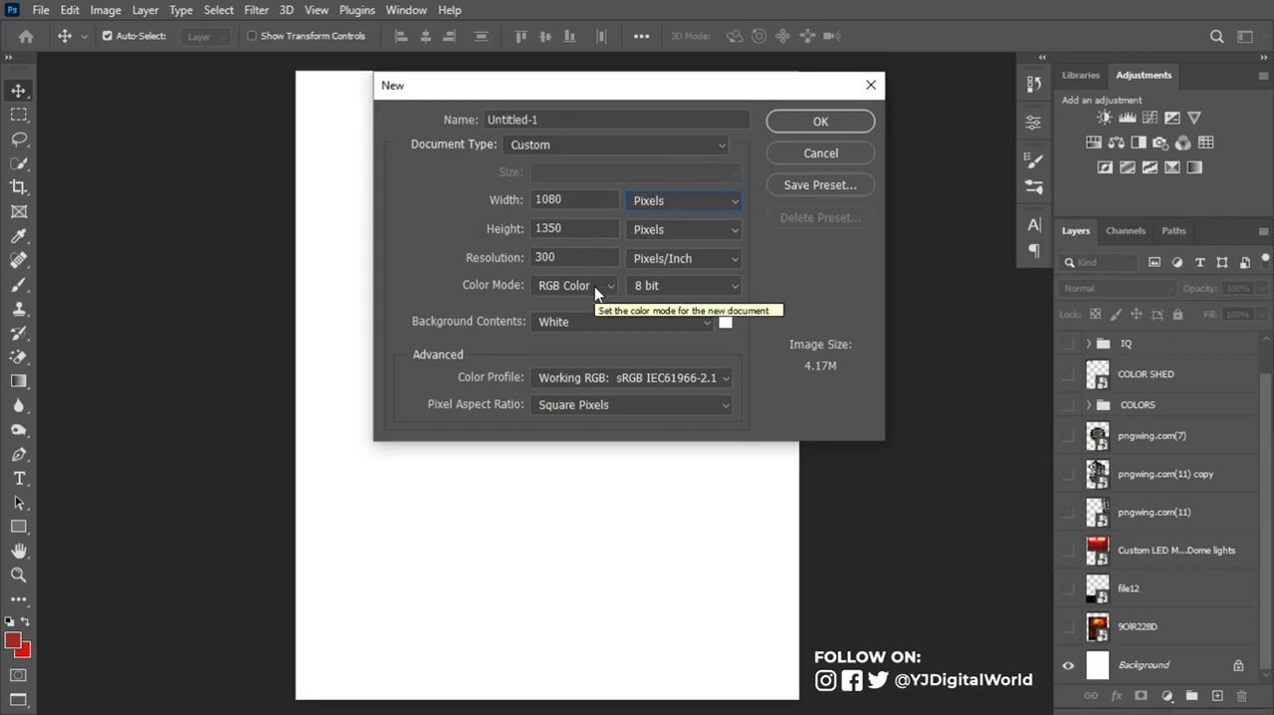
pyautogui.click(808, 122)
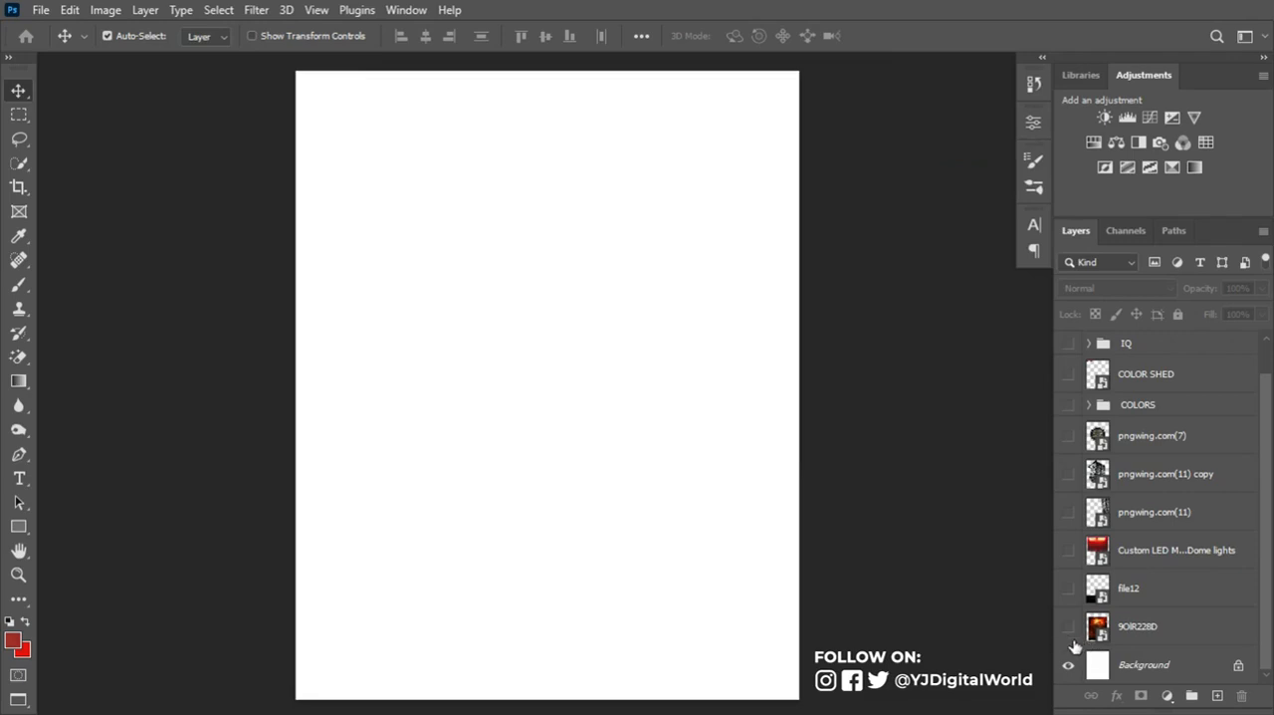
# - Preview the hidden image layers and the COLORS palette group over the white canvas, hiding them all again
pyautogui.moveTo(1071, 627); pyautogui.dragTo(1073, 364)
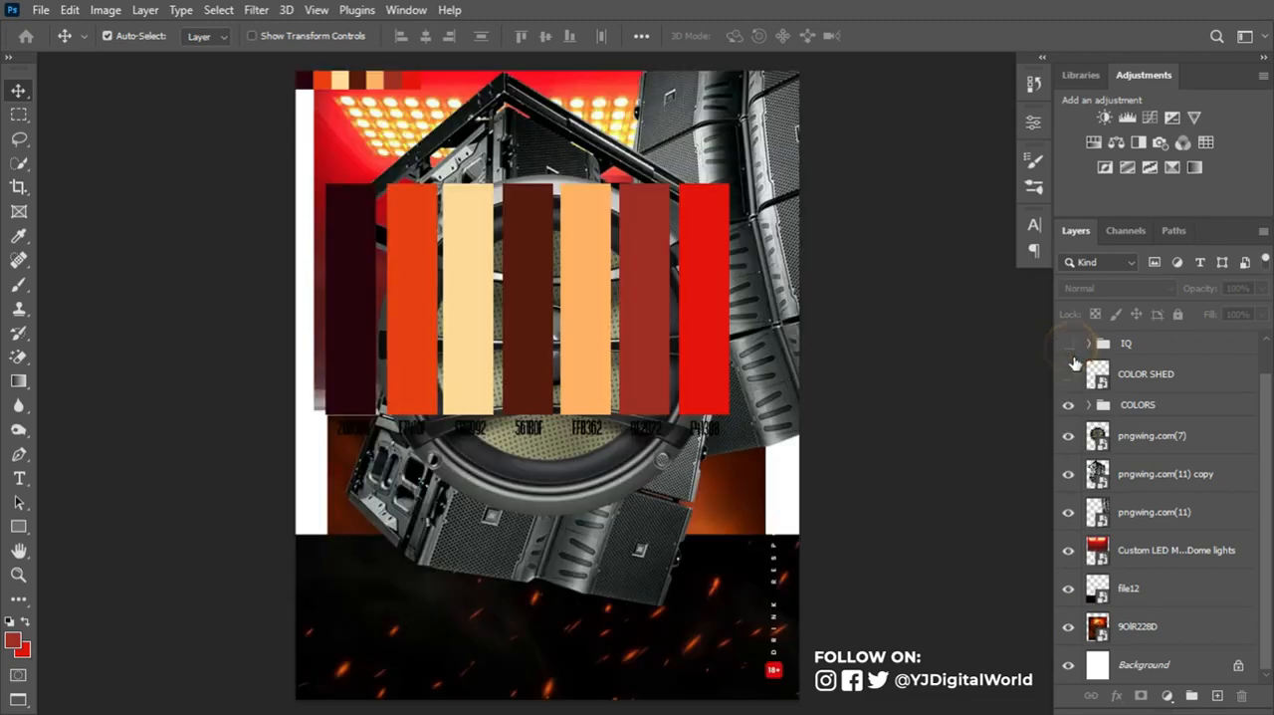
pyautogui.click(1068, 433)
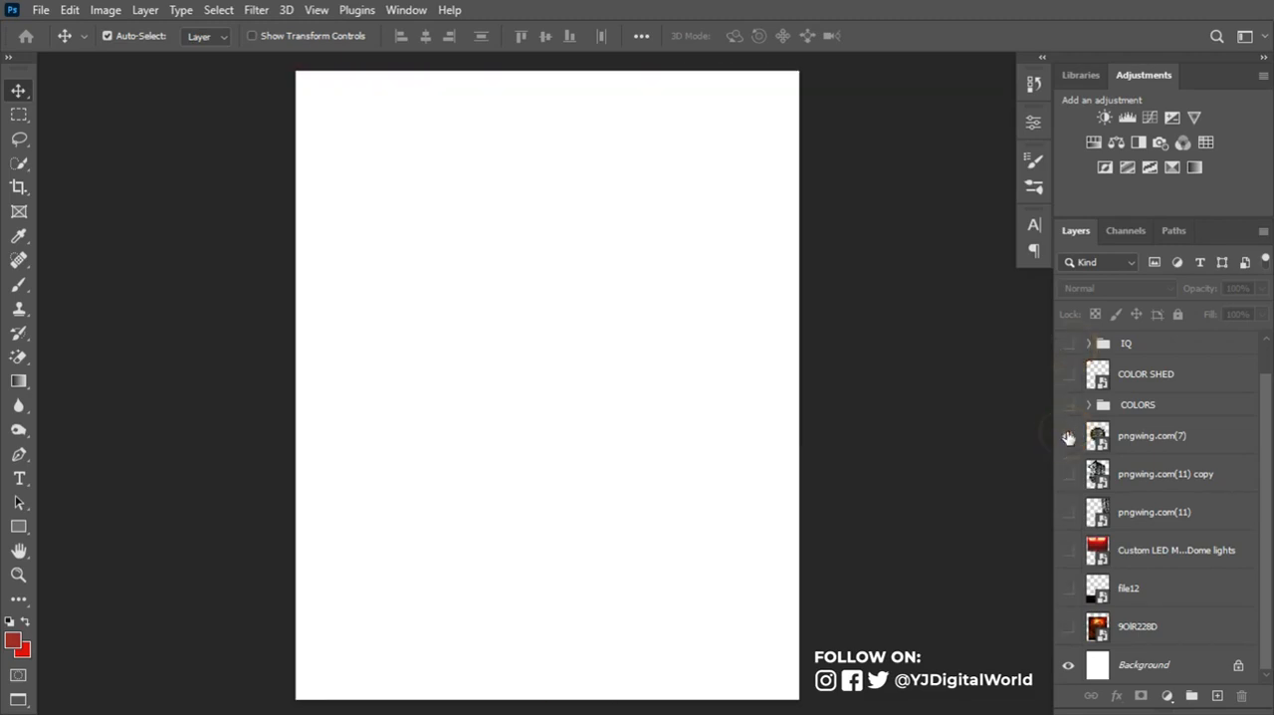
pyautogui.click(1066, 439)
pyautogui.click(1060, 402)
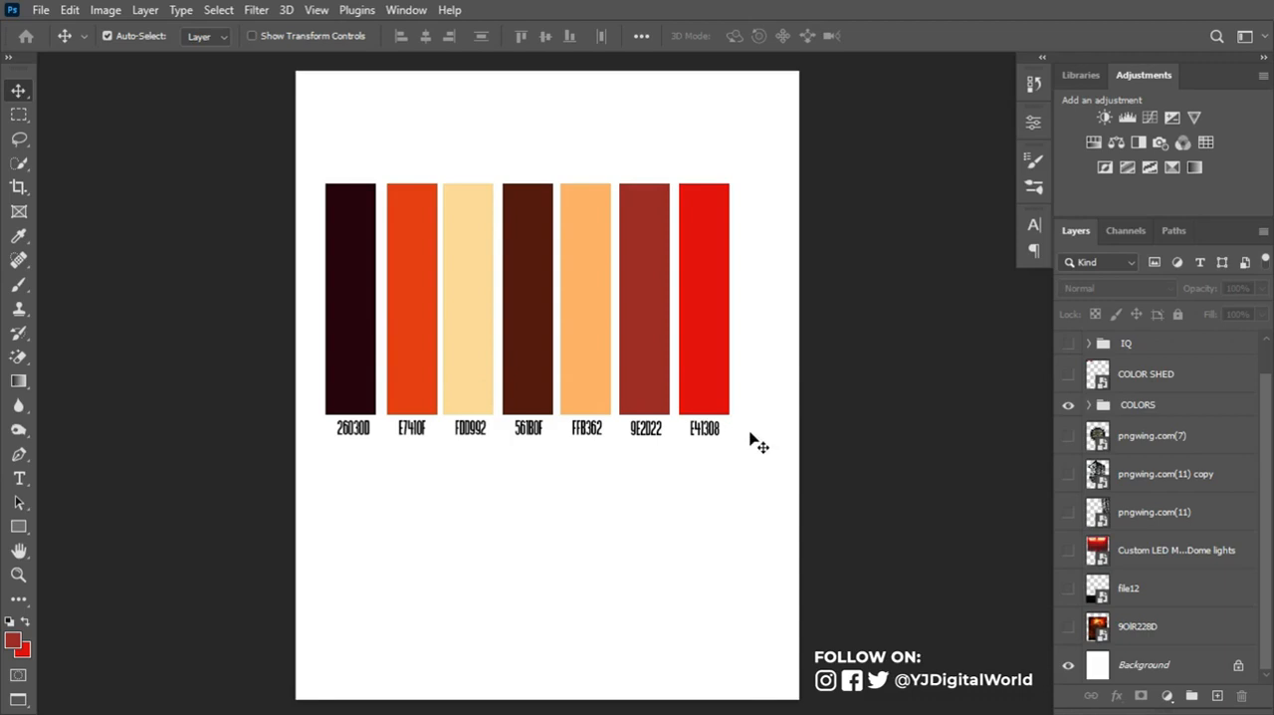
pyautogui.click(1069, 404)
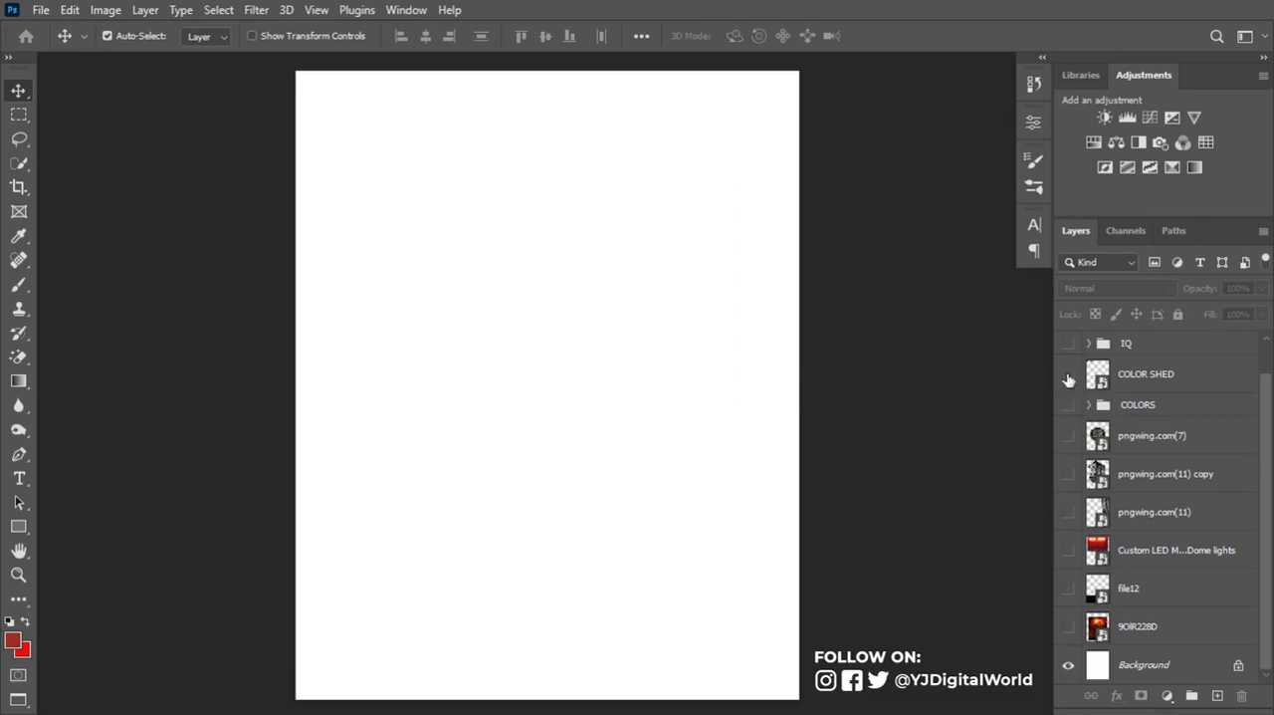
# - Show the COLOR SHED swatches and add a Solid Color fill above Background in their darkest colour, 26030d
pyautogui.click(1068, 376)
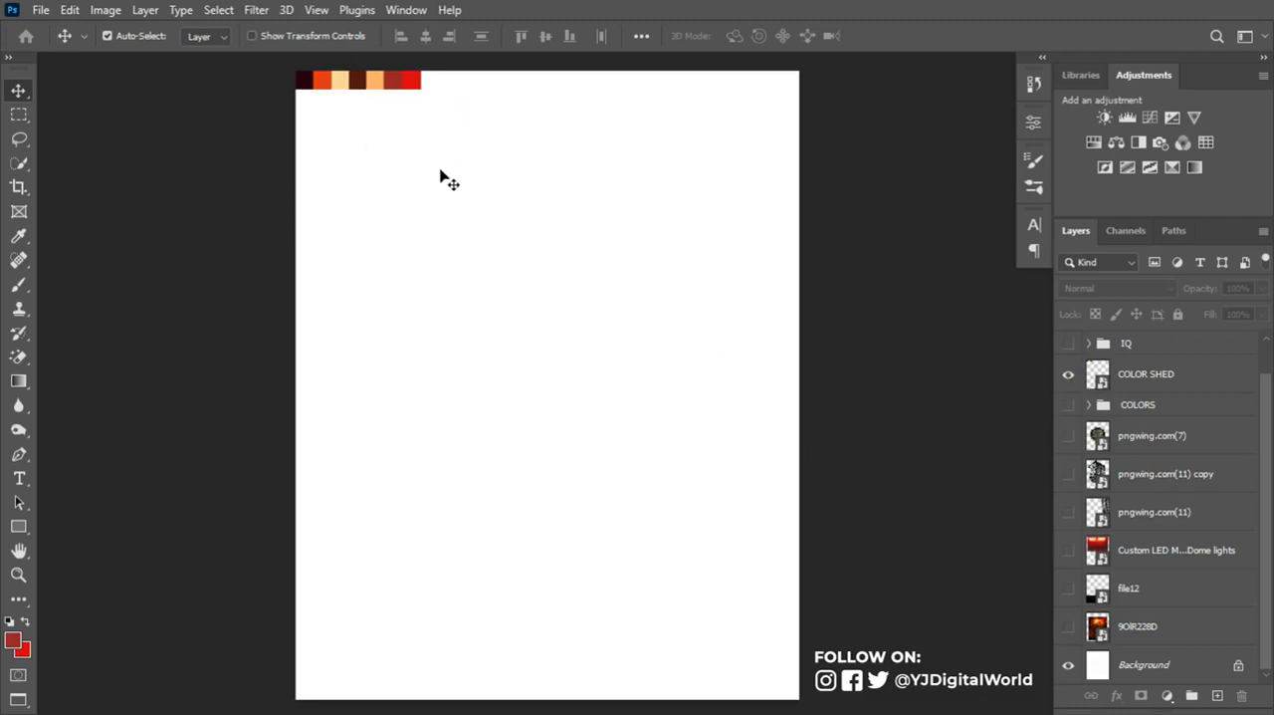
pyautogui.click(1157, 661)
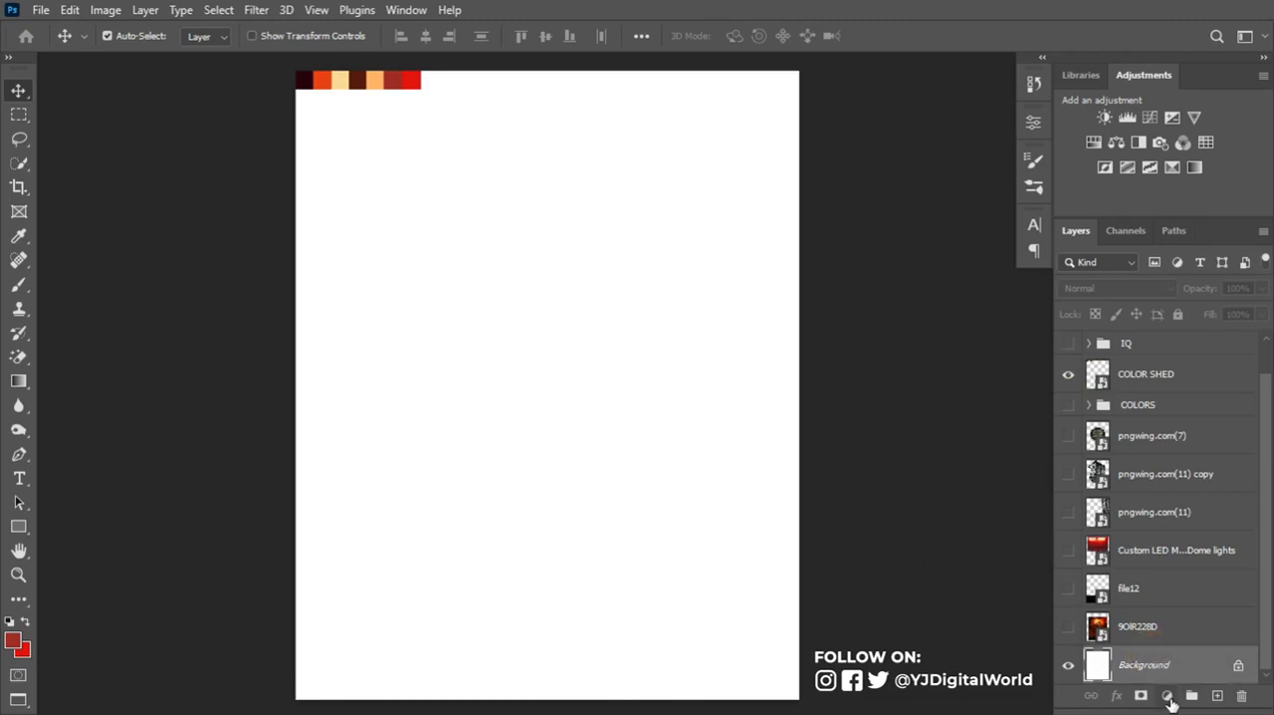
pyautogui.click(1169, 696)
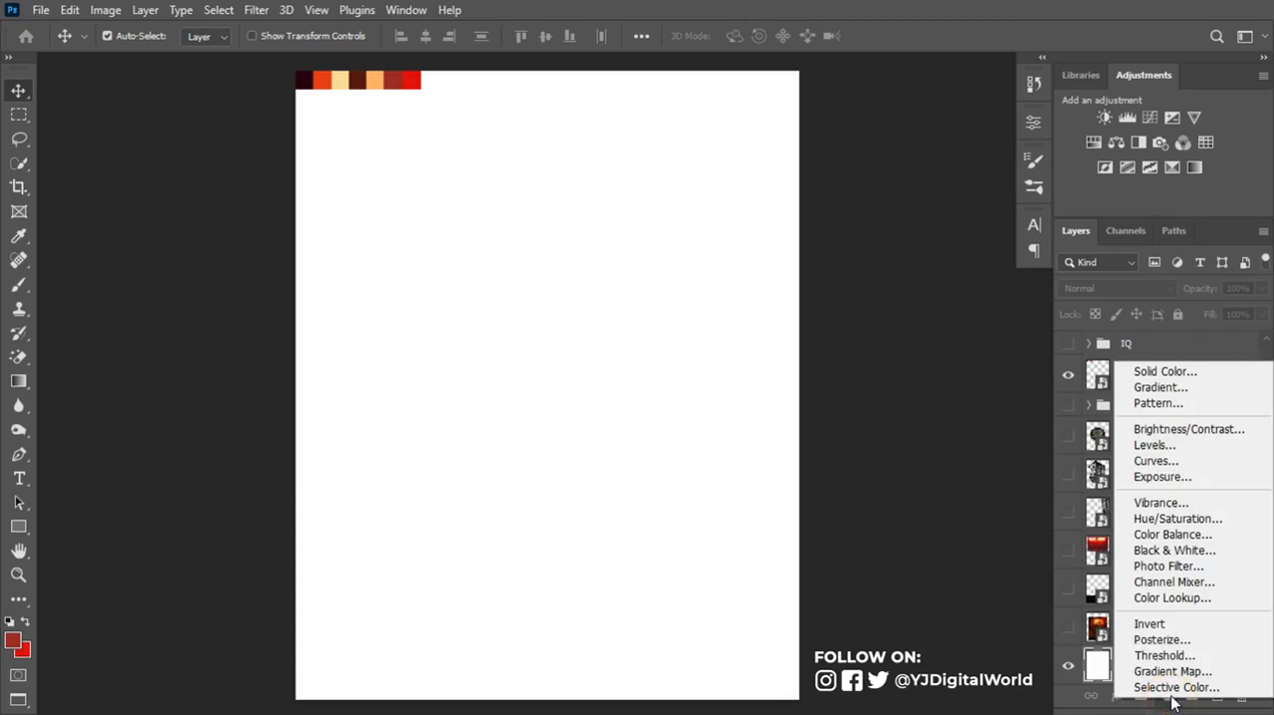
pyautogui.click(1152, 376)
pyautogui.click(299, 75)
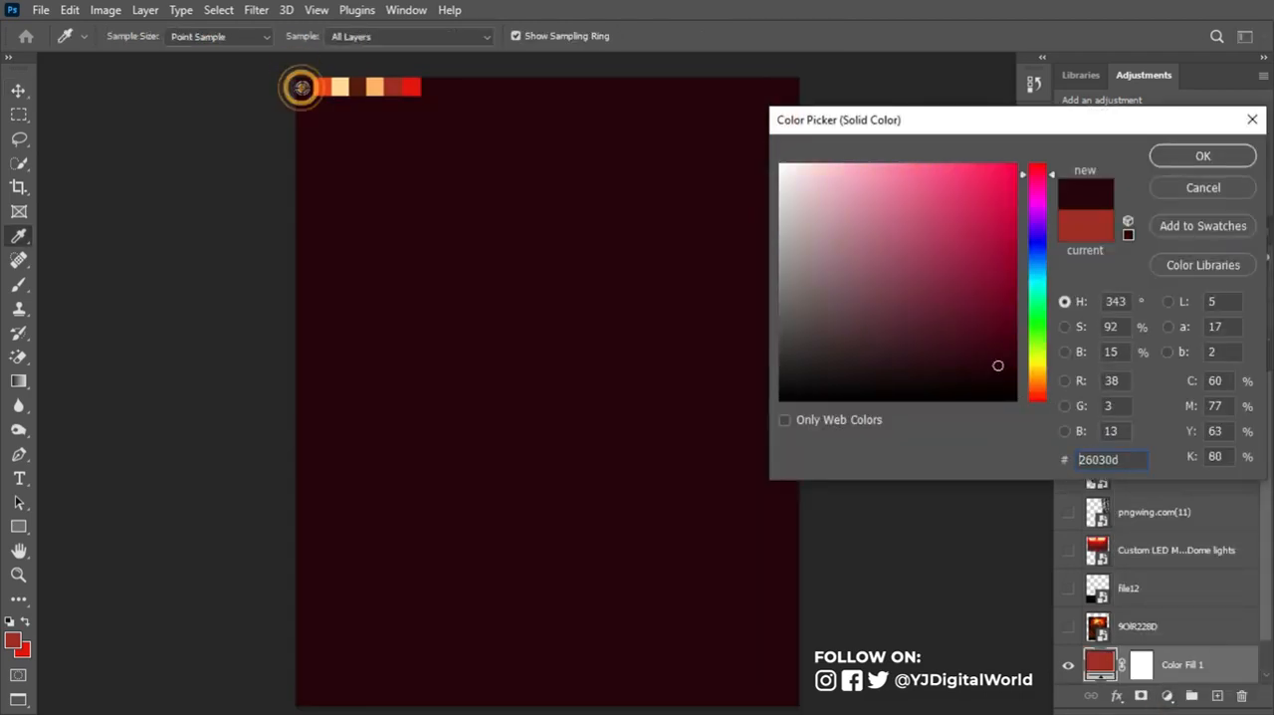
pyautogui.click(300, 87)
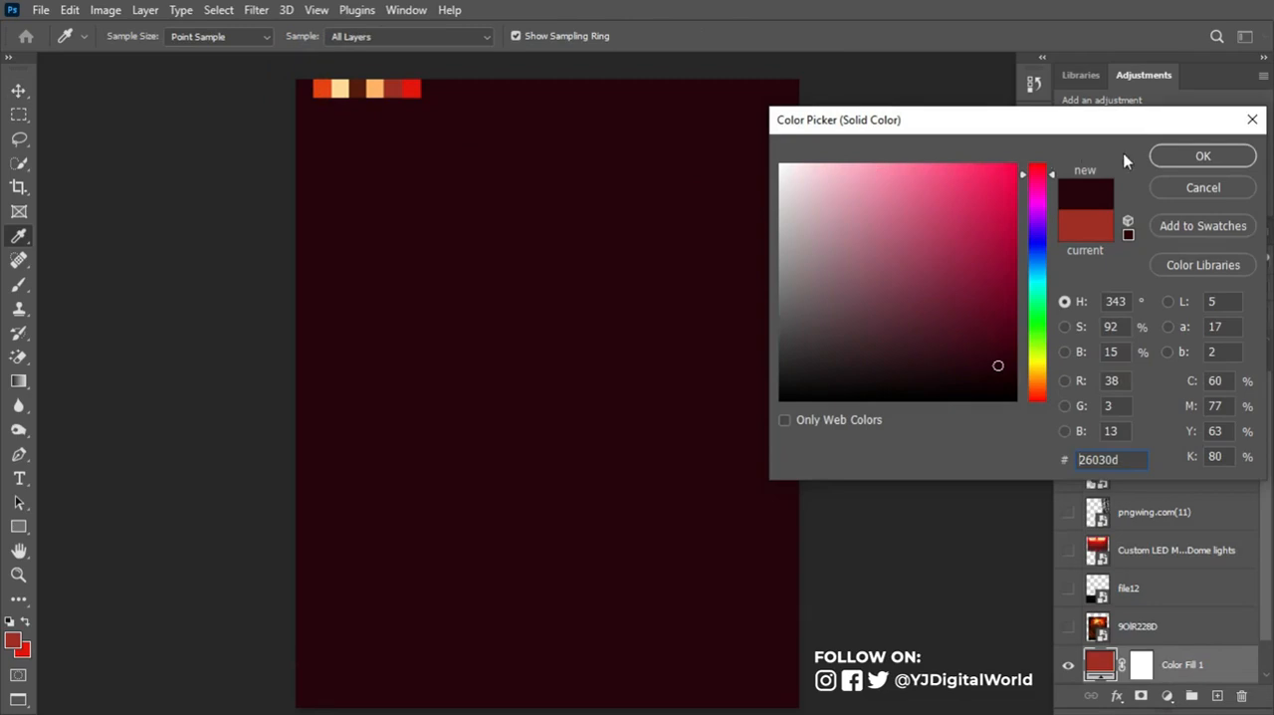
pyautogui.click(1177, 153)
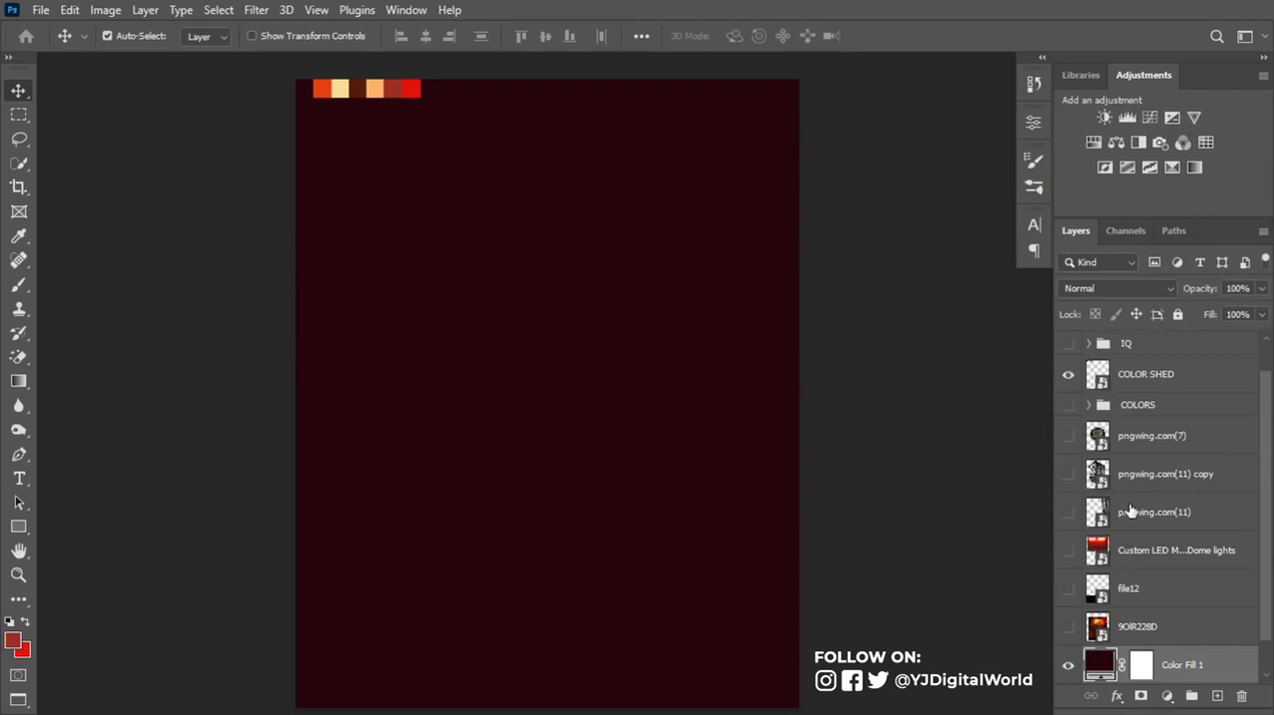
# - Place pngwing.com(11) and its copy directly above the Color Fill 1 layer and make both speaker stacks visible
pyautogui.moveTo(1132, 506); pyautogui.dragTo(1172, 642)
pyautogui.keyDown('shift'); pyautogui.click(1147, 468); pyautogui.keyUp('shift')
pyautogui.click(1070, 627)
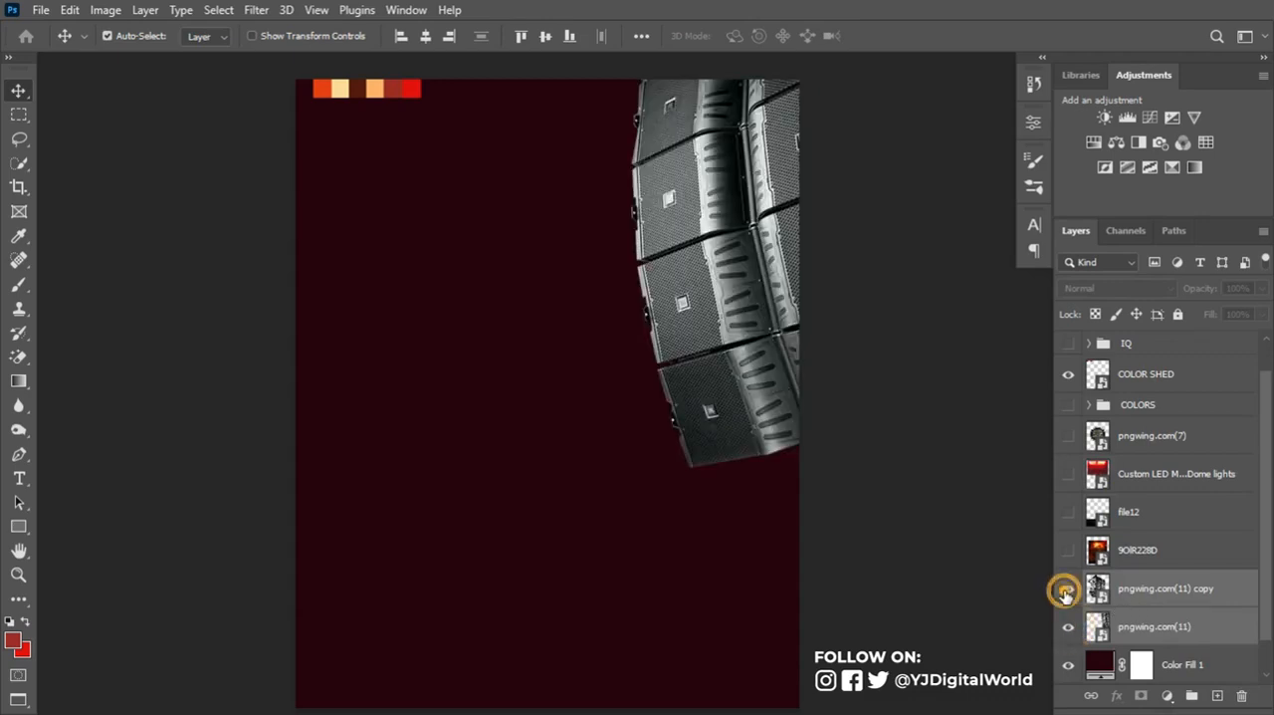
pyautogui.click(1069, 588)
# - Move the pngwing.com(11) copy speaker stack to the canvas's upper left edge, mirroring the stack on the right
pyautogui.click(1096, 587)
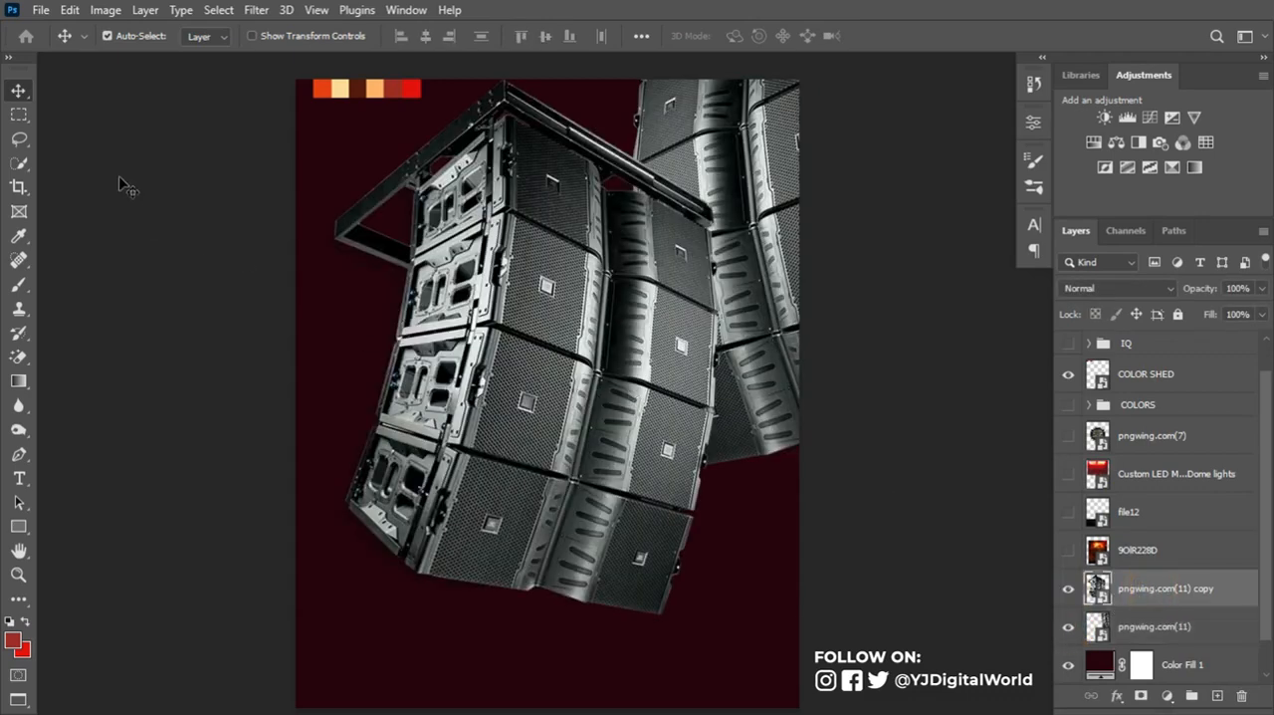
pyautogui.moveTo(545, 348); pyautogui.dragTo(316, 196)
pyautogui.press('Right')
pyautogui.press('Right')
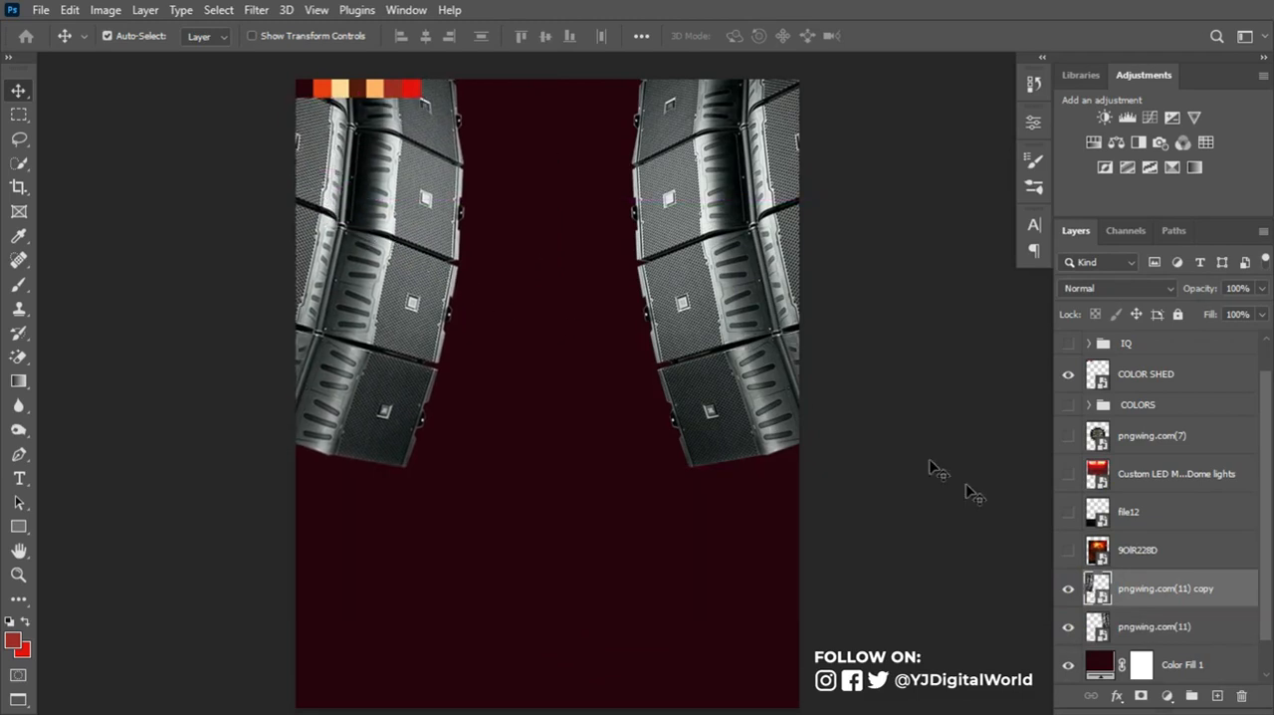
# - Show the fiery 9OIR228D image and scale it to about 48% so it covers the whole canvas
pyautogui.click(1130, 548)
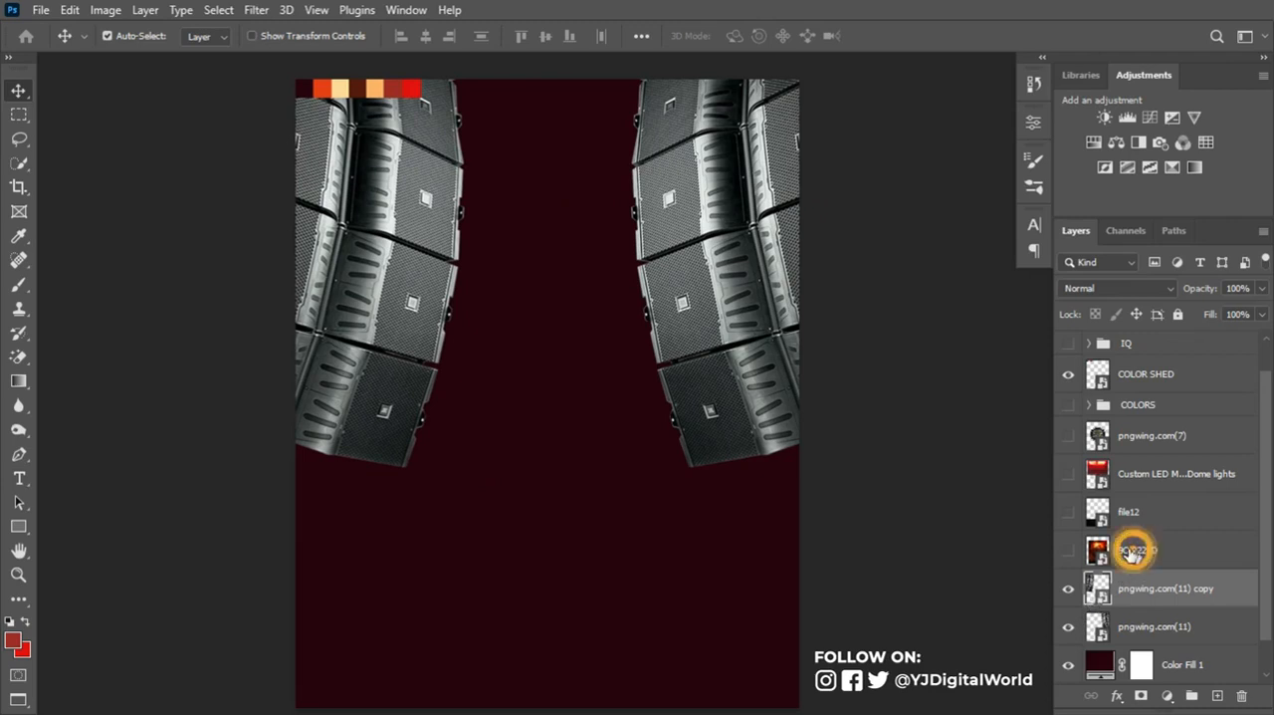
pyautogui.click(1068, 550)
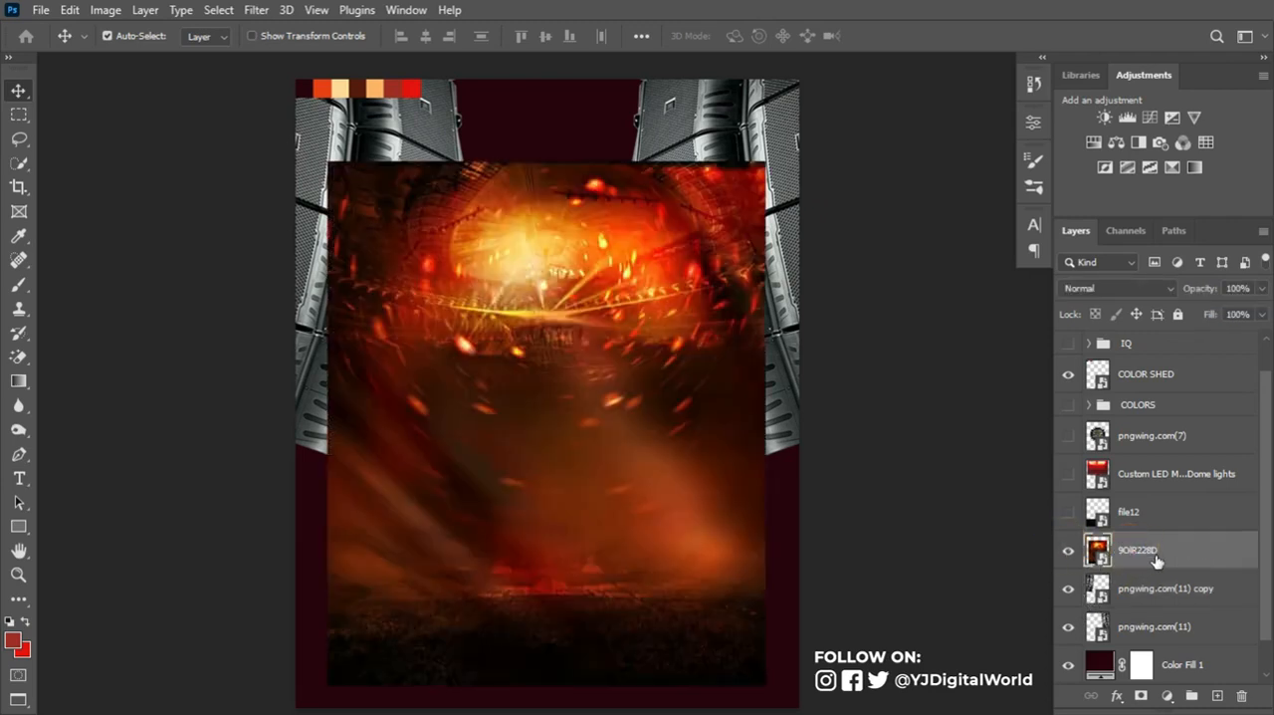
pyautogui.hotkey('ctrl', 't')
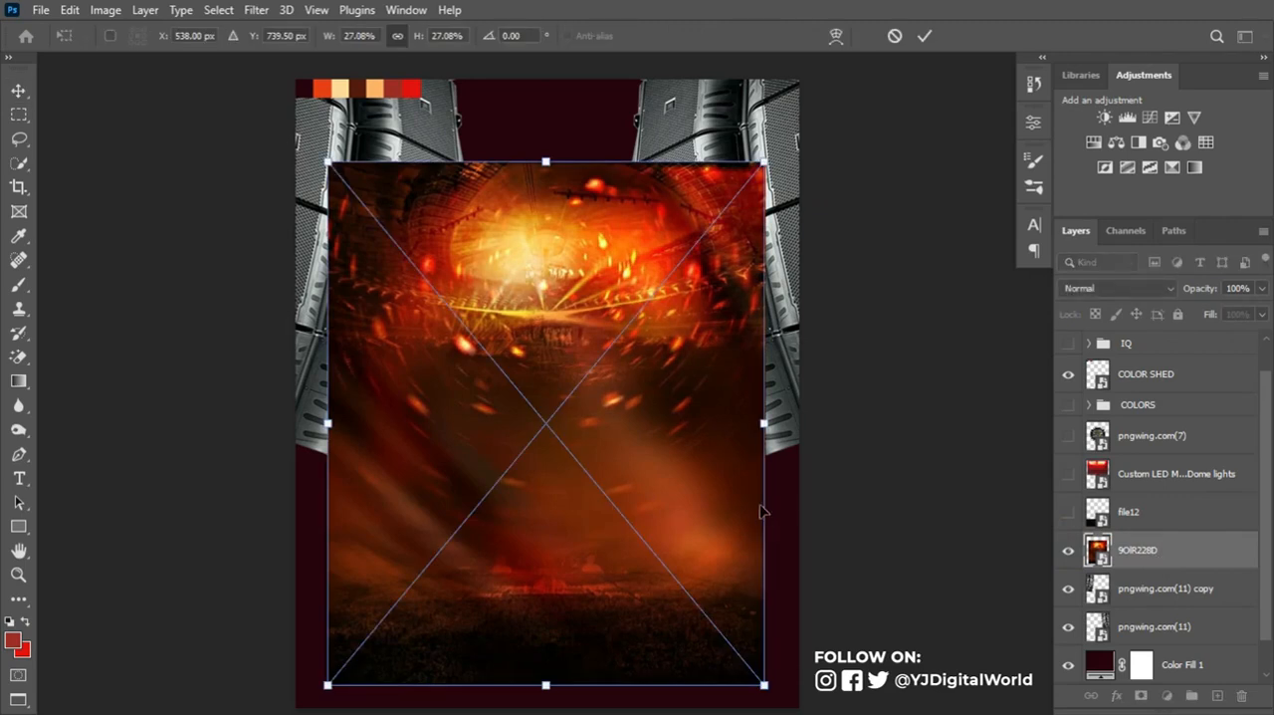
pyautogui.moveTo(764, 683); pyautogui.dragTo(950, 665)
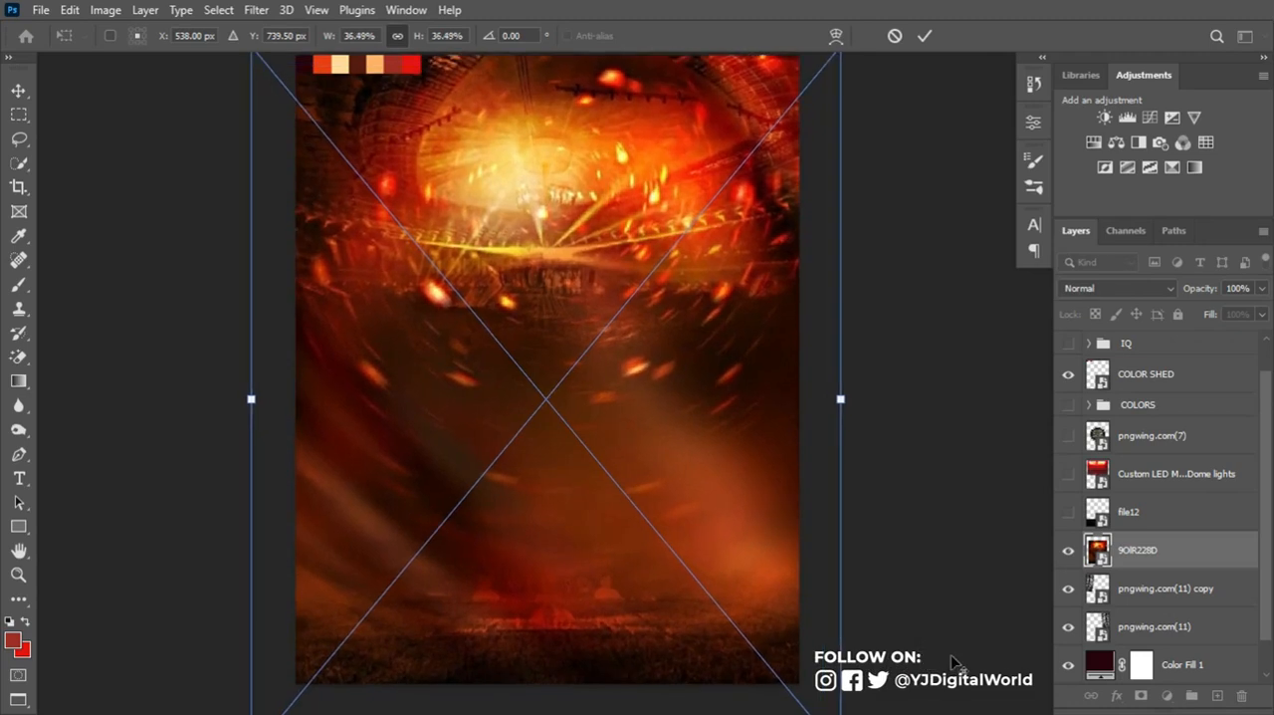
pyautogui.moveTo(743, 404); pyautogui.dragTo(723, 435)
pyautogui.hotkey('ctrl', 'z')
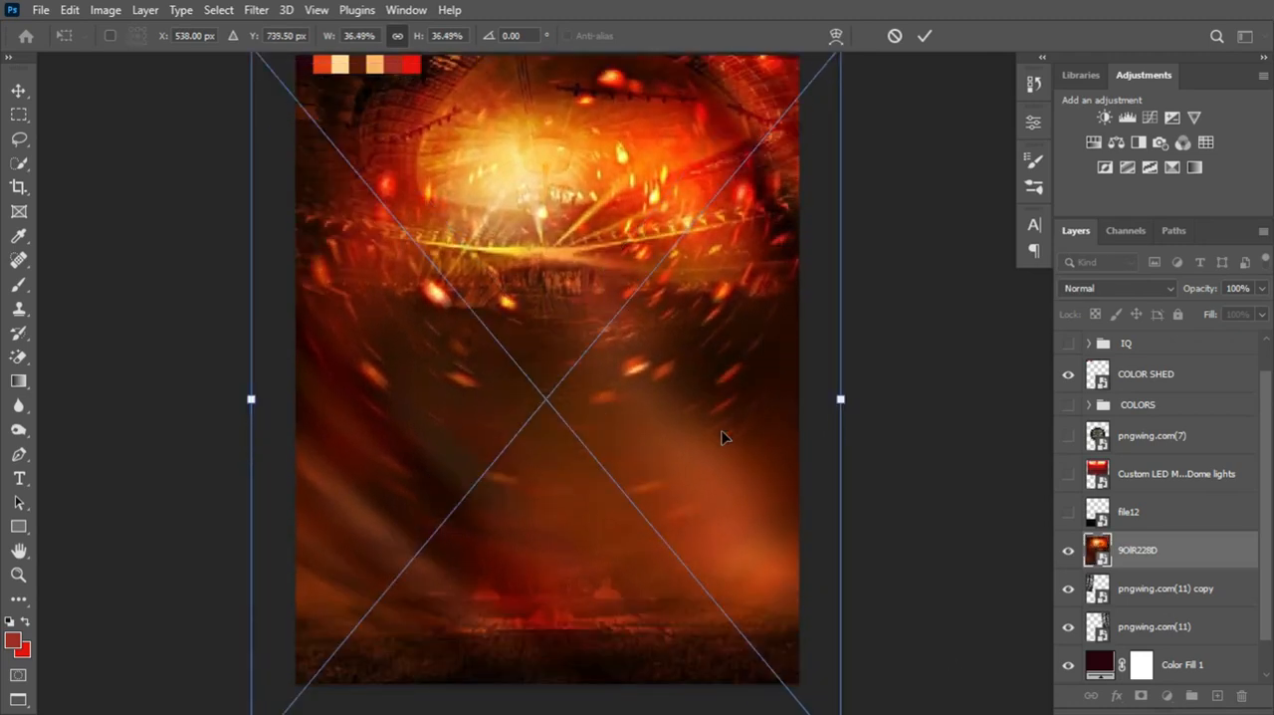
pyautogui.hotkey('ctrl', '-')
pyautogui.moveTo(774, 396); pyautogui.dragTo(831, 420)
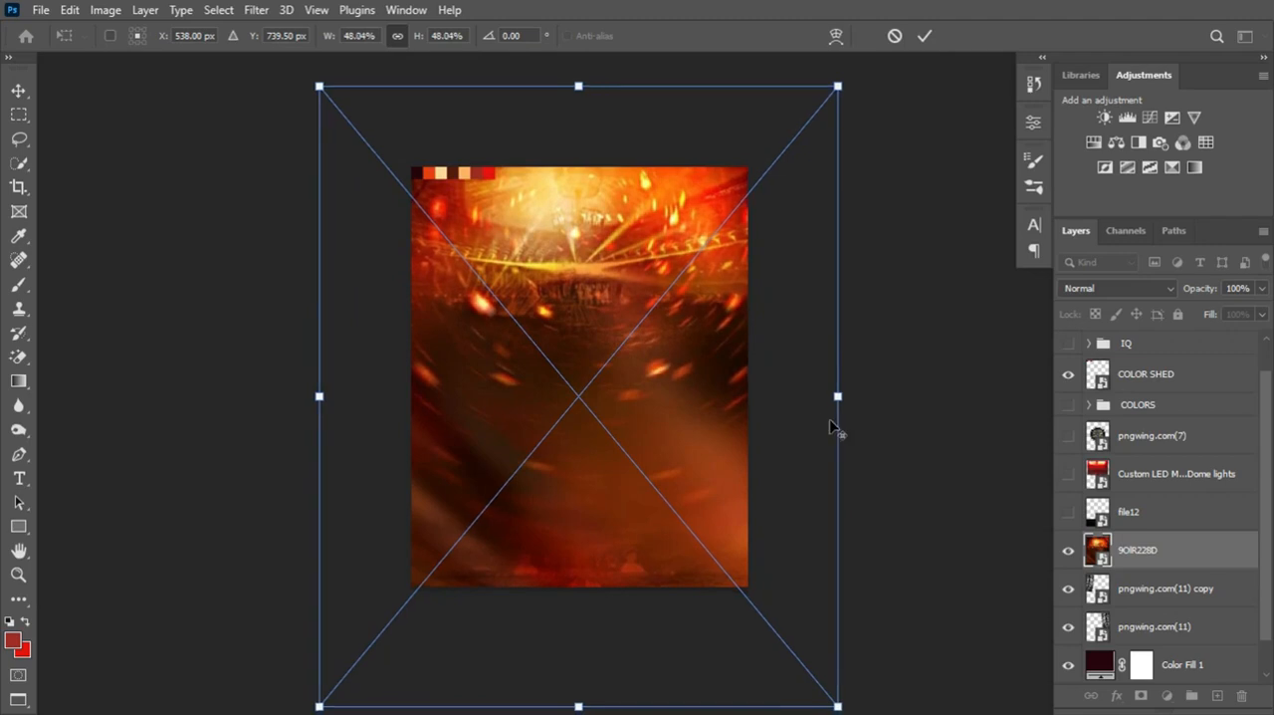
pyautogui.click(924, 37)
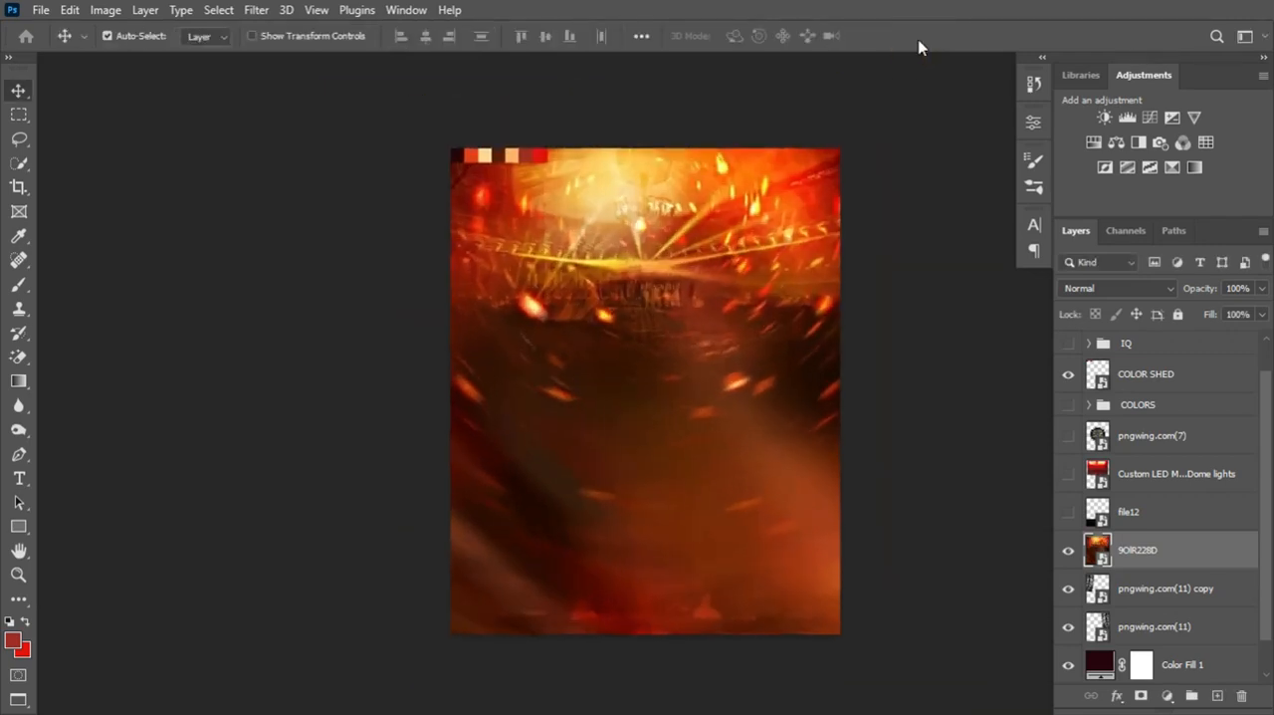
pyautogui.hotkey('ctrl', '+')
pyautogui.moveTo(807, 257); pyautogui.dragTo(735, 252)
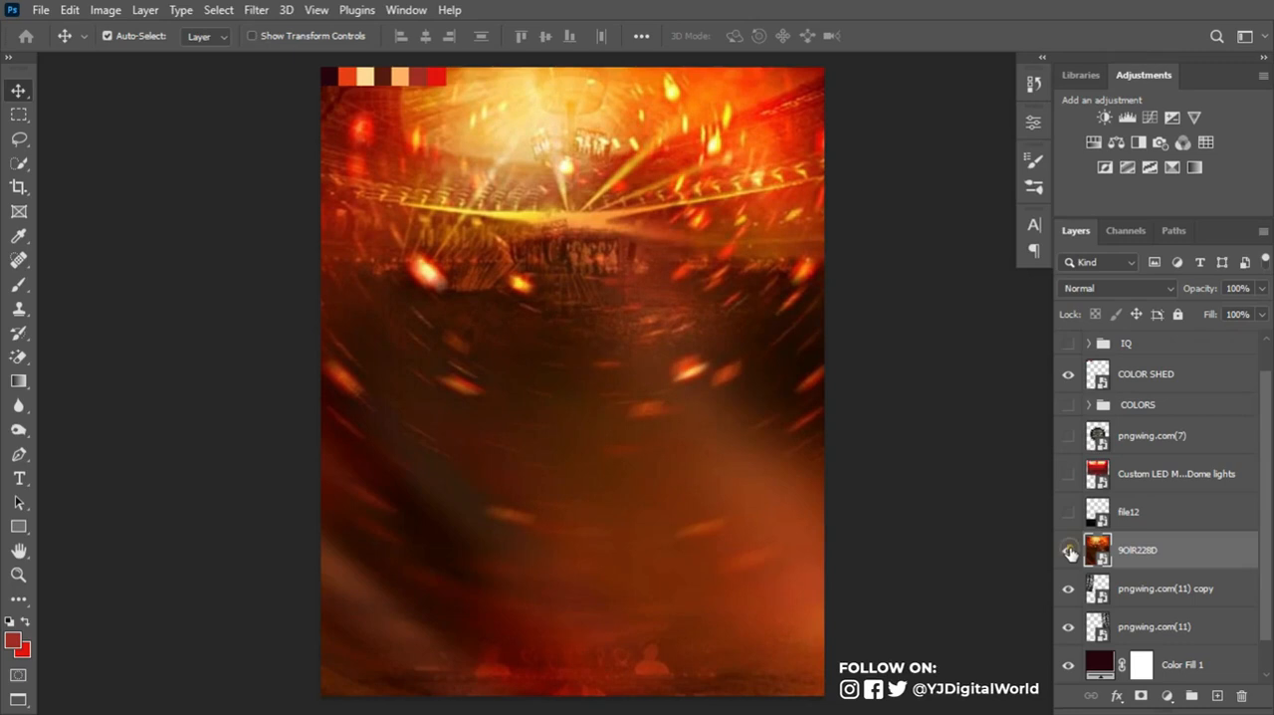
# - Hide 9OIR228D, show the Custom LED dome lights layer and place it directly above pngwing.com(11) copy
pyautogui.click(1069, 551)
pyautogui.click(1068, 512)
pyautogui.click(1068, 512)
pyautogui.click(1068, 473)
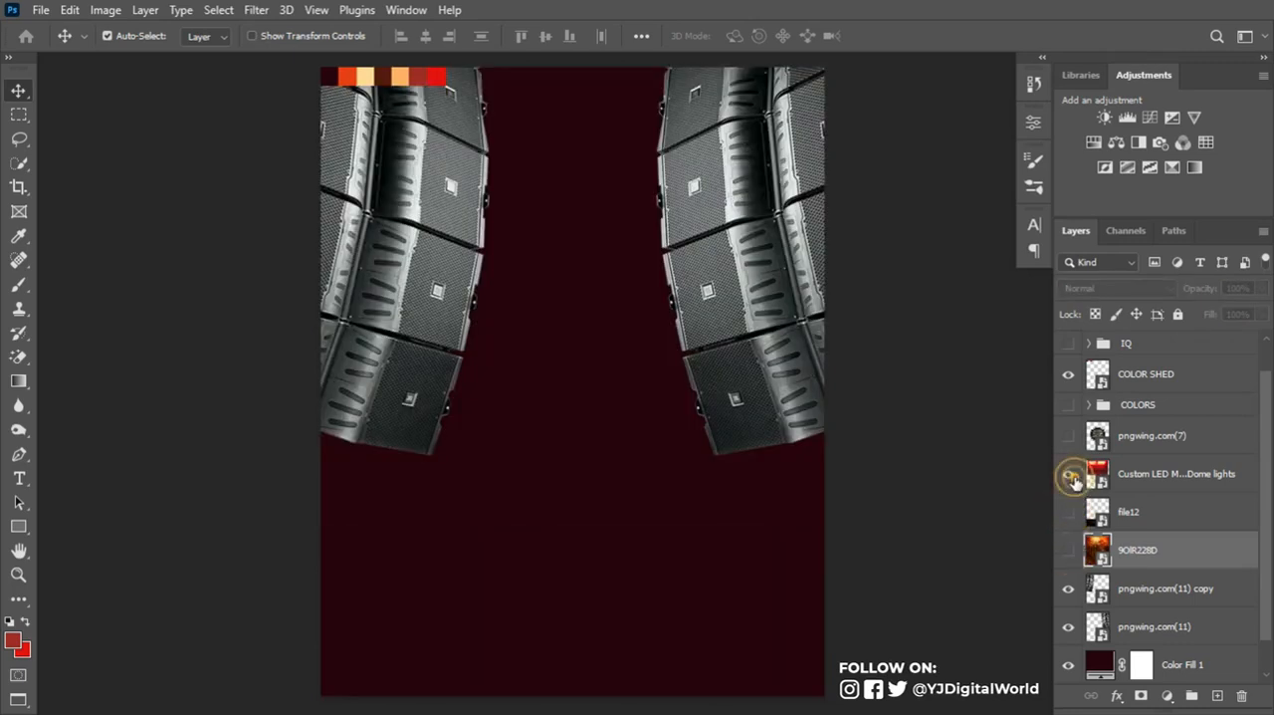
pyautogui.moveTo(1152, 473); pyautogui.dragTo(1154, 562)
# - Enlarge the Custom LED dome lights image proportionally until it spans the full canvas width
pyautogui.hotkey('ctrl', 't')
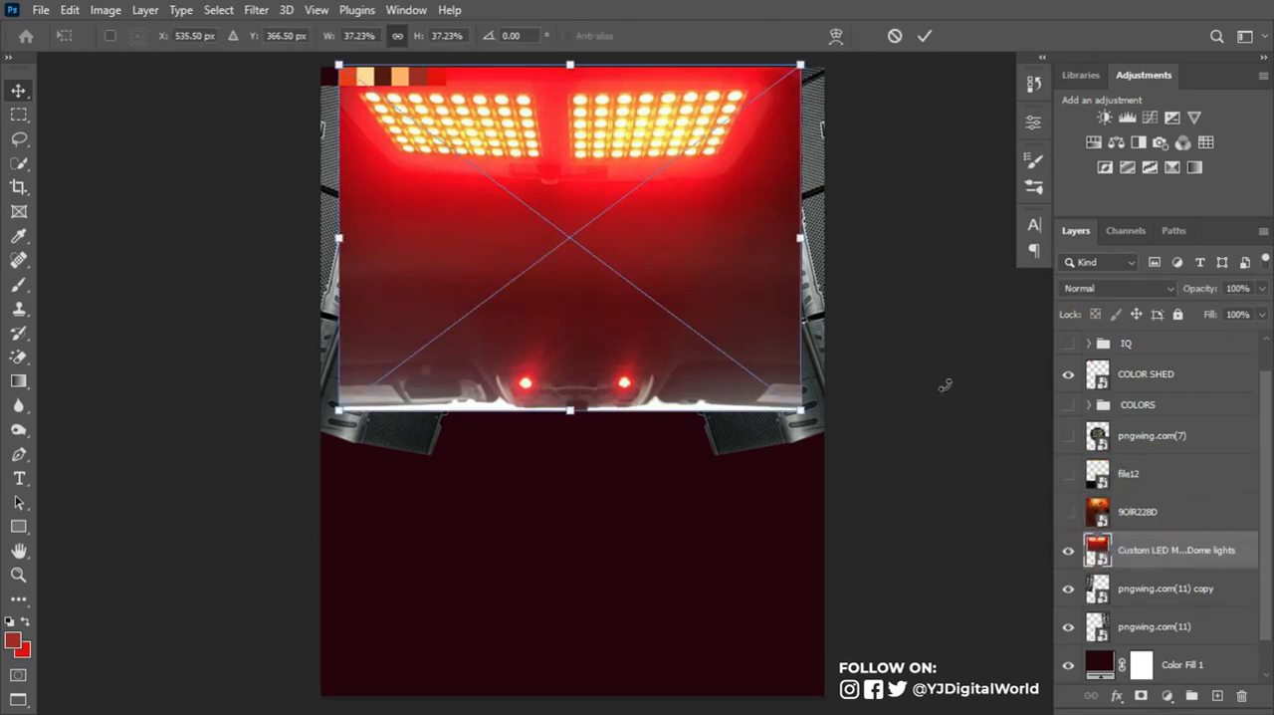
pyautogui.moveTo(804, 404); pyautogui.dragTo(846, 439)
pyautogui.click(925, 36)
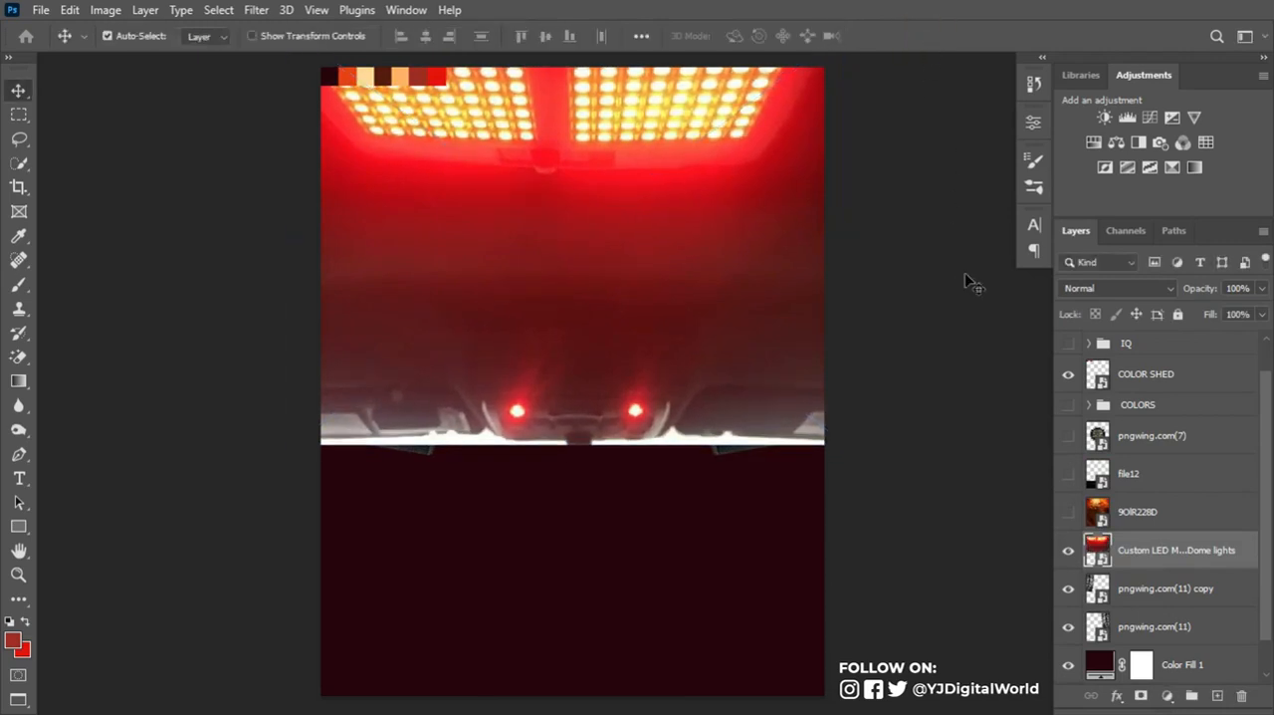
# - Preview the 9OIR228D, file12 and pngwing.com(7) layers, leaving every image above the speaker stacks hidden
pyautogui.click(1072, 513)
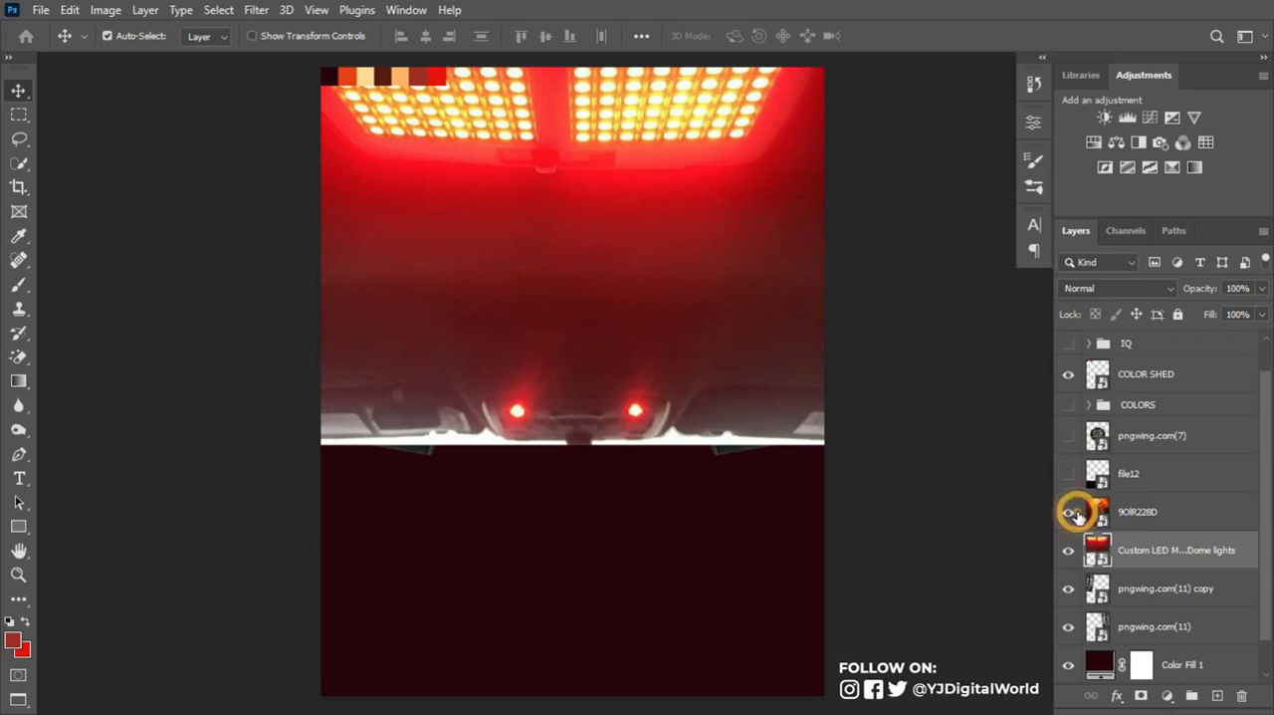
pyautogui.click(1073, 513)
pyautogui.click(1069, 474)
pyautogui.click(1070, 475)
pyautogui.click(1067, 438)
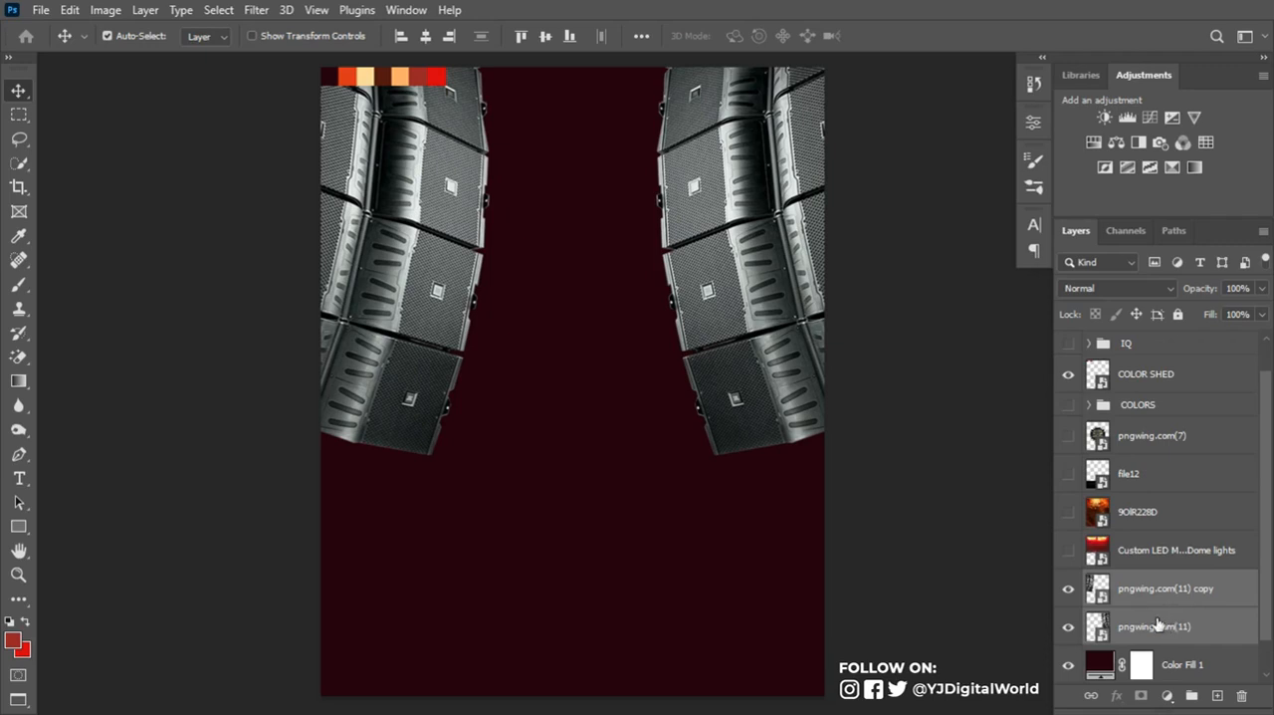
# - Set both pngwing.com(11) speaker layers to the Lighter Color blend mode at 79% opacity
pyautogui.click(1148, 595)
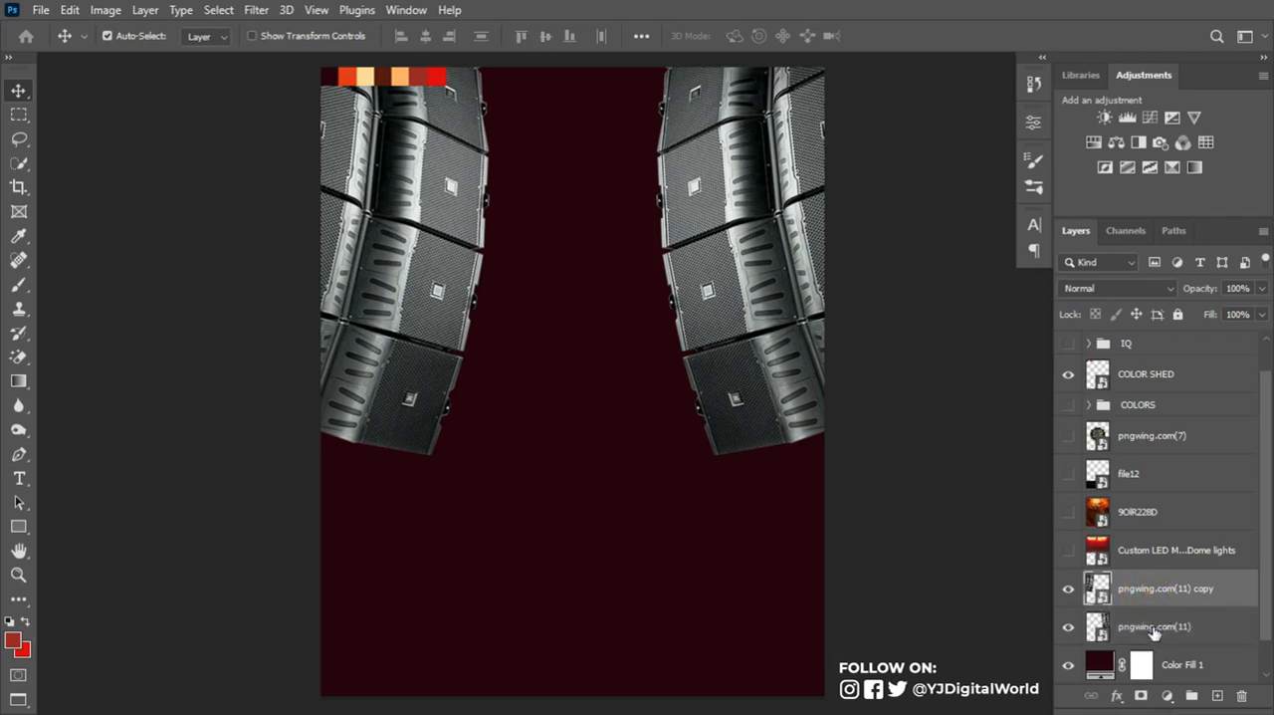
pyautogui.keyDown('shift'); pyautogui.click(1152, 629); pyautogui.keyUp('shift')
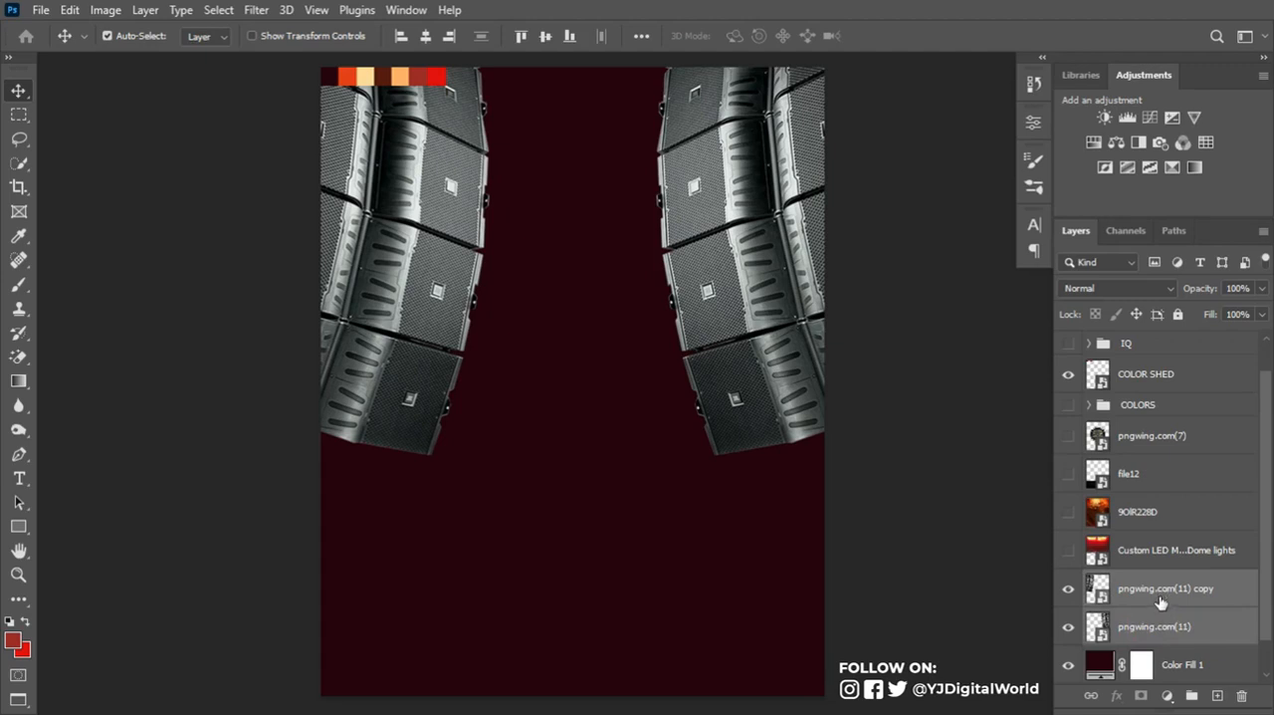
pyautogui.click(1149, 290)
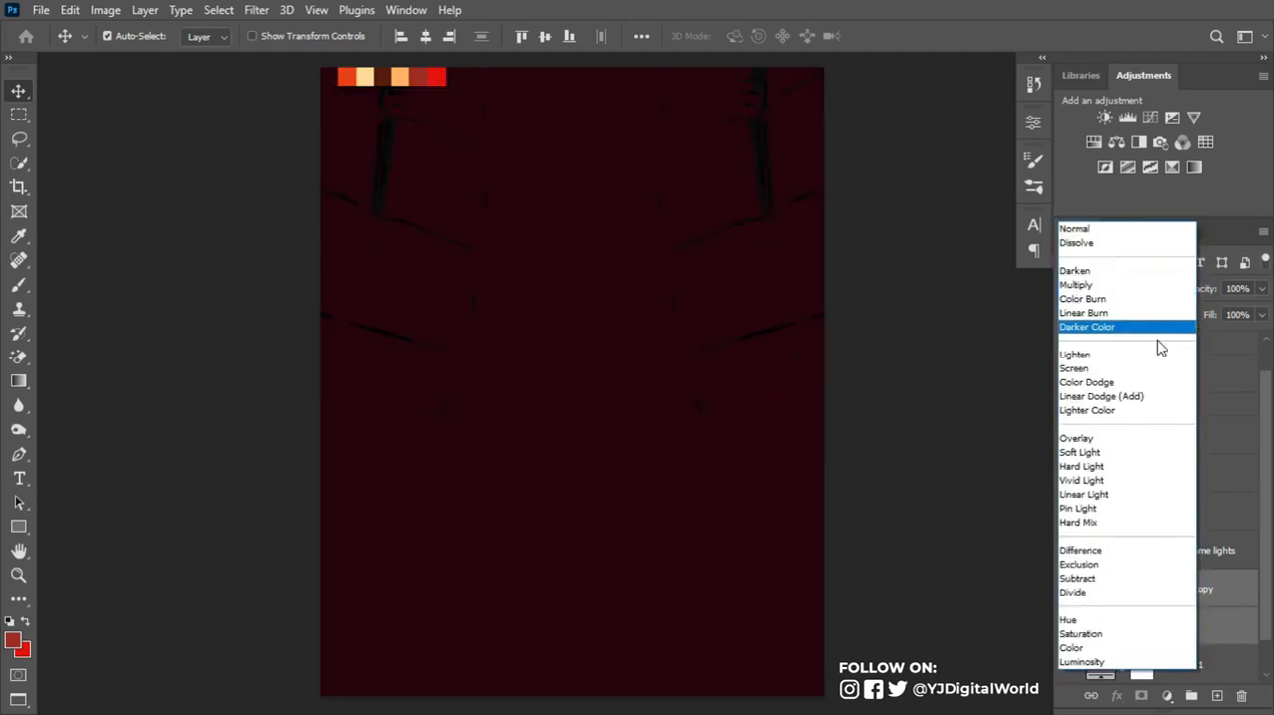
pyautogui.click(1161, 411)
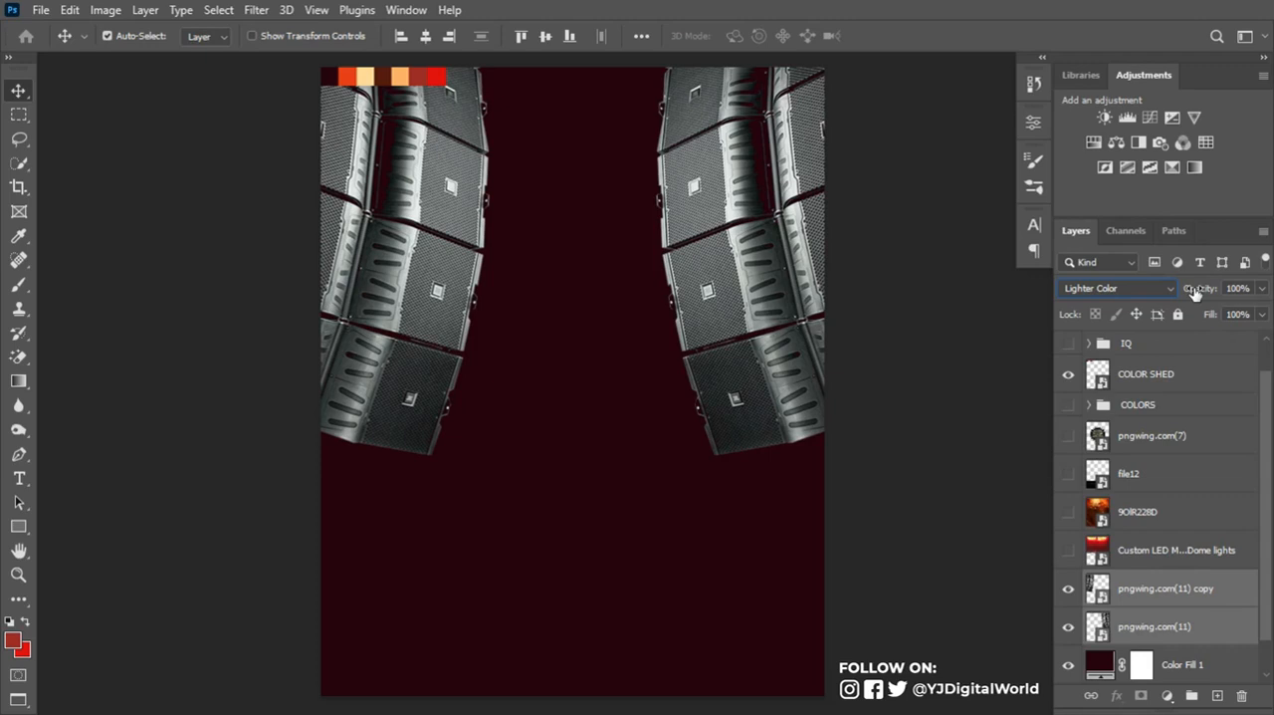
pyautogui.moveTo(1198, 287); pyautogui.dragTo(1177, 288)
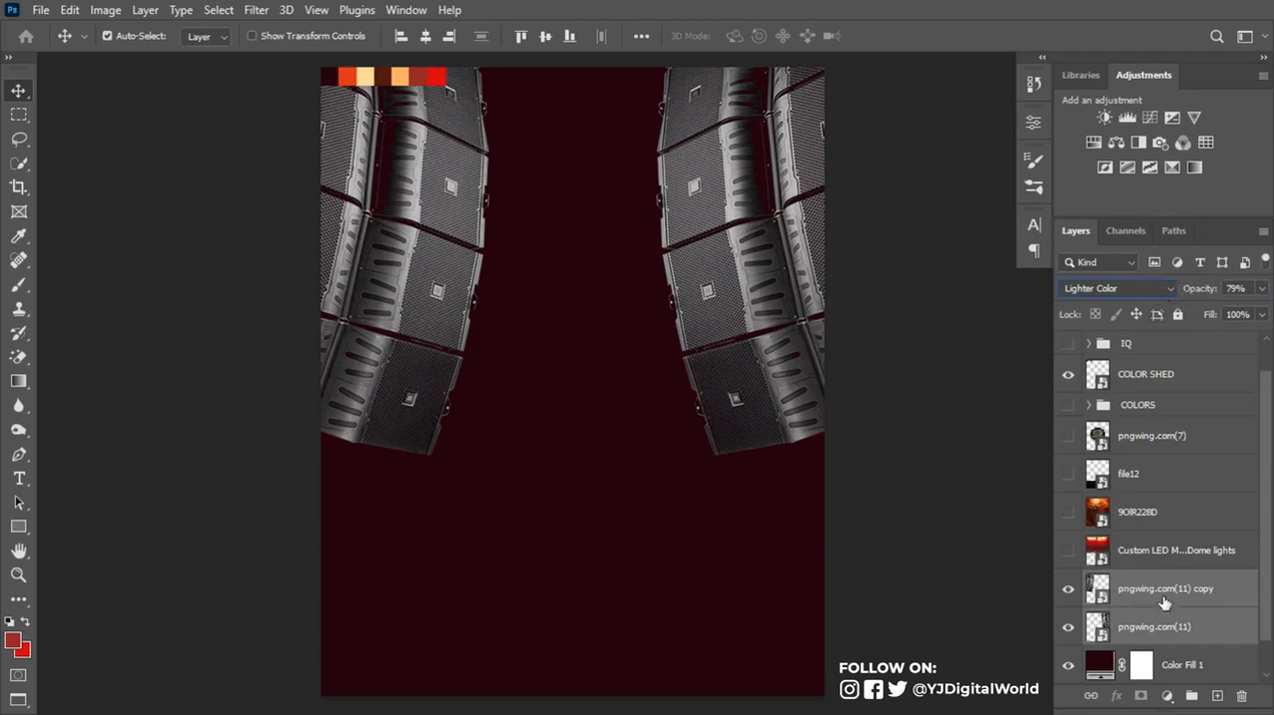
# - Show the Custom LED dome lights layer and set its blend mode to Overlay
pyautogui.click(1068, 550)
pyautogui.click(1135, 557)
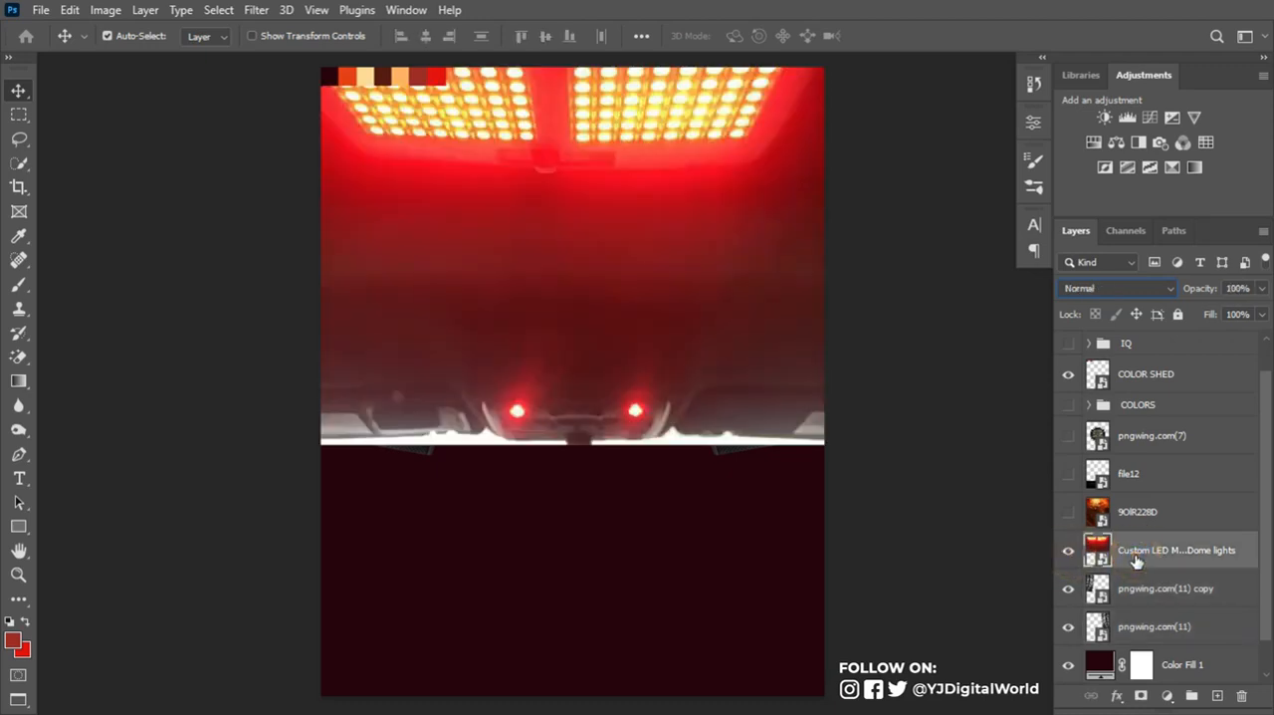
pyautogui.click(1122, 288)
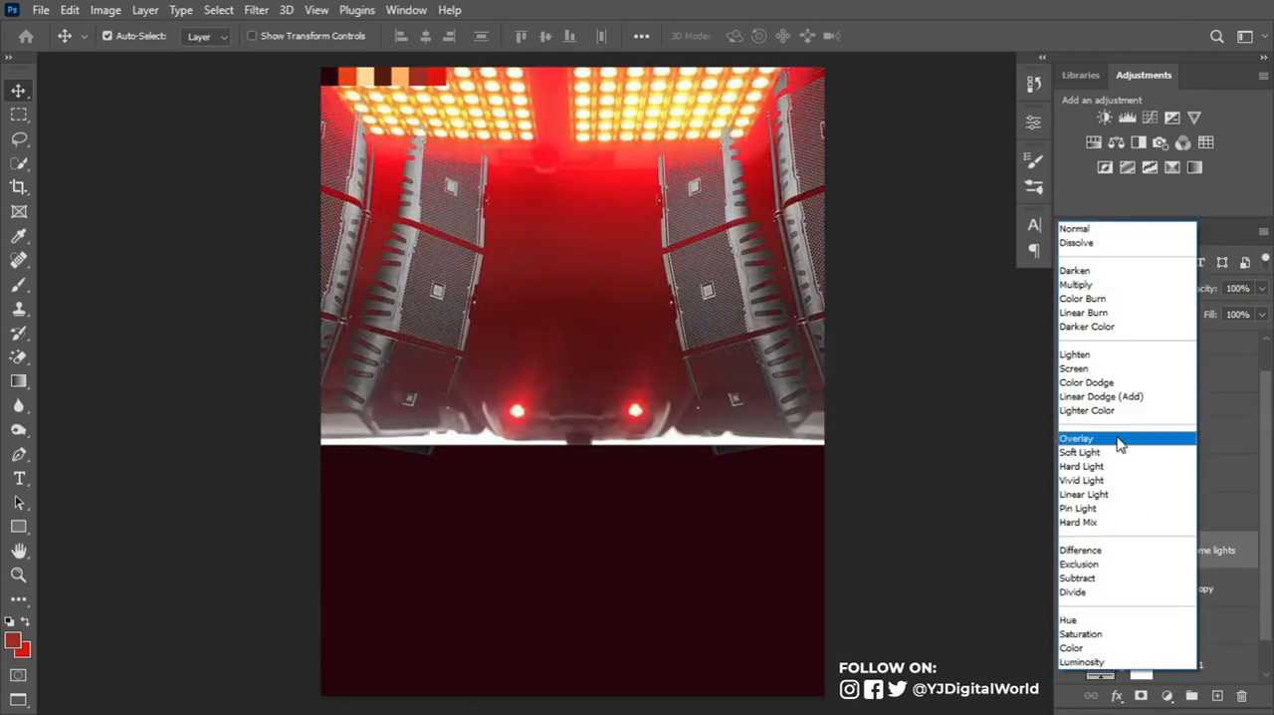
pyautogui.click(1119, 445)
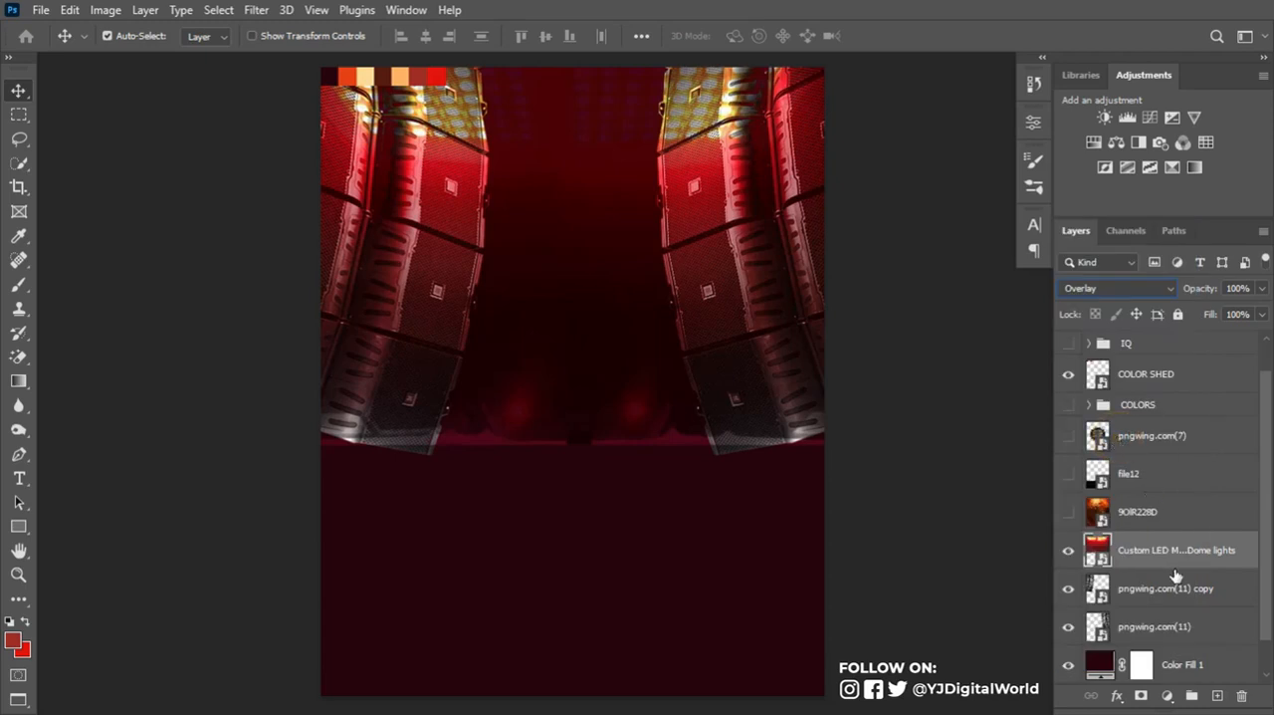
# - Add a layer mask to the Custom LED dome lights layer and paint out its lower two thirds with a black 300 px Soft Round brush
pyautogui.click(1141, 696)
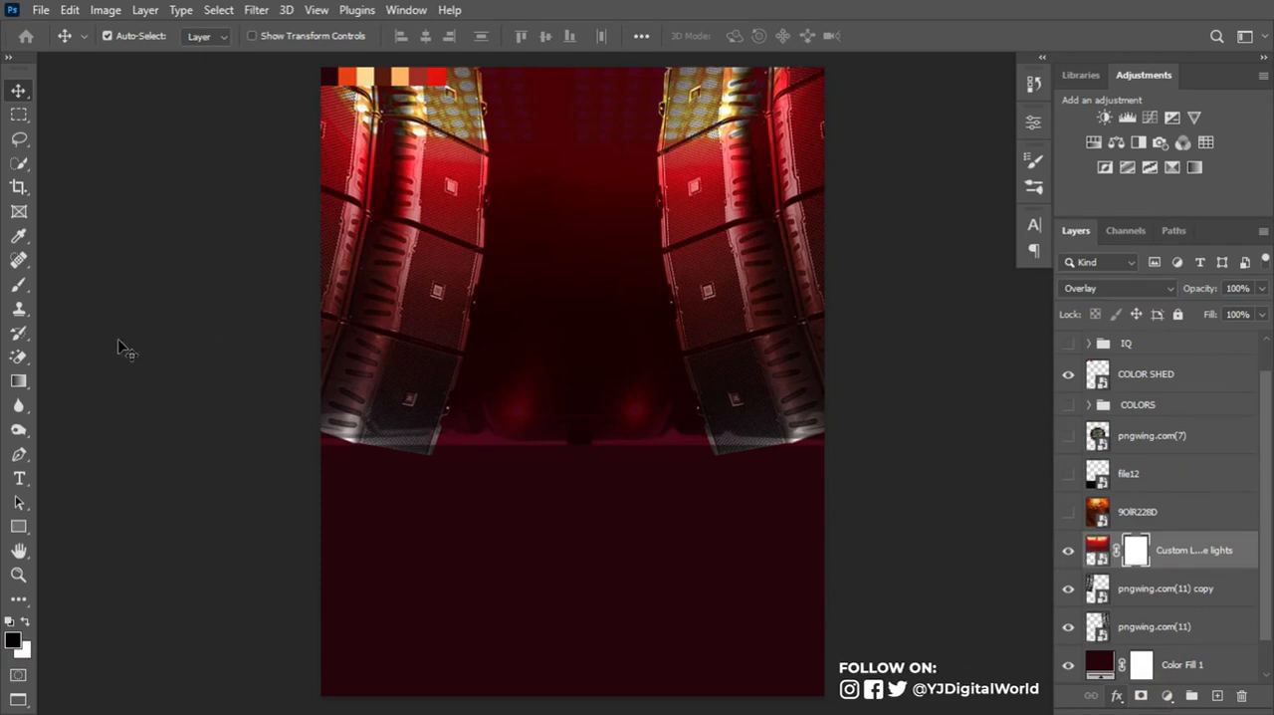
pyautogui.rightClick(18, 285)
pyautogui.click(104, 284)
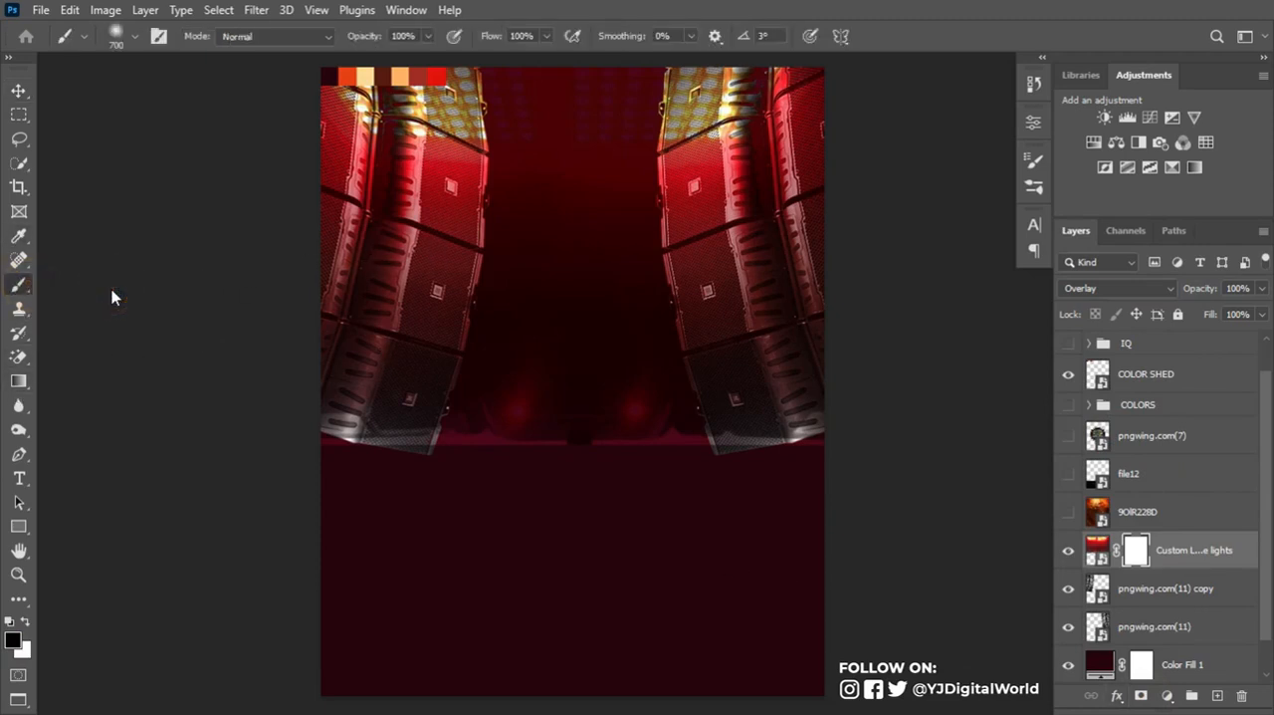
pyautogui.rightClick(462, 261)
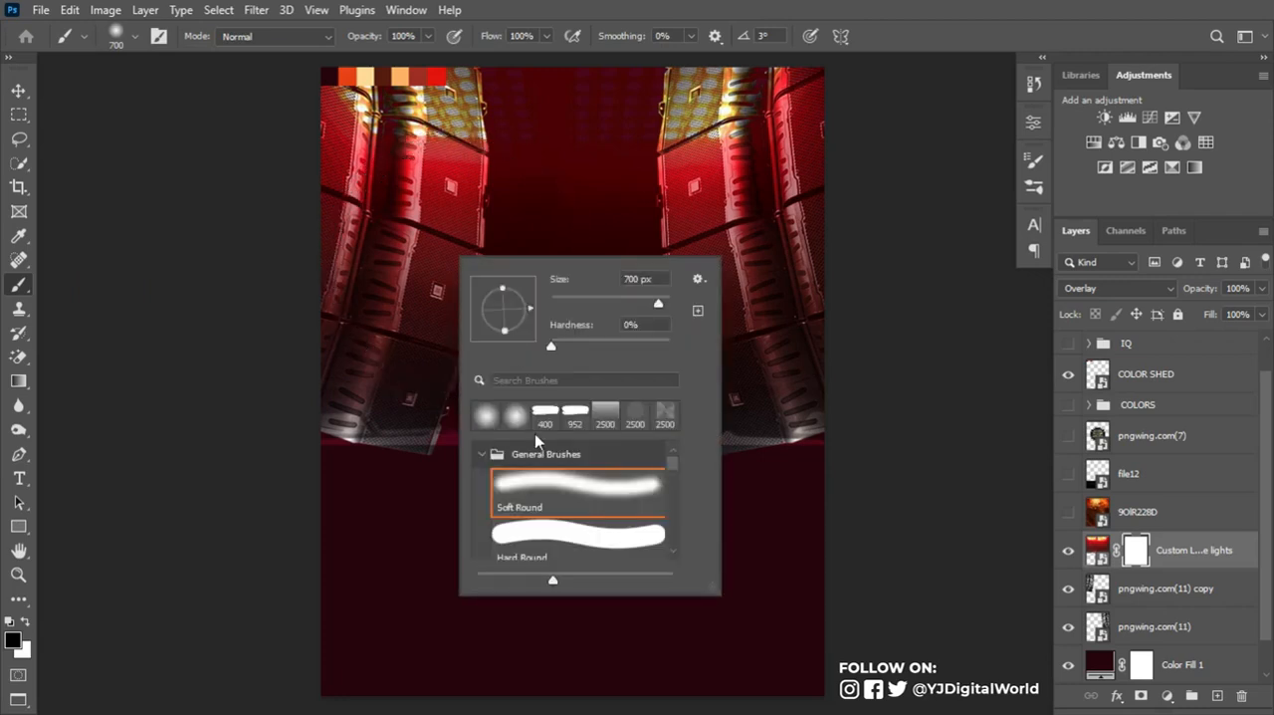
pyautogui.click(539, 478)
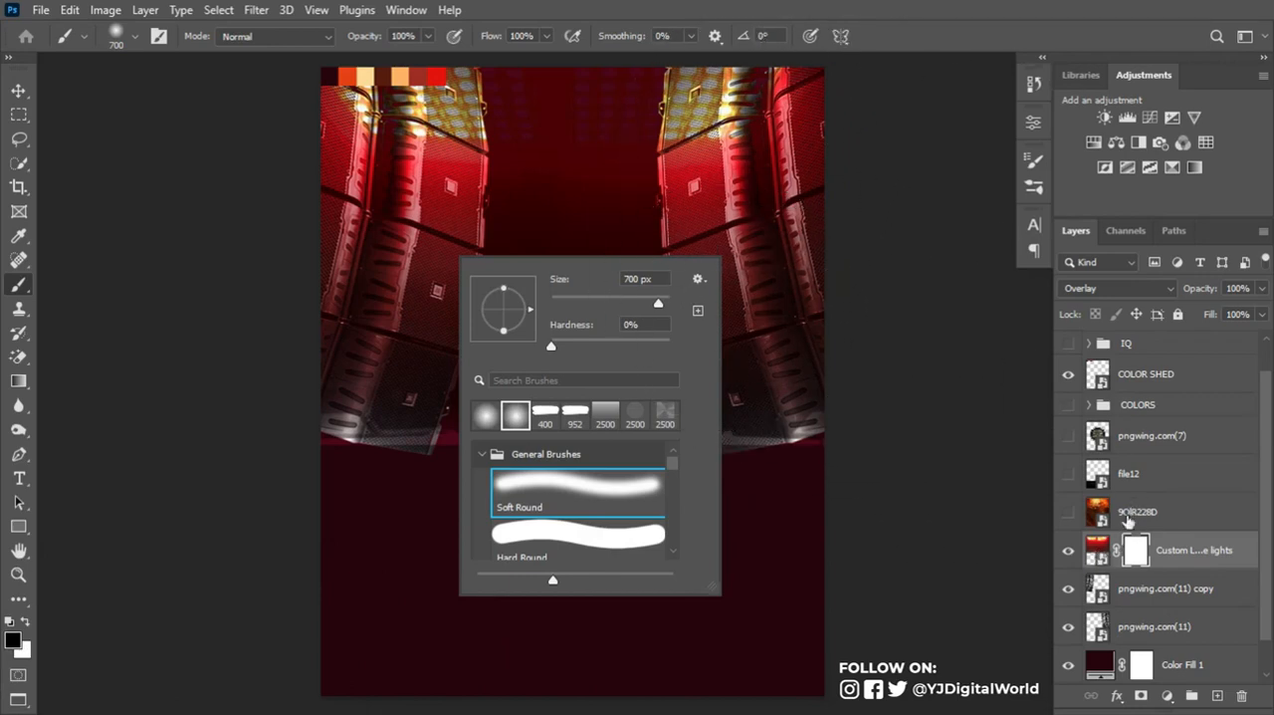
pyautogui.press('[')
pyautogui.press('[')
pyautogui.press('[')
pyautogui.press('[')
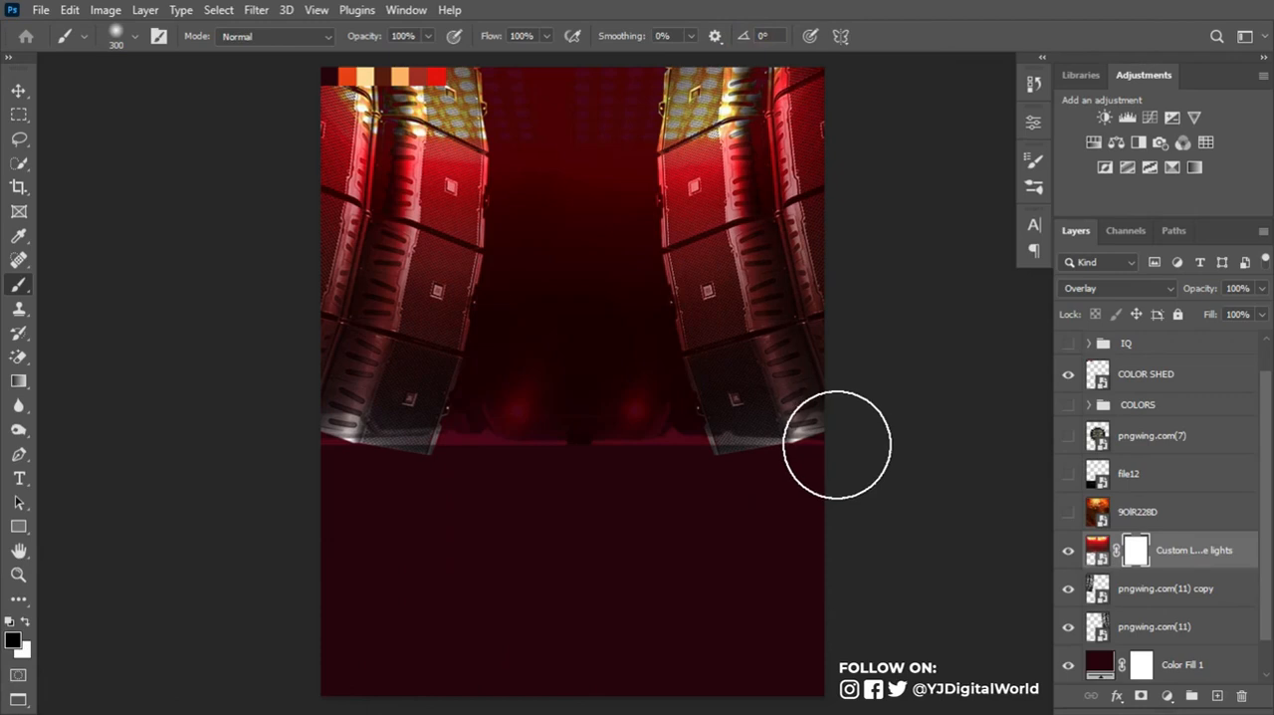
pyautogui.press('[')
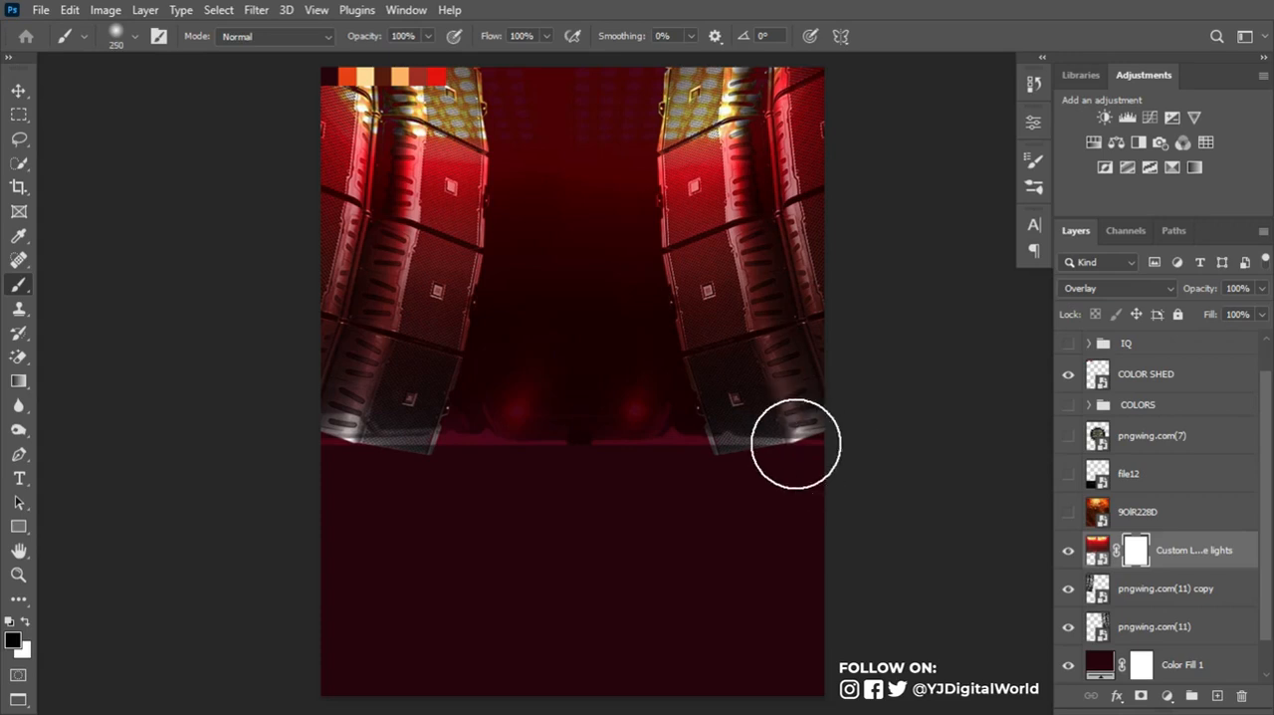
pyautogui.press(']')
pyautogui.moveTo(826, 422)
pyautogui.mouseDown()
pyautogui.moveTo(763, 432)
pyautogui.moveTo(435, 412)
pyautogui.moveTo(697, 407)
pyautogui.moveTo(594, 404)
pyautogui.mouseUp()
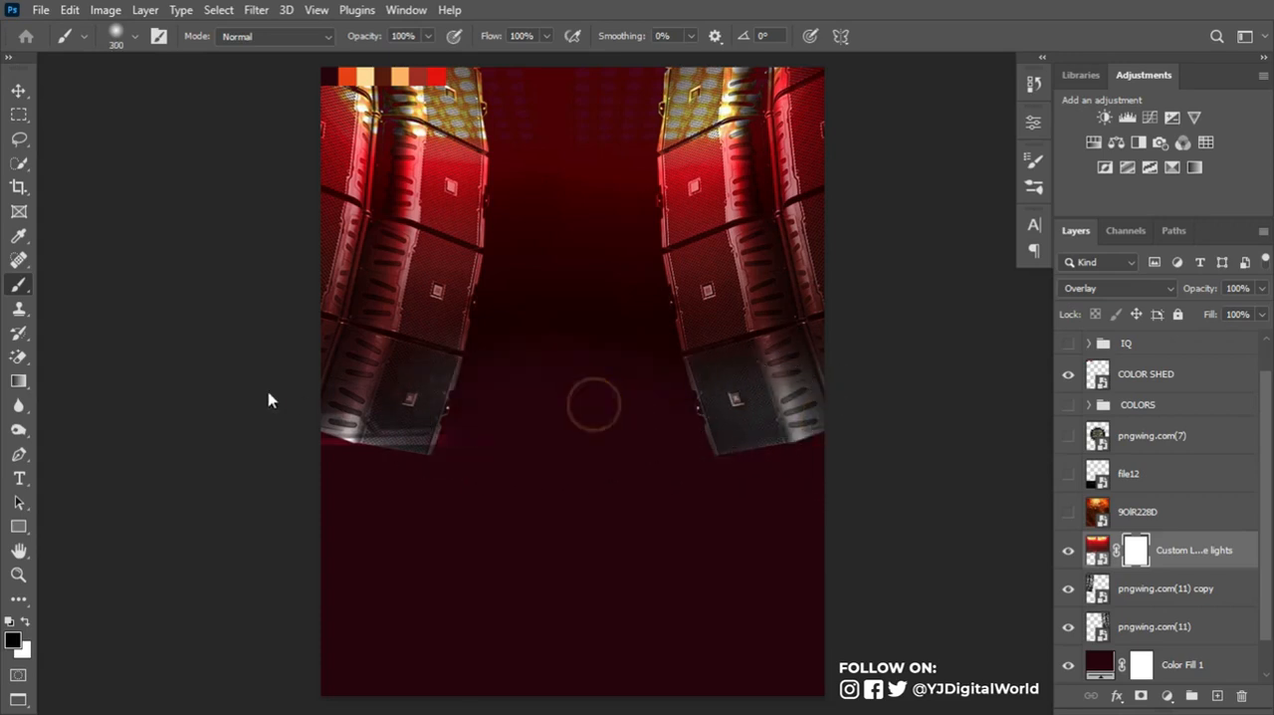
pyautogui.moveTo(329, 289)
pyautogui.mouseDown()
pyautogui.moveTo(757, 289)
pyautogui.moveTo(390, 273)
pyautogui.moveTo(349, 290)
pyautogui.moveTo(396, 247)
pyautogui.moveTo(356, 241)
pyautogui.moveTo(651, 293)
pyautogui.moveTo(851, 281)
pyautogui.moveTo(356, 239)
pyautogui.moveTo(708, 298)
pyautogui.mouseUp()
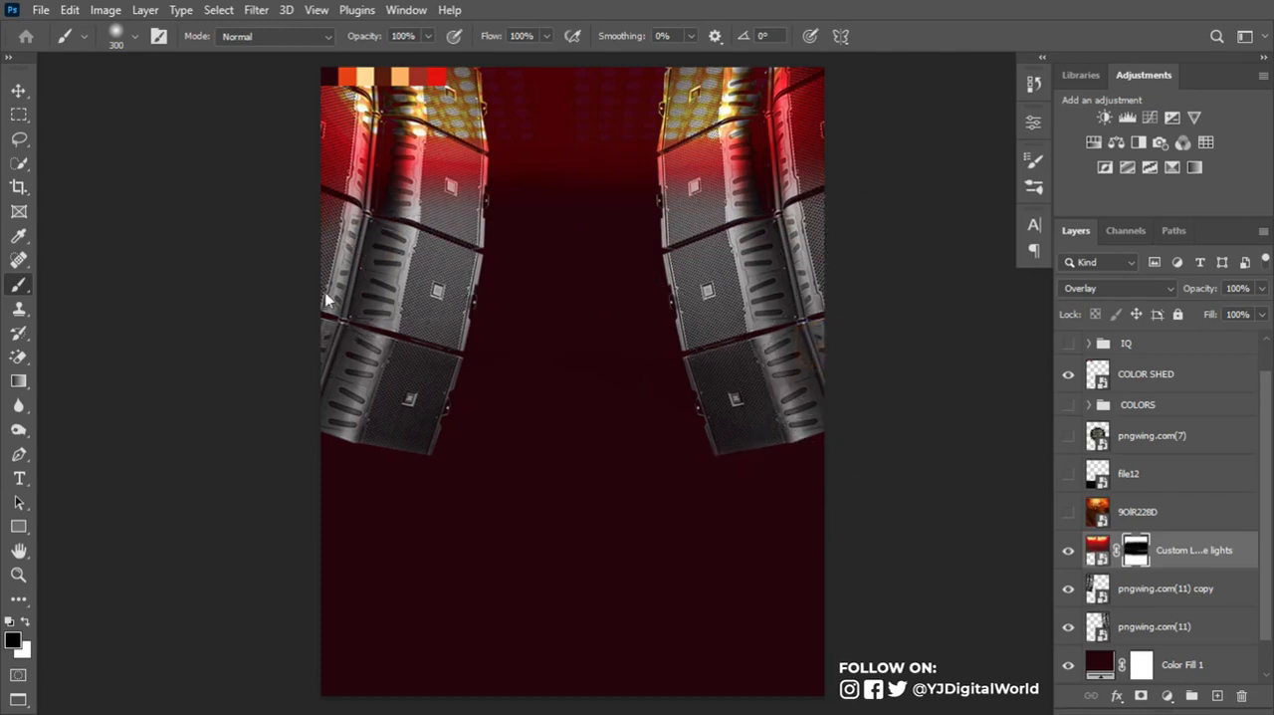
pyautogui.moveTo(820, 300)
pyautogui.mouseDown()
pyautogui.moveTo(823, 419)
pyautogui.moveTo(272, 391)
pyautogui.mouseUp()
# - Apply a Gaussian Blur with a 2.0 pixel radius to the Custom LED dome lights image itself, not its mask
pyautogui.click(1096, 545)
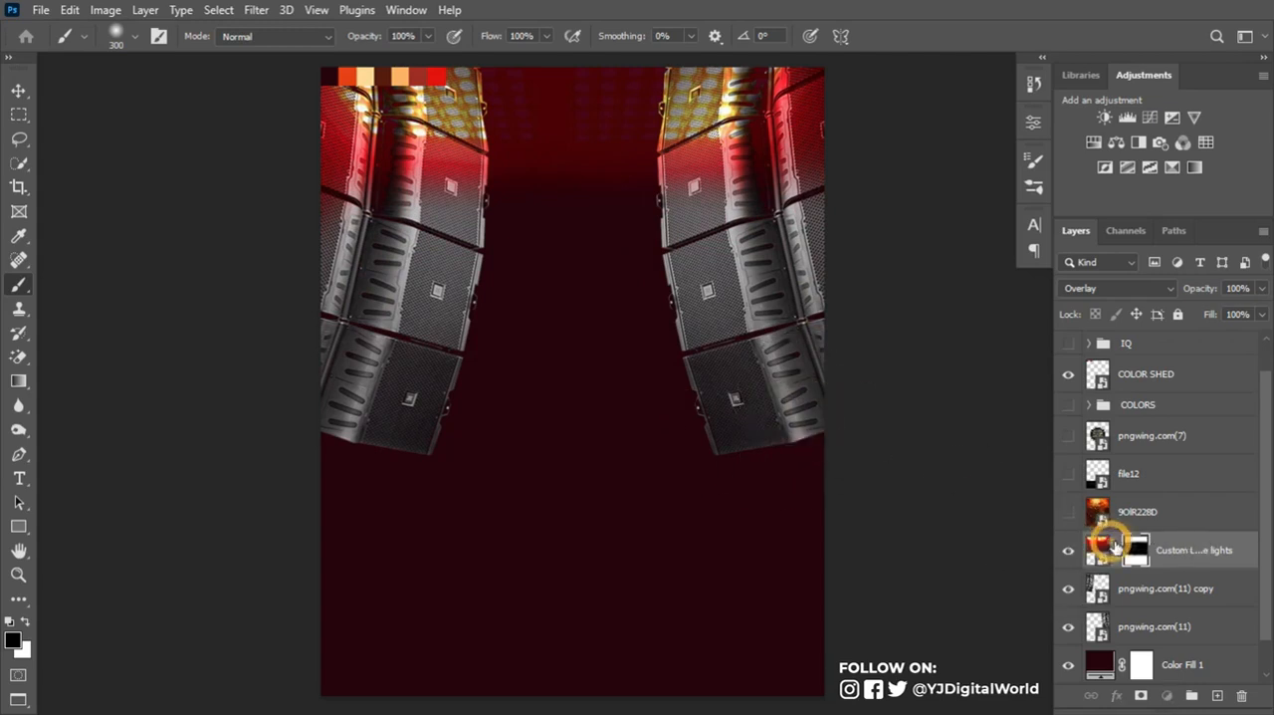
pyautogui.click(1091, 546)
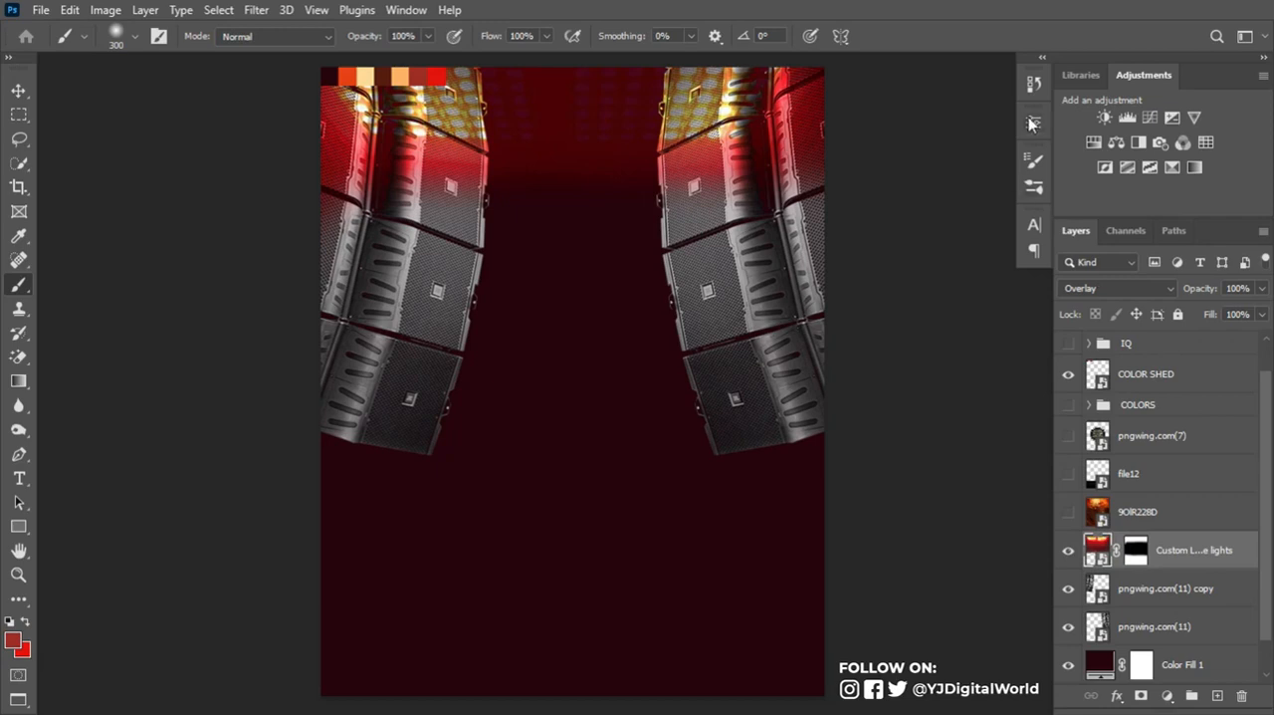
pyautogui.click(265, 12)
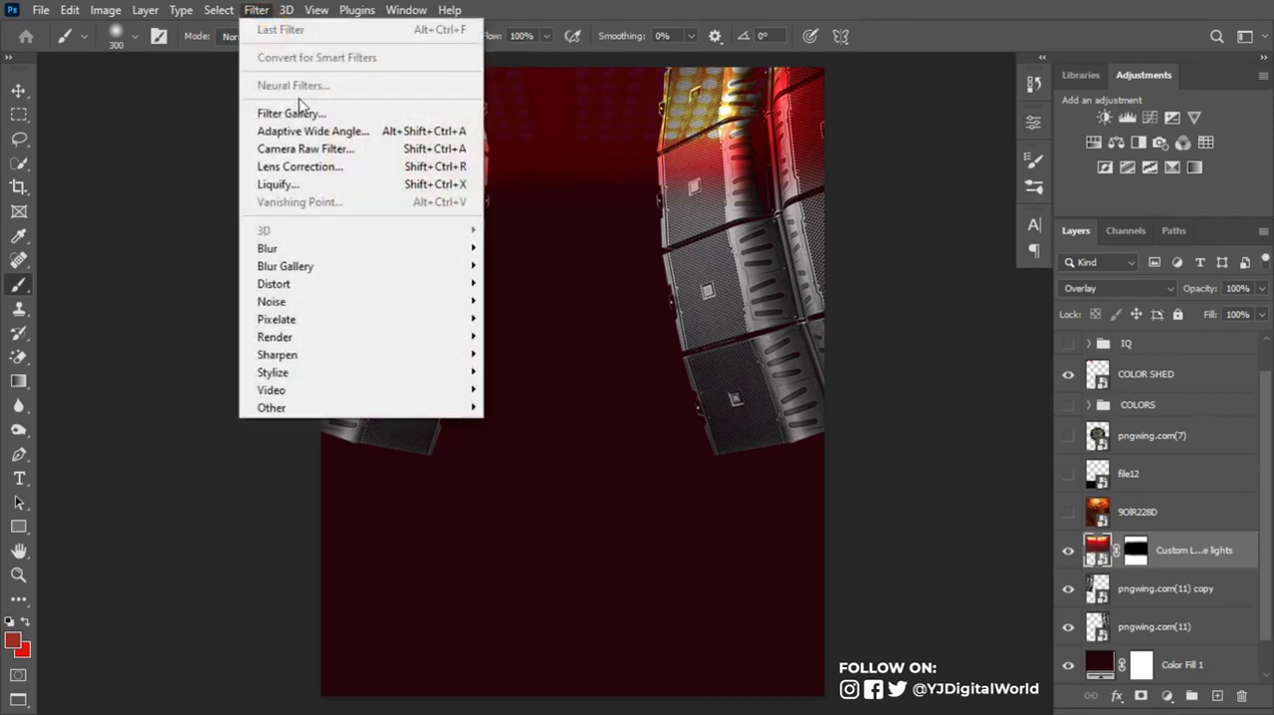
pyautogui.moveTo(464, 248)
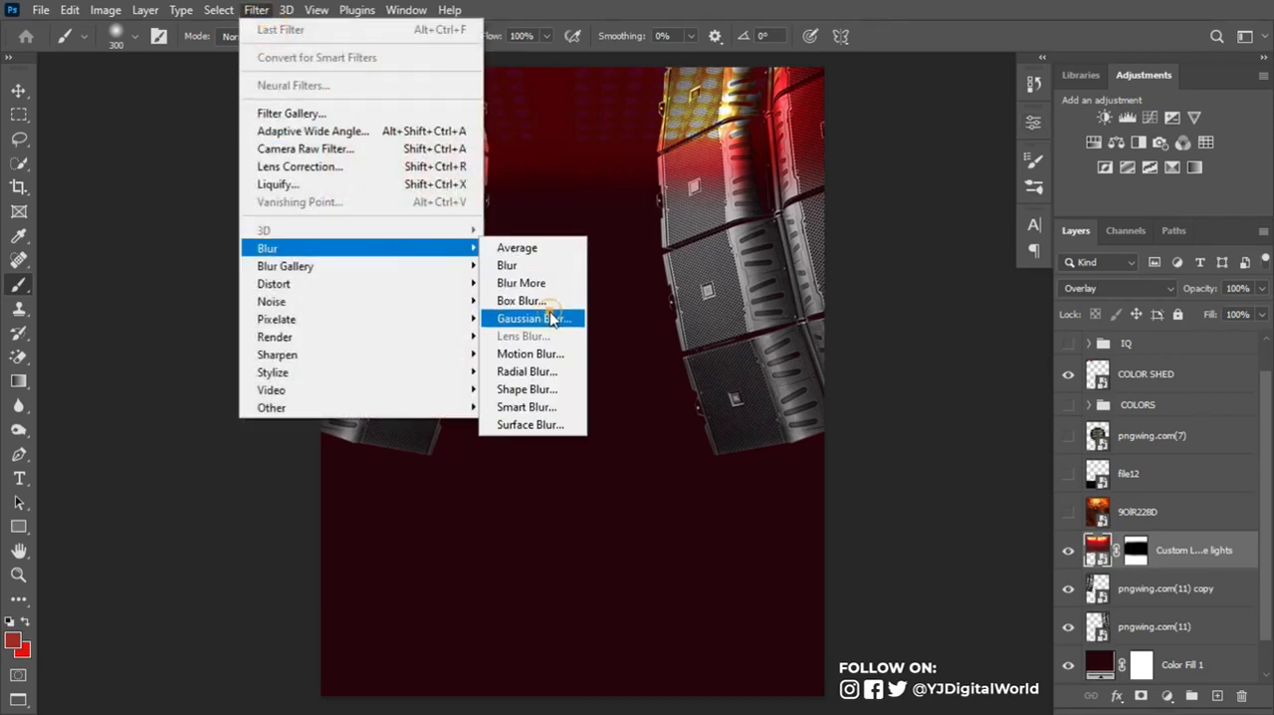
pyautogui.click(550, 318)
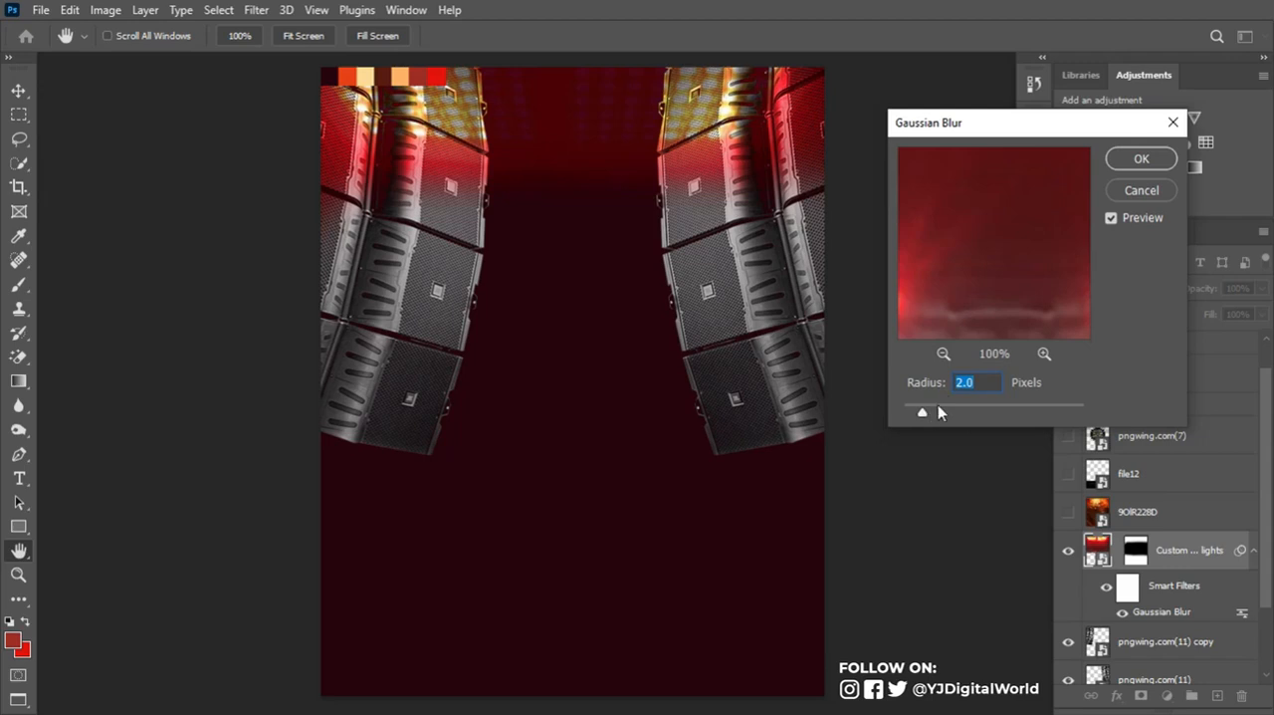
pyautogui.click(1132, 164)
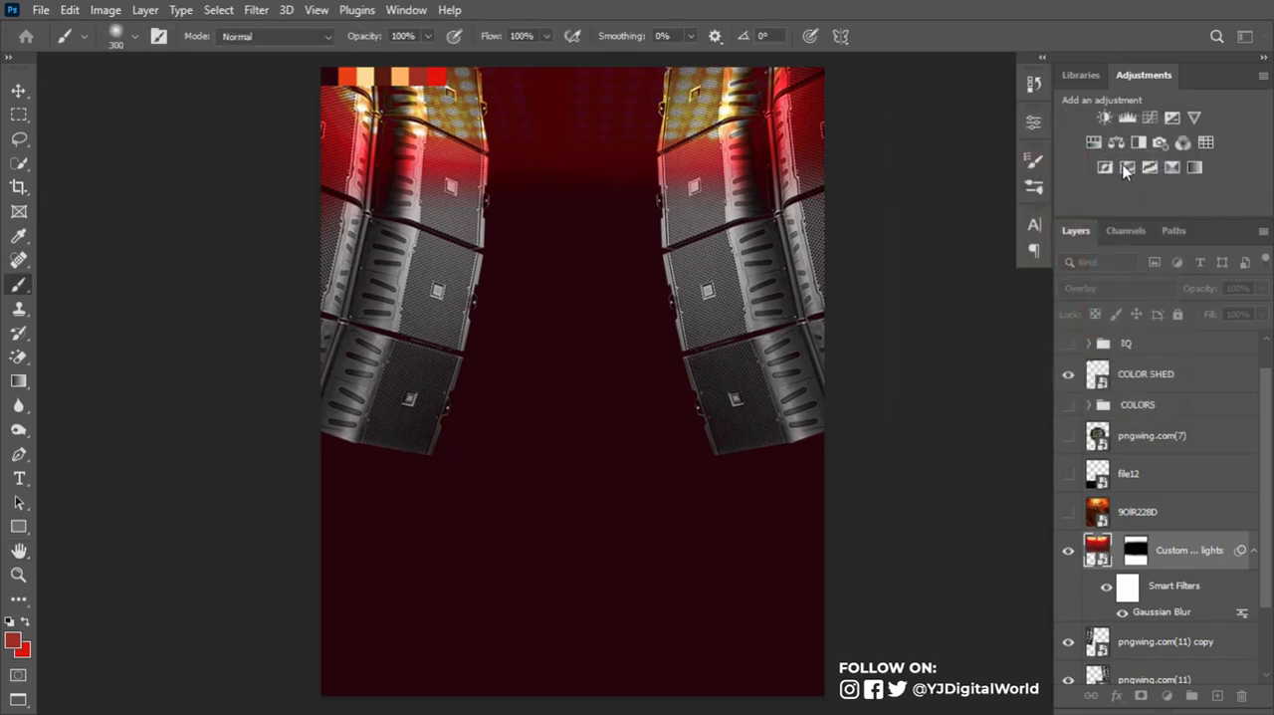
# - Hide the COLOR SHED layer, show the 9OIR228D fire image and set its blend mode to Lighten
pyautogui.click(1069, 374)
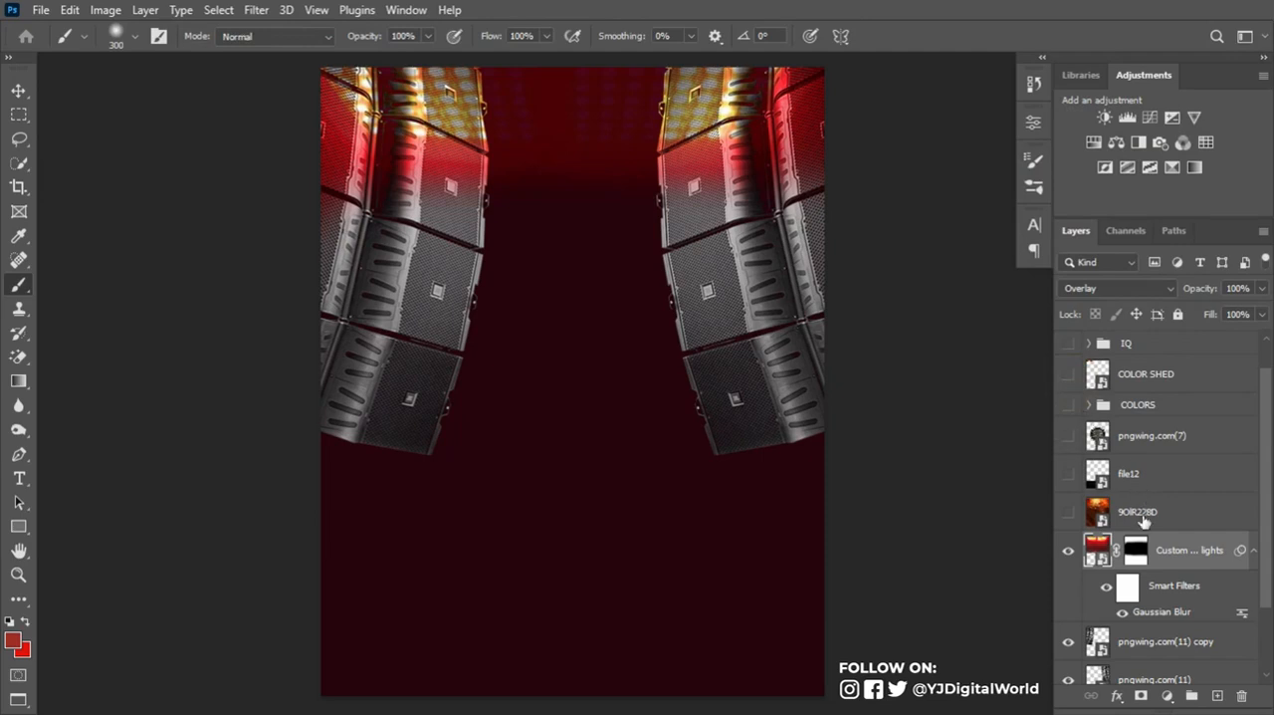
pyautogui.click(1253, 550)
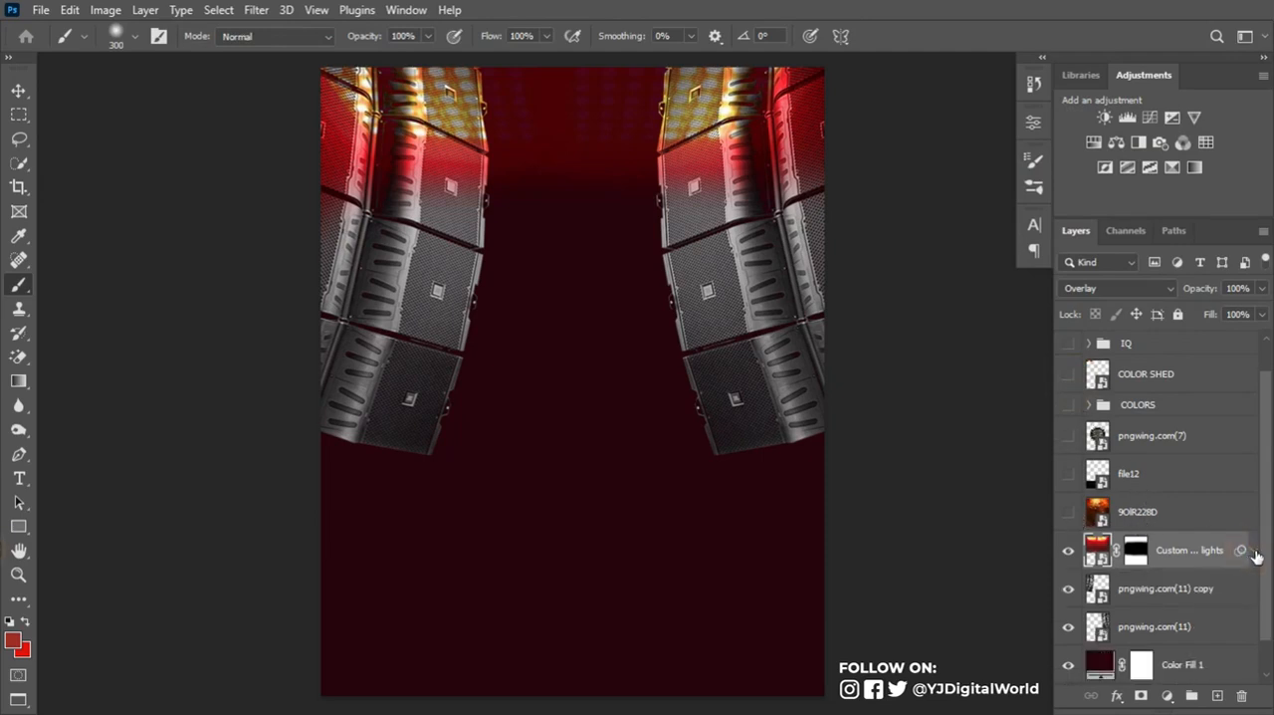
pyautogui.click(1068, 511)
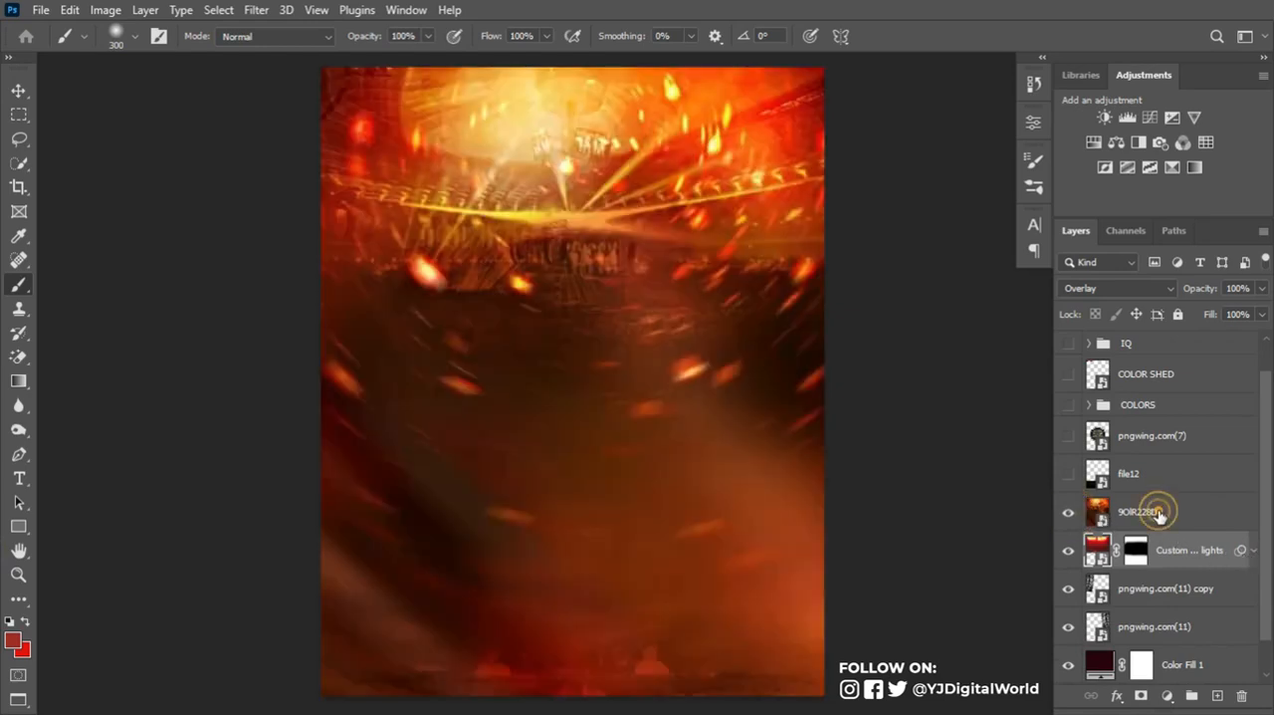
pyautogui.click(1157, 512)
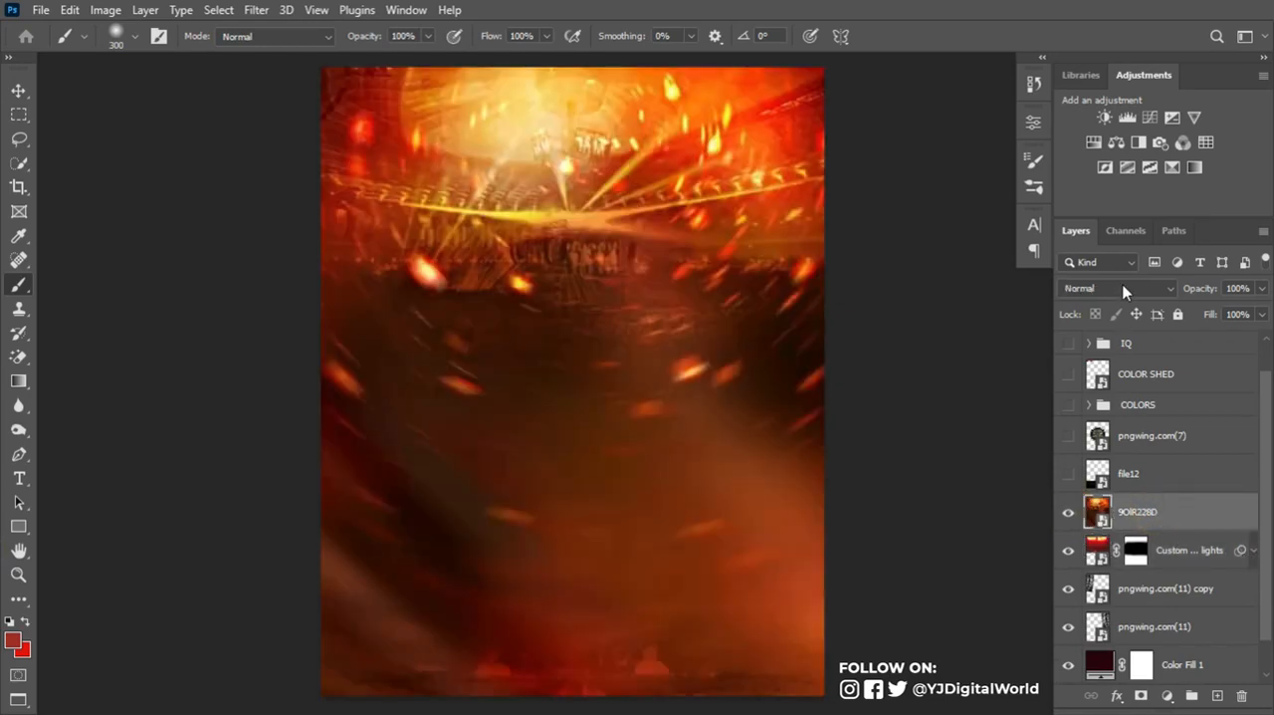
pyautogui.click(1125, 290)
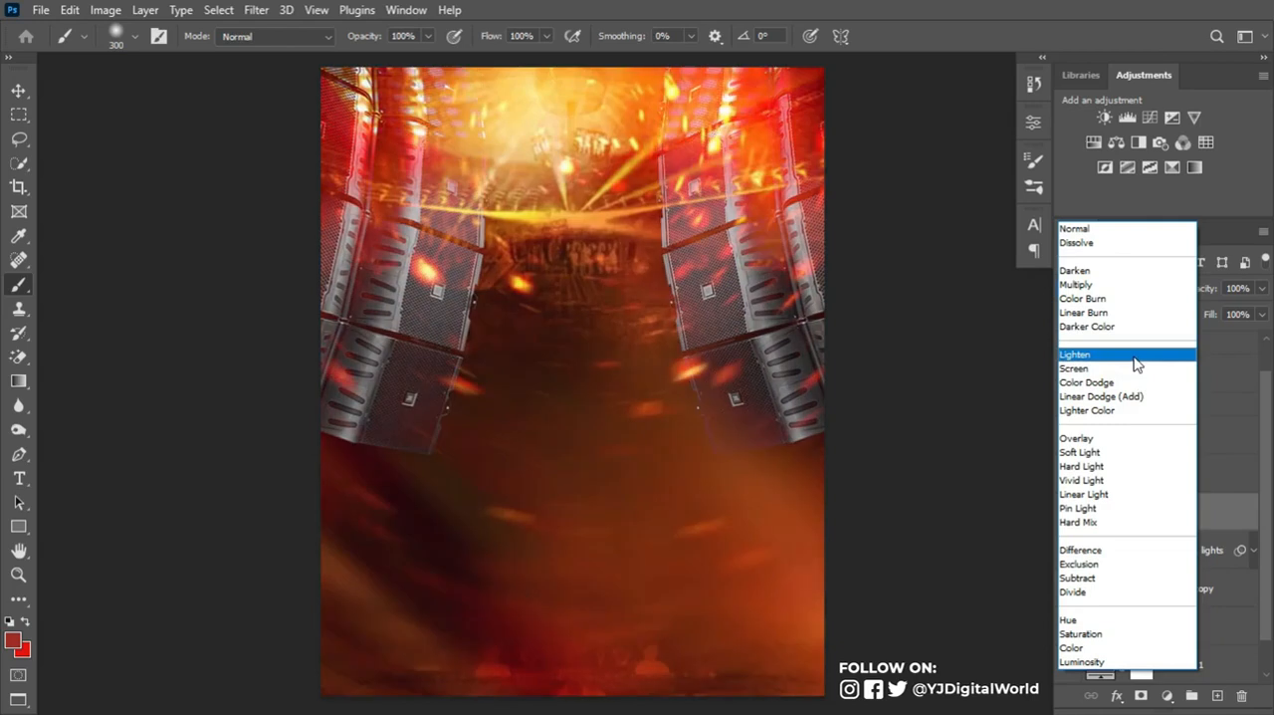
pyautogui.click(1133, 356)
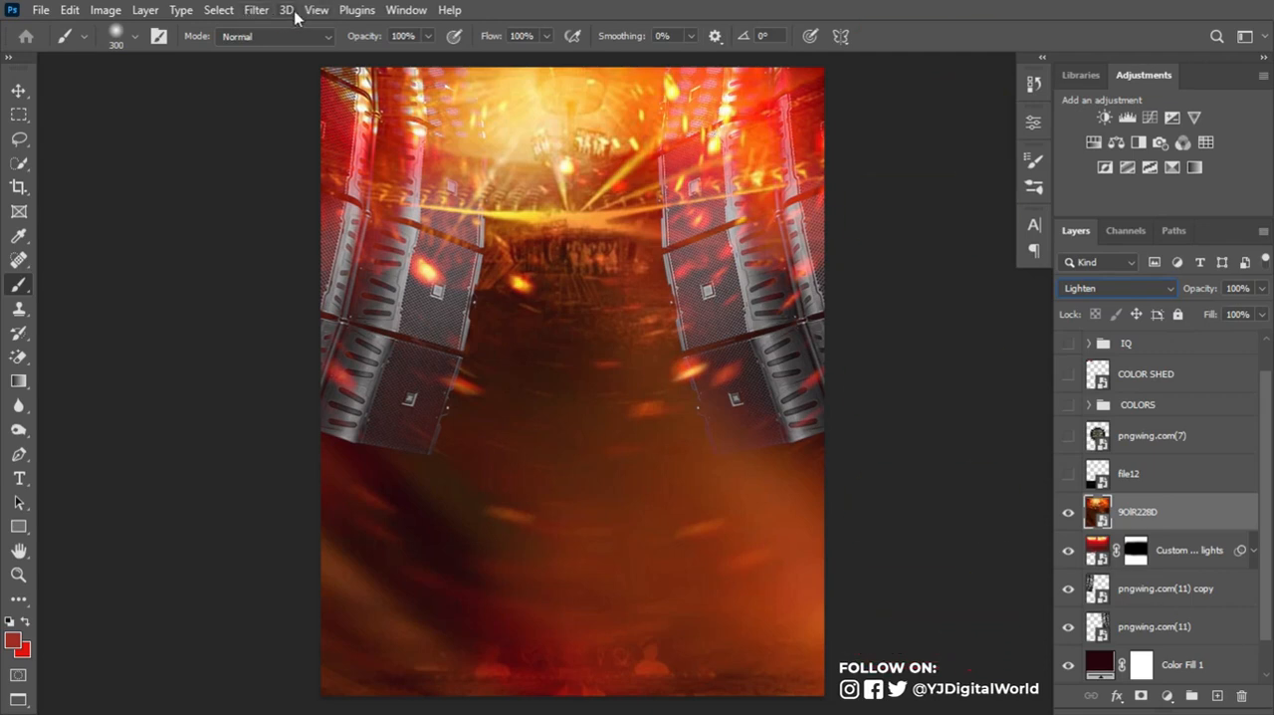
# - Apply a Gaussian Blur to the 9OIR228D image with a slightly raised radius and collapse its smart filter list
pyautogui.click(251, 12)
pyautogui.moveTo(398, 262)
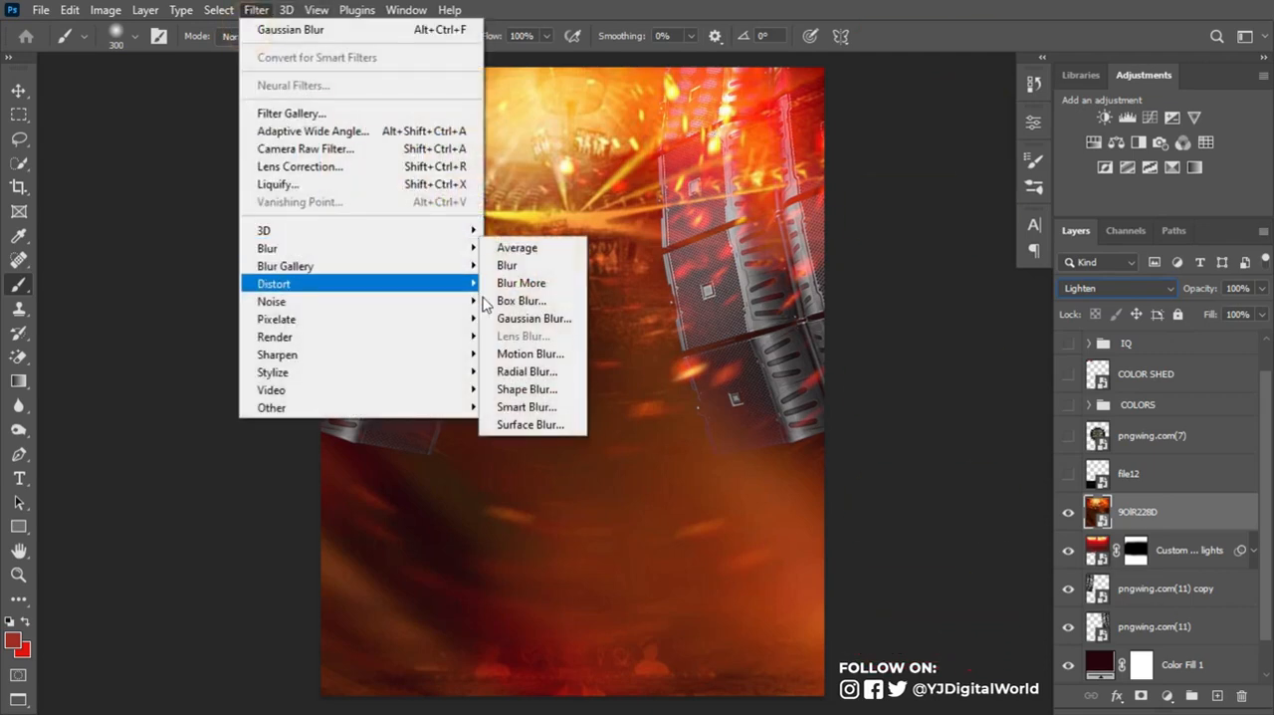
pyautogui.click(519, 318)
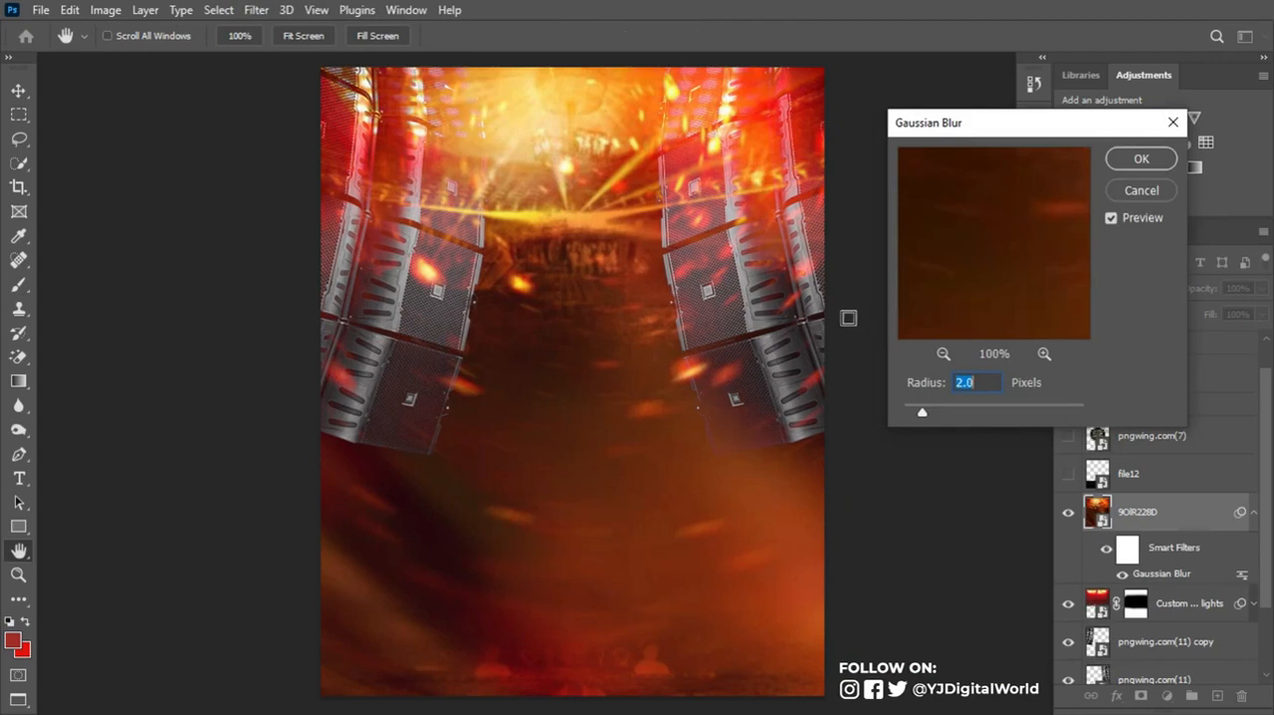
pyautogui.click(922, 413)
pyautogui.moveTo(932, 416); pyautogui.dragTo(935, 419)
pyautogui.click(1141, 158)
pyautogui.press('b')
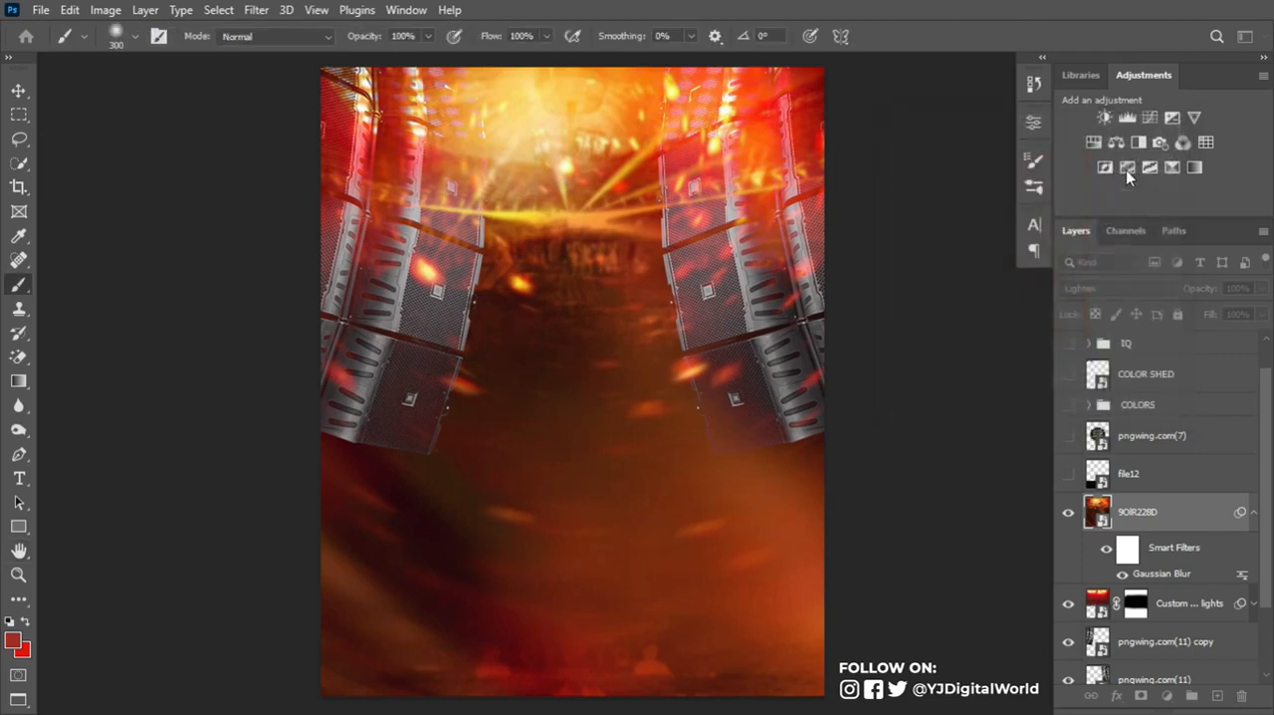
pyautogui.click(1253, 512)
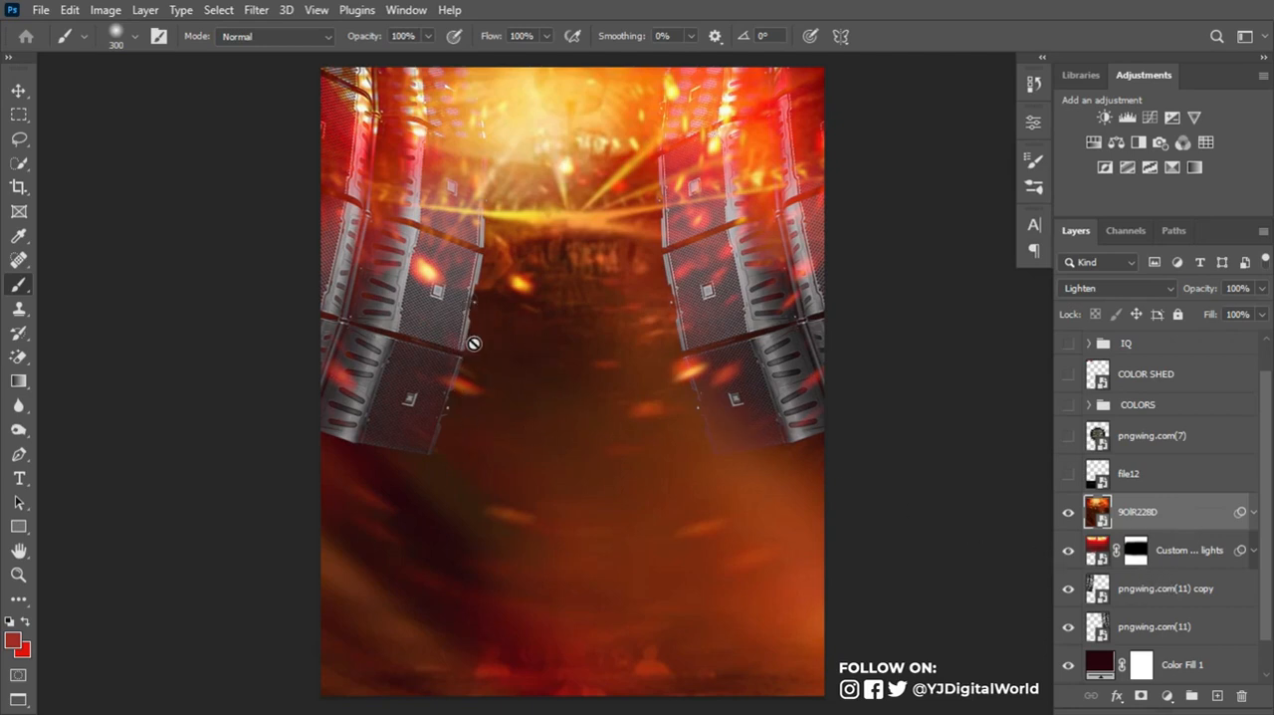
# - Add a Curves adjustment layer directly above the Custom LED dome lights layer and pull the RGB curve's lower midtones down to darken the speakers
pyautogui.click(1181, 551)
pyautogui.click(1068, 550)
pyautogui.click(1068, 549)
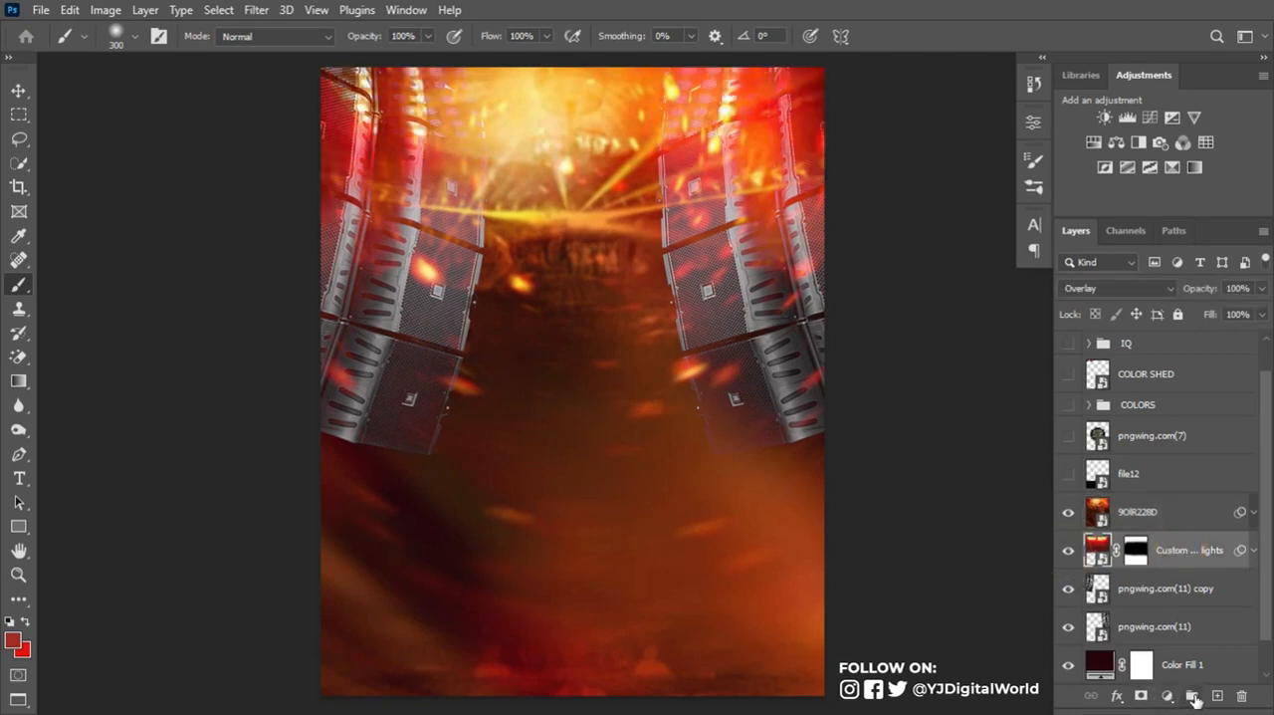
pyautogui.click(1170, 696)
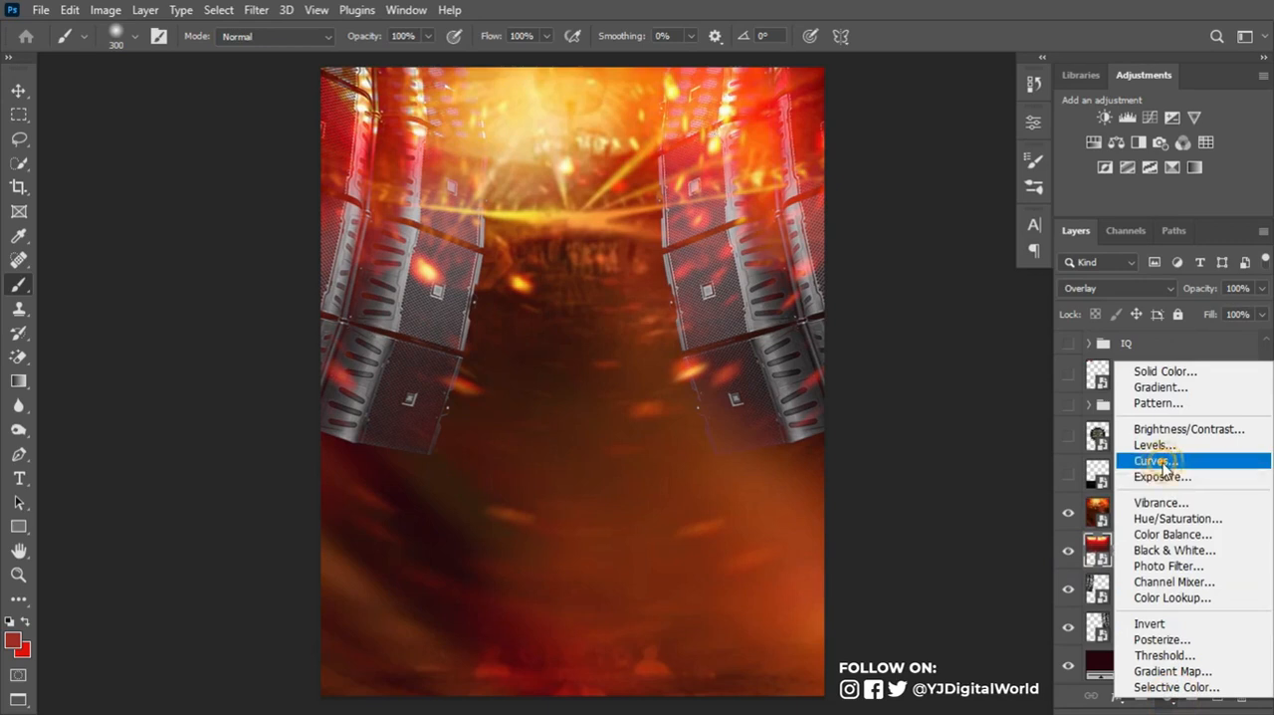
pyautogui.click(1124, 444)
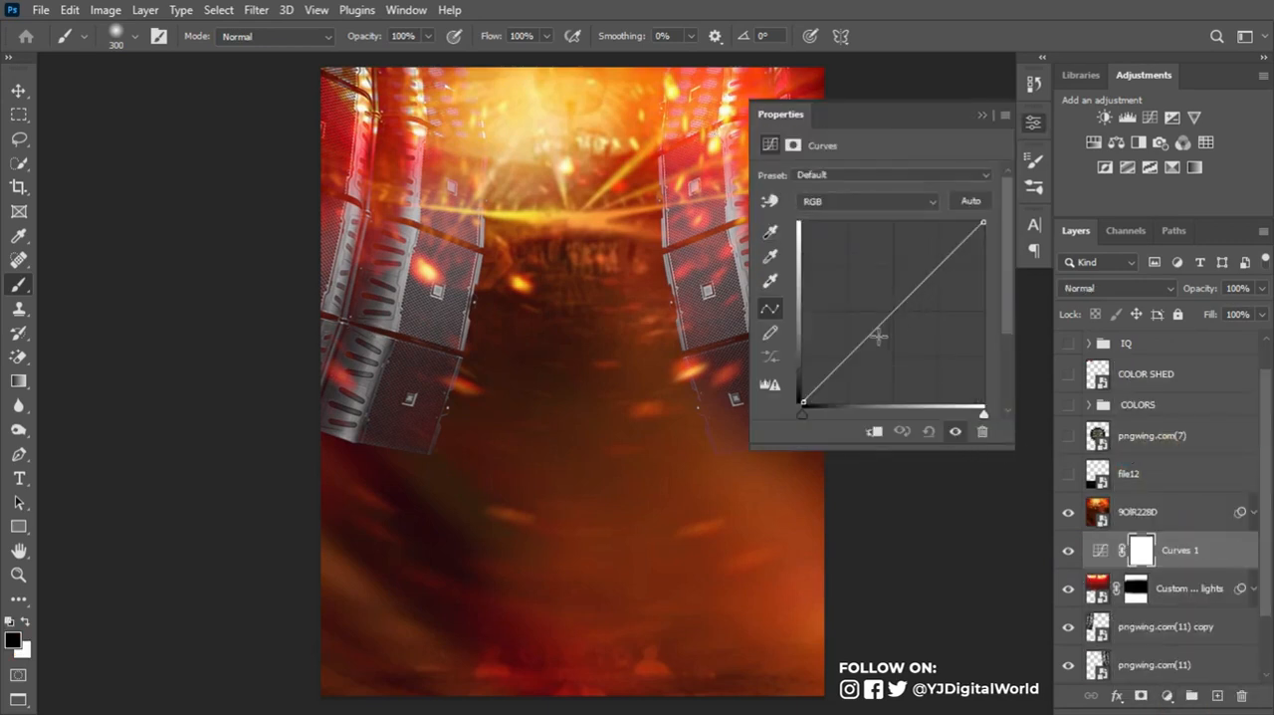
pyautogui.moveTo(851, 355)
pyautogui.mouseDown()
pyautogui.moveTo(852, 370)
pyautogui.moveTo(861, 359)
pyautogui.mouseUp()
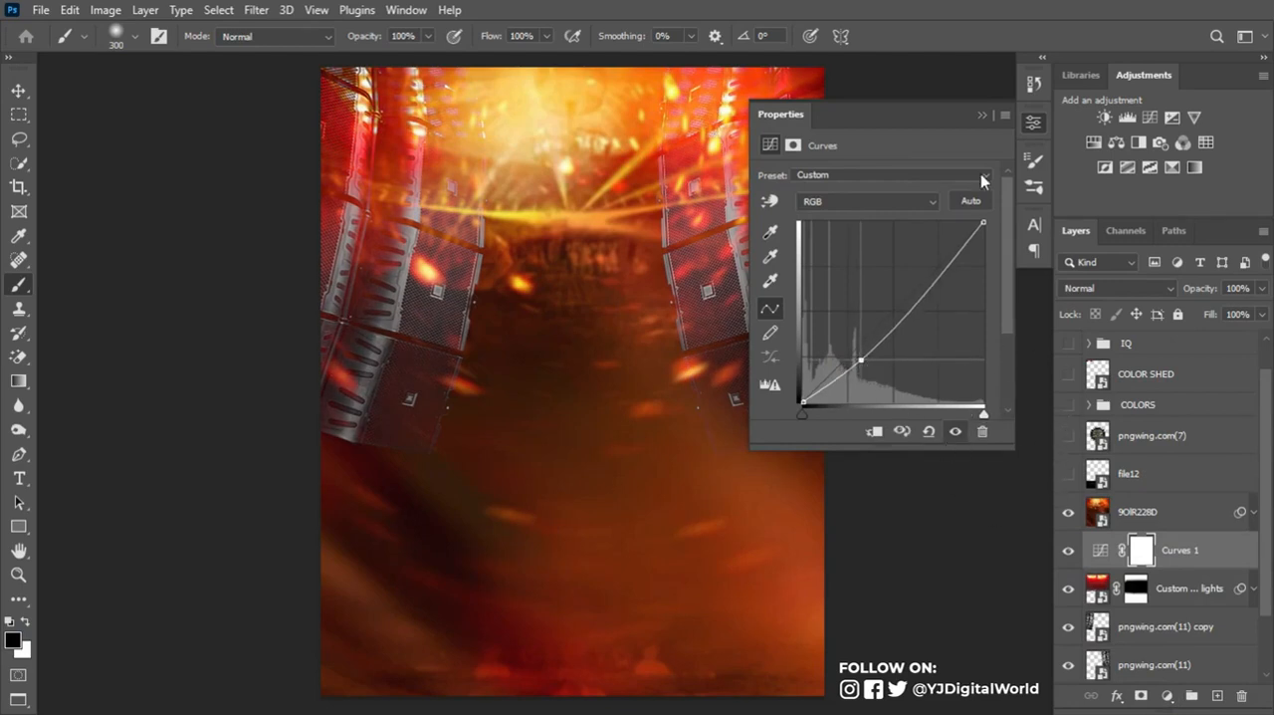
pyautogui.click(981, 117)
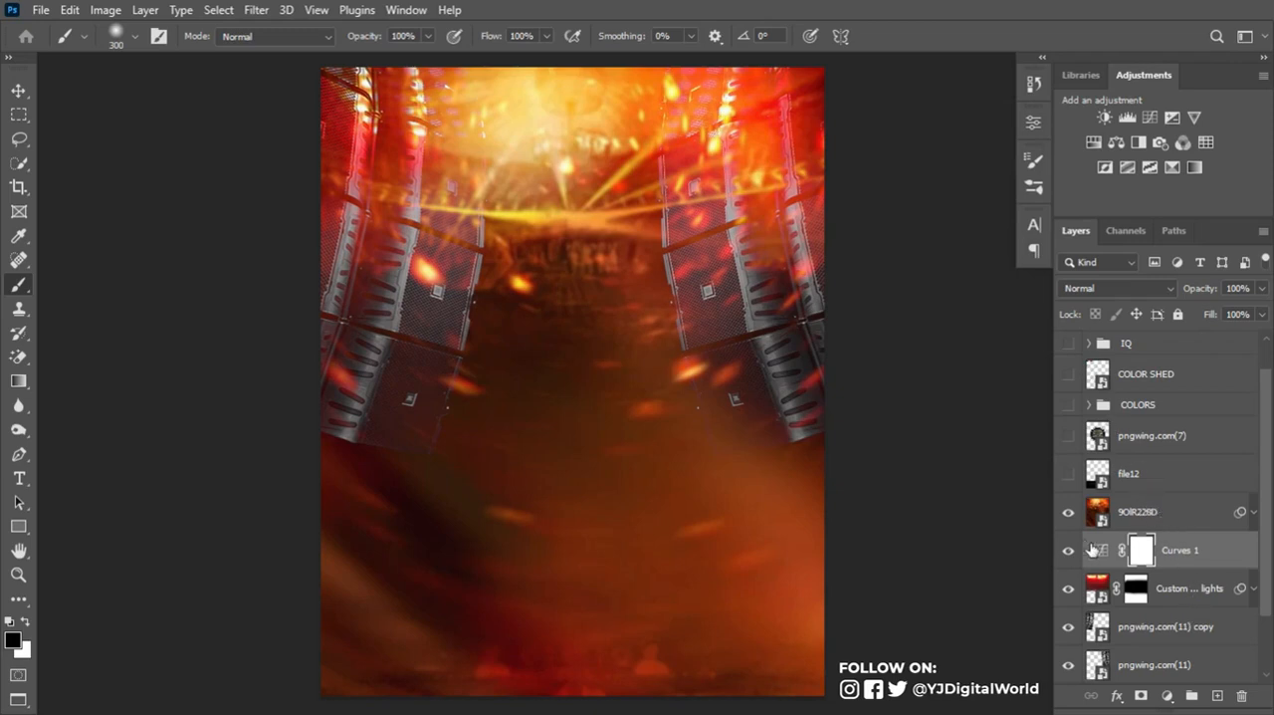
# - Create a layer named noise directly above 9OIR228D in Soft Light mode, filled with its neutral 50% gray
pyautogui.click(1174, 507)
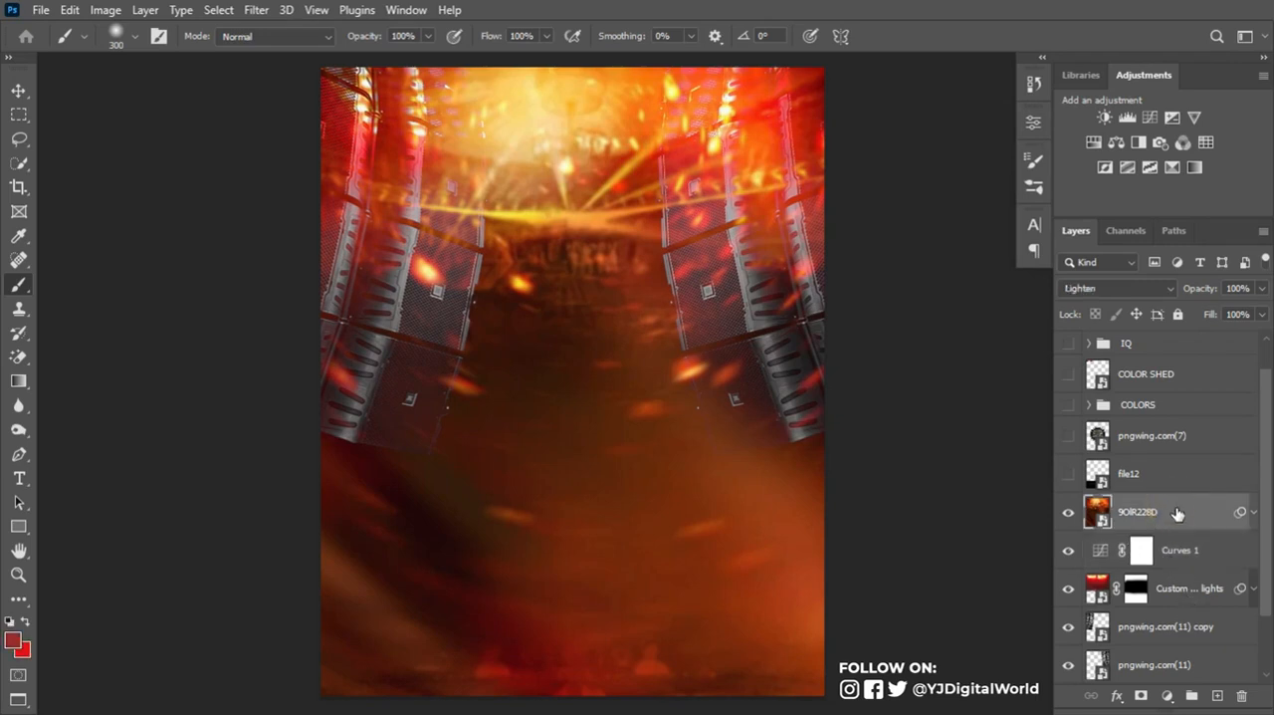
pyautogui.hotkey('ctrl', 'shift', 'n')
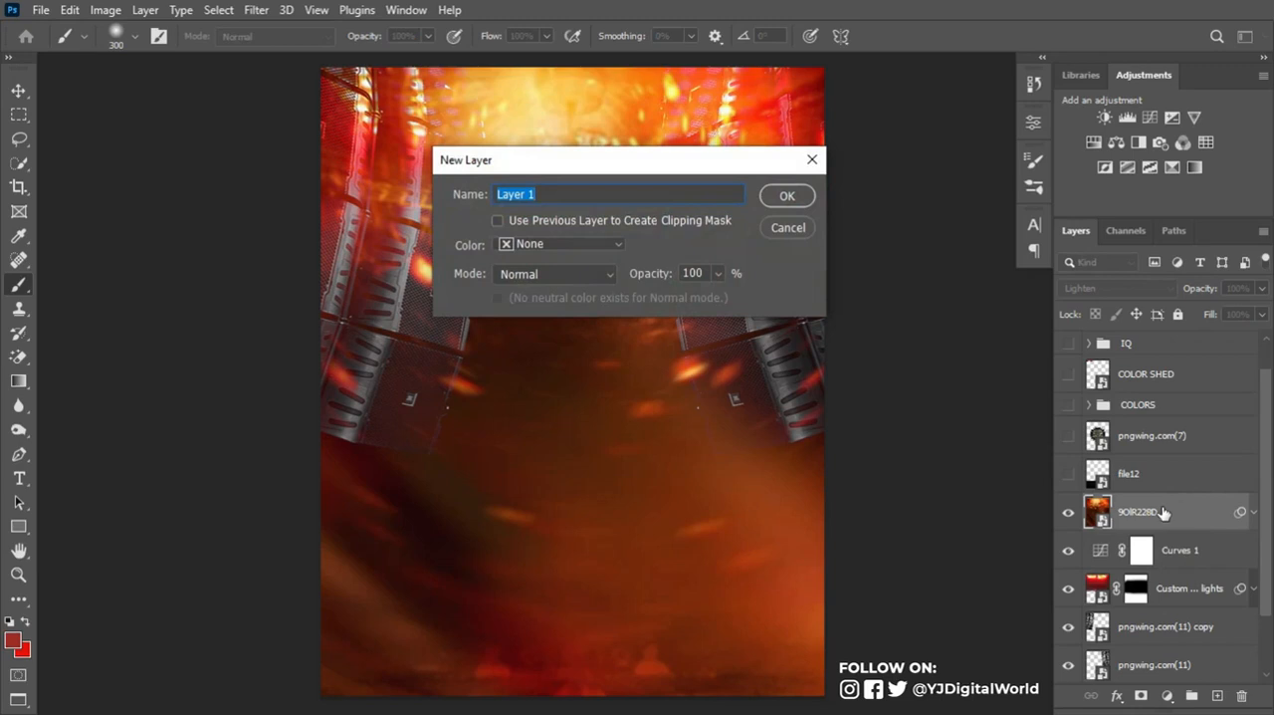
pyautogui.write('noise')
pyautogui.click(583, 274)
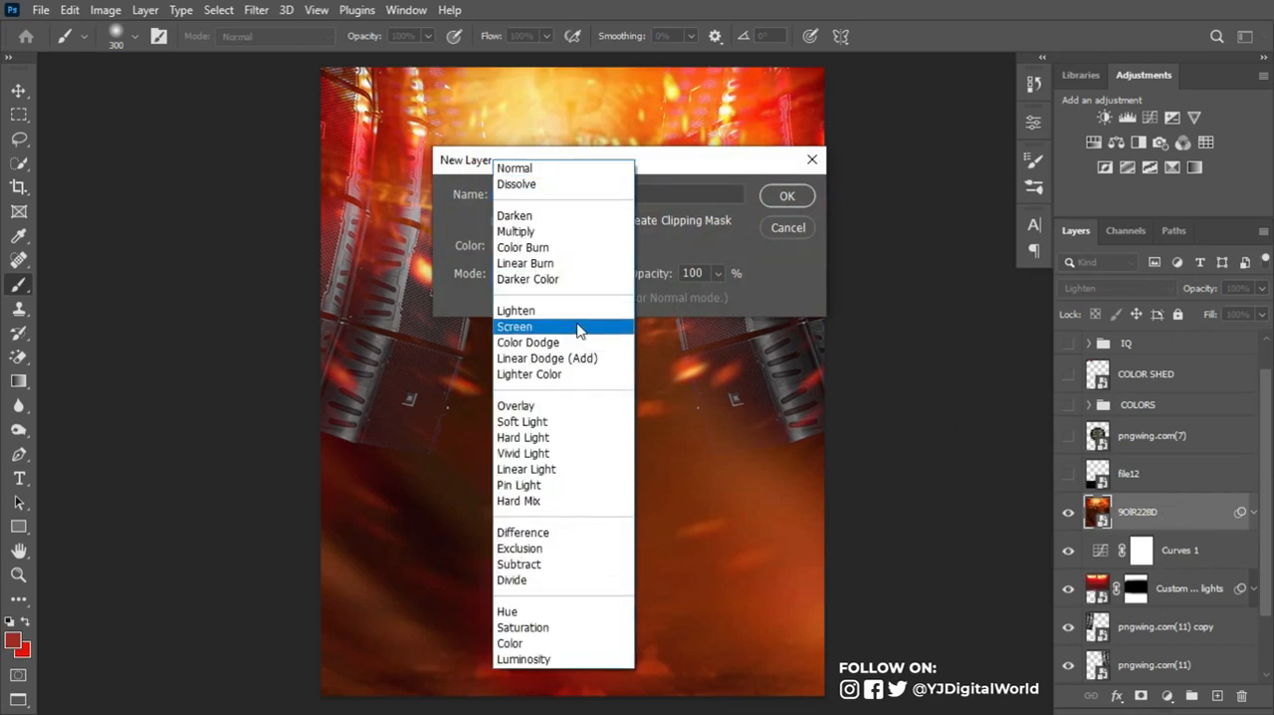
pyautogui.click(587, 422)
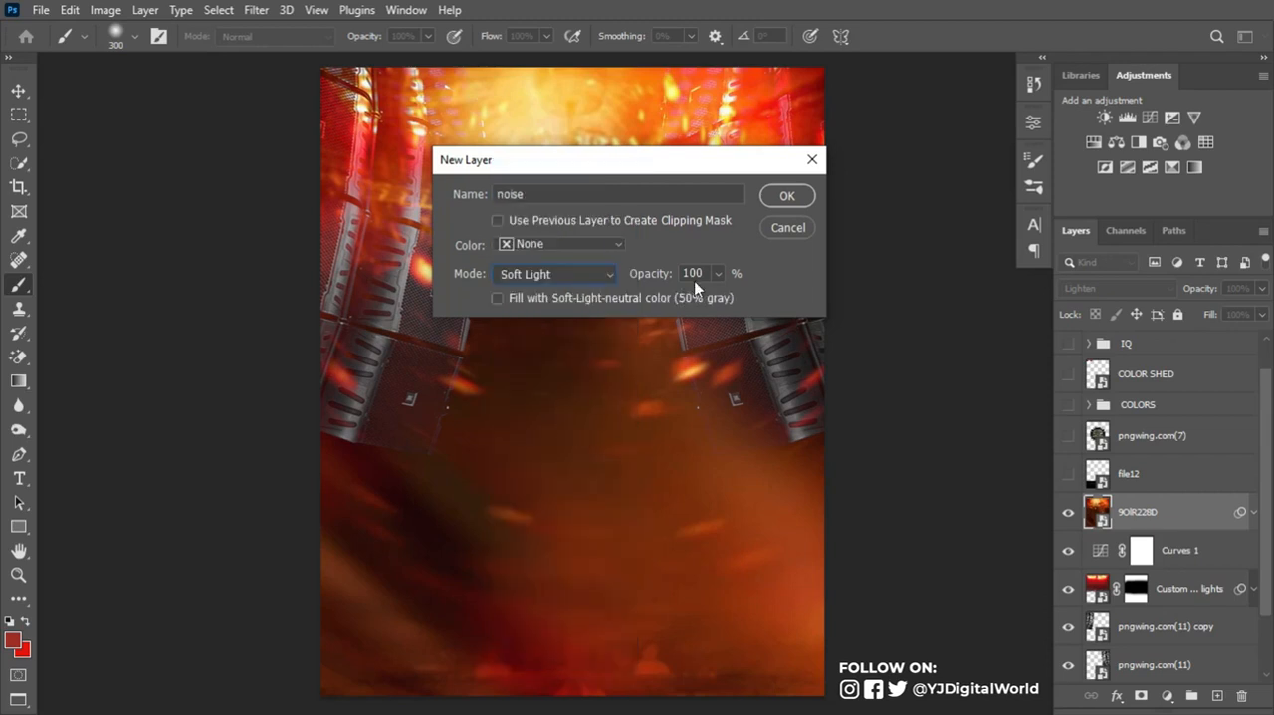
pyautogui.click(786, 196)
# - Convert the noise layer to a smart object and apply a uniform, monochromatic Add Noise filter with a slightly lowered amount
pyautogui.rightClick(1170, 510)
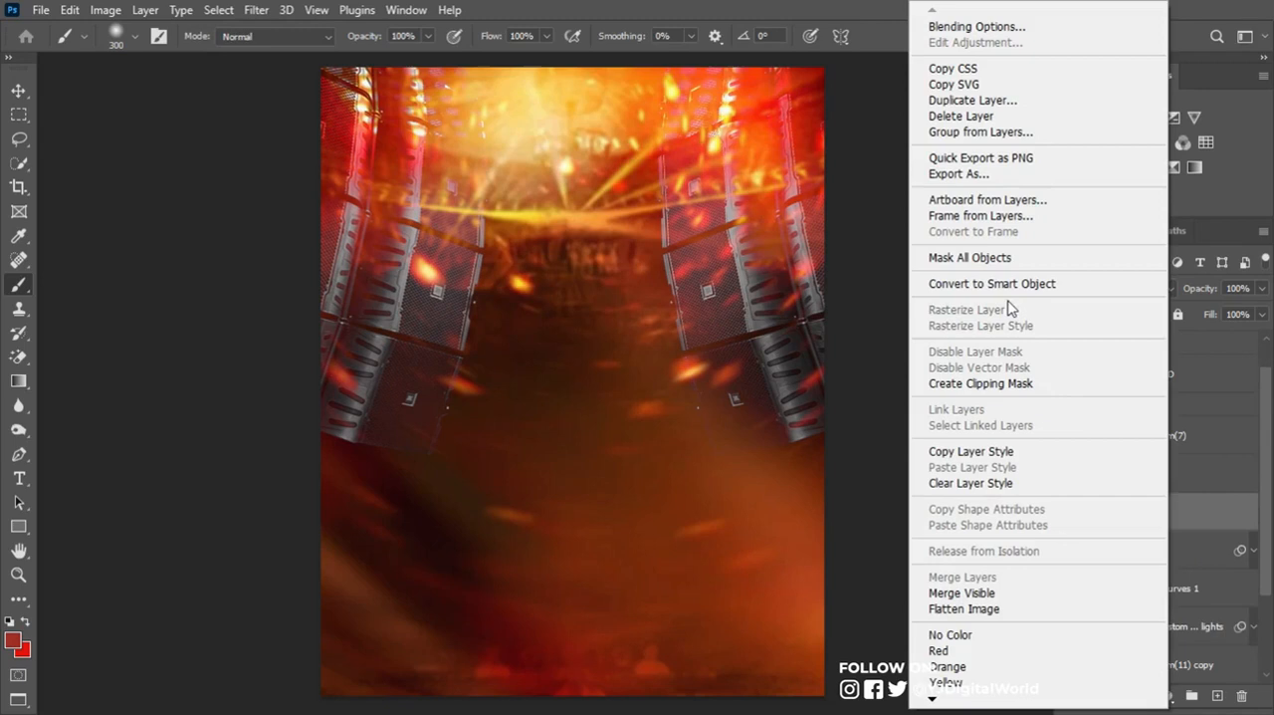
pyautogui.click(1013, 289)
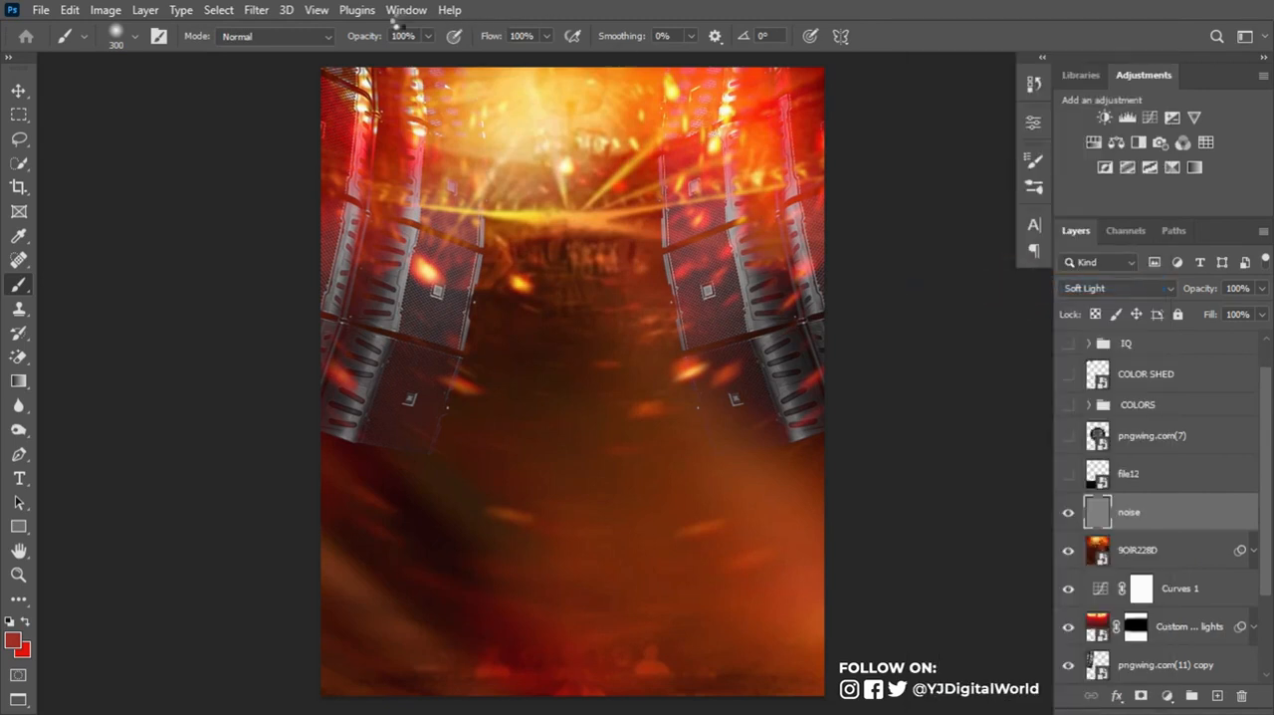
pyautogui.click(260, 16)
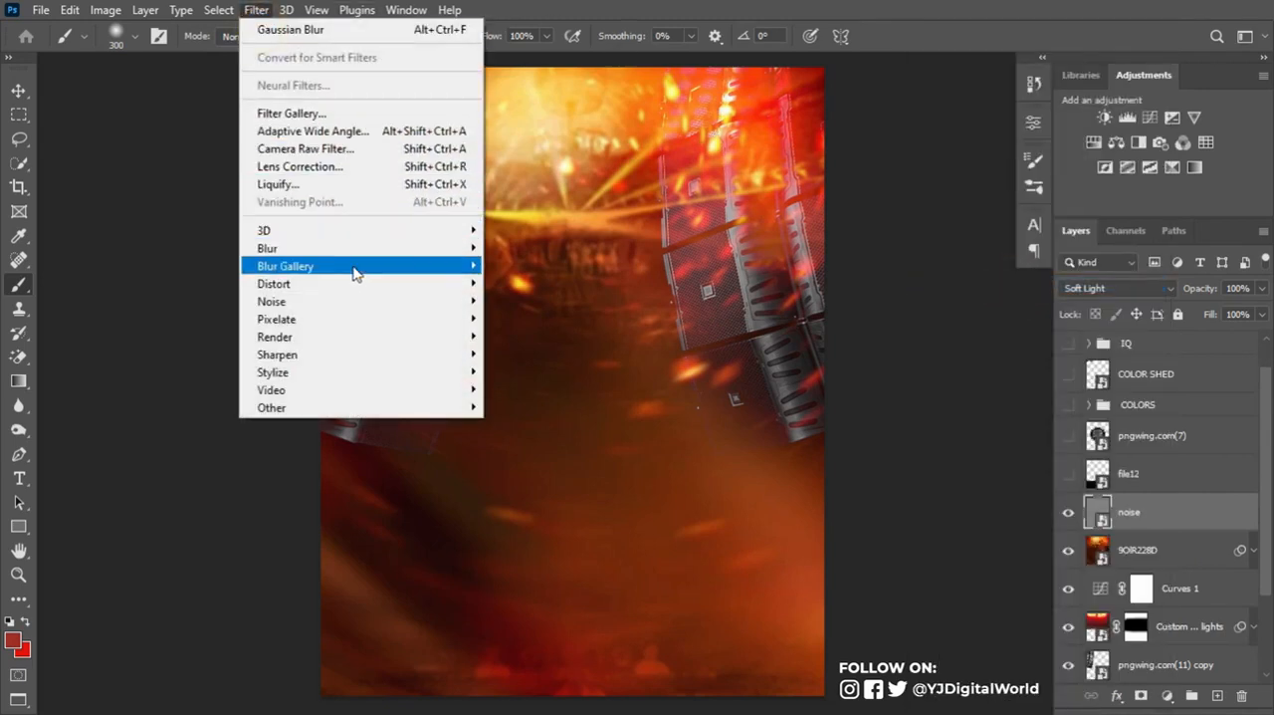
pyautogui.moveTo(403, 301)
pyautogui.click(503, 304)
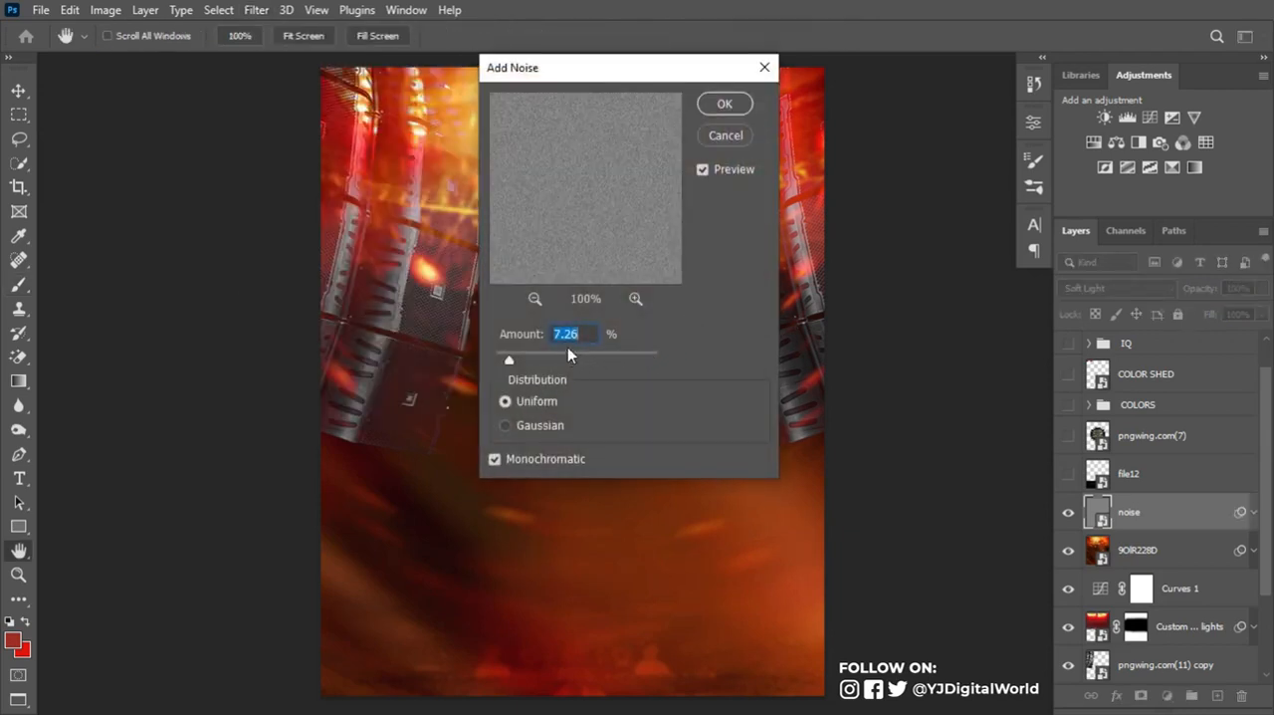
pyautogui.moveTo(509, 355); pyautogui.dragTo(507, 355)
pyautogui.click(724, 104)
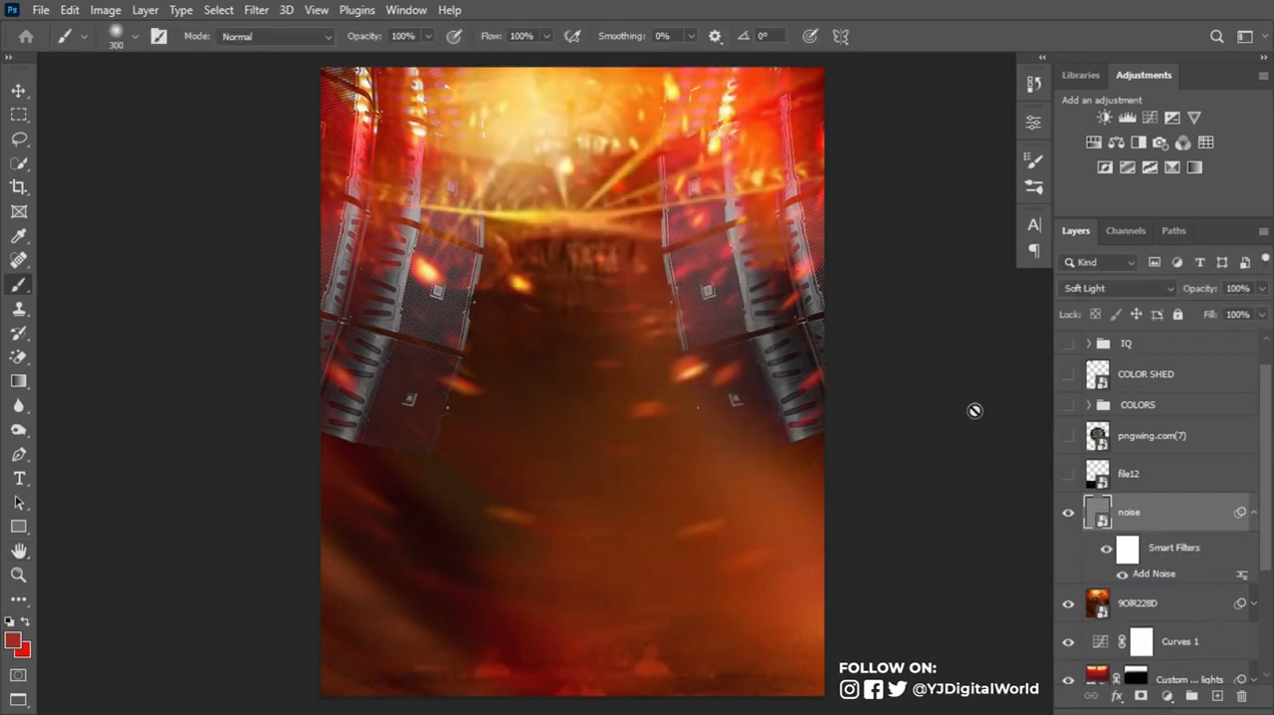
# - Collapse the noise layer's smart filter list and move the layer directly above Color Fill 1
pyautogui.click(1258, 509)
pyautogui.click(1258, 513)
pyautogui.click(1253, 517)
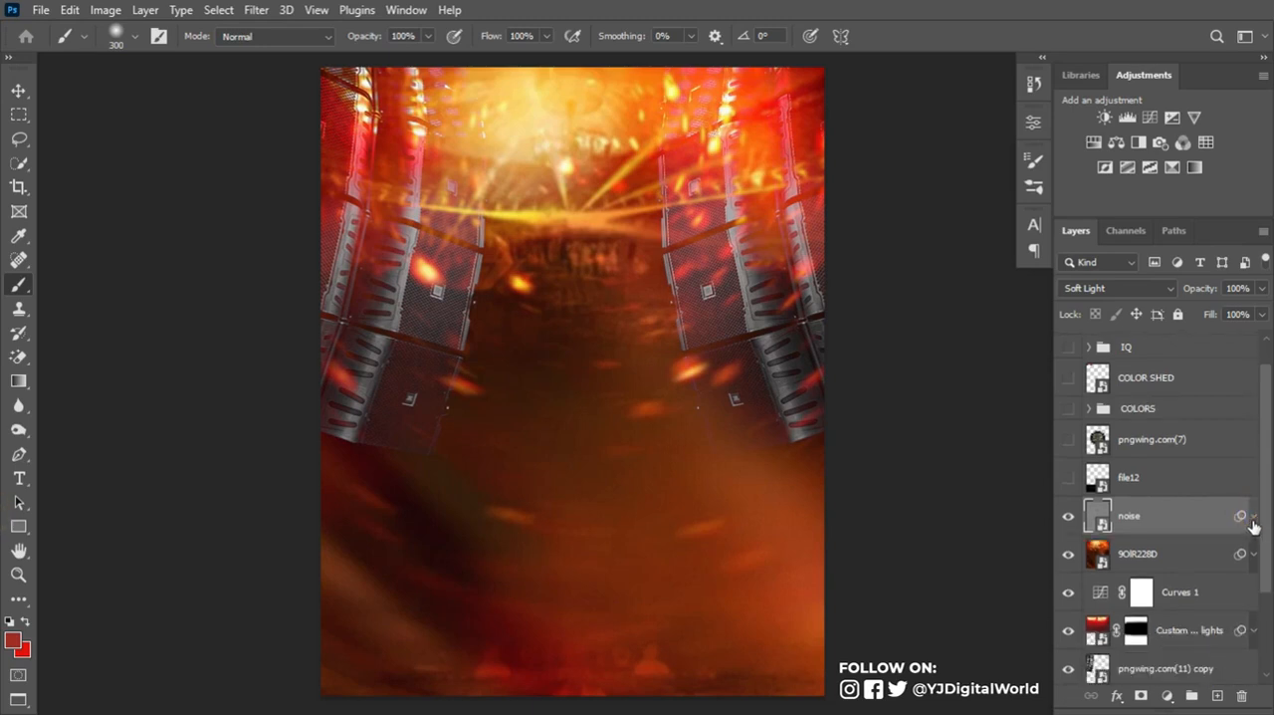
pyautogui.scroll(-3, 1161, 520)
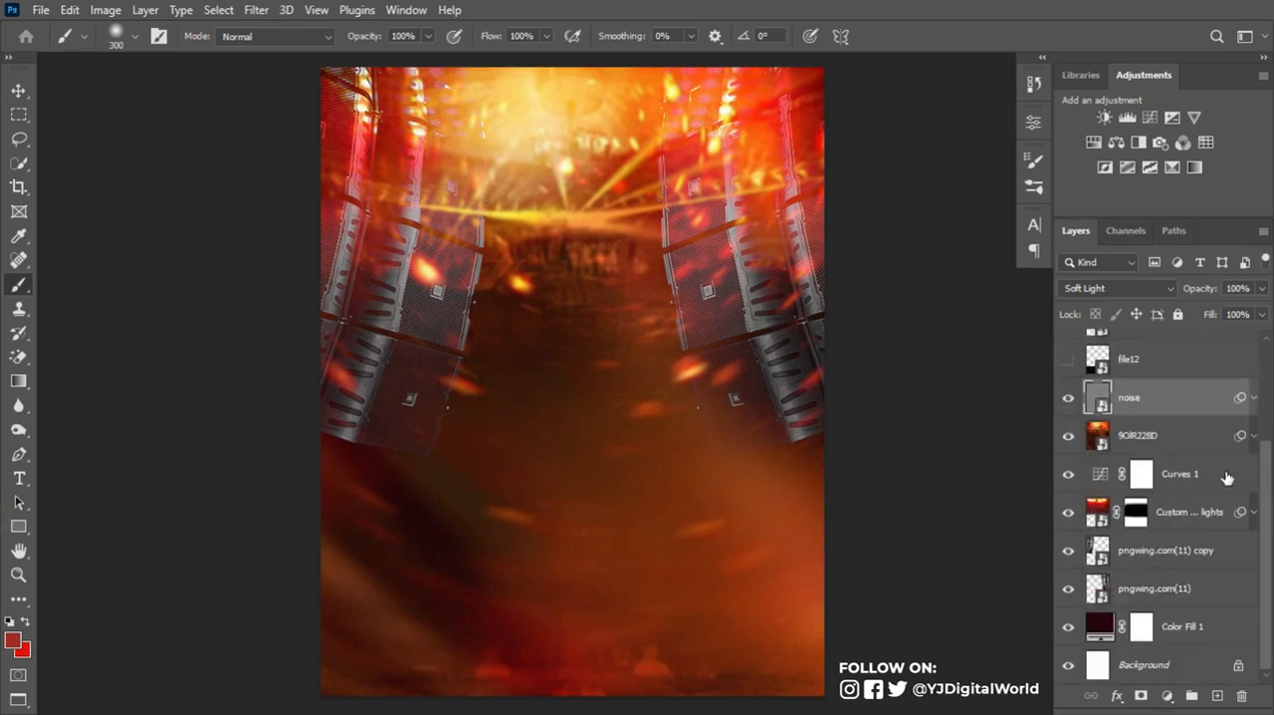
pyautogui.moveTo(1180, 402); pyautogui.dragTo(1197, 596)
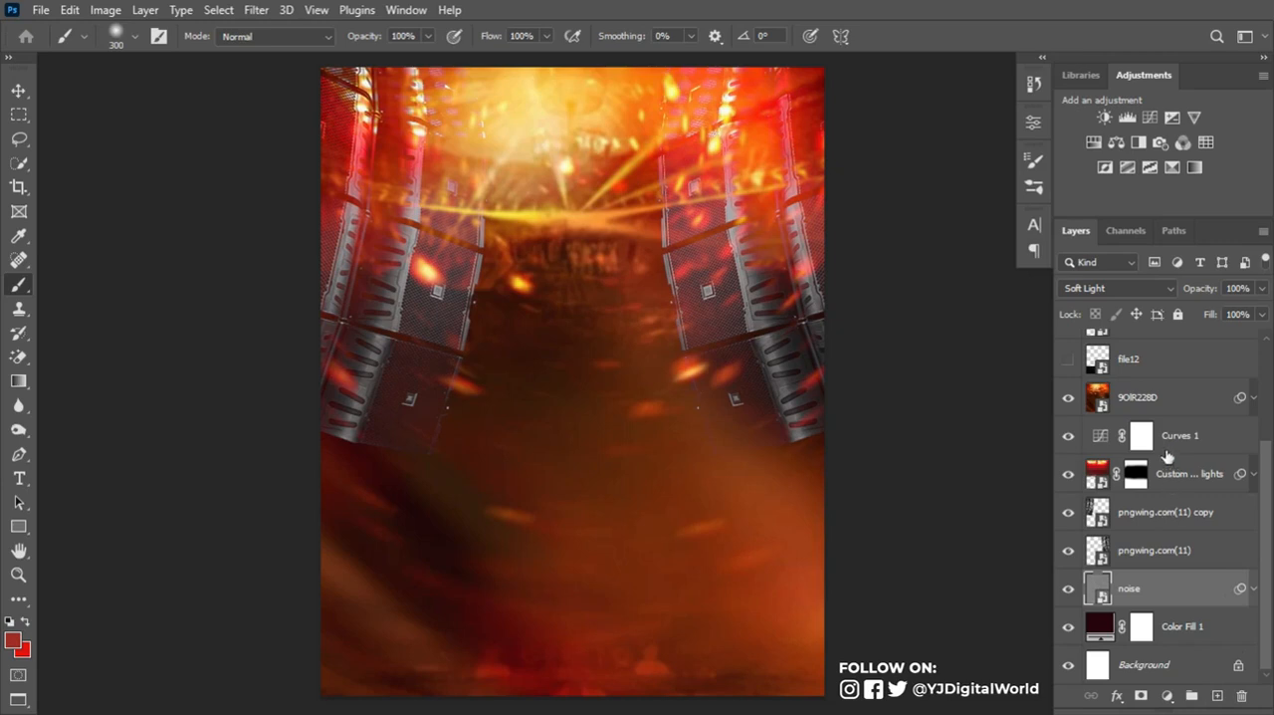
# - Group all layers from 9OIR228D down to Color Fill 1 and name the group BG
pyautogui.click(1148, 396)
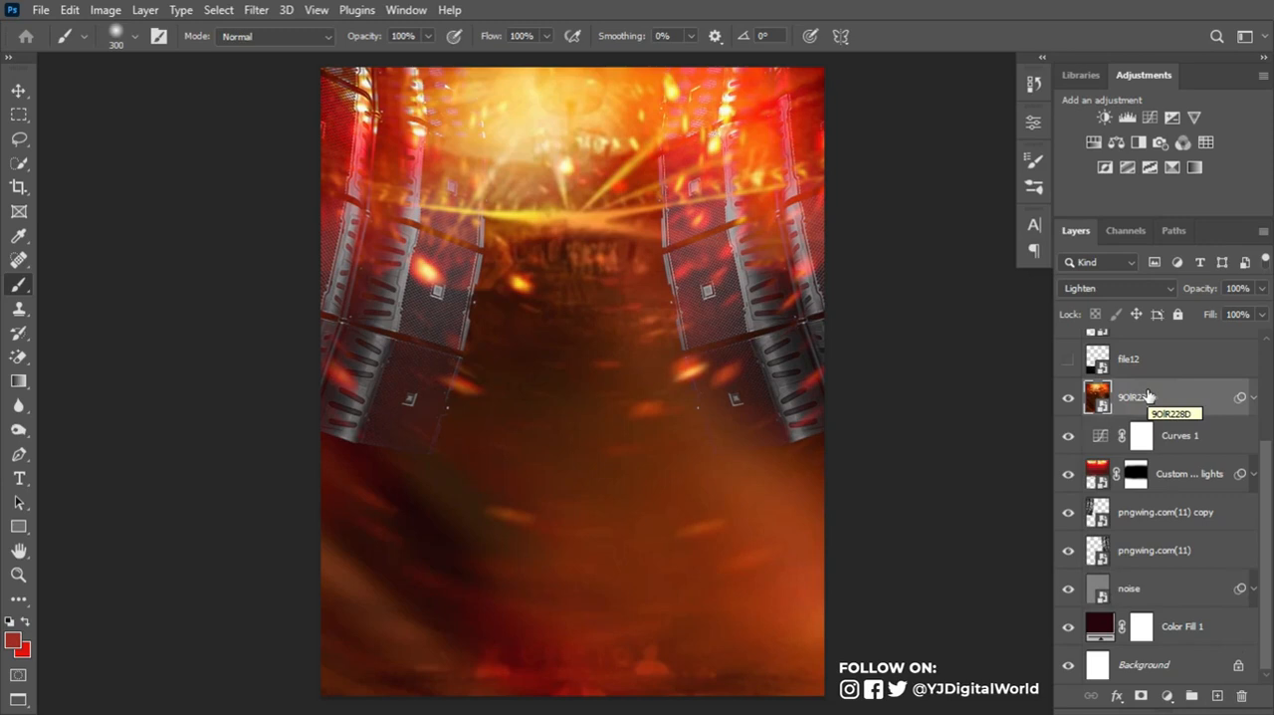
pyautogui.keyDown('shift'); pyautogui.click(1202, 627); pyautogui.keyUp('shift')
pyautogui.hotkey('ctrl', 'g')
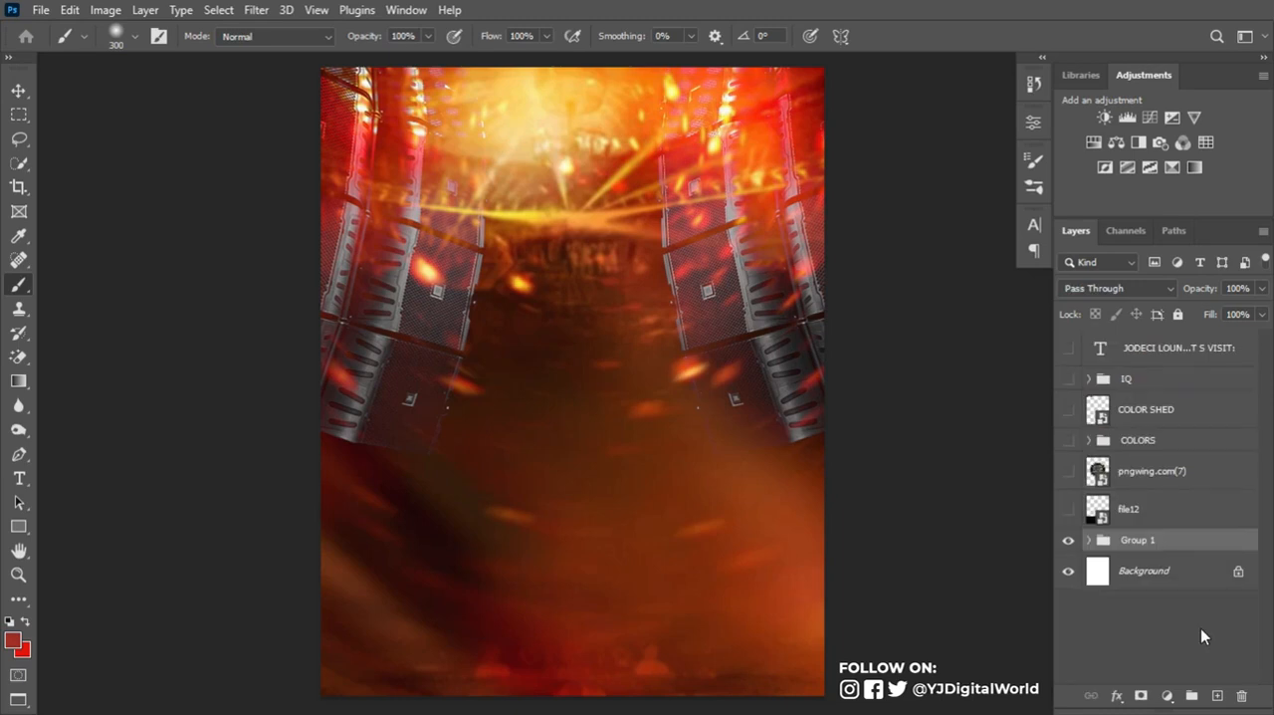
pyautogui.press('g')
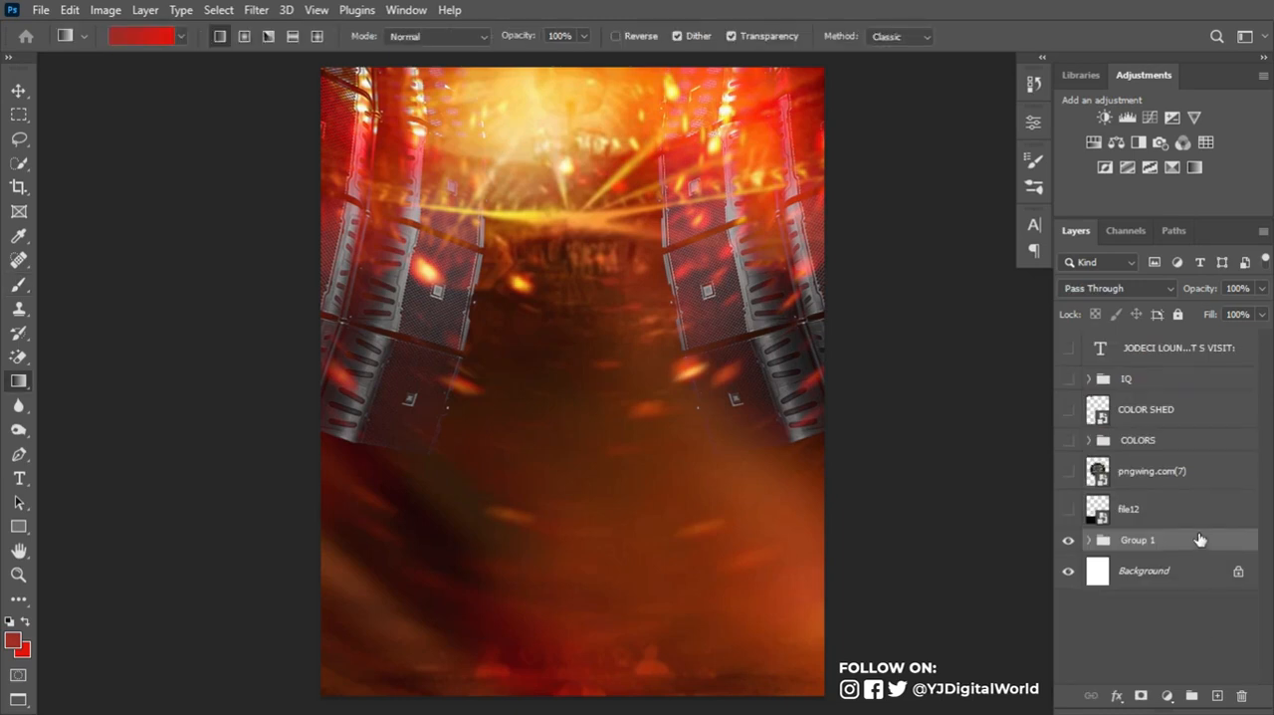
pyautogui.click(1131, 511)
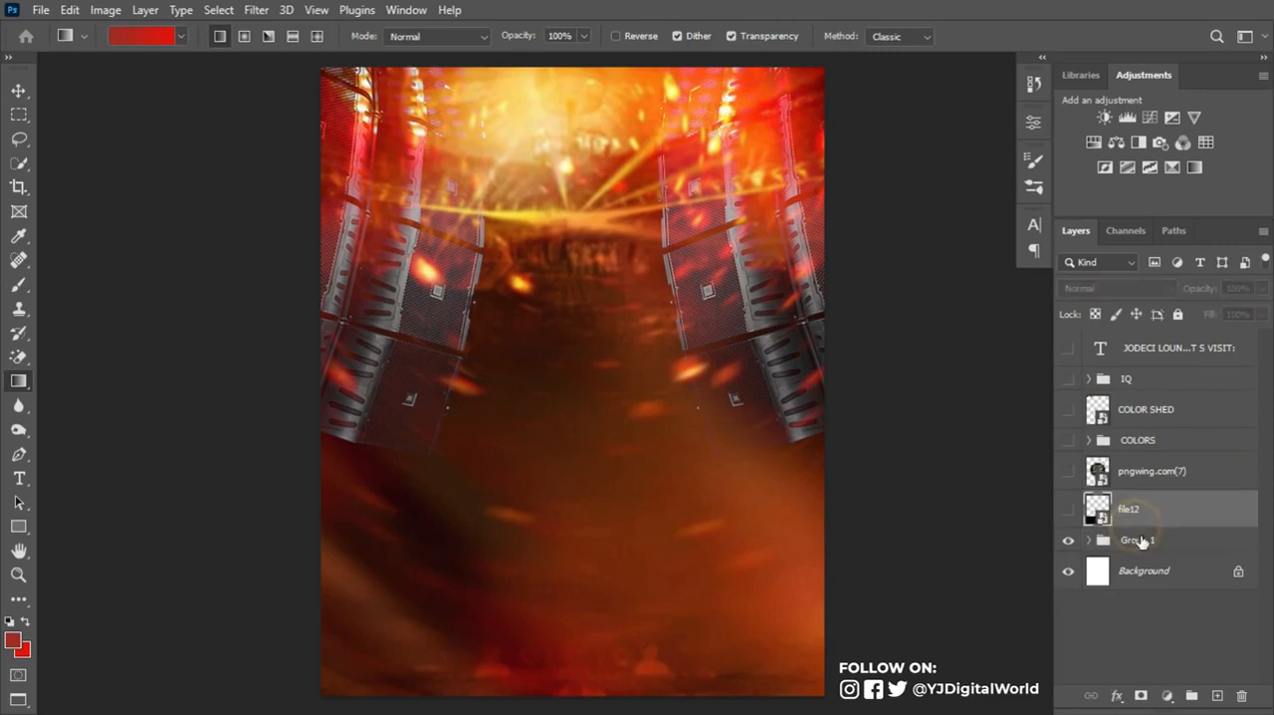
pyautogui.doubleClick(1135, 539)
pyautogui.write('BG')
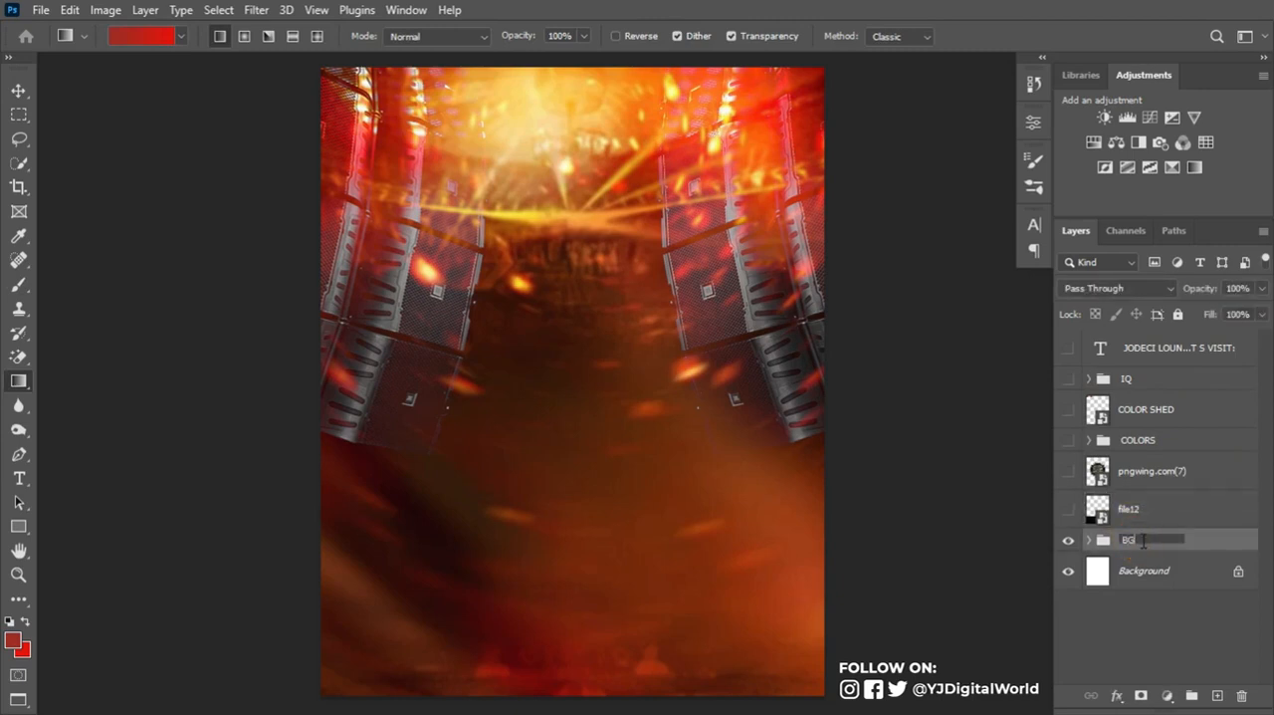
pyautogui.press('Return')
# - Move the pngwing.com(7) round speaker layer directly above the BG group and make it visible
pyautogui.moveTo(1139, 479); pyautogui.dragTo(1145, 520)
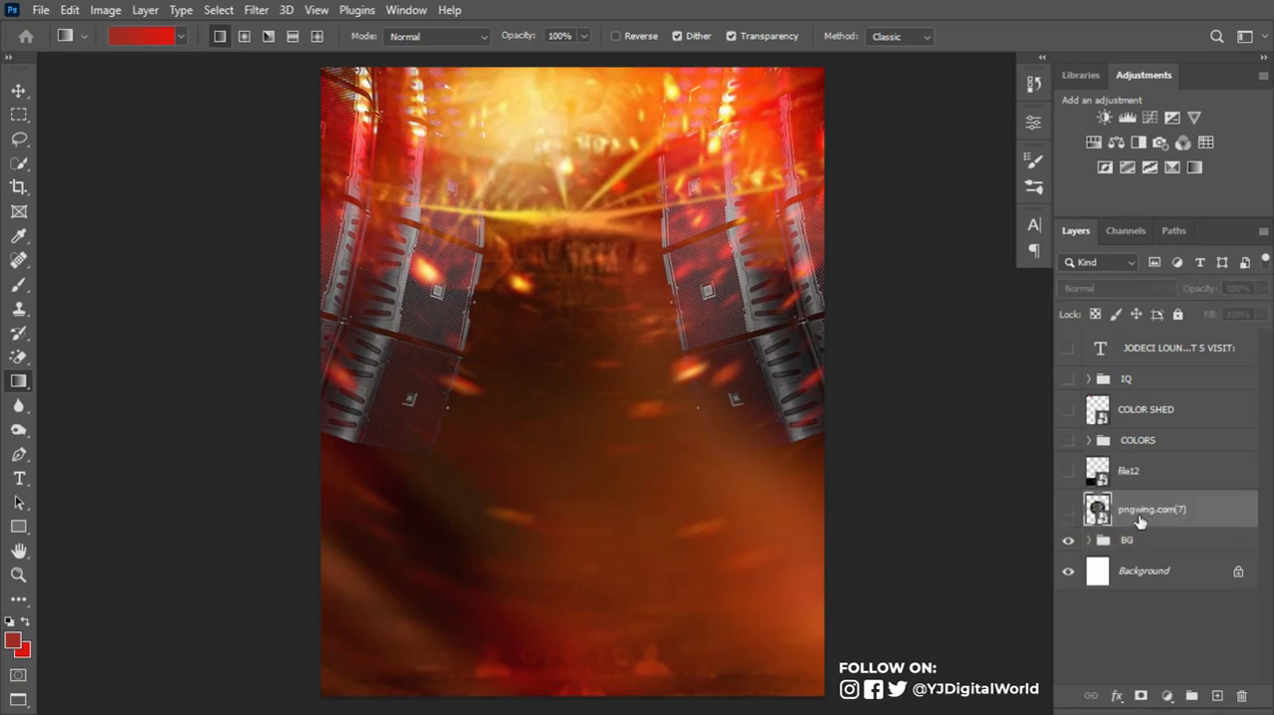
pyautogui.click(1067, 510)
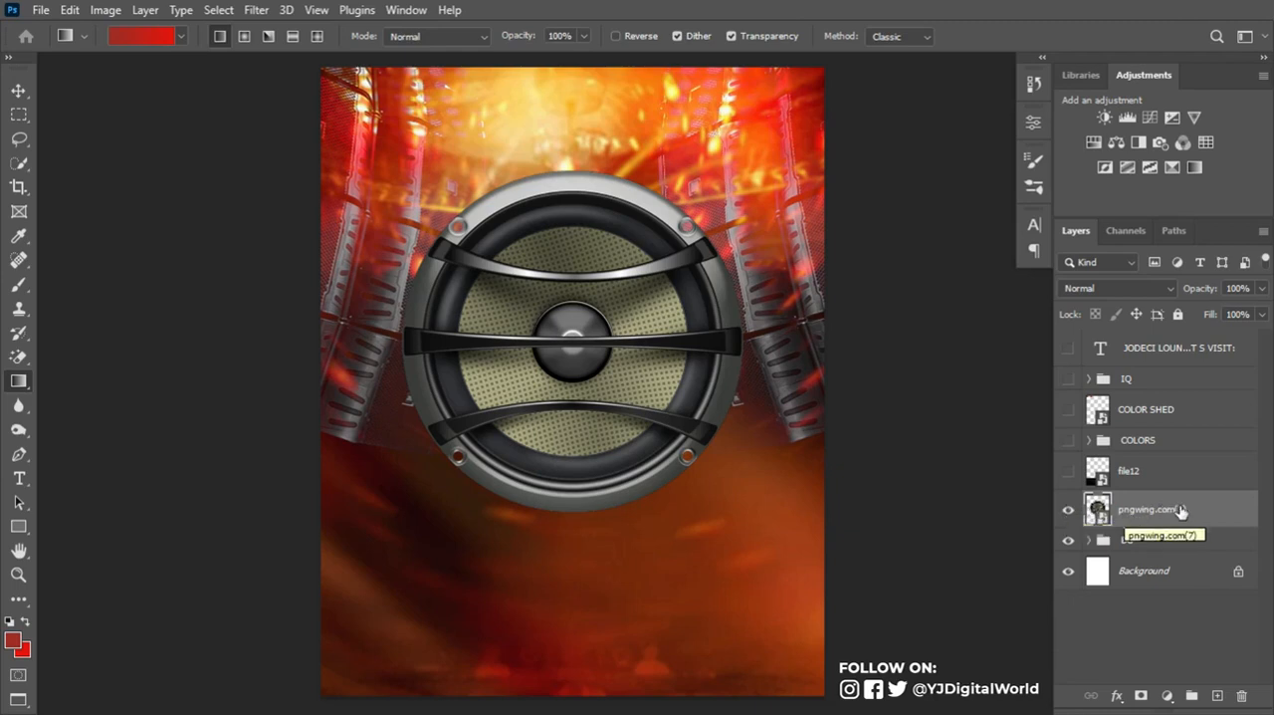
# - Duplicate the 9OIR228D fire layer from BG to directly above pngwing.com(7) and clip the copy to the round speaker
pyautogui.click(1089, 541)
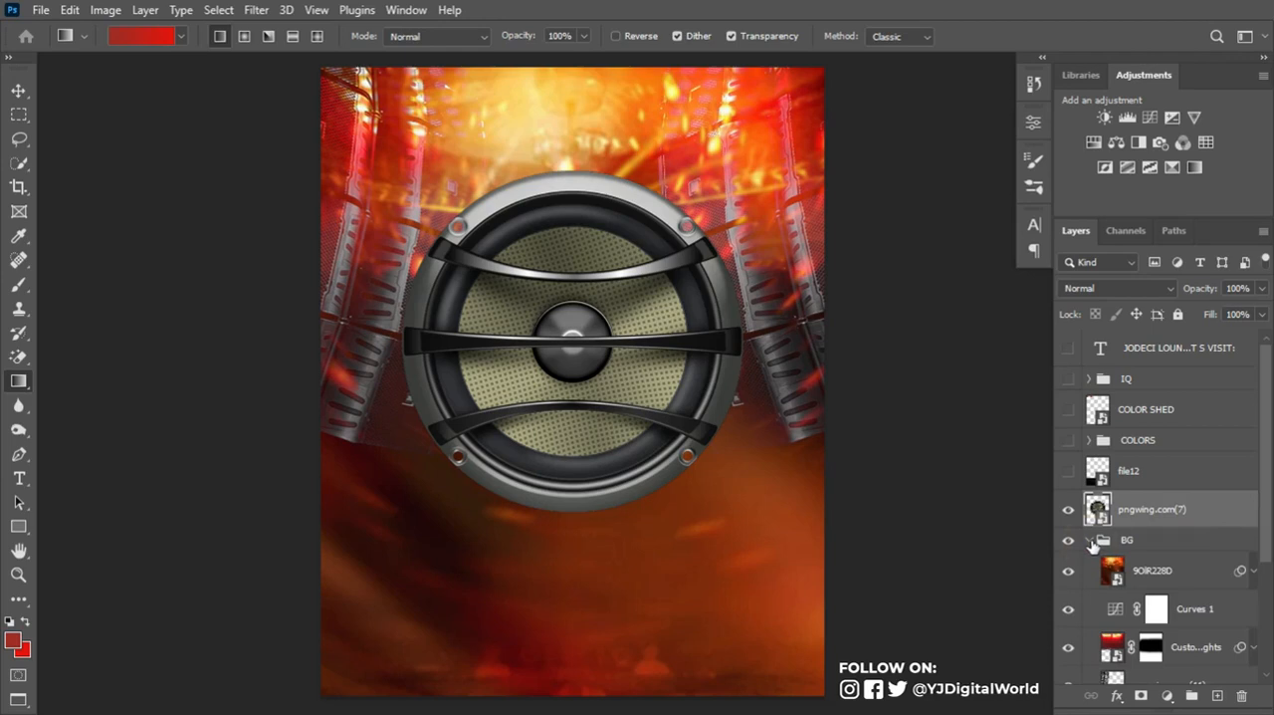
pyautogui.click(1199, 566)
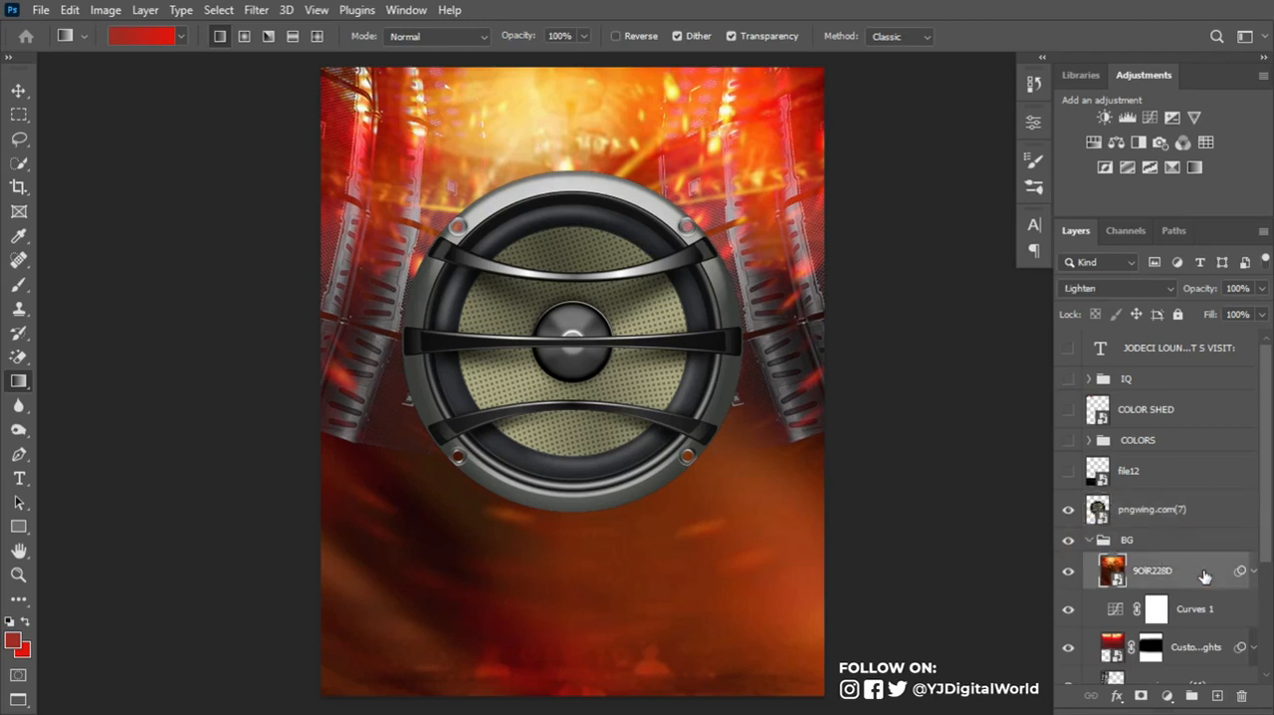
pyautogui.moveTo(1201, 570); pyautogui.dragTo(1180, 498)
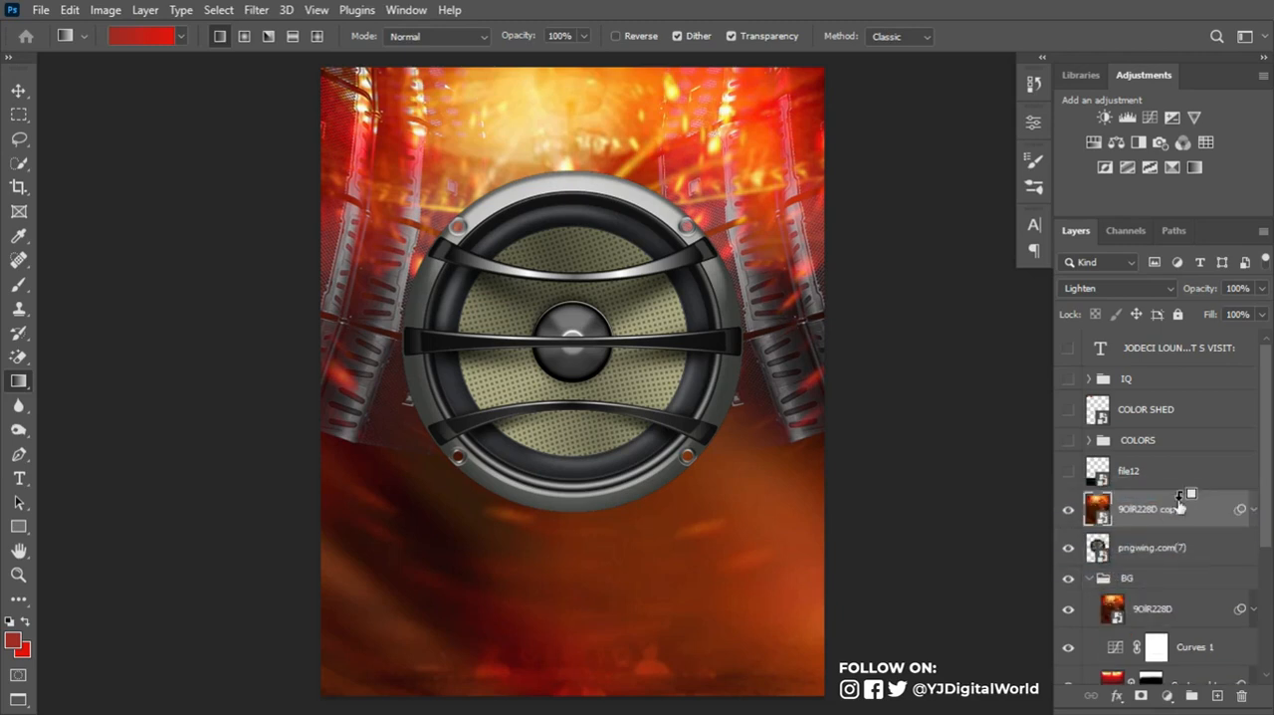
pyautogui.click(1098, 579)
pyautogui.click(1088, 577)
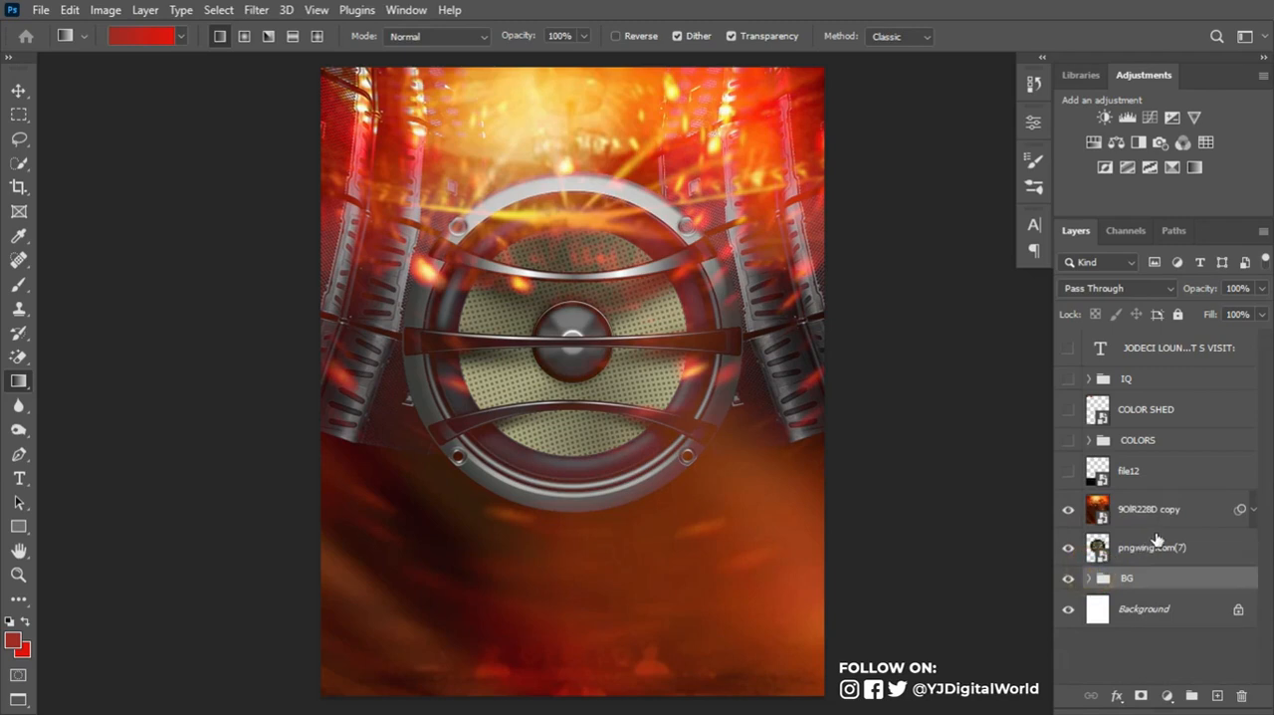
pyautogui.click(1186, 515)
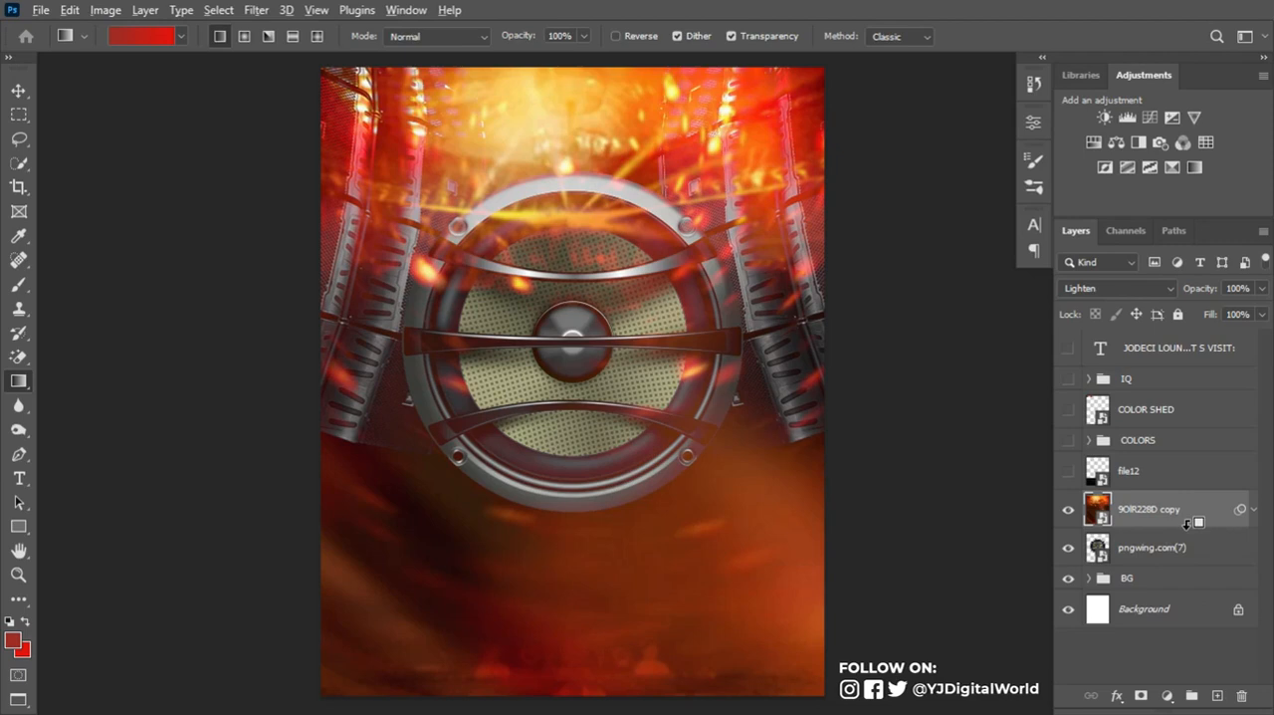
pyautogui.keyDown('alt'); pyautogui.click(1187, 524); pyautogui.keyUp('alt')
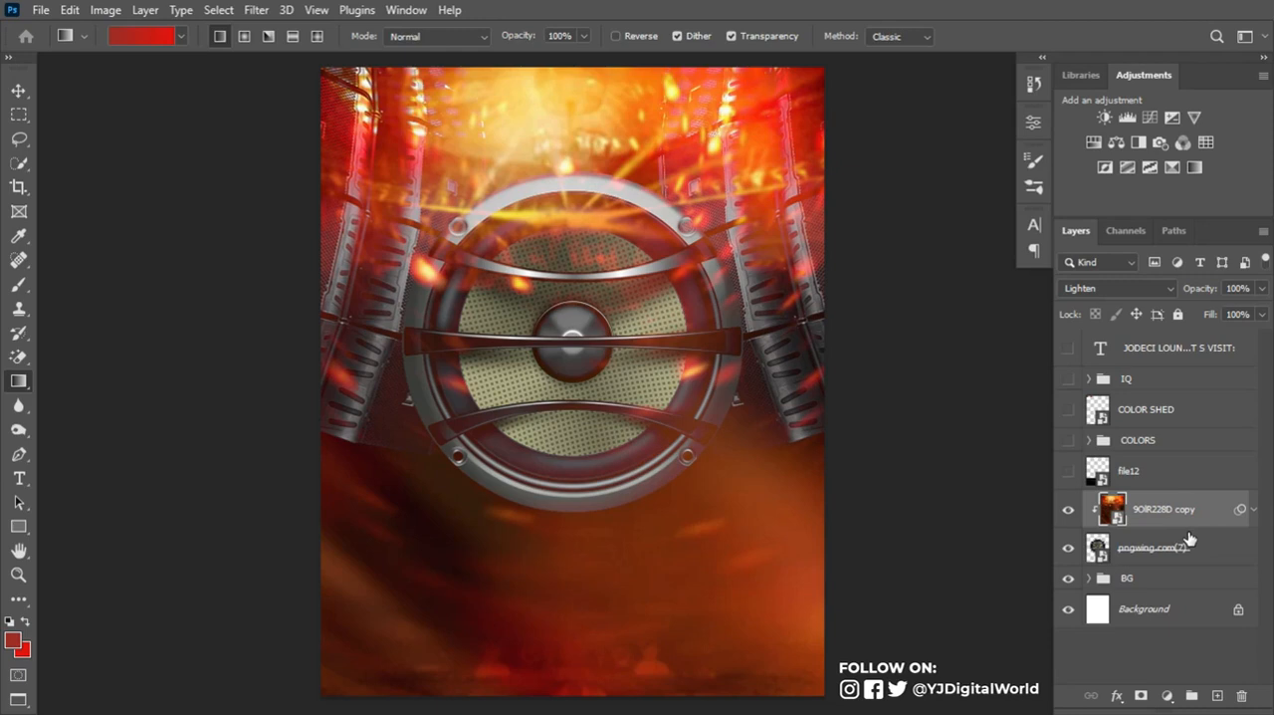
# - Raise the 9OIR228D copy's Gaussian Blur radius to 19.4 pixels and lower the layer's opacity to 63%
pyautogui.click(1253, 508)
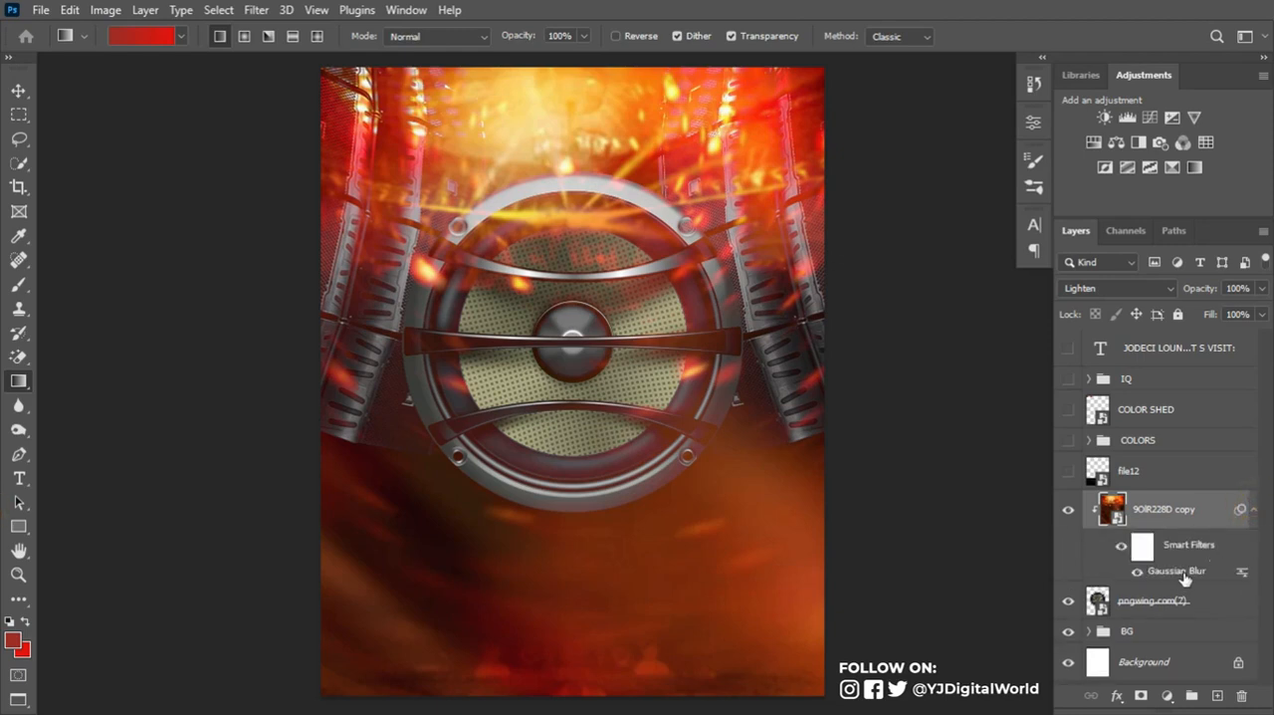
pyautogui.doubleClick(1190, 572)
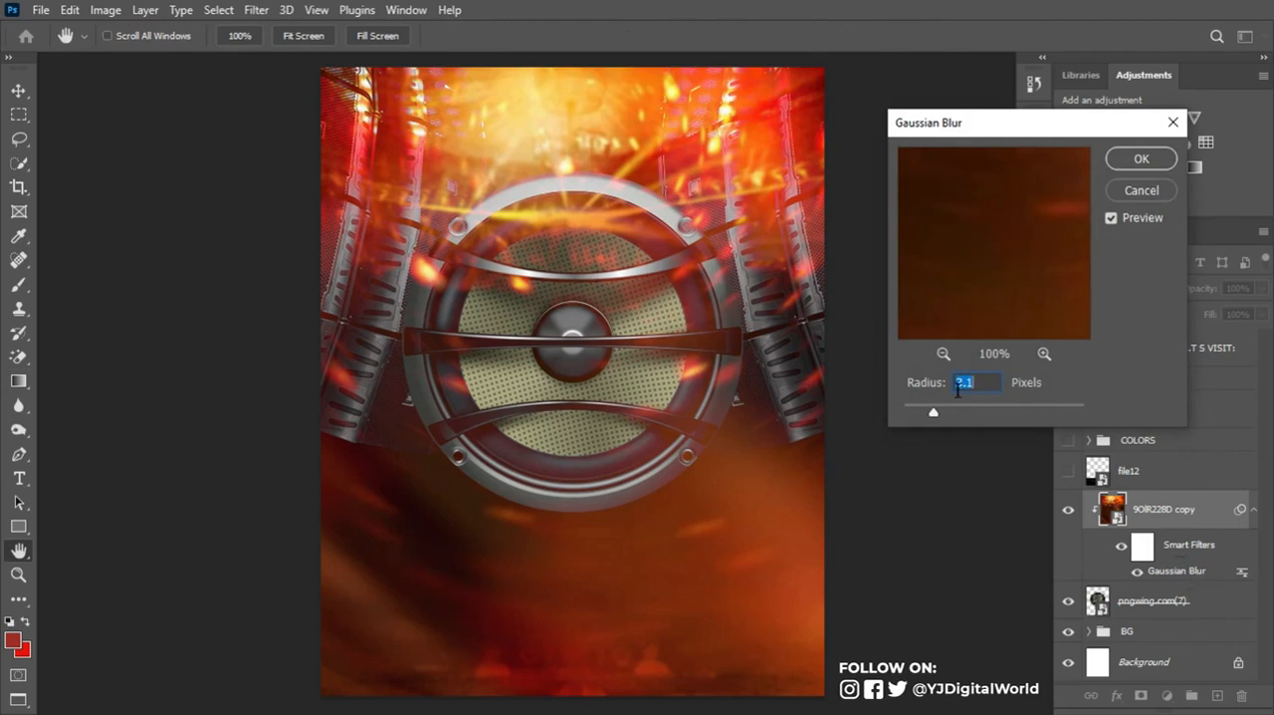
pyautogui.moveTo(938, 409); pyautogui.dragTo(985, 417)
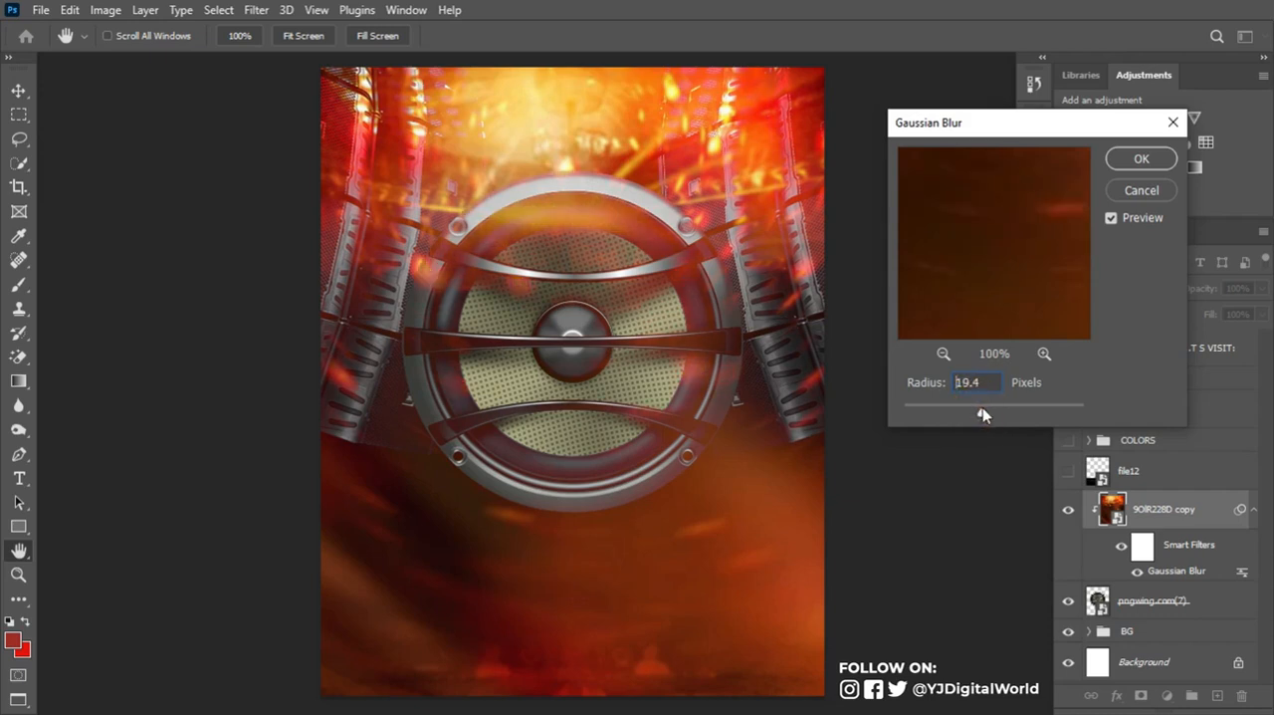
pyautogui.click(1137, 159)
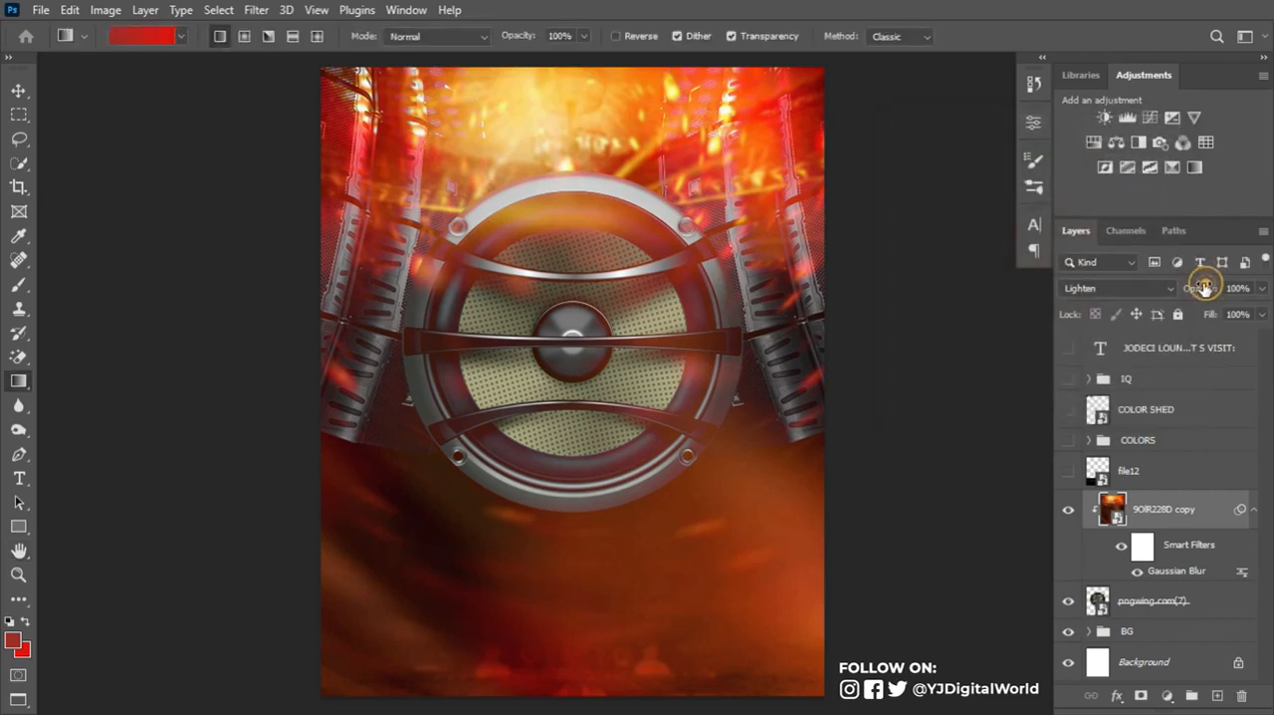
pyautogui.moveTo(1207, 288); pyautogui.dragTo(1181, 287)
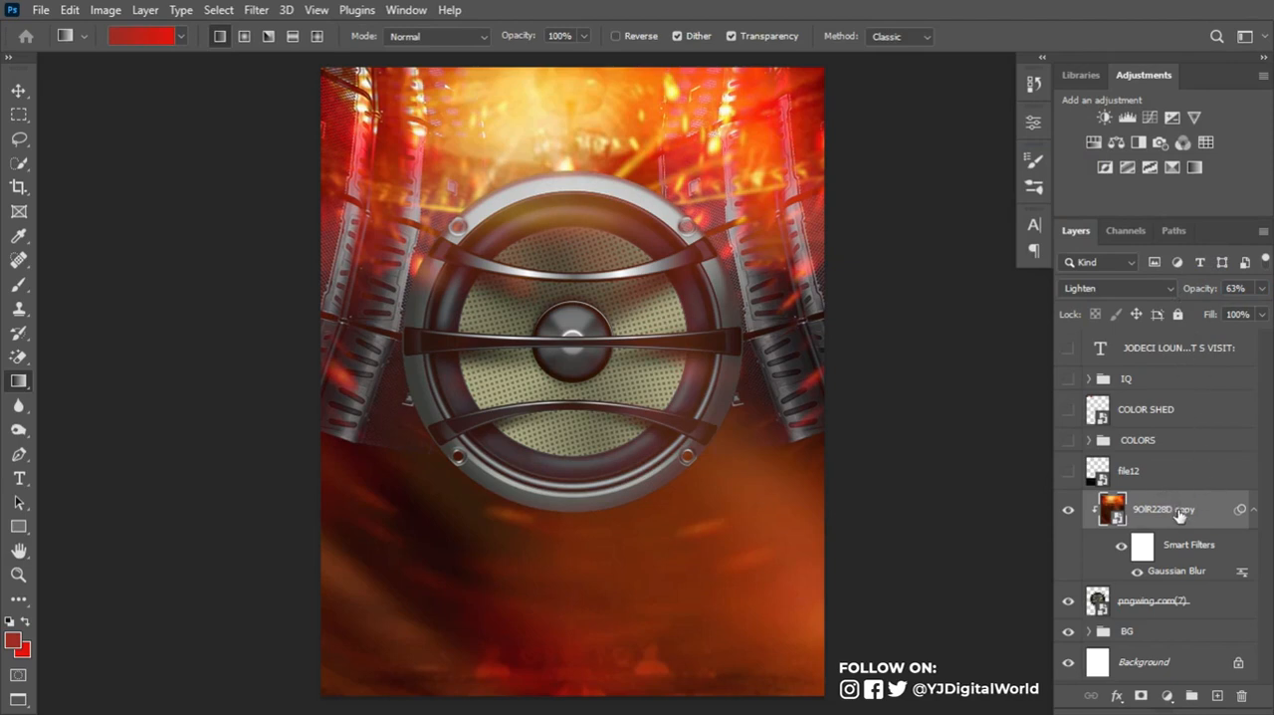
pyautogui.click(1253, 511)
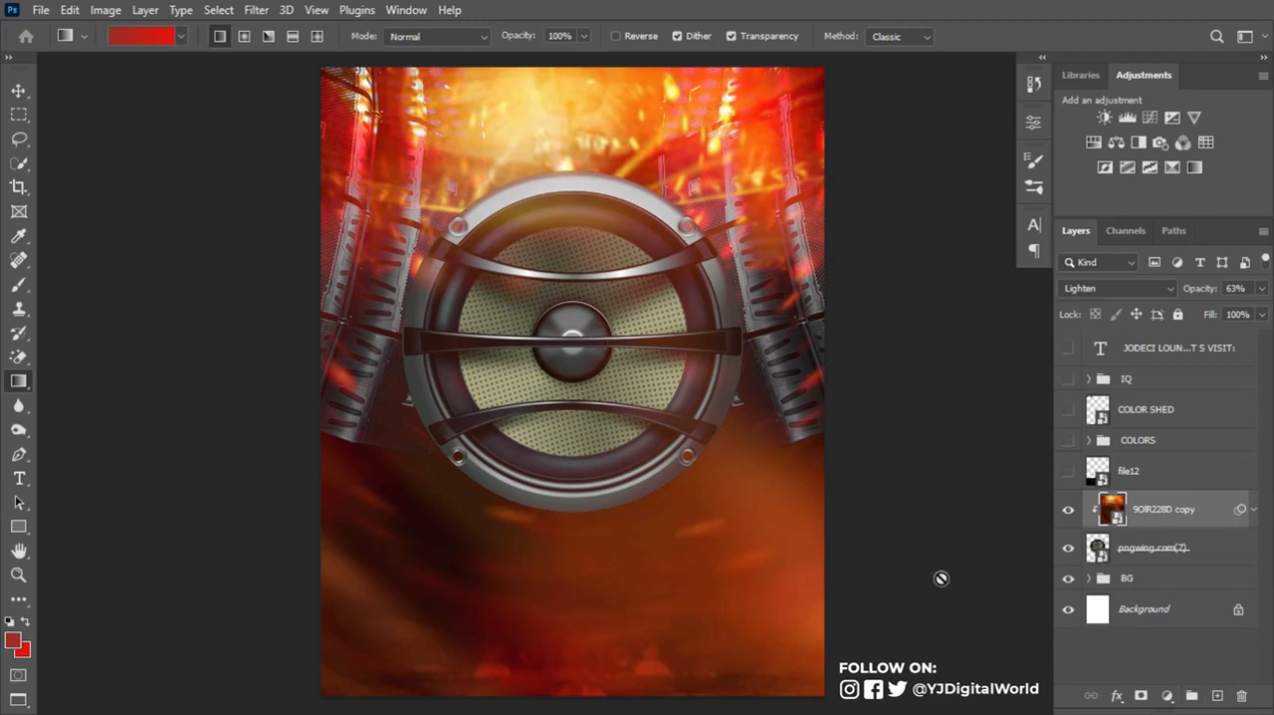
# - Add a new layer clipped above the 9OIR228D copy and paint a #e41308 glow at the round speaker's center with a 600 px soft brush
pyautogui.click(1216, 694)
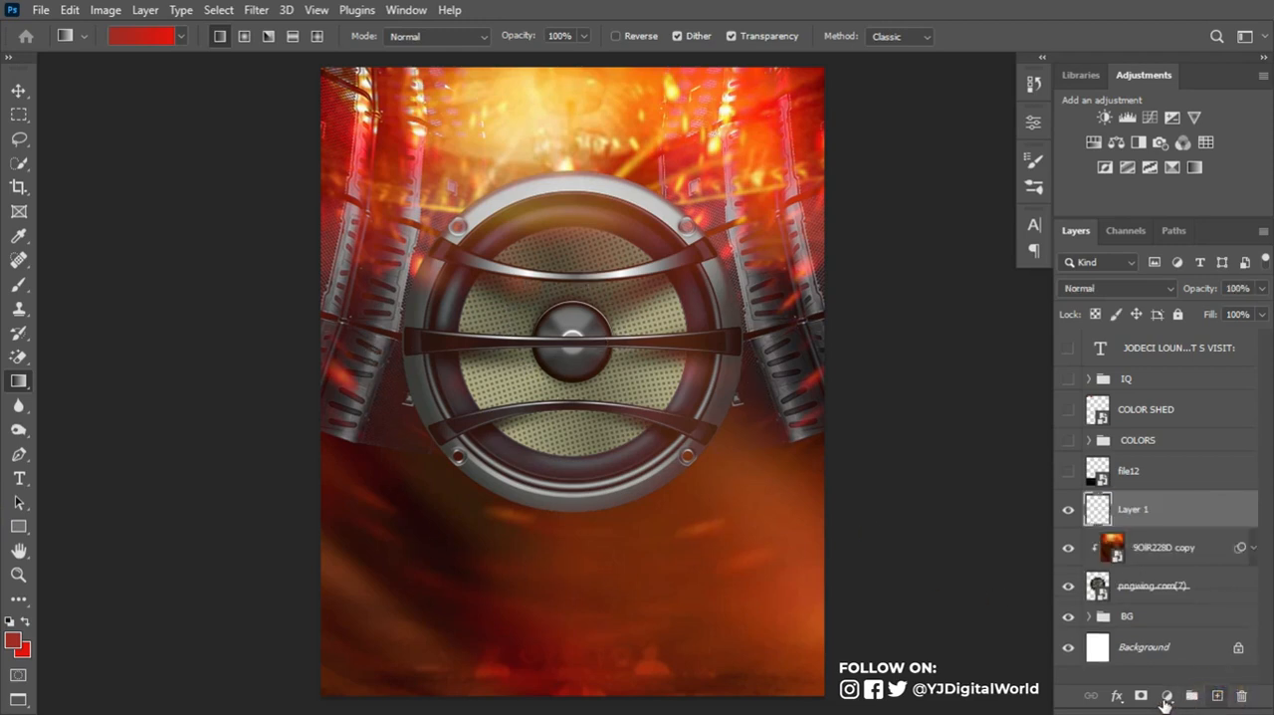
pyautogui.keyDown('alt'); pyautogui.click(1181, 529); pyautogui.keyUp('alt')
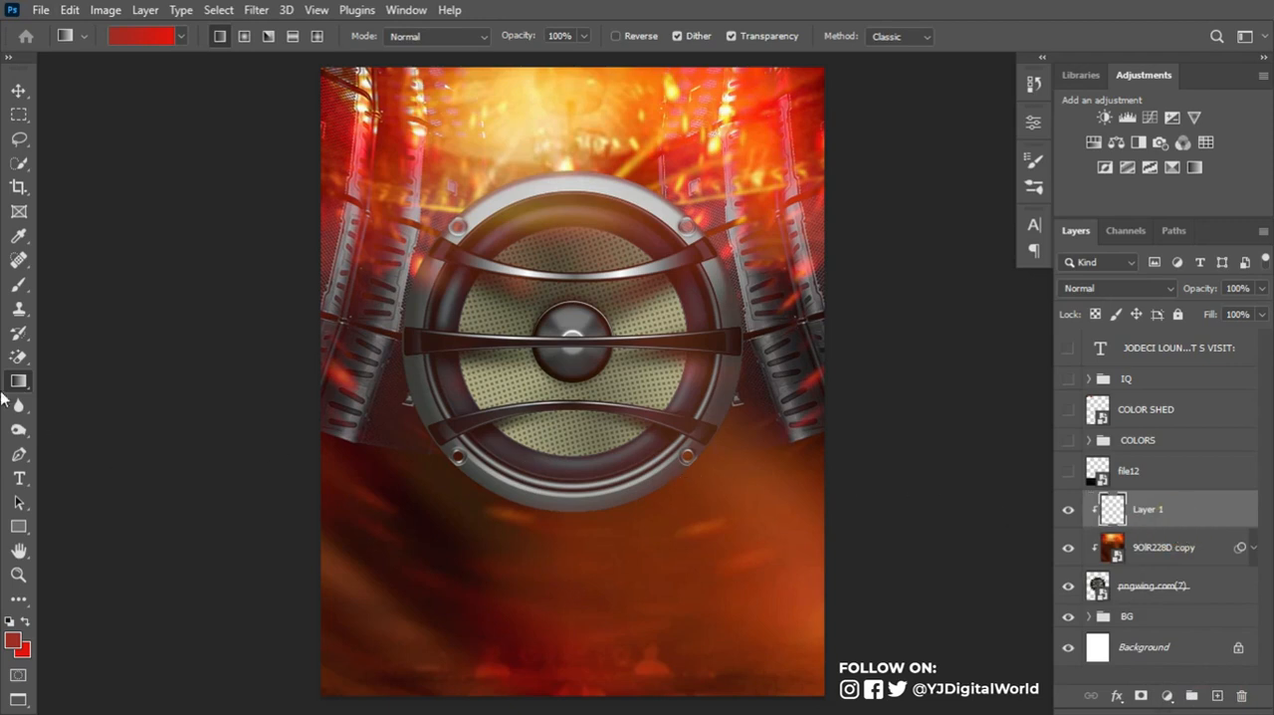
pyautogui.click(19, 283)
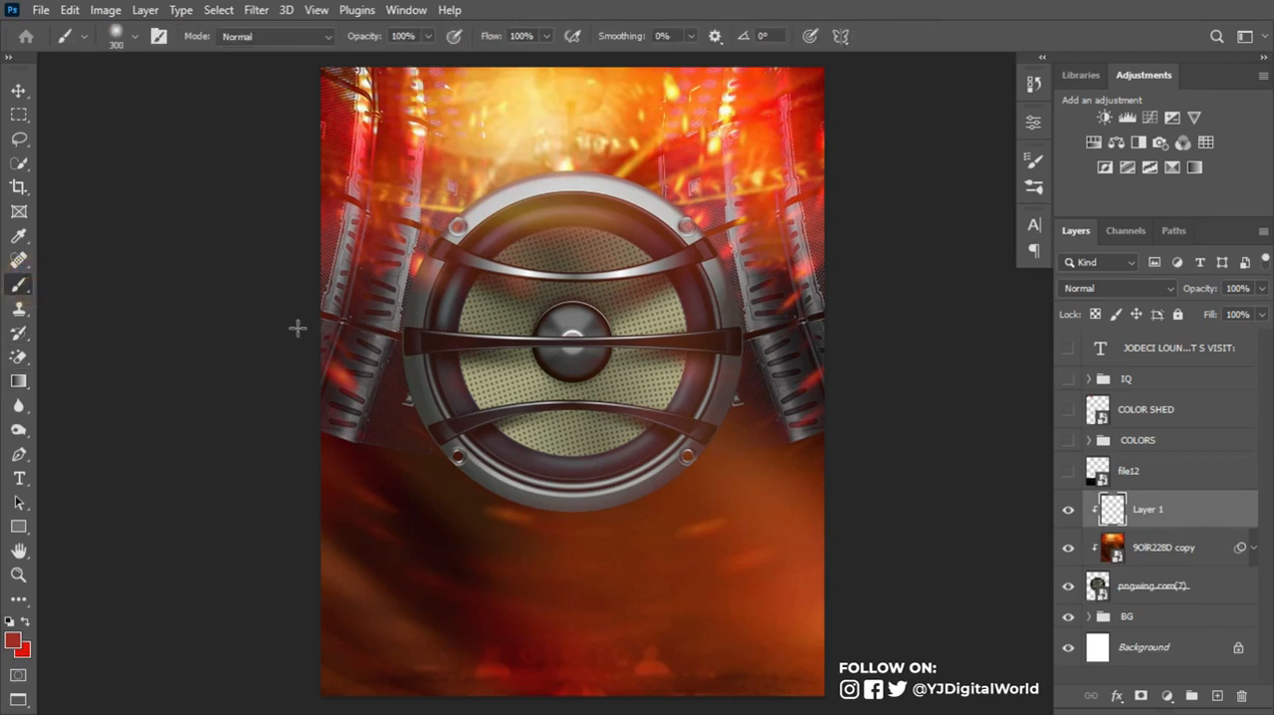
pyautogui.press(']')
pyautogui.press(']')
pyautogui.press(']')
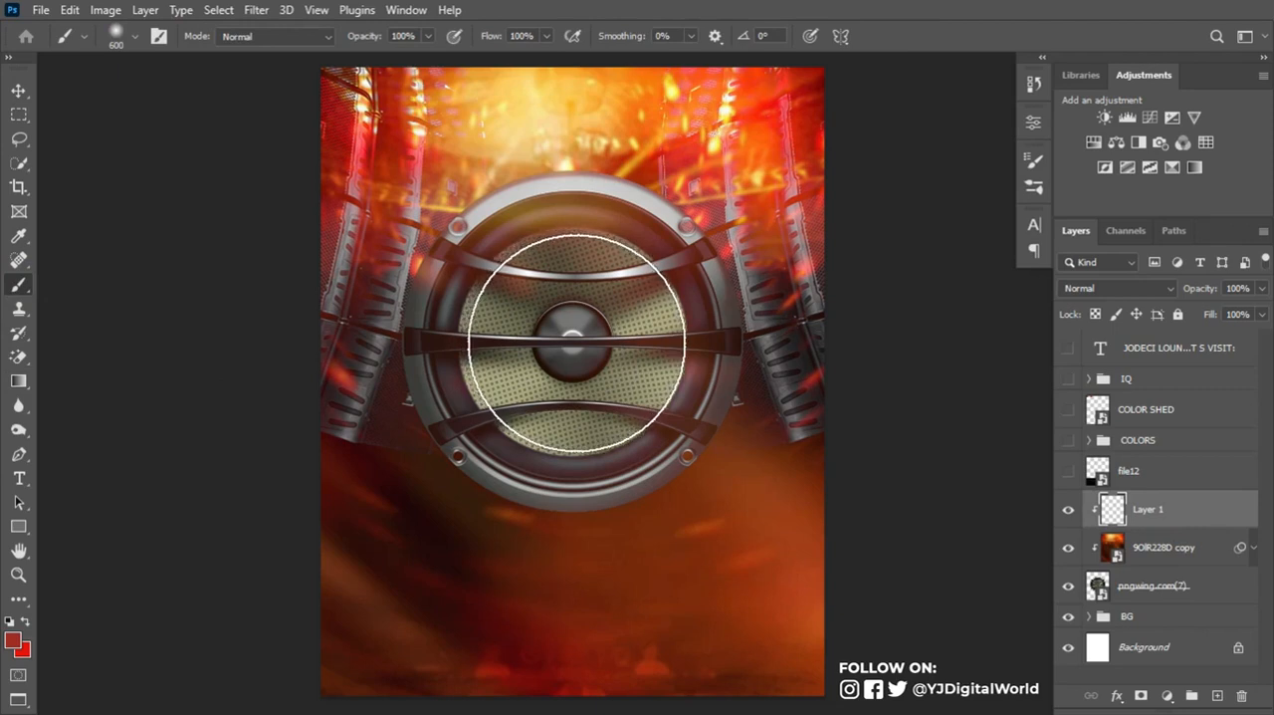
pyautogui.click(25, 619)
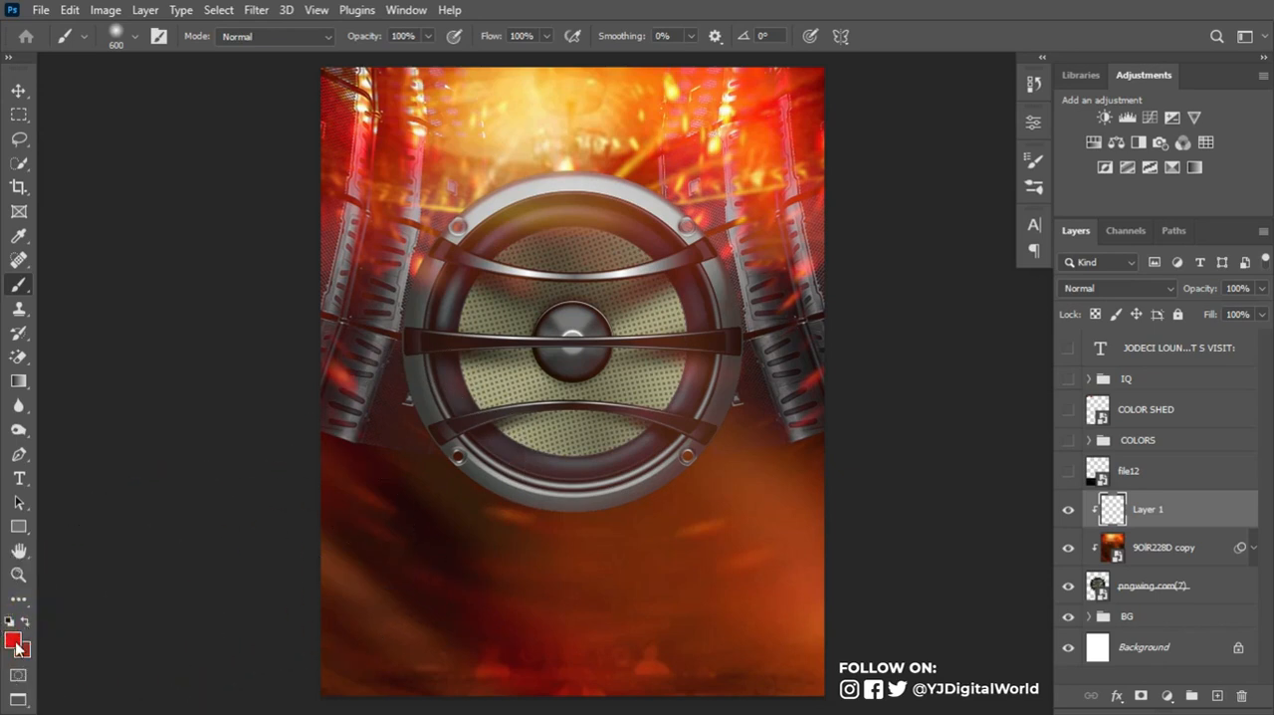
pyautogui.click(13, 641)
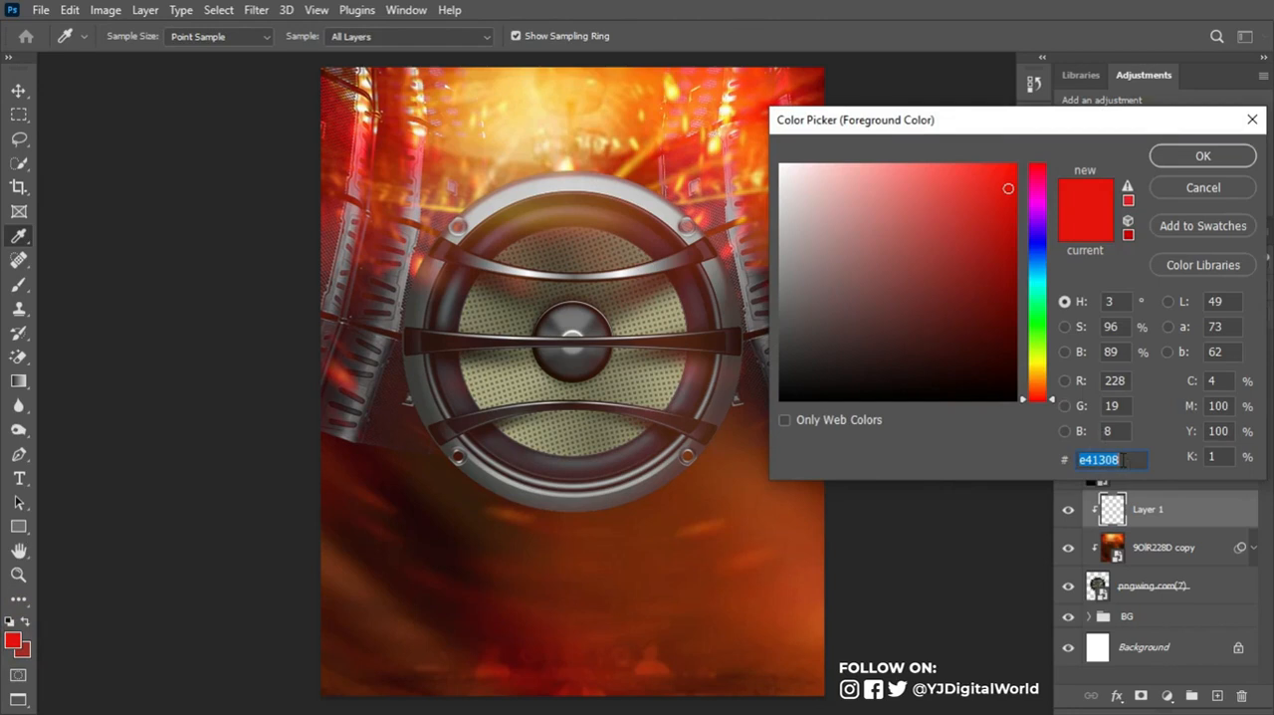
pyautogui.click(1199, 156)
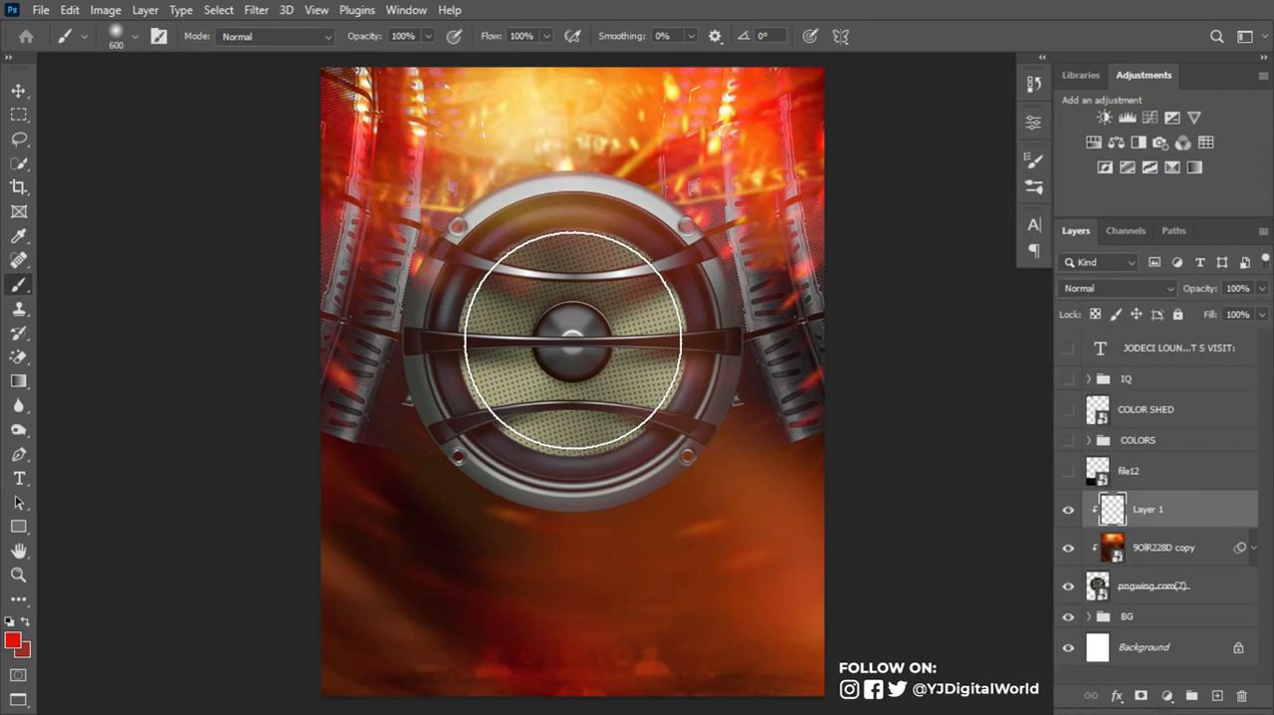
pyautogui.click(573, 340)
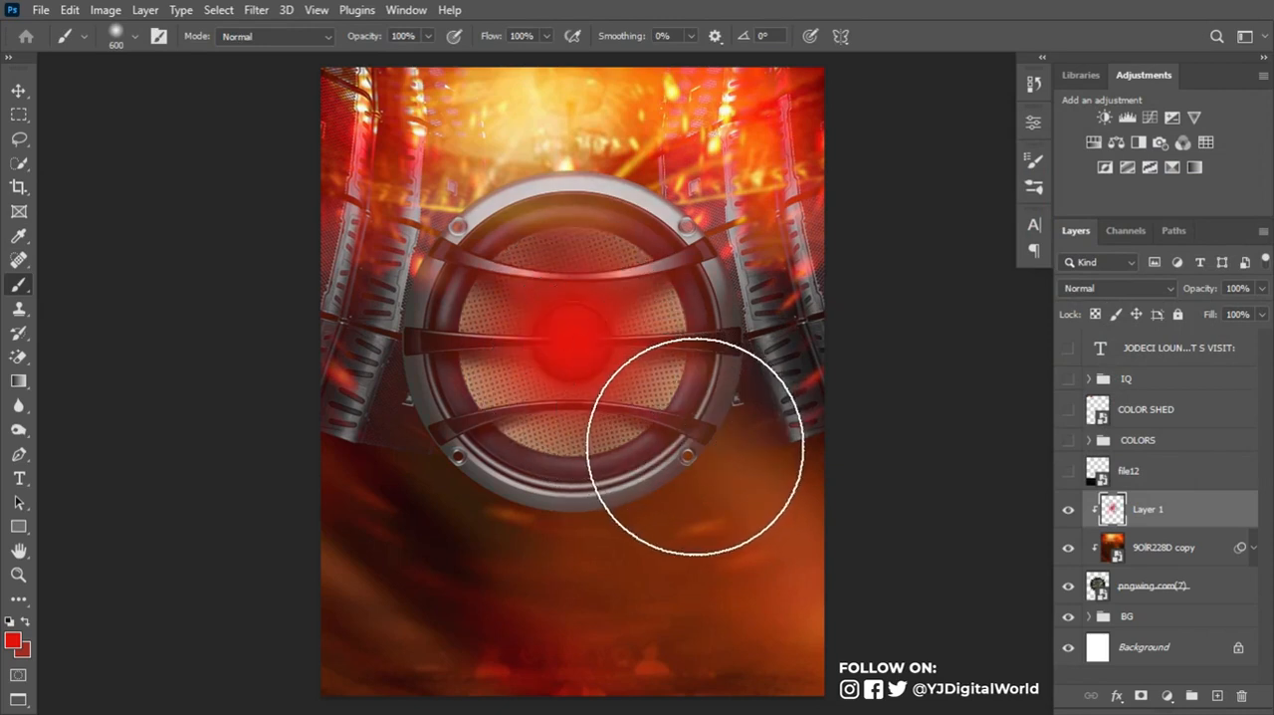
# - Set the red glow layer, Layer 1, to the Overlay blending mode
pyautogui.click(1139, 288)
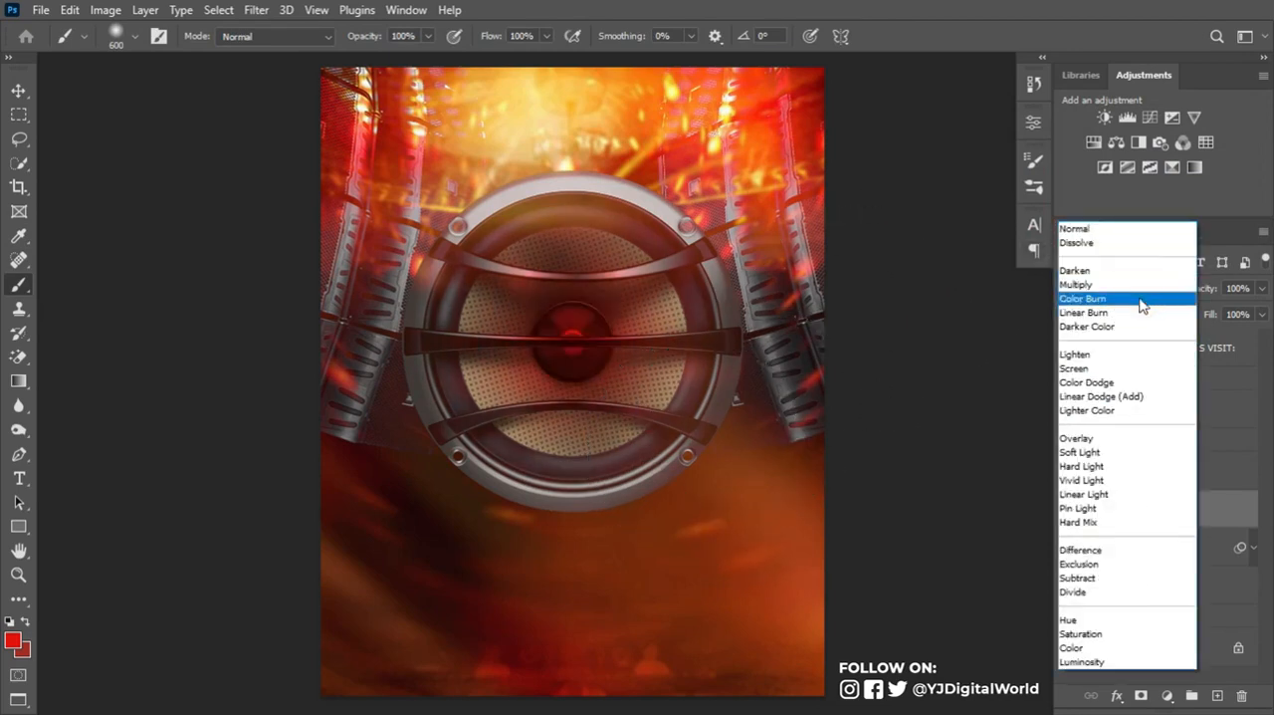
pyautogui.click(1124, 439)
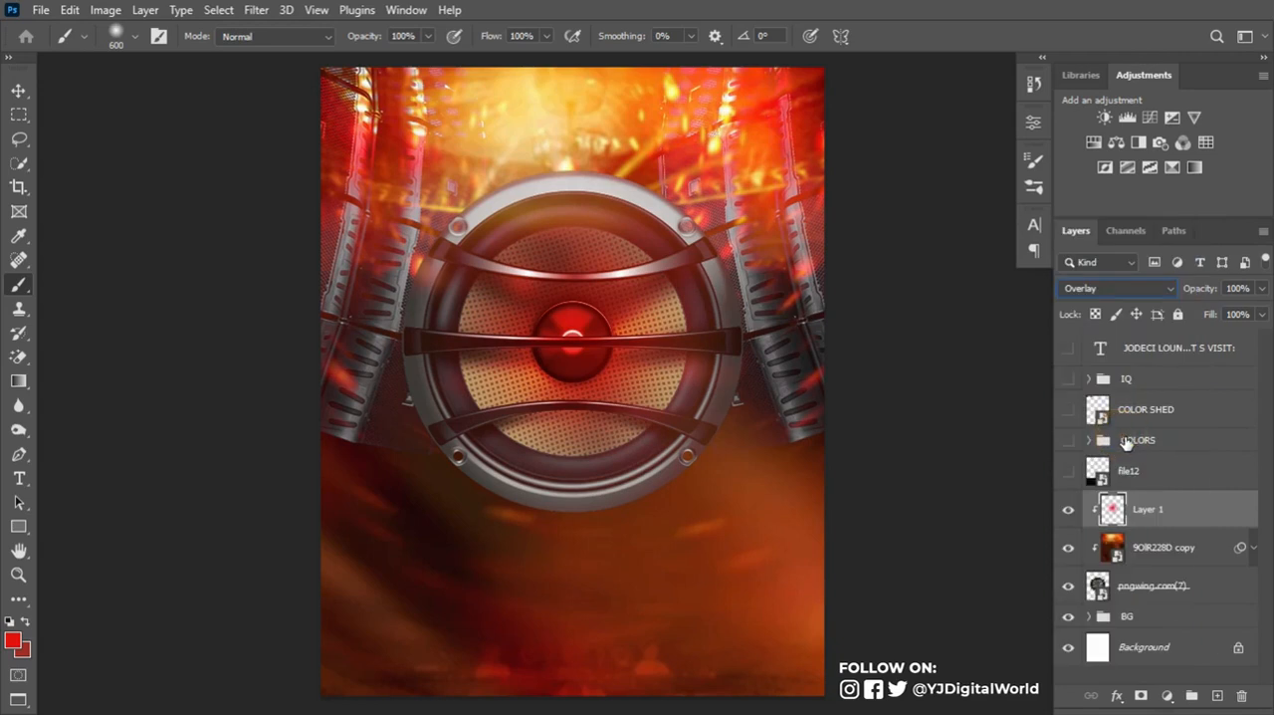
# - Create a new empty layer between the pngwing.com(7) round speaker and the BG group
pyautogui.click(1174, 553)
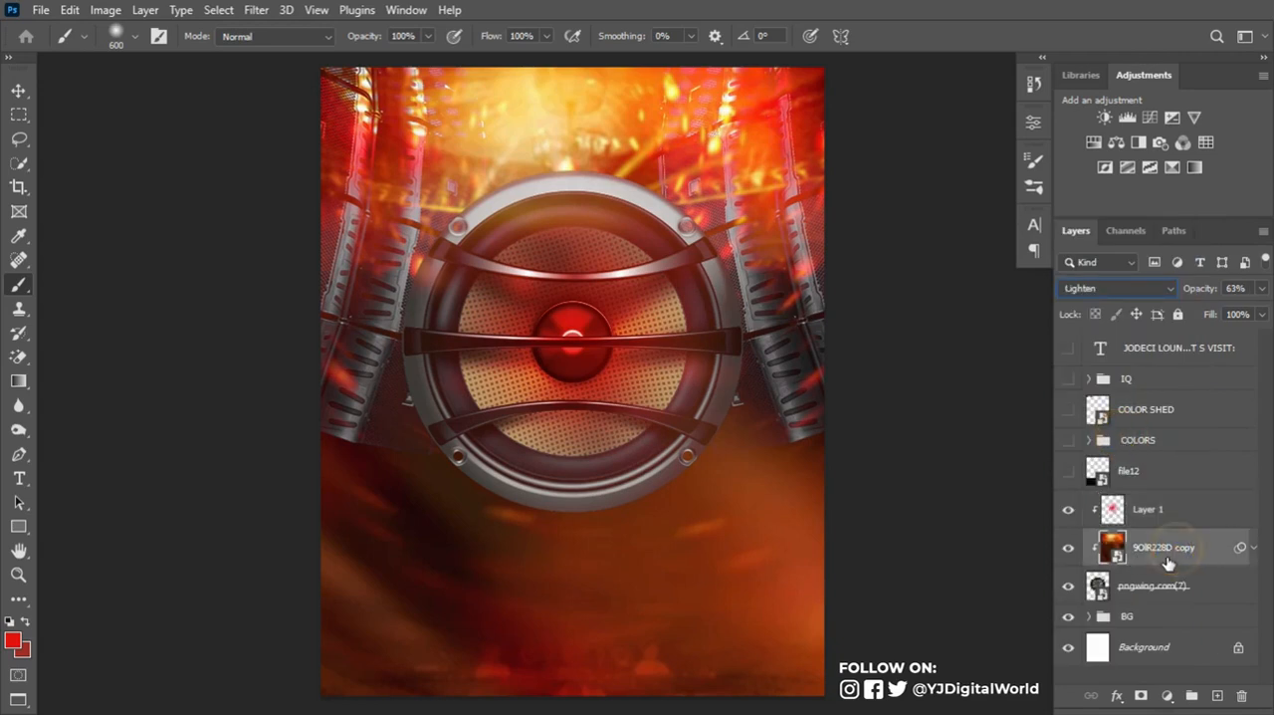
pyautogui.click(1158, 589)
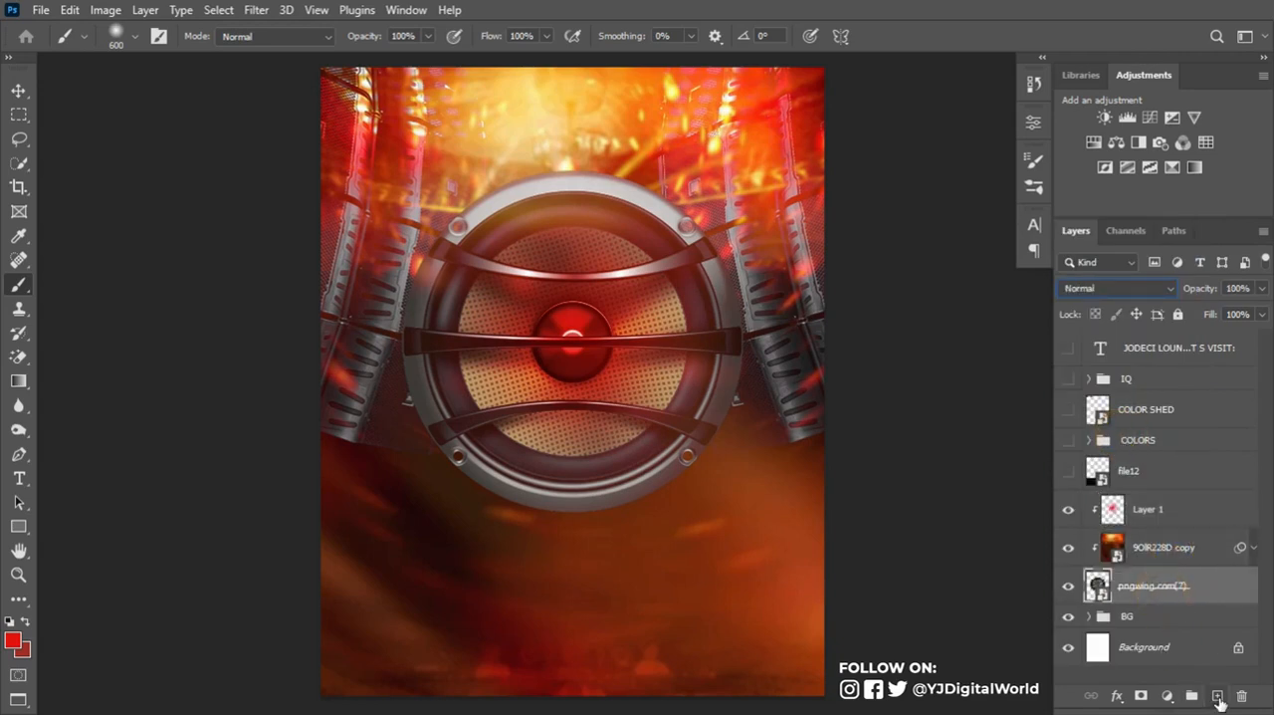
pyautogui.click(1169, 616)
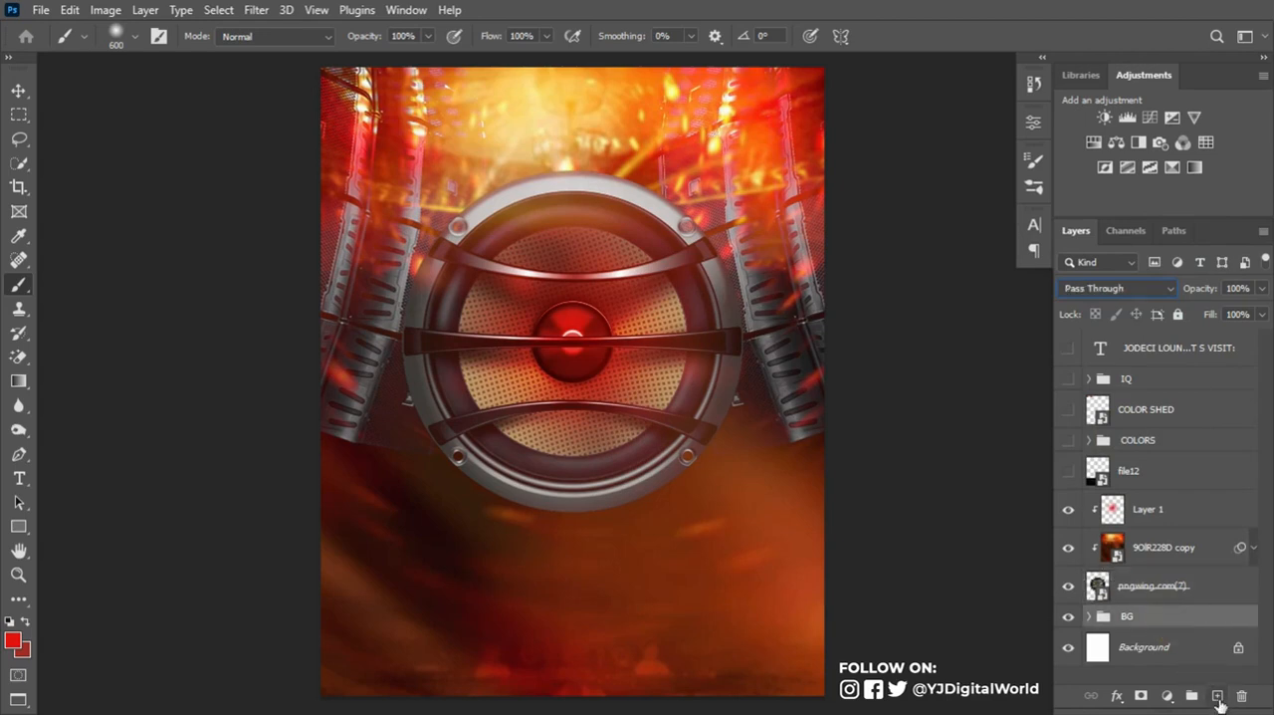
pyautogui.click(1217, 696)
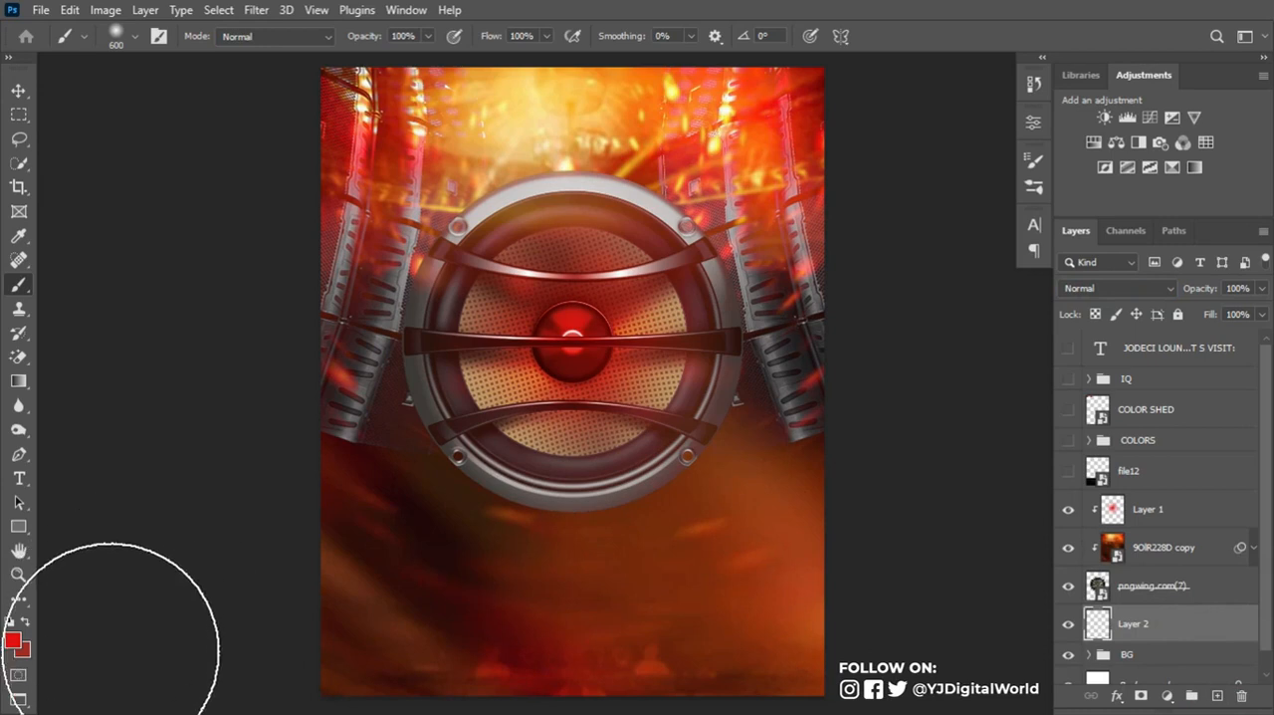
# - Paint a #9e2d22 glow centered behind the round speaker on Layer 2 with an 800 px soft brush, and compare with the layer hidden
pyautogui.click(27, 623)
pyautogui.click(12, 638)
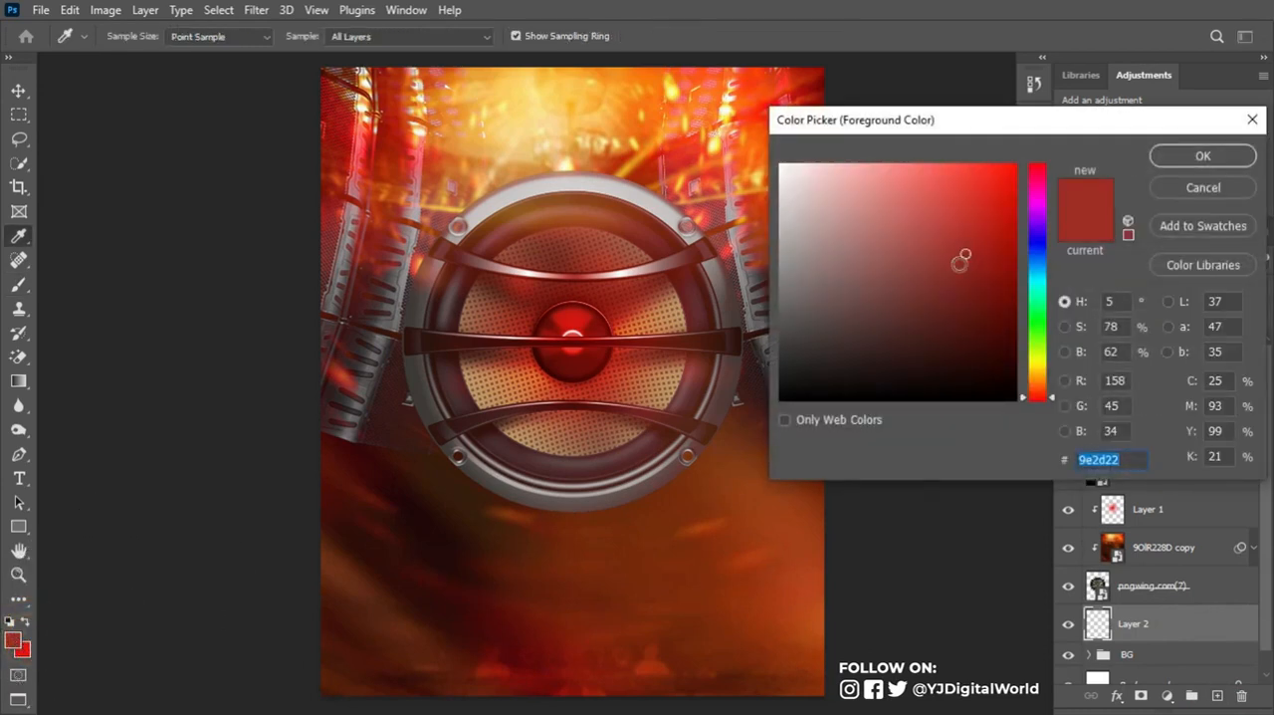
pyautogui.click(1203, 156)
pyautogui.press('b')
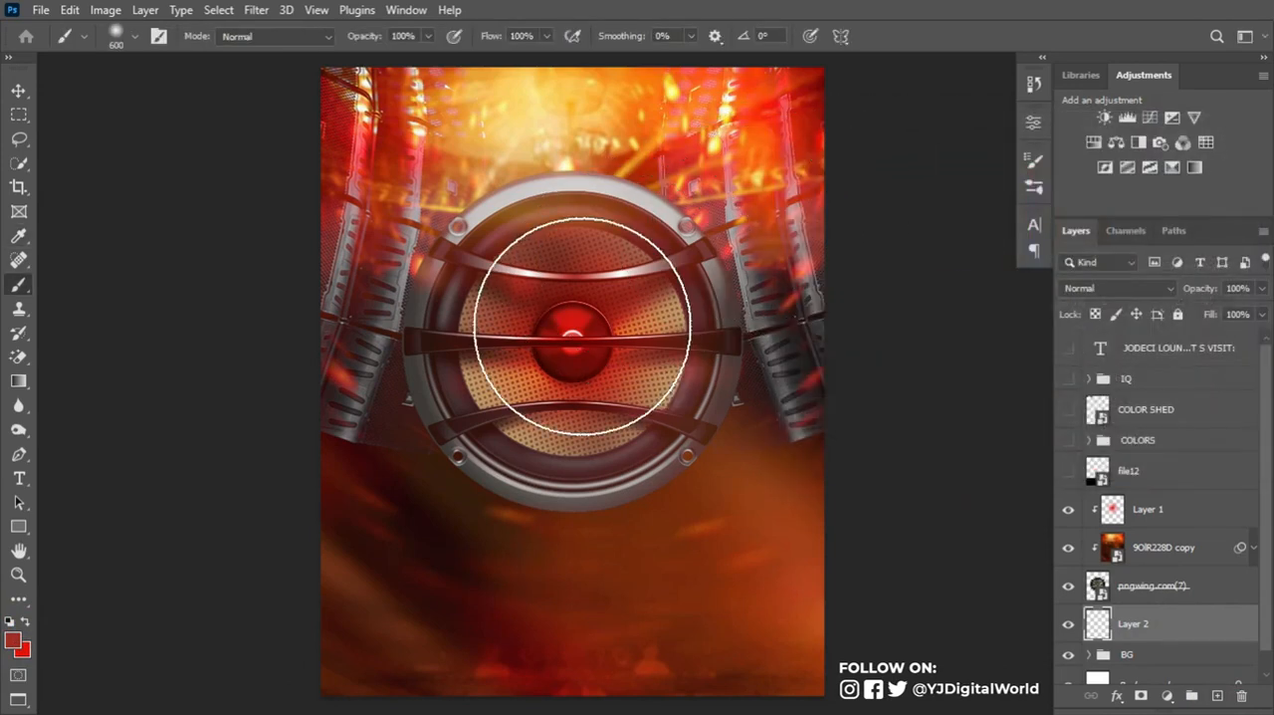
pyautogui.press(']')
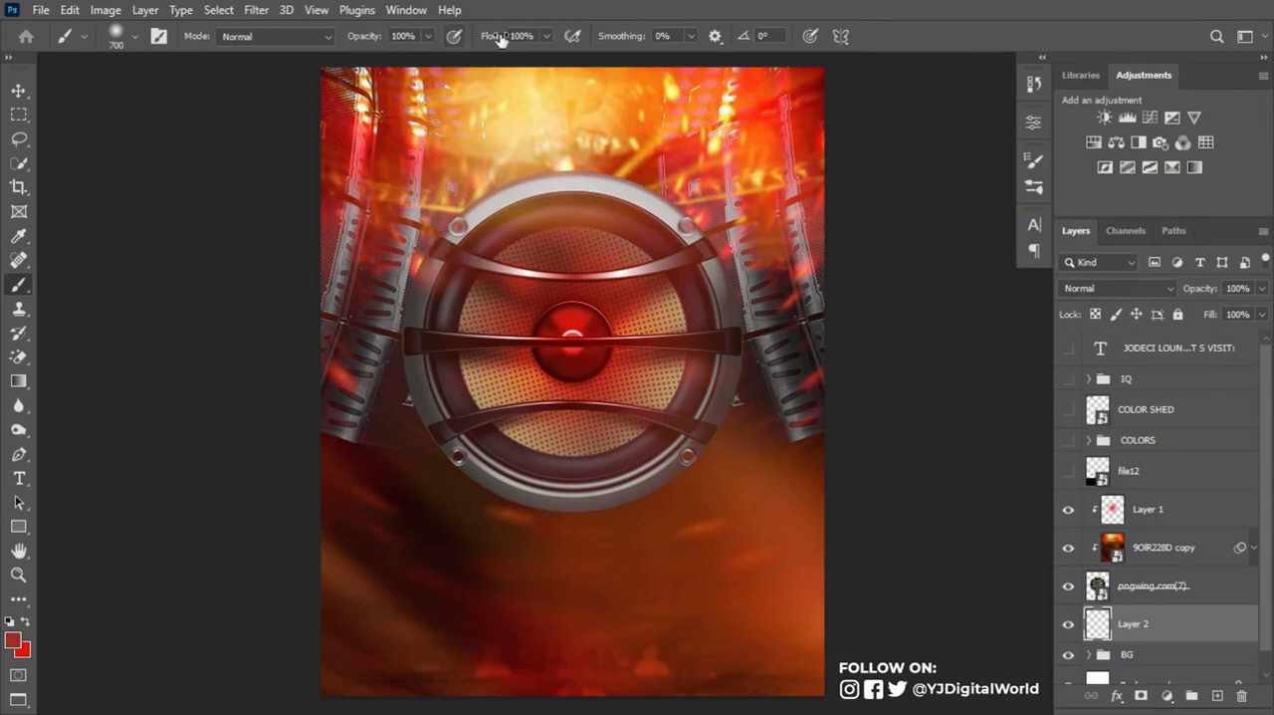
pyautogui.press(']')
pyautogui.press(']')
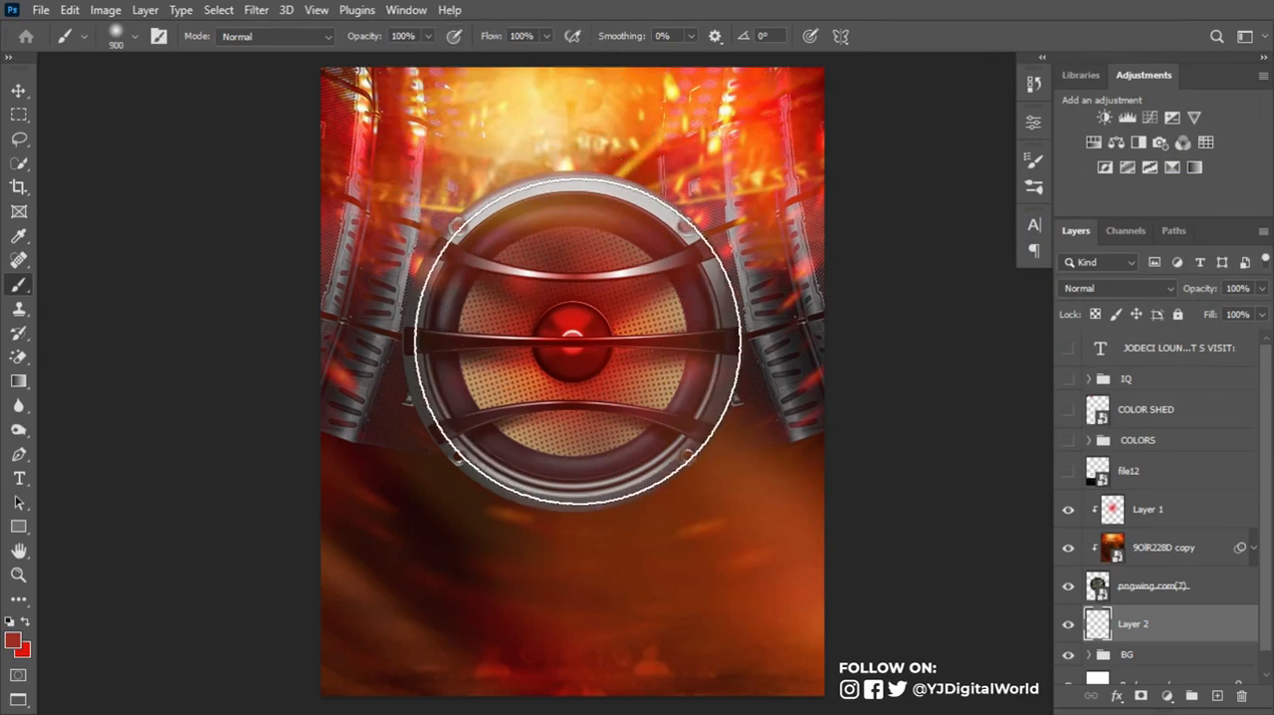
pyautogui.press('[')
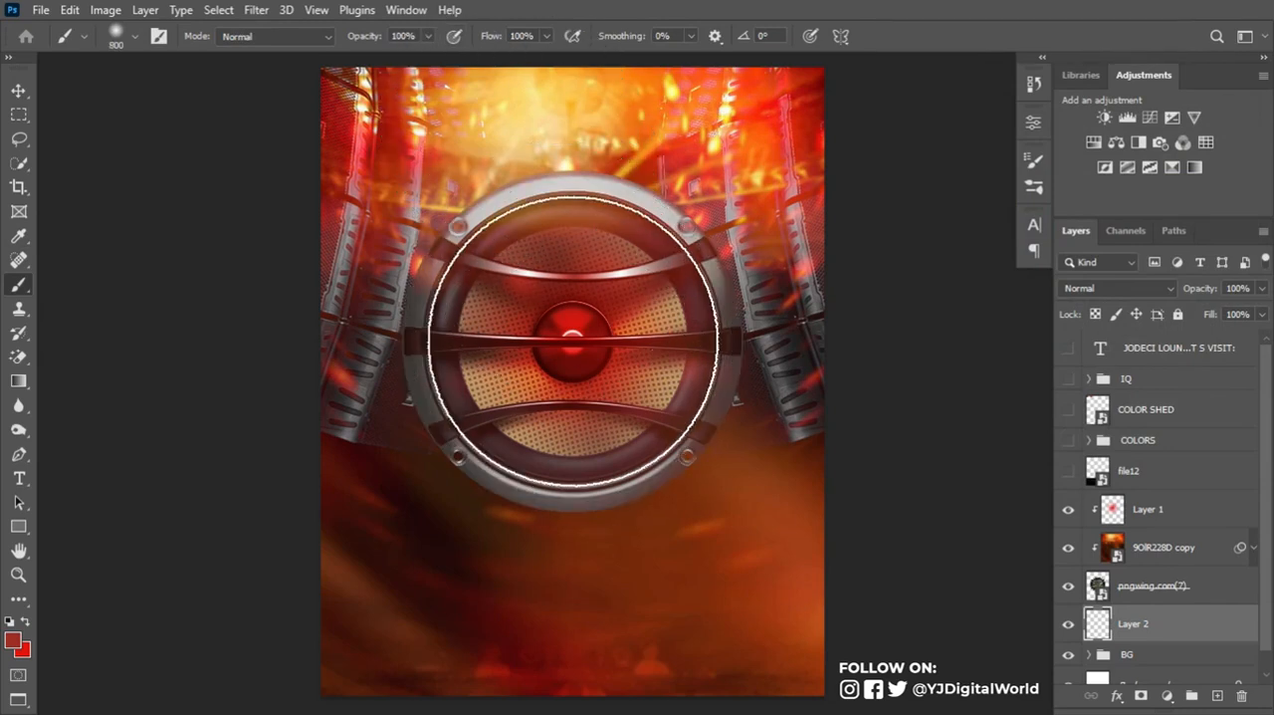
pyautogui.click(572, 336)
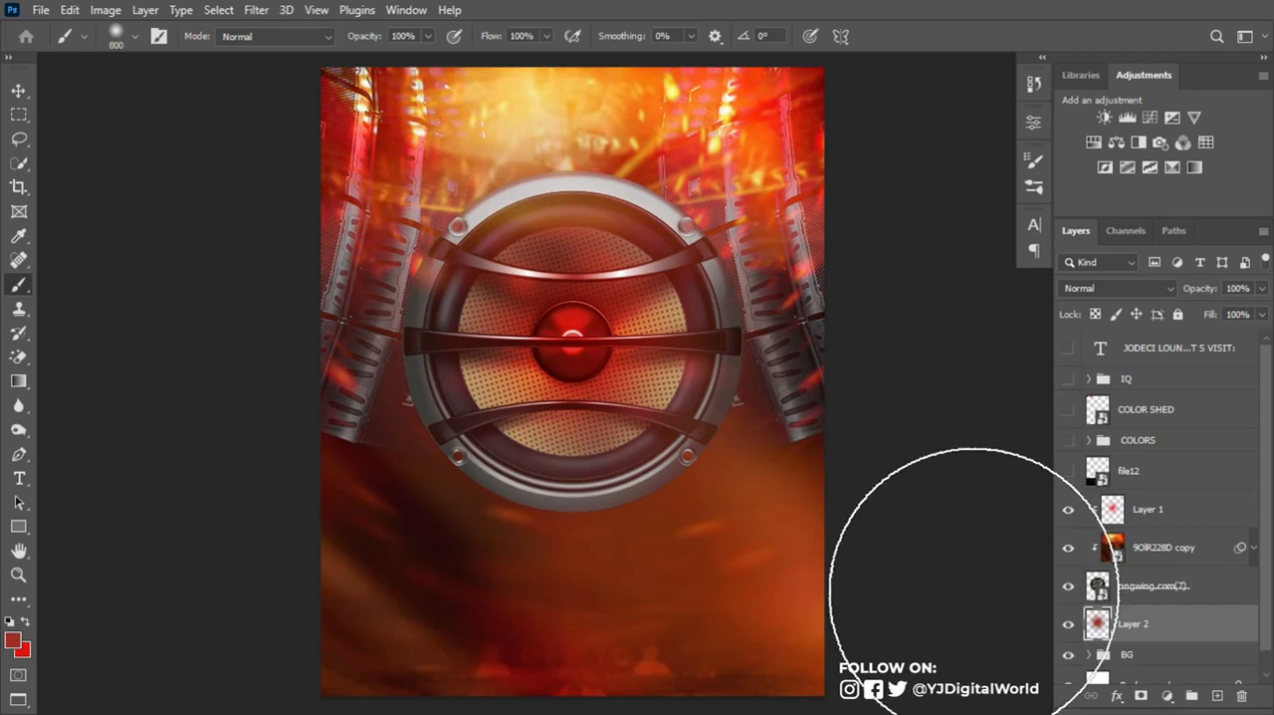
pyautogui.click(1069, 623)
pyautogui.click(1071, 624)
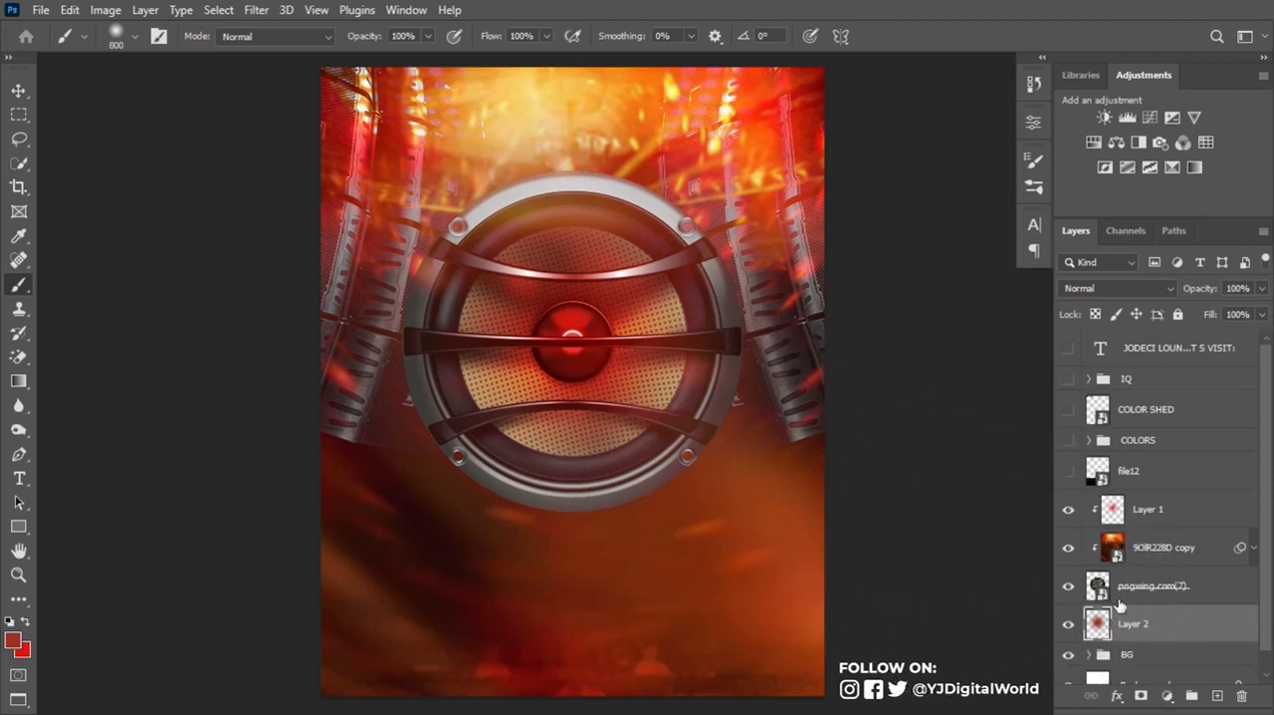
# - Group the layers from Layer 1 down to Layer 2 and name the group speaker
pyautogui.keyDown('shift'); pyautogui.click(1167, 518); pyautogui.keyUp('shift')
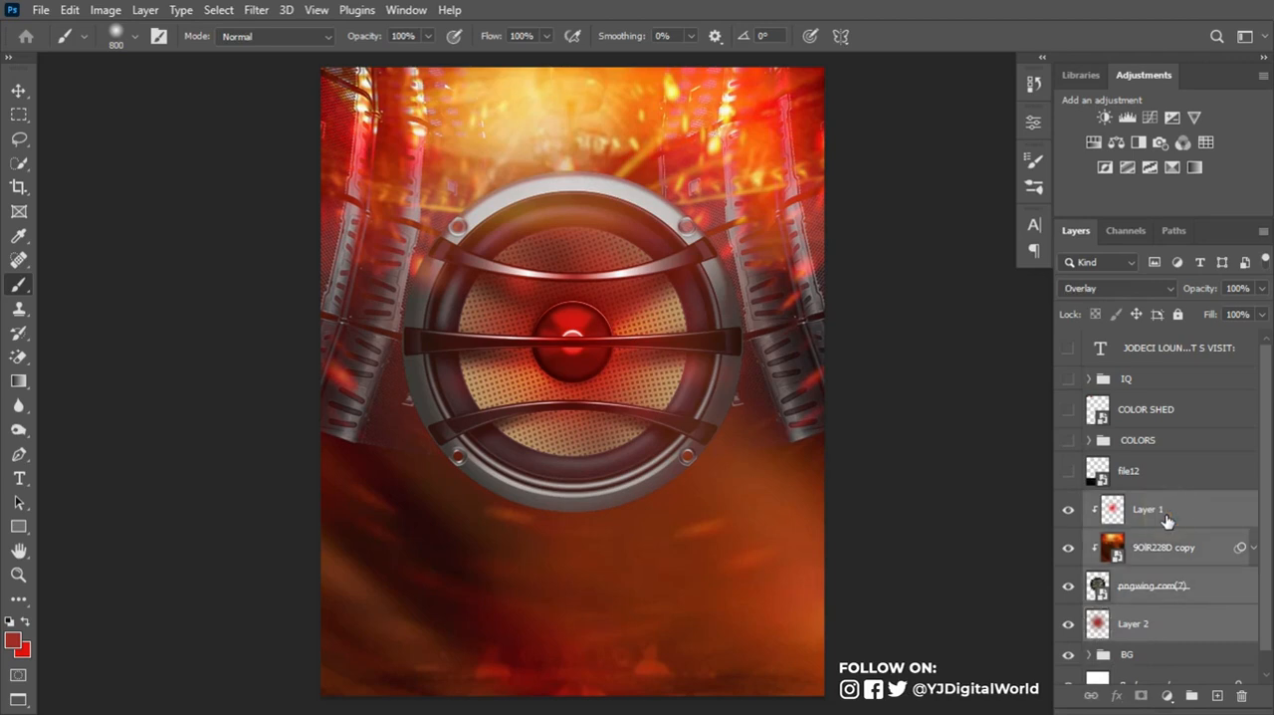
pyautogui.click(1177, 518)
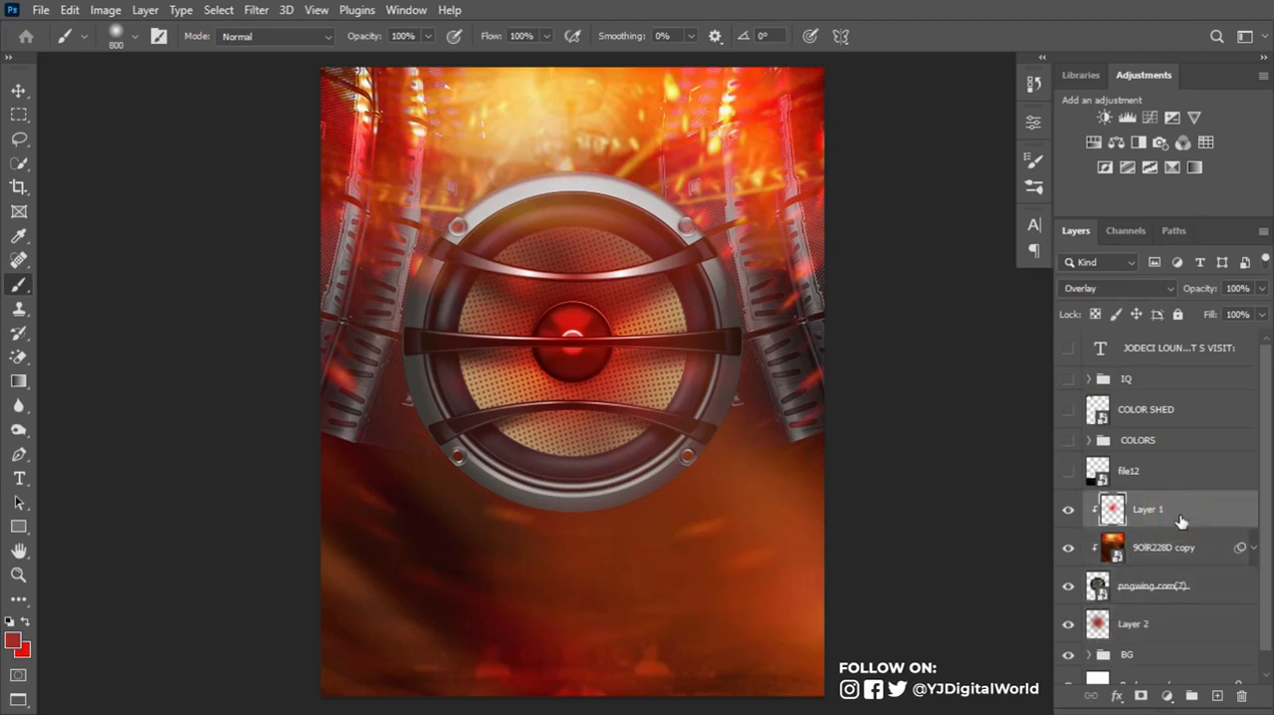
pyautogui.keyDown('shift'); pyautogui.click(1182, 627); pyautogui.keyUp('shift')
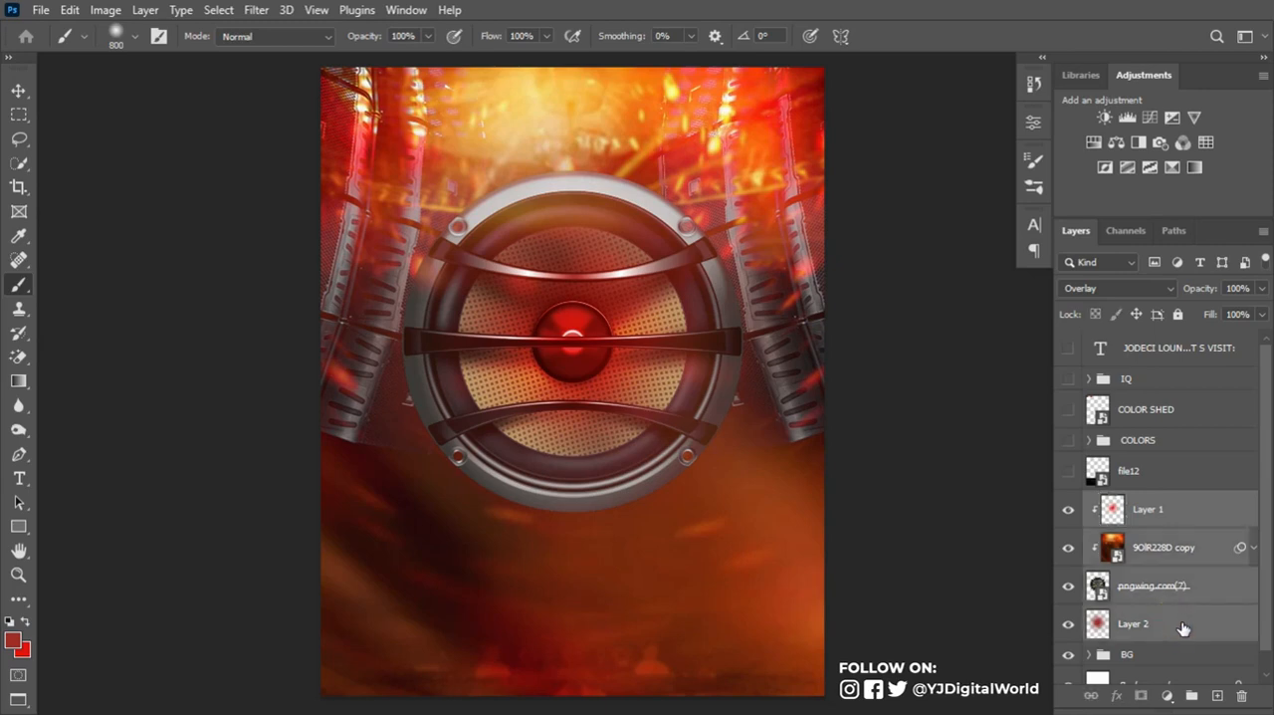
pyautogui.hotkey('ctrl', 'g')
pyautogui.doubleClick(1138, 500)
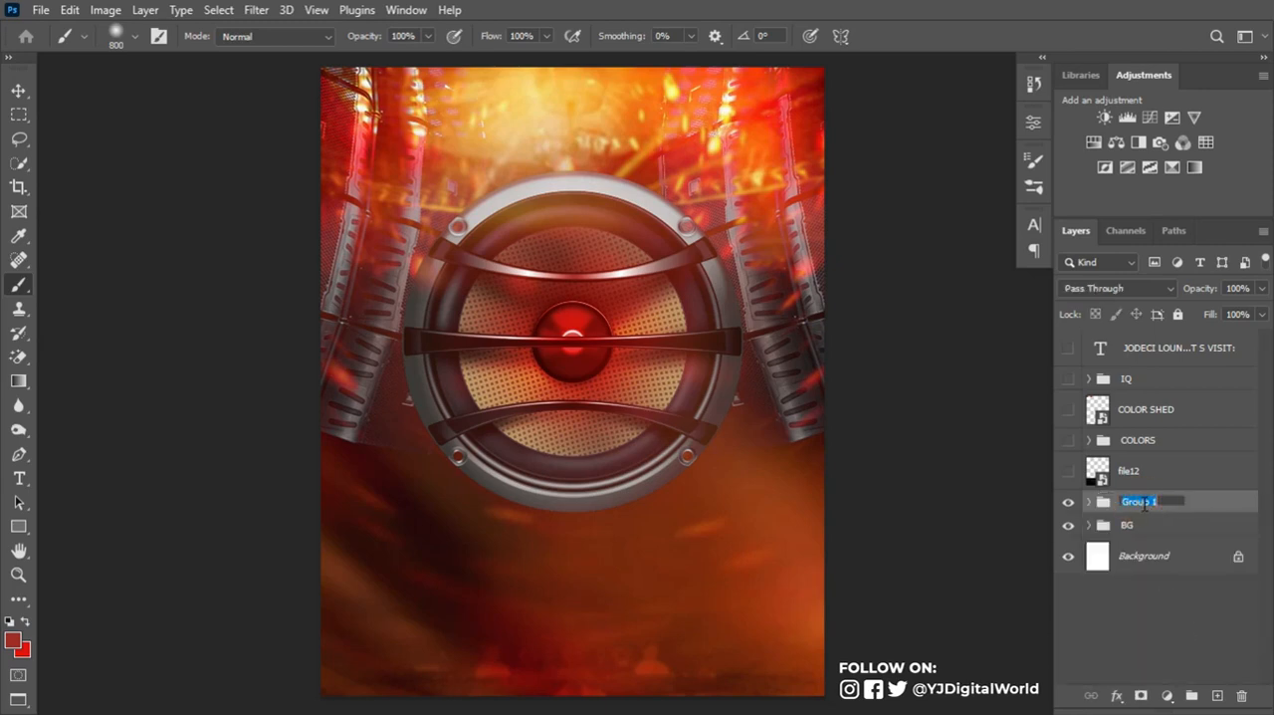
pyautogui.write('speaker')
pyautogui.press('Return')
# - Make the file12 sparks layer visible and set its blending mode to Screen
pyautogui.click(1069, 471)
pyautogui.click(1149, 471)
pyautogui.click(1142, 289)
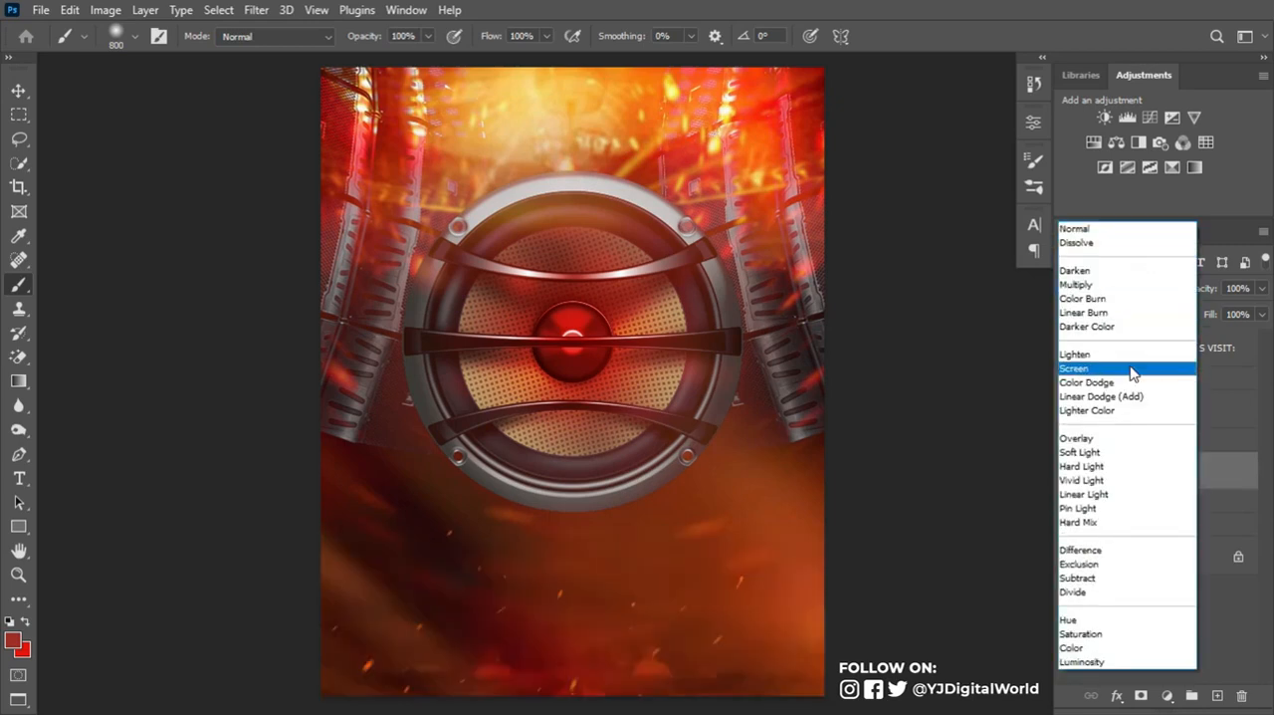
pyautogui.click(1133, 371)
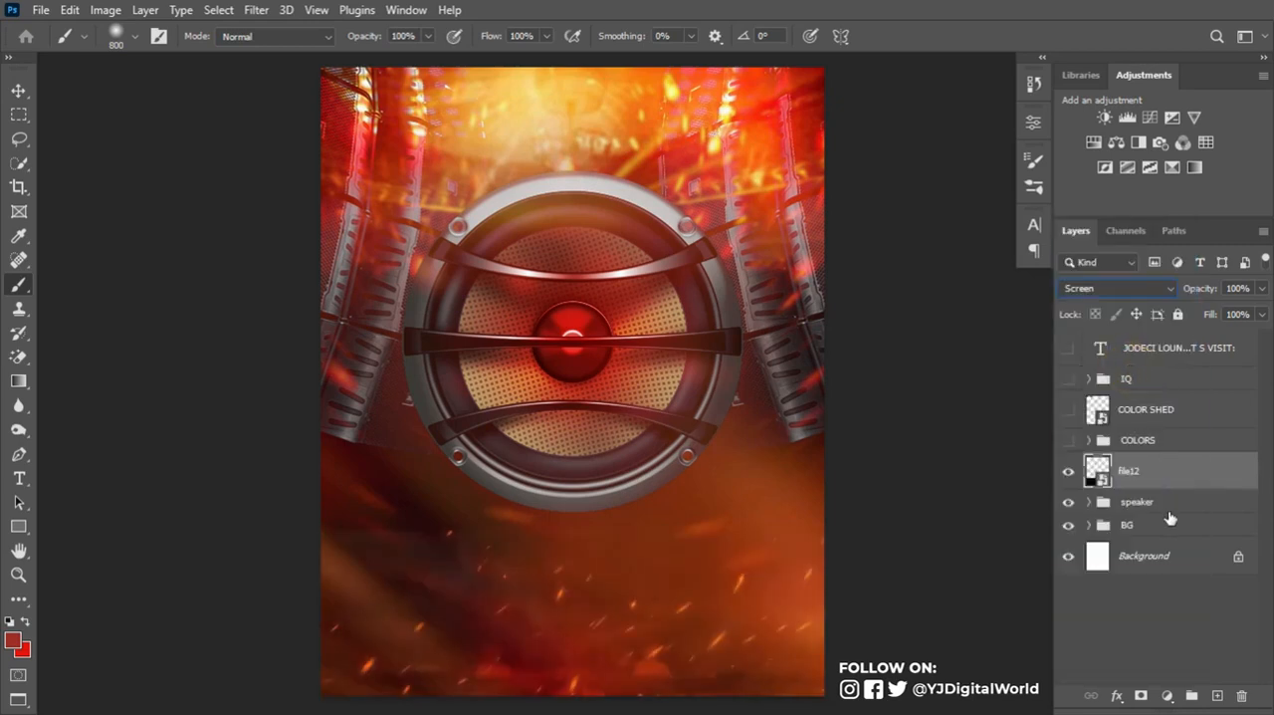
# - Add a layer mask to file12 and paint black with a 200 px soft brush along the sparks' hard upper edge to hide it
pyautogui.click(1142, 695)
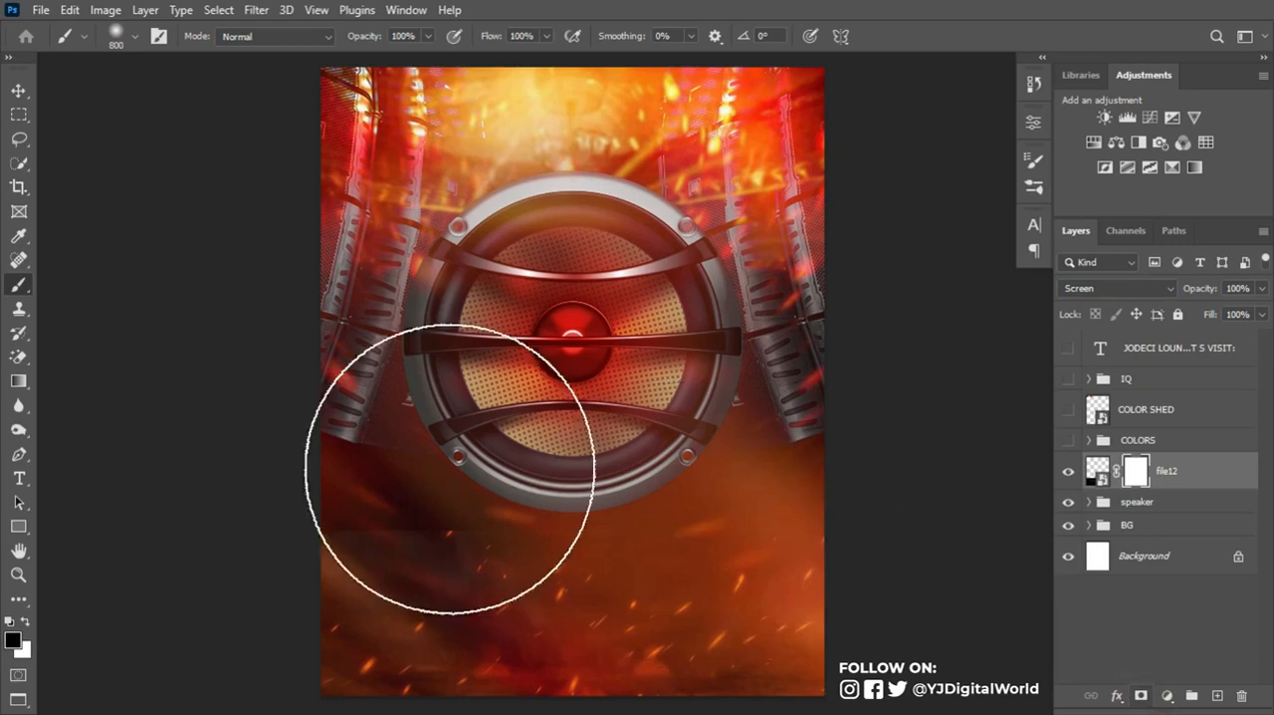
pyautogui.press('[')
pyautogui.press('[')
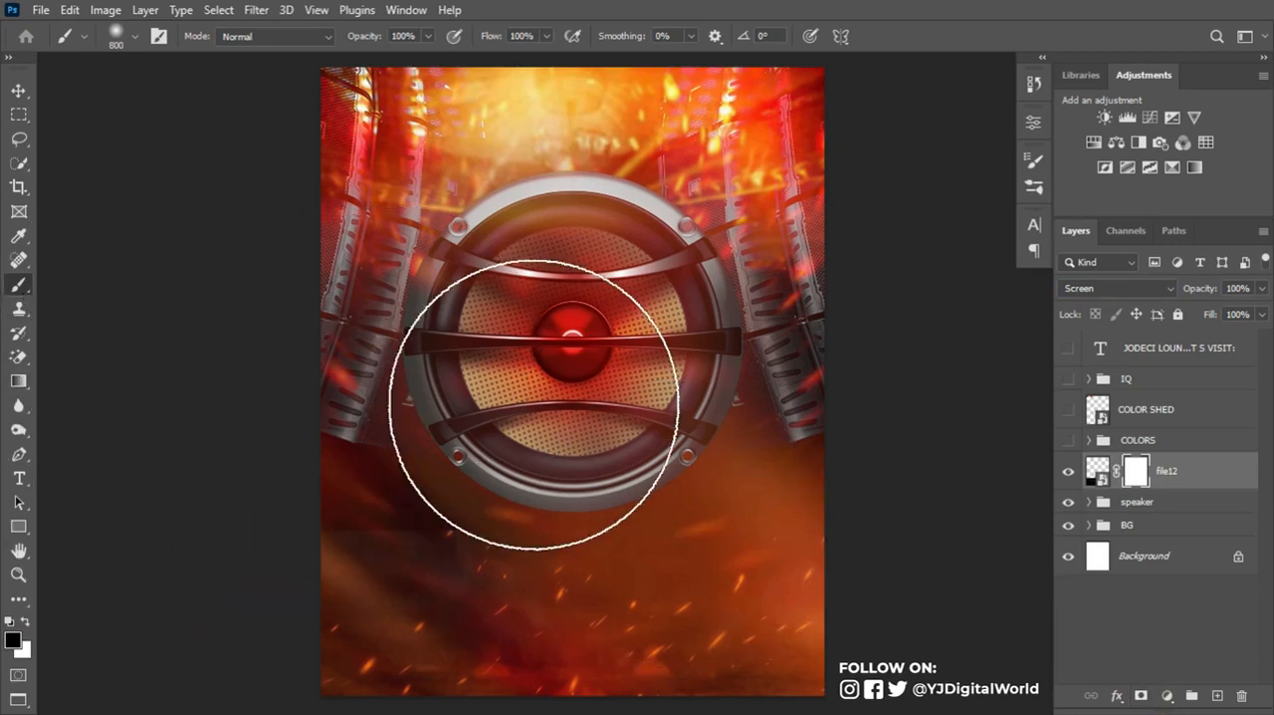
pyautogui.press('[')
pyautogui.press('[')
pyautogui.press('[')
pyautogui.press('[')
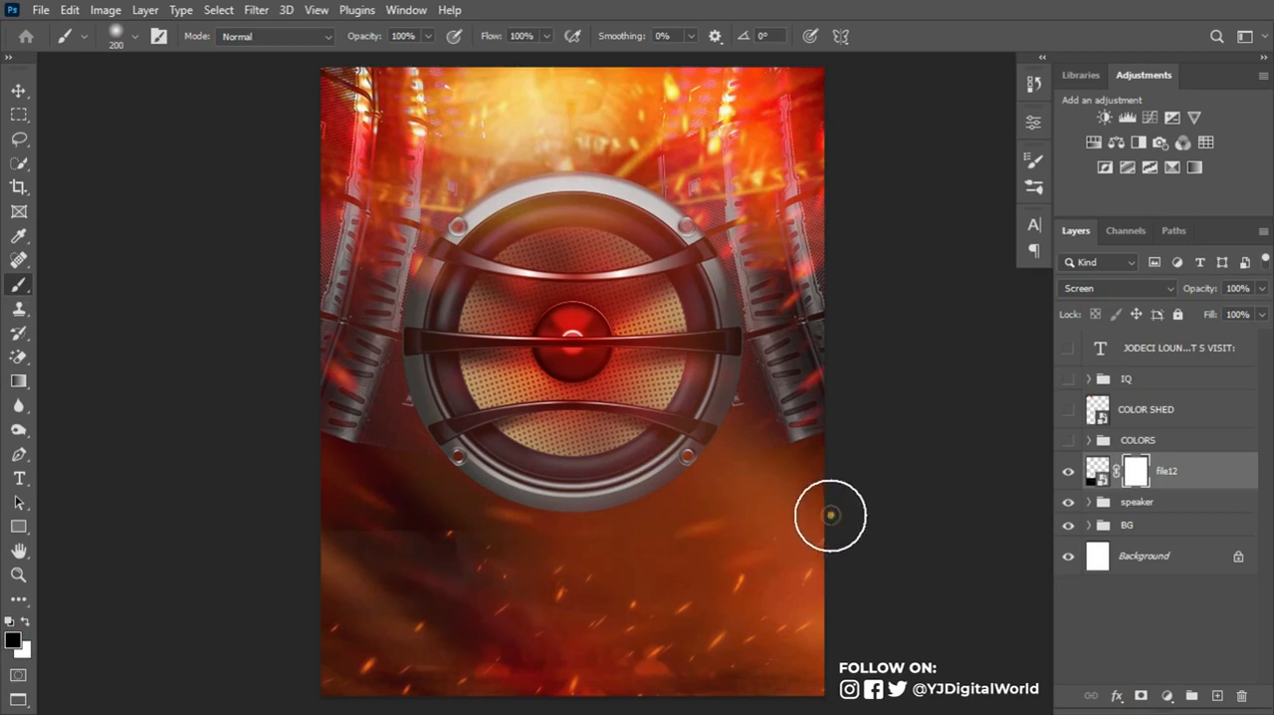
pyautogui.moveTo(741, 519); pyautogui.dragTo(537, 533)
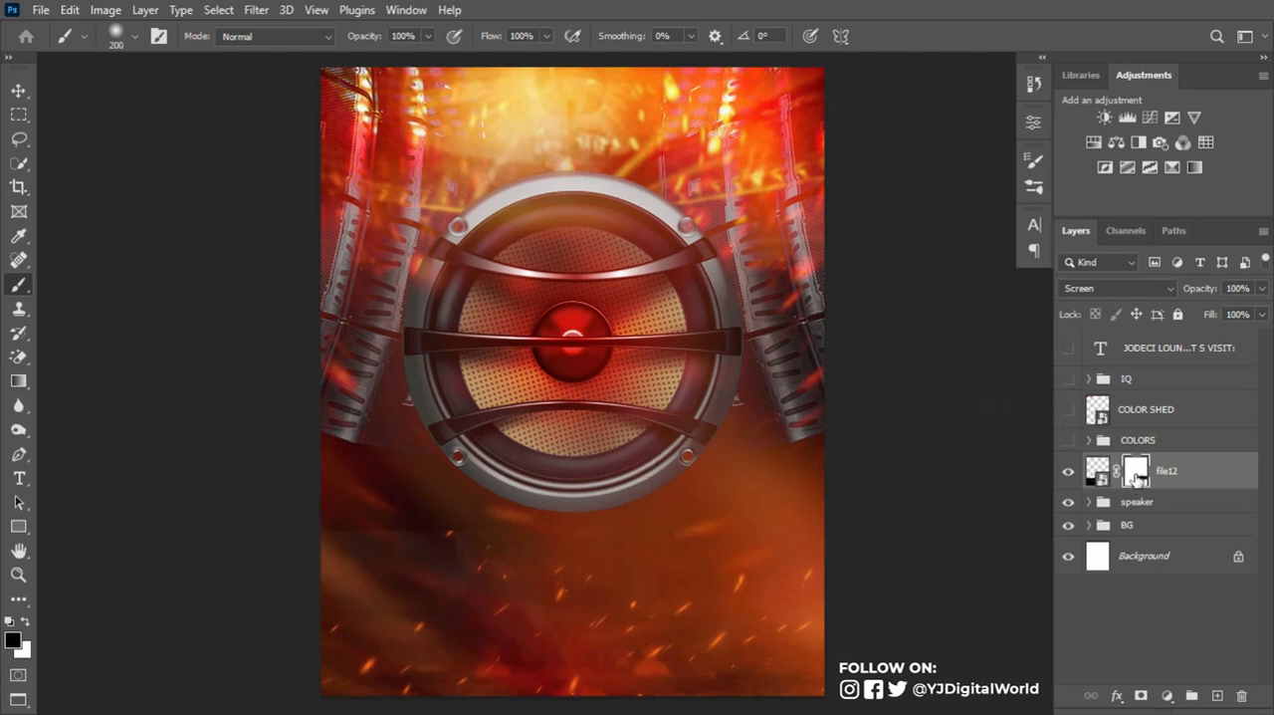
pyautogui.moveTo(325, 532)
pyautogui.mouseDown()
pyautogui.moveTo(666, 496)
pyautogui.moveTo(531, 518)
pyautogui.moveTo(585, 521)
pyautogui.mouseUp()
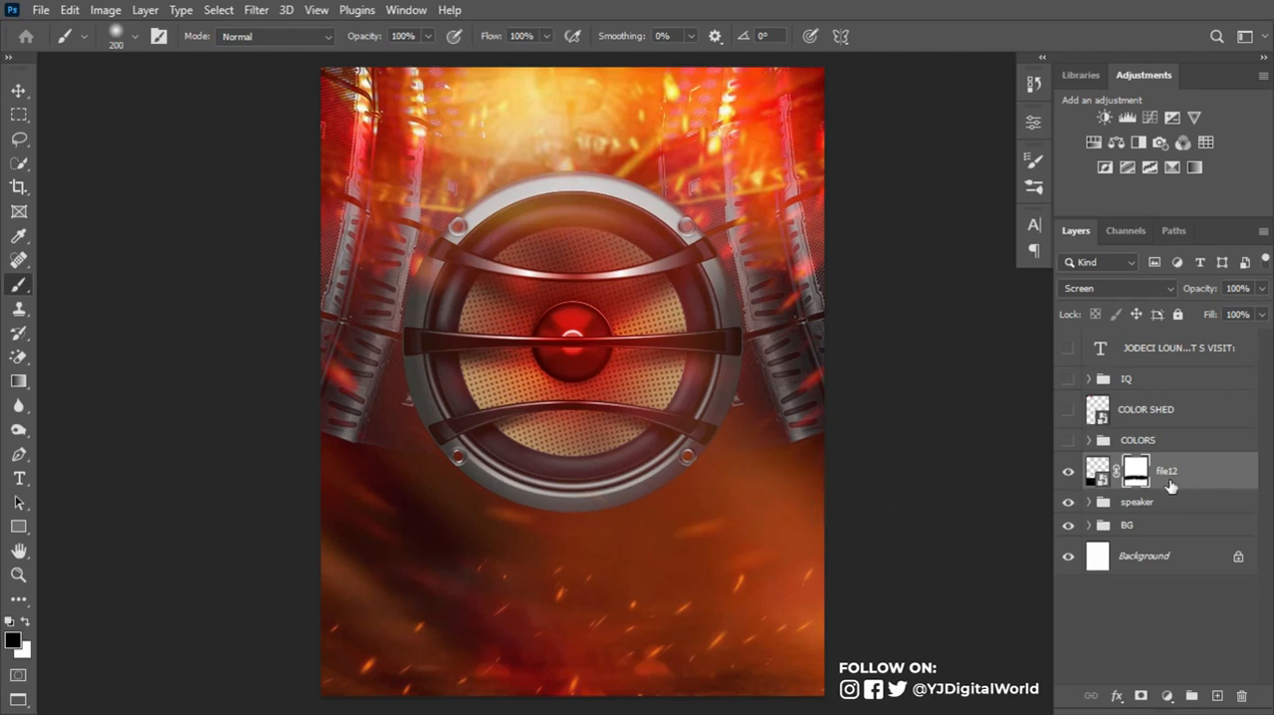
# - Move the masked file12 layer into the BG group and check its place at the top of the group
pyautogui.click(22, 89)
pyautogui.click(1183, 475)
pyautogui.moveTo(1184, 475); pyautogui.dragTo(1182, 530)
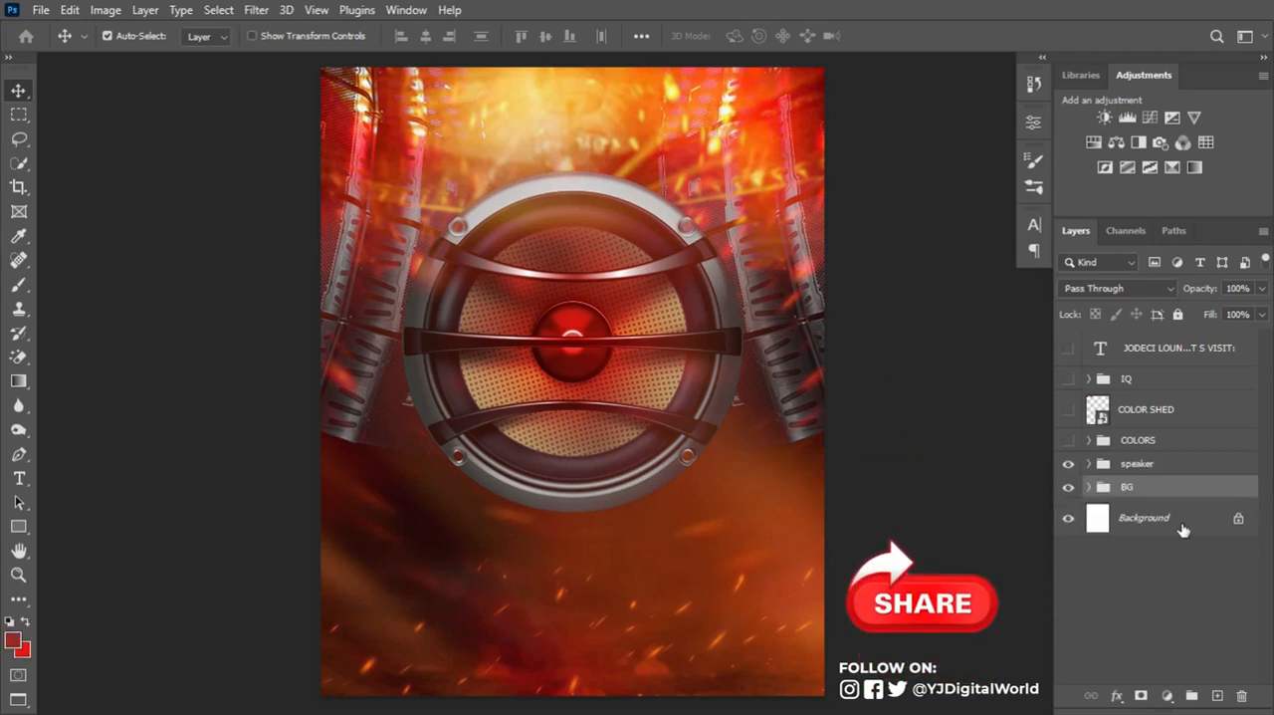
pyautogui.click(1088, 487)
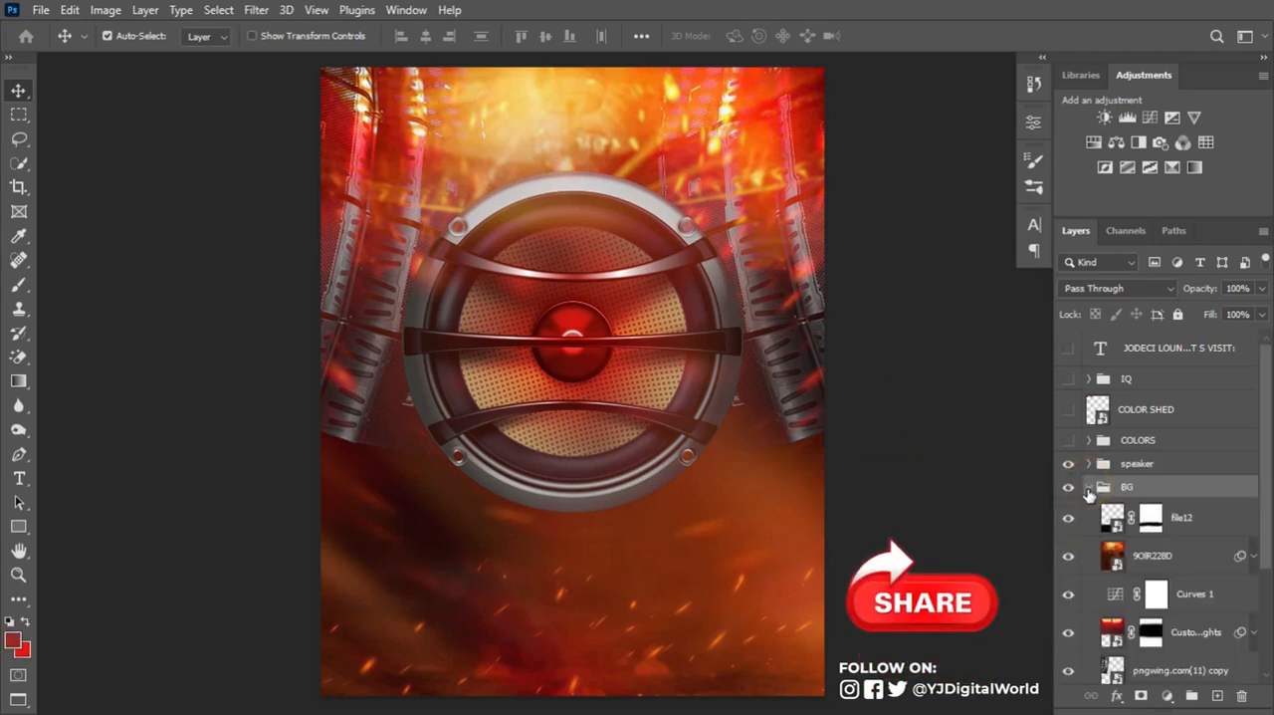
pyautogui.click(1088, 488)
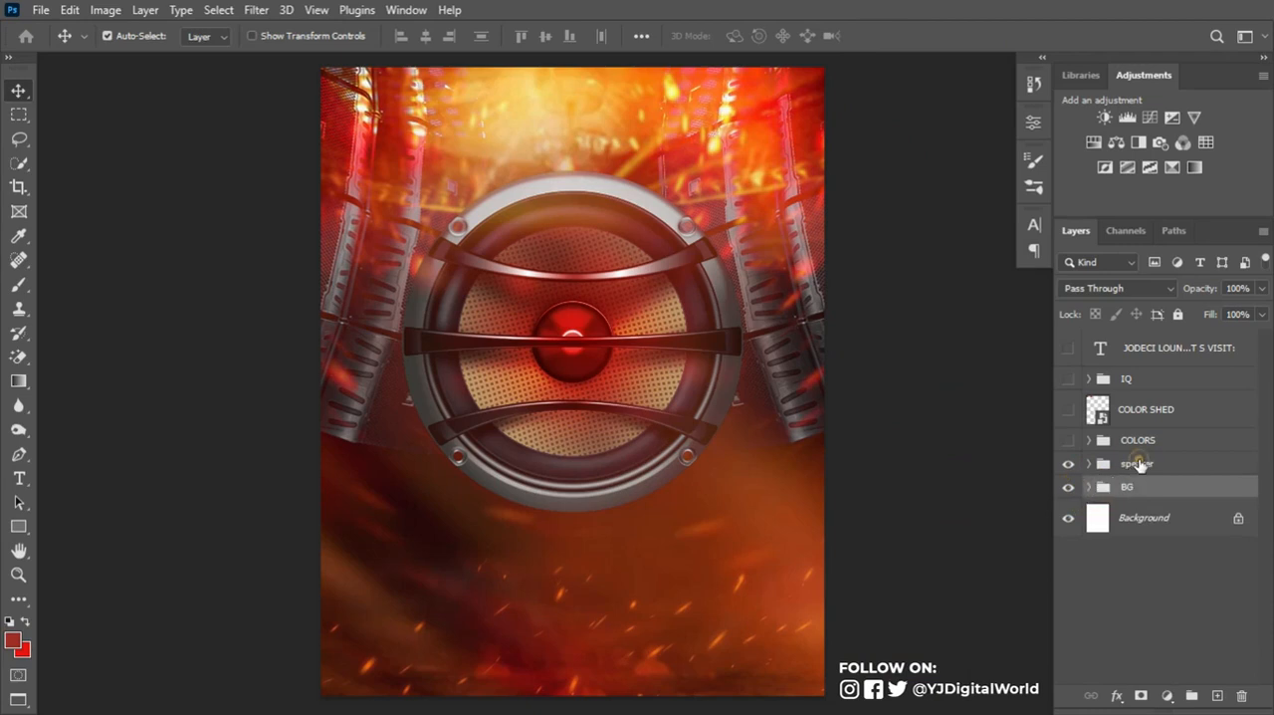
# - Add a layer mask to the speaker group
pyautogui.click(1138, 464)
pyautogui.click(1068, 464)
pyautogui.click(1067, 463)
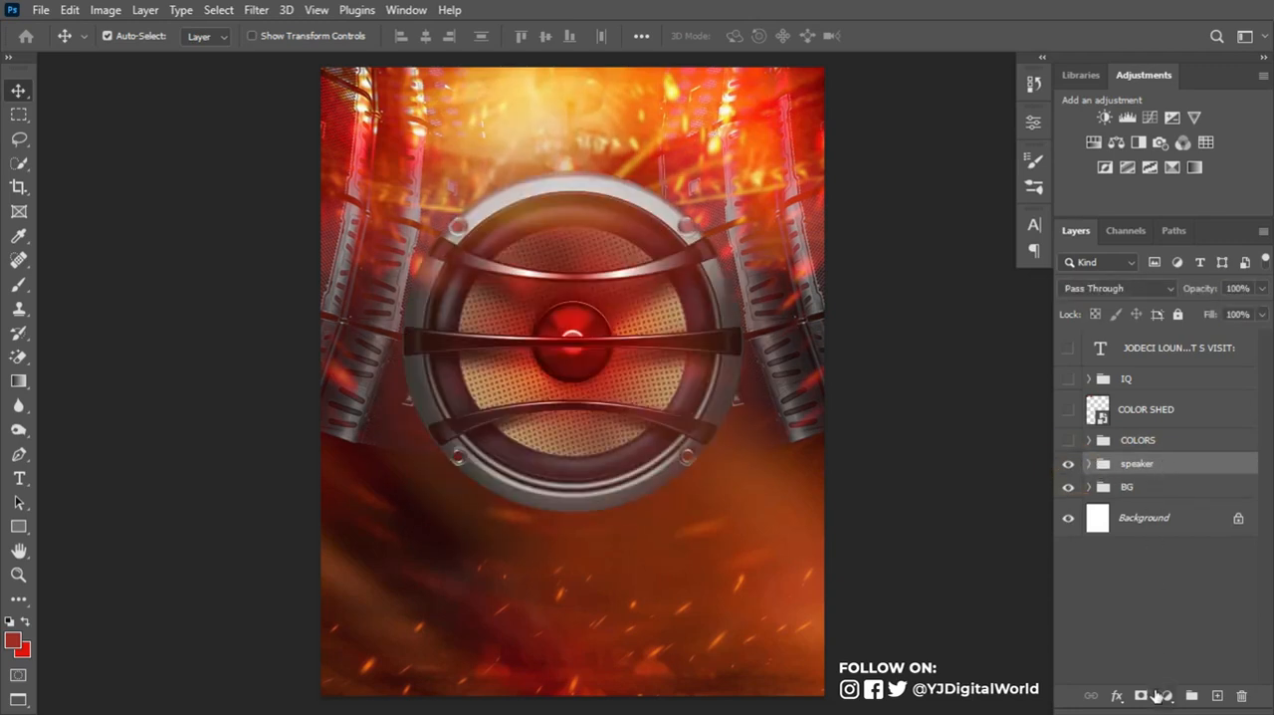
pyautogui.click(1144, 696)
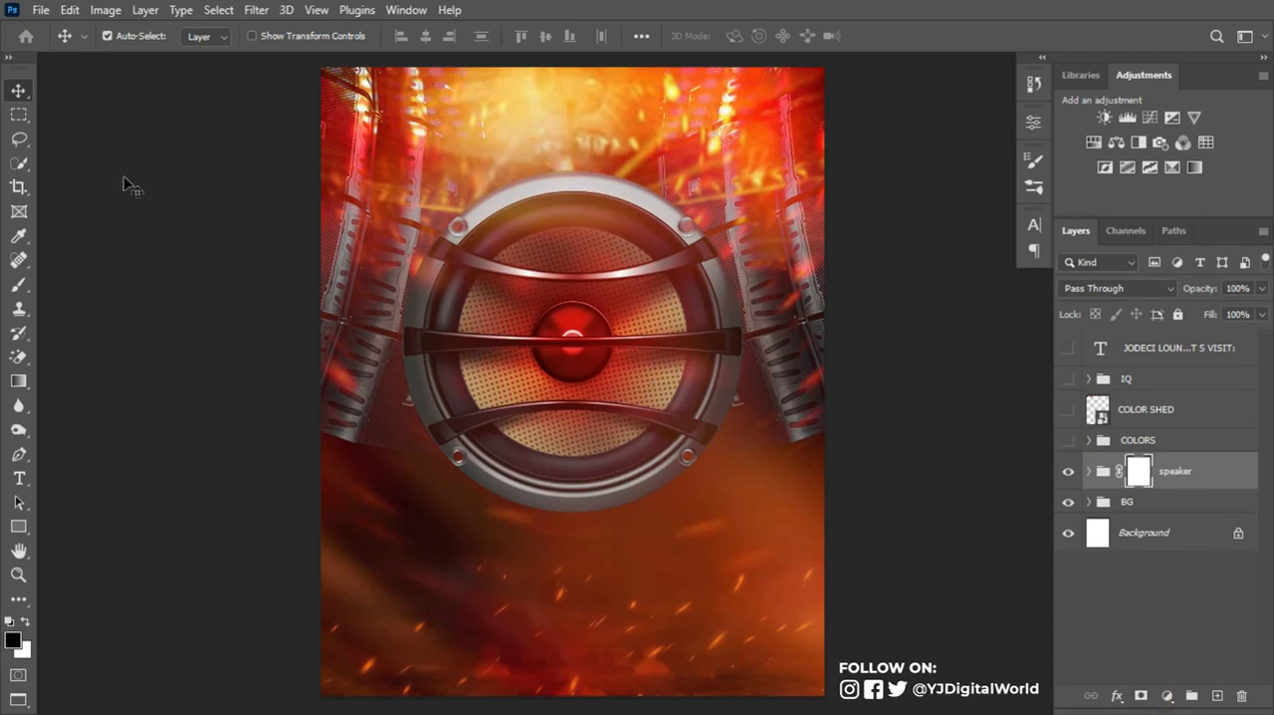
# - Apply a linear black-to-white gradient to the speaker group's mask to fade out the lower edge of the speaker
pyautogui.click(18, 388)
pyautogui.click(181, 37)
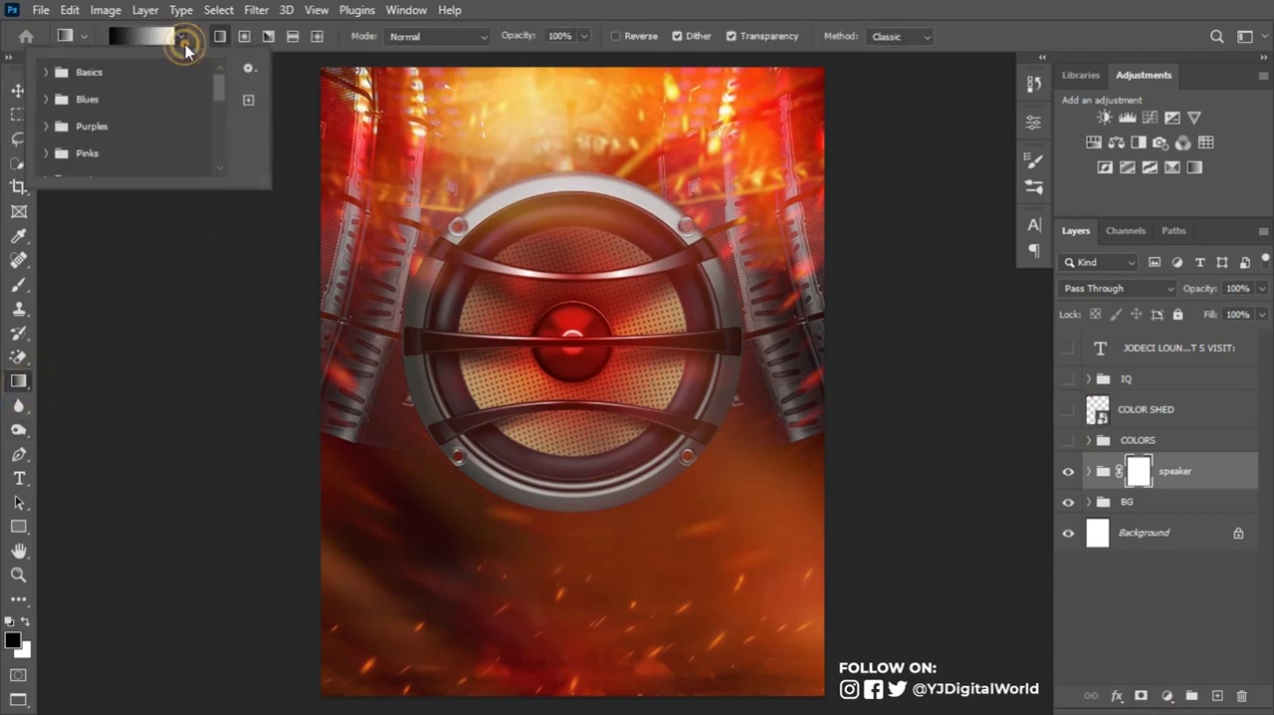
pyautogui.click(47, 72)
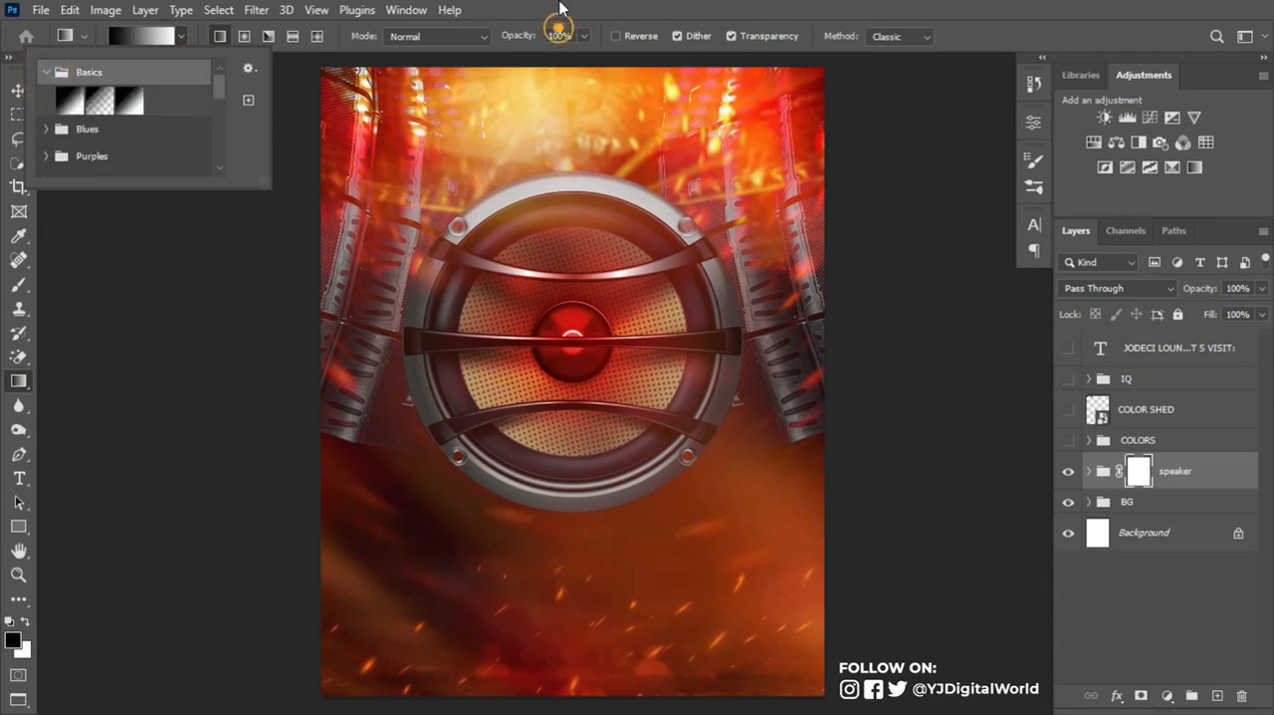
pyautogui.click(222, 38)
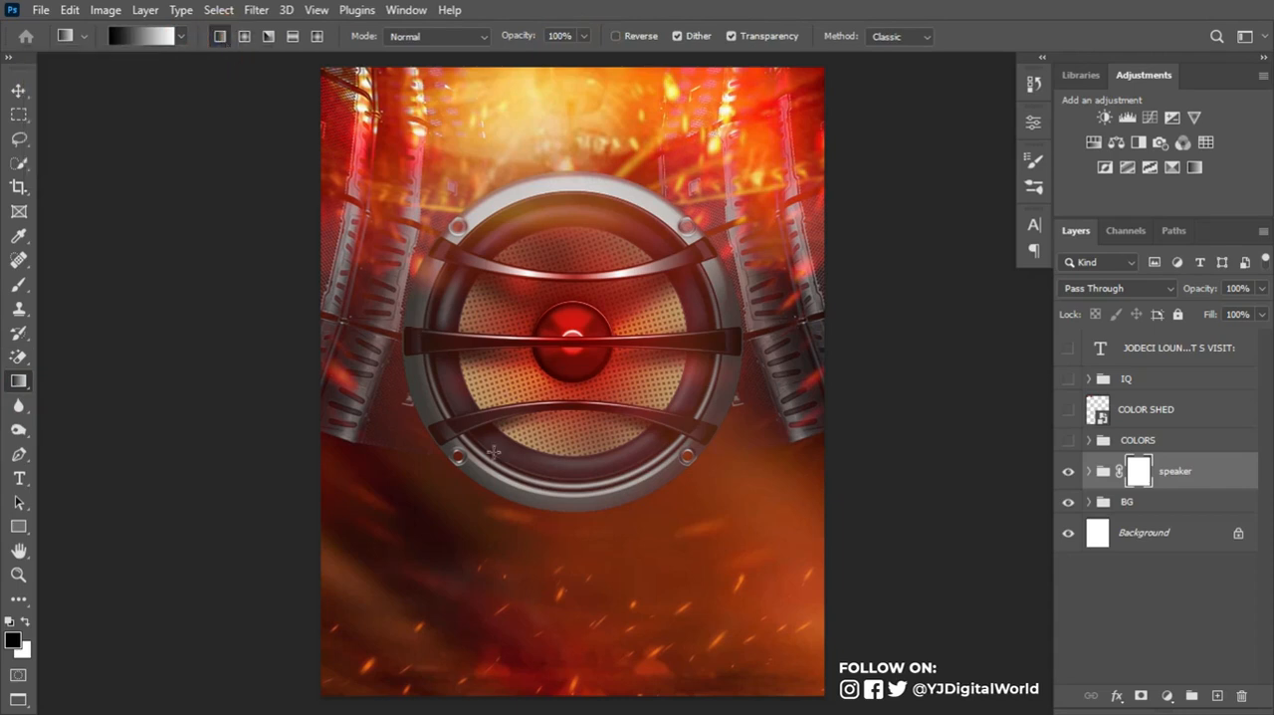
pyautogui.moveTo(573, 564); pyautogui.dragTo(573, 394)
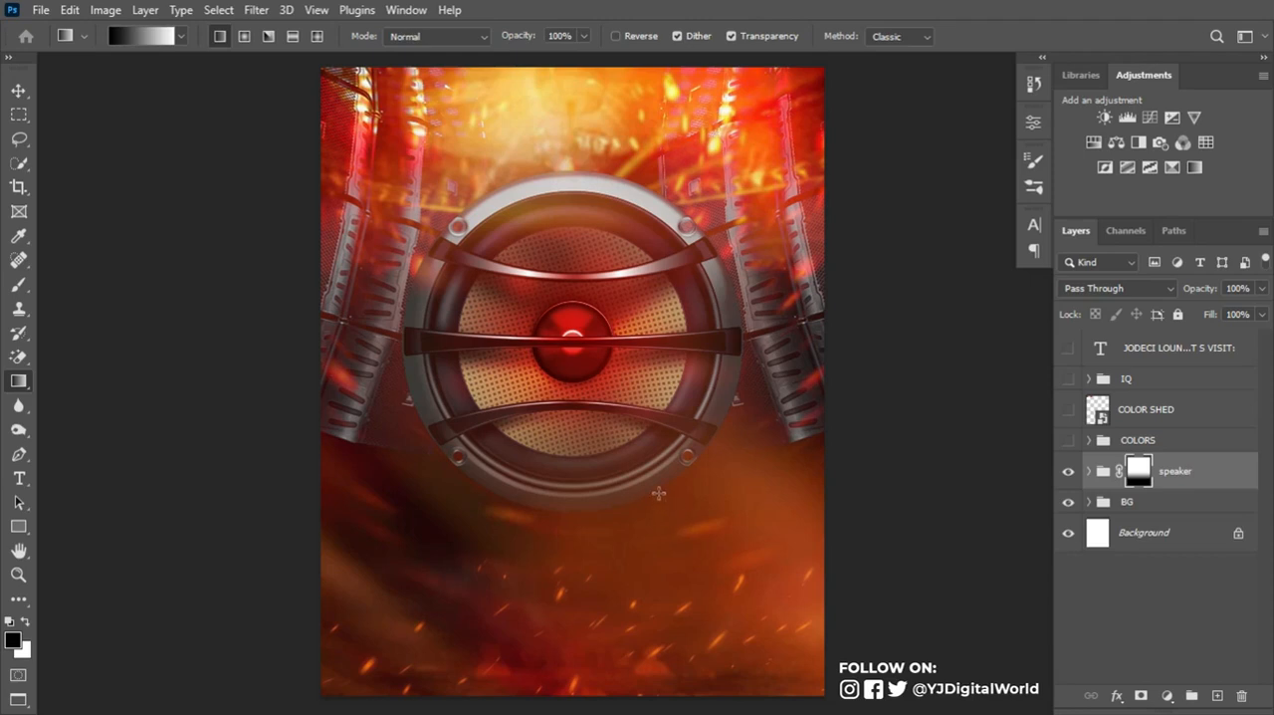
# - Create a cyan guide layout with margins of 67.5 px top and bottom and 54 px left and right
pyautogui.click(316, 11)
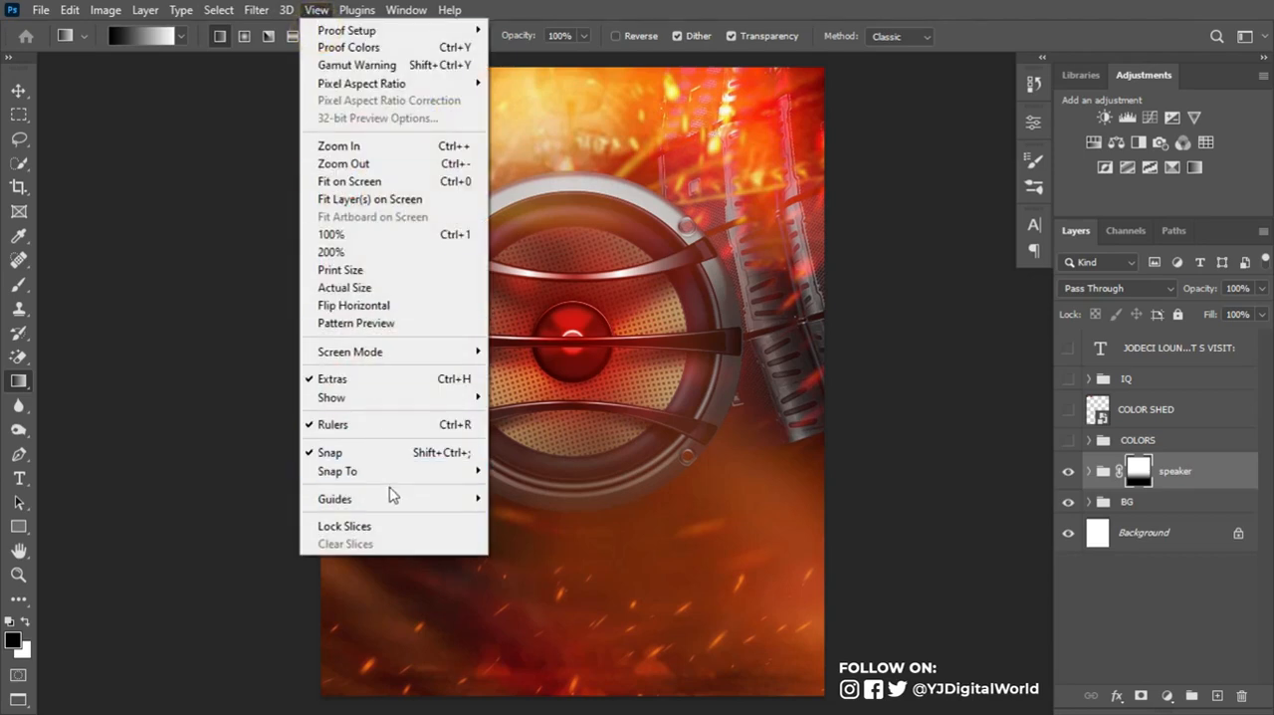
pyautogui.moveTo(445, 501)
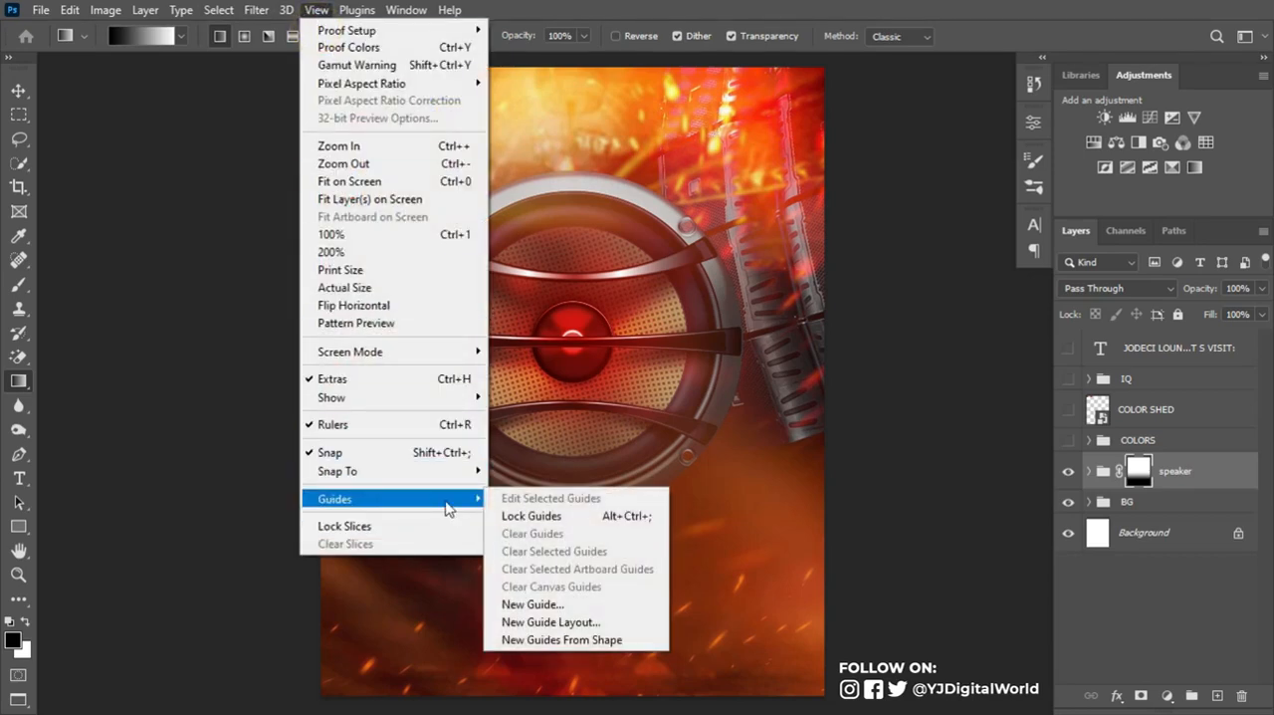
pyautogui.click(591, 620)
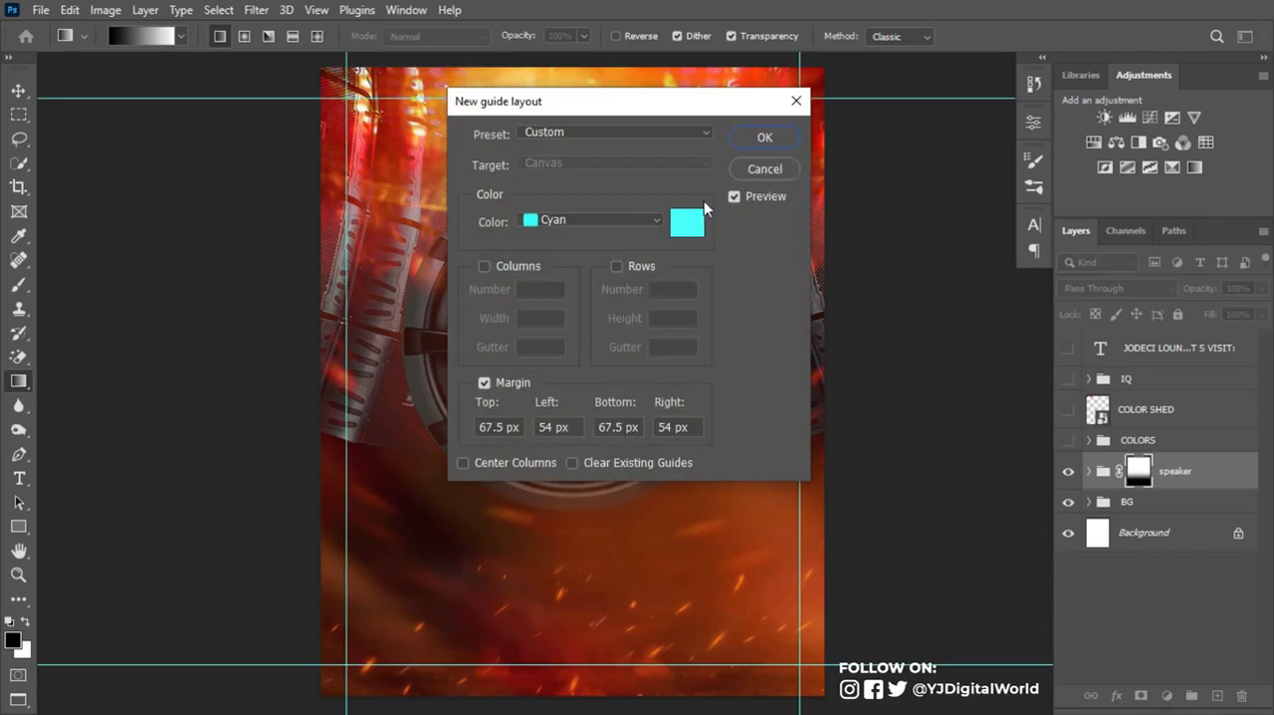
pyautogui.click(764, 141)
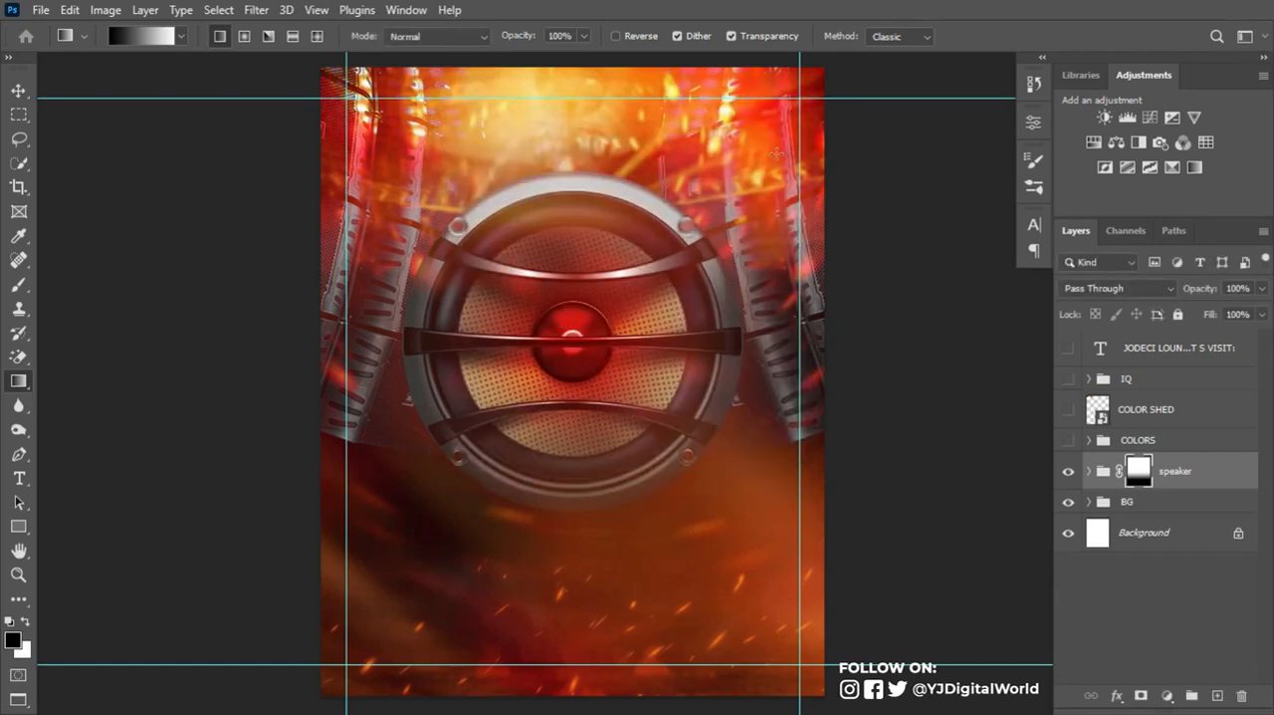
# - Make the event details text layer visible and move the text block down to the lower half of the flyer
pyautogui.click(1068, 348)
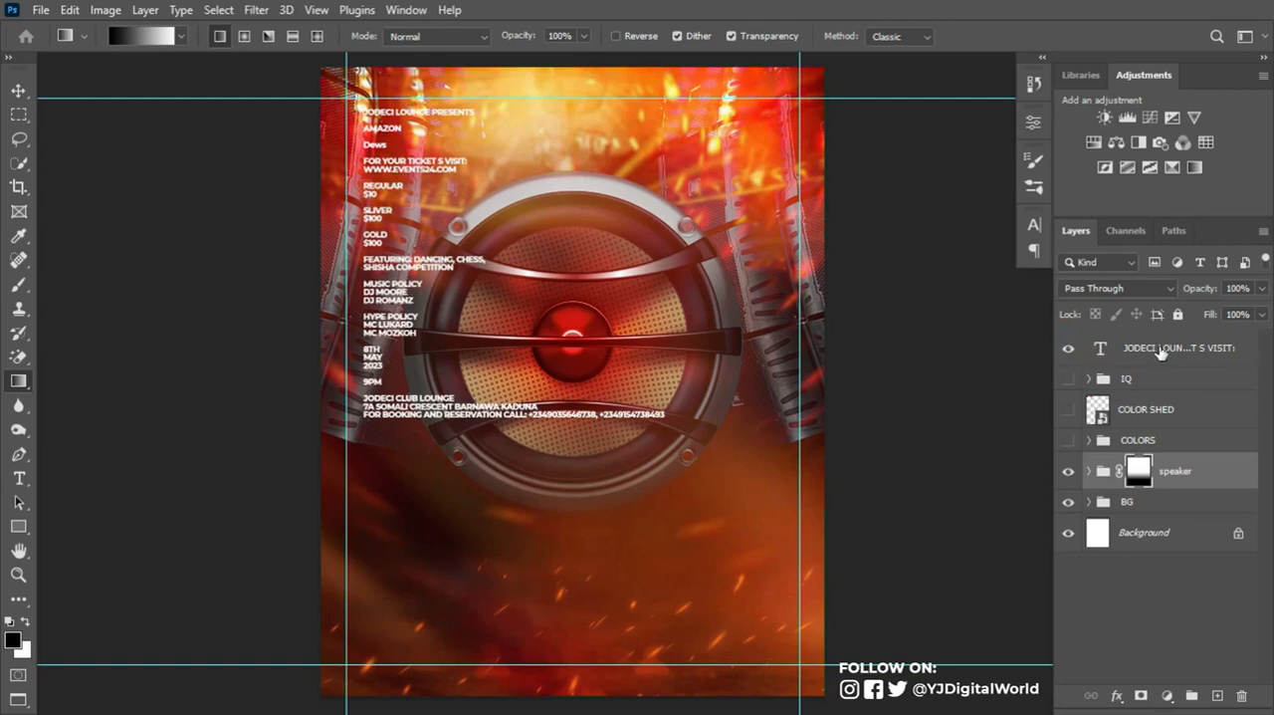
pyautogui.press('v')
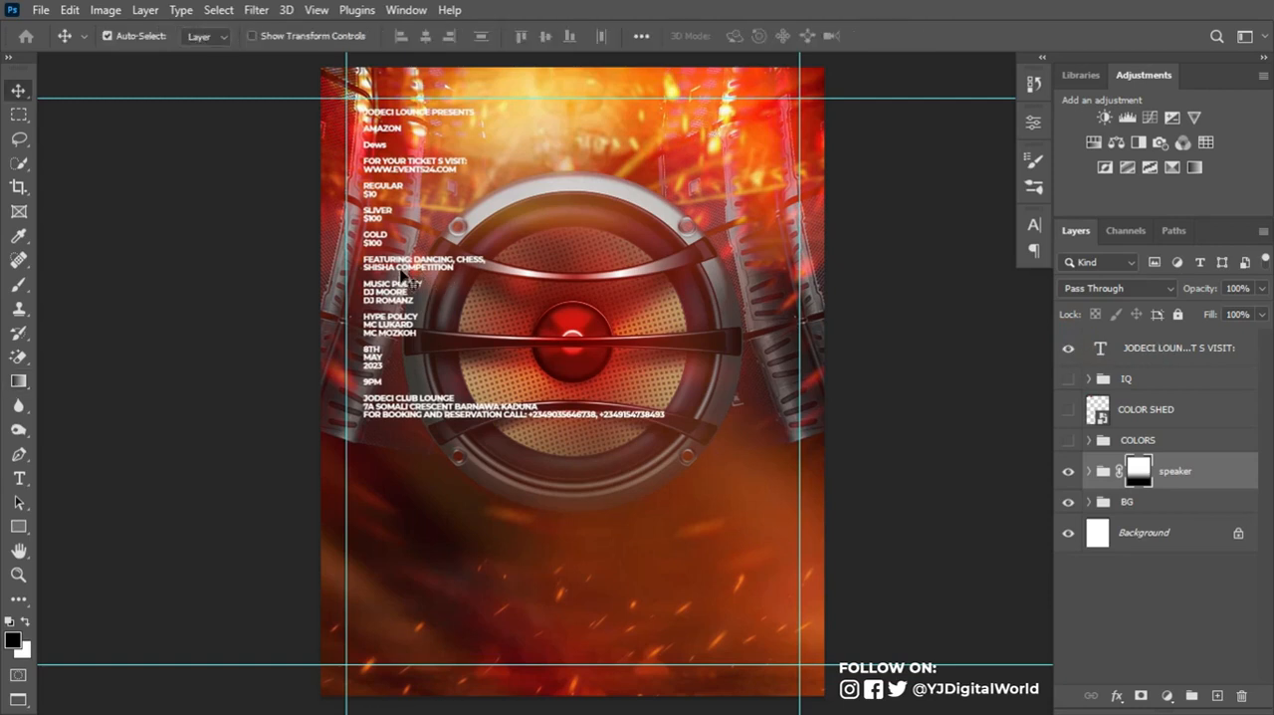
pyautogui.moveTo(409, 268); pyautogui.dragTo(430, 472)
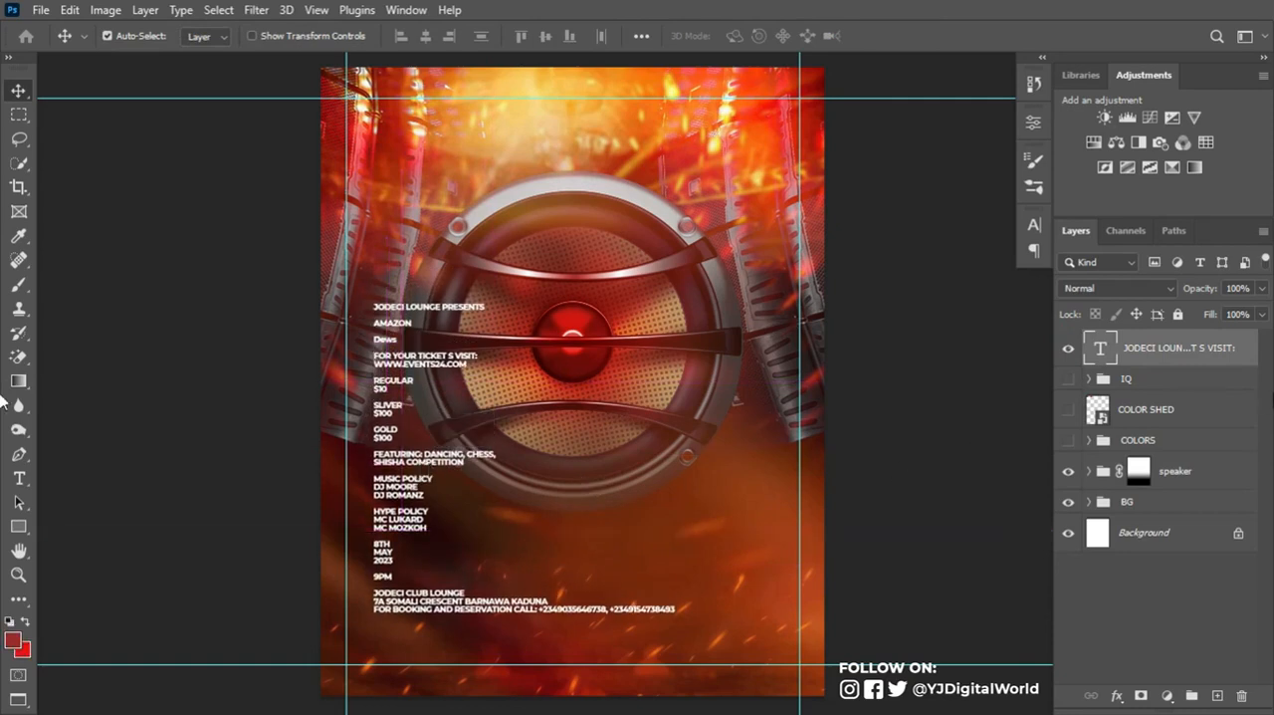
# - Lock the BG and speaker groups and move the event details text layer directly above the speaker group
pyautogui.click(1162, 508)
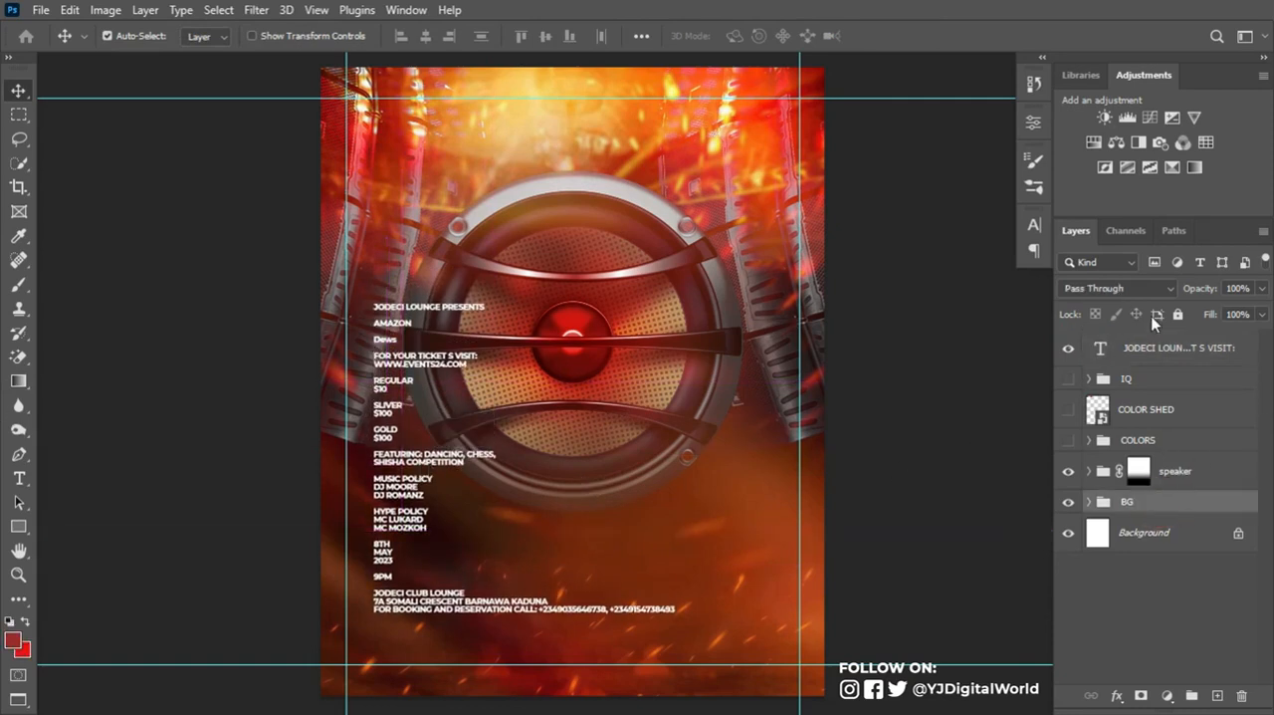
pyautogui.click(1178, 314)
pyautogui.click(1208, 471)
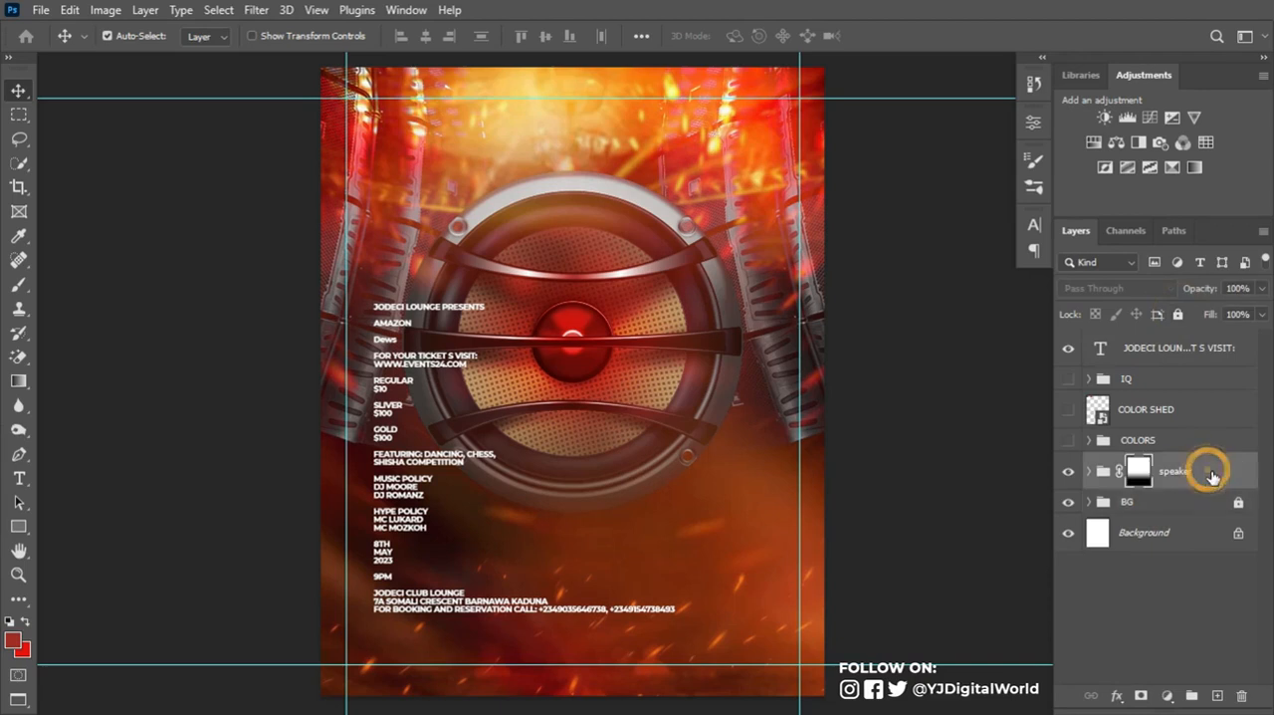
pyautogui.click(1177, 314)
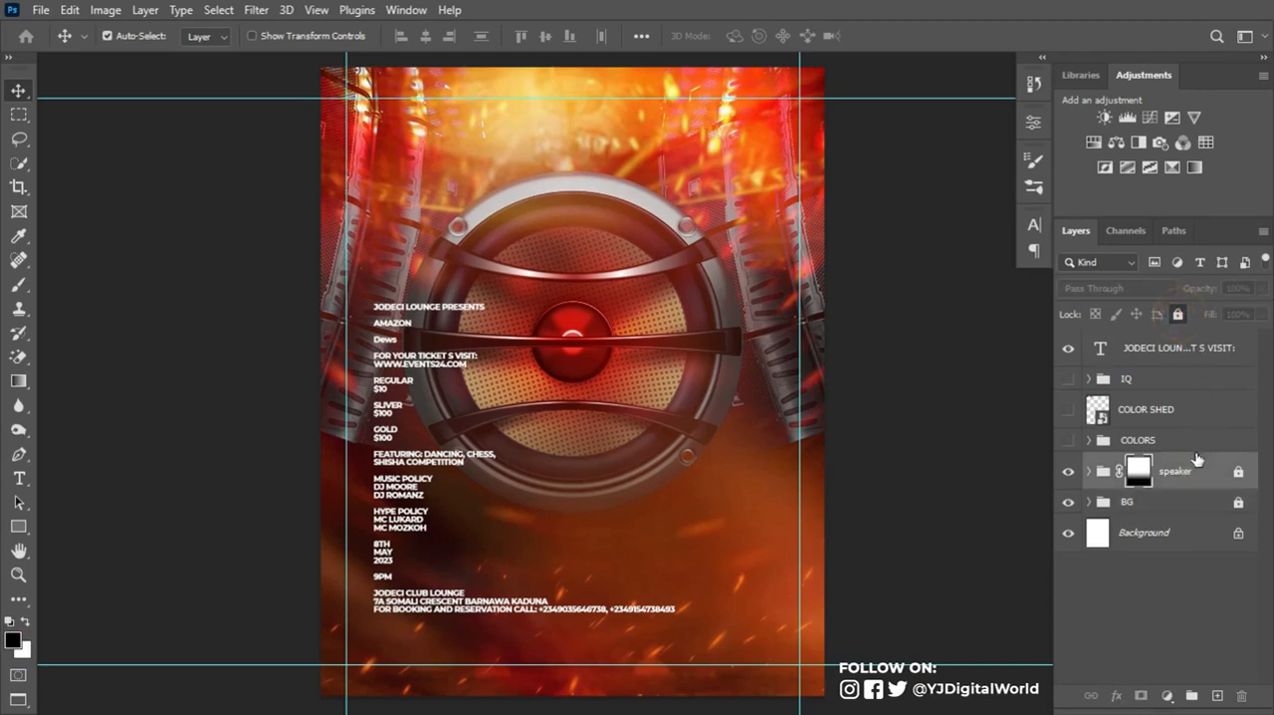
pyautogui.moveTo(1152, 351); pyautogui.dragTo(1167, 454)
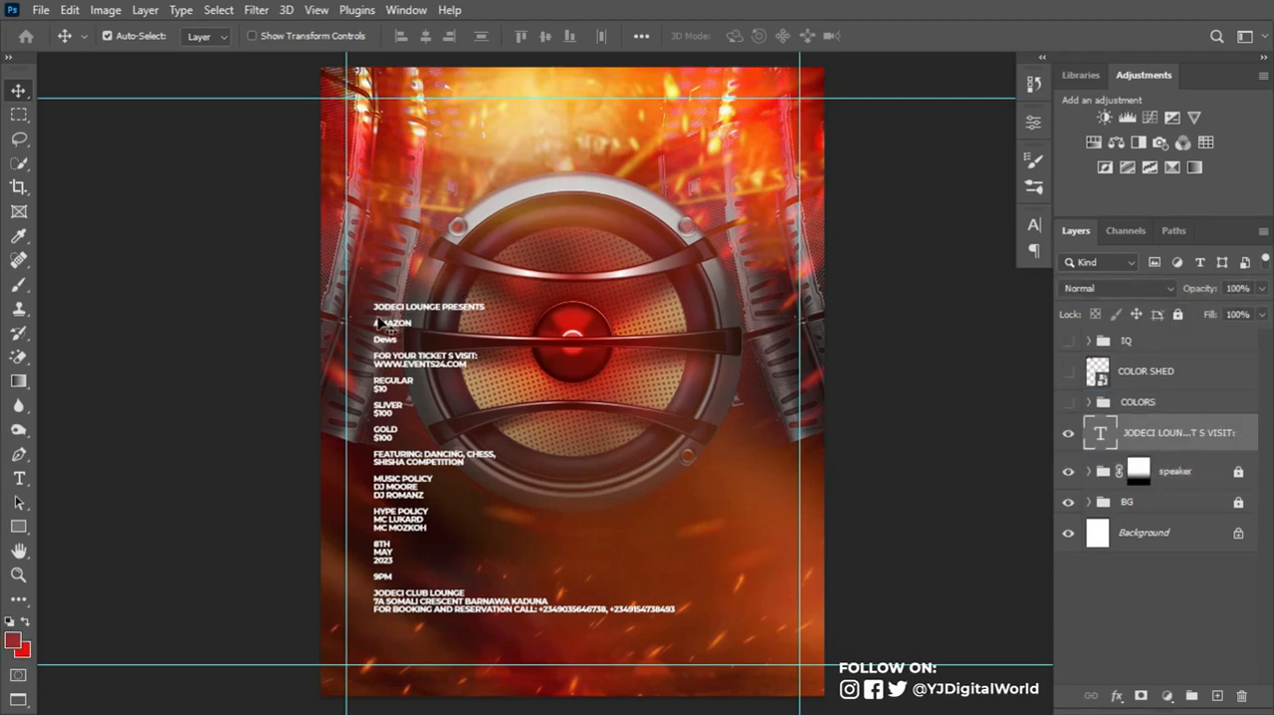
# - Copy the line JODECI LOUNGE PRESENTS from the event details into a new text layer near the top of the flyer
pyautogui.press('t')
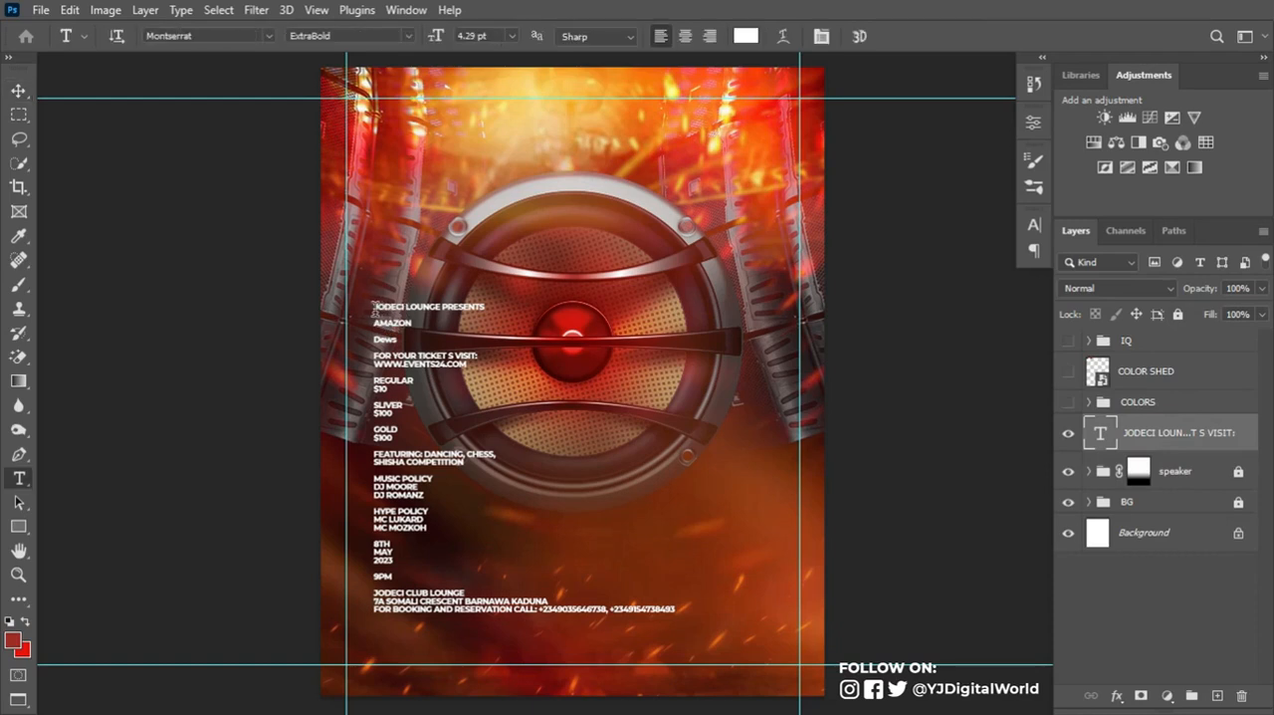
pyautogui.moveTo(374, 307); pyautogui.dragTo(495, 303)
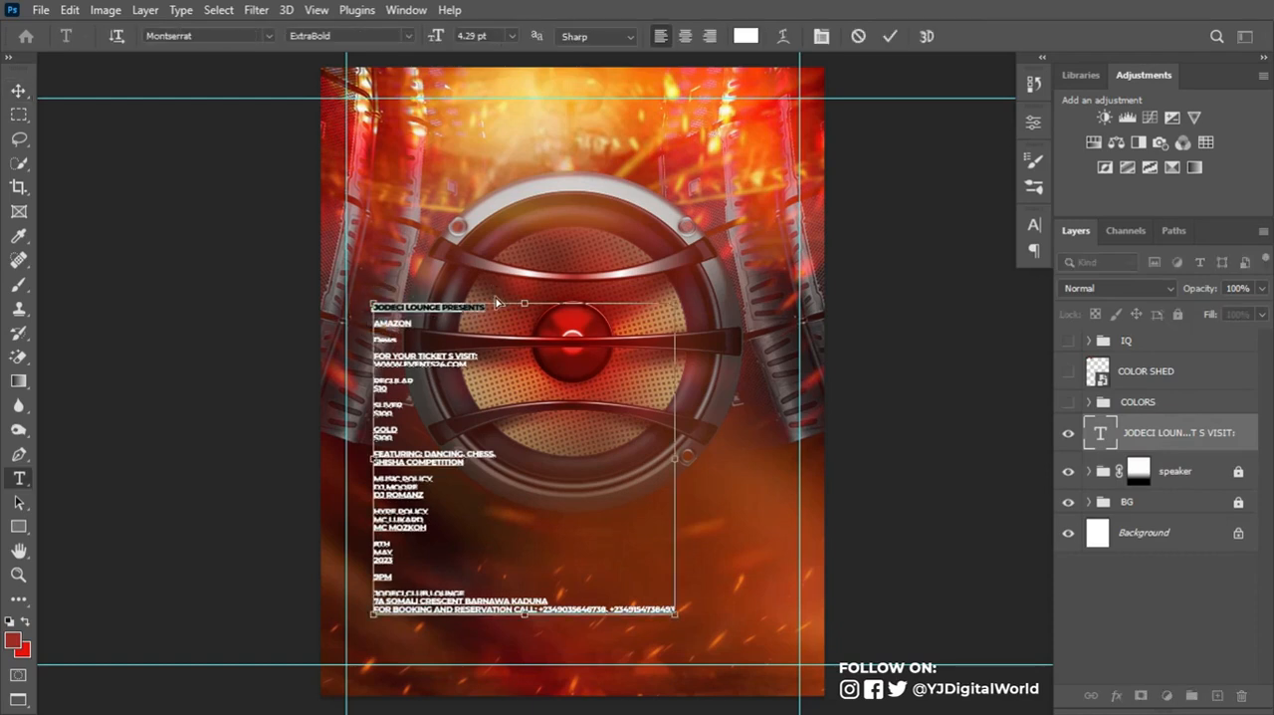
pyautogui.hotkey('ctrl', 'c')
pyautogui.click(858, 36)
pyautogui.click(507, 139)
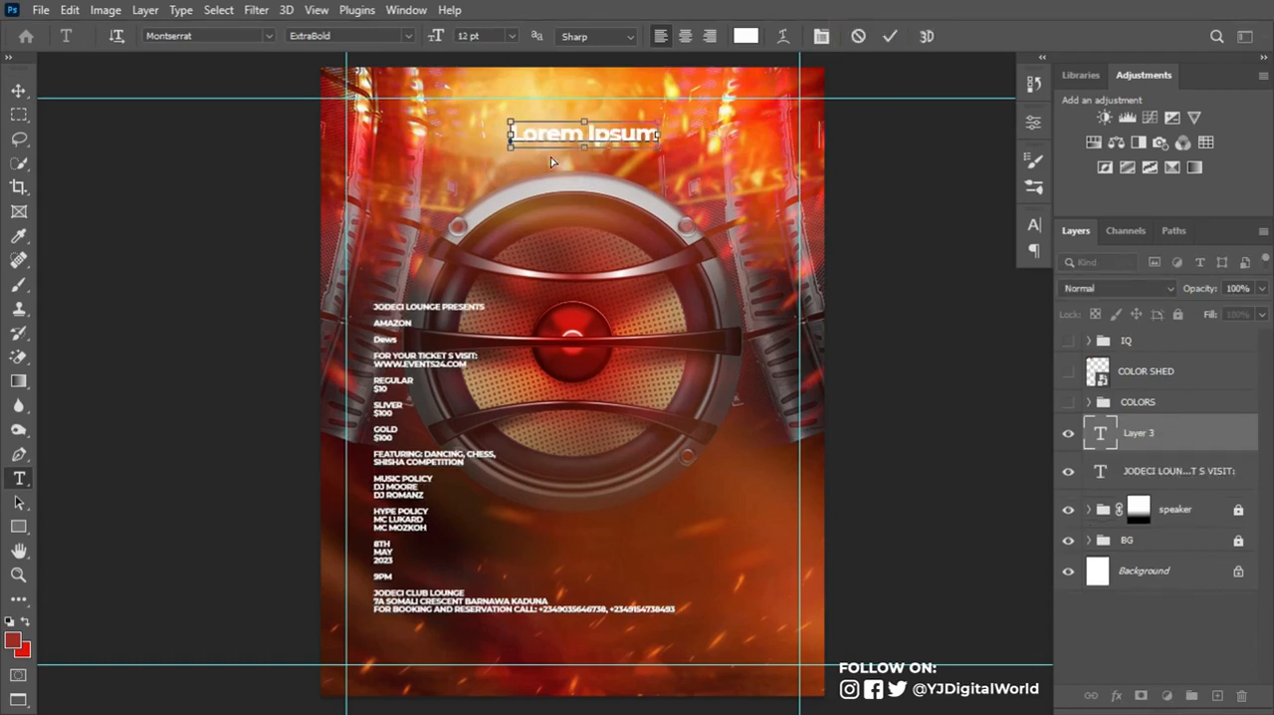
pyautogui.hotkey('ctrl', 'v')
pyautogui.click(888, 38)
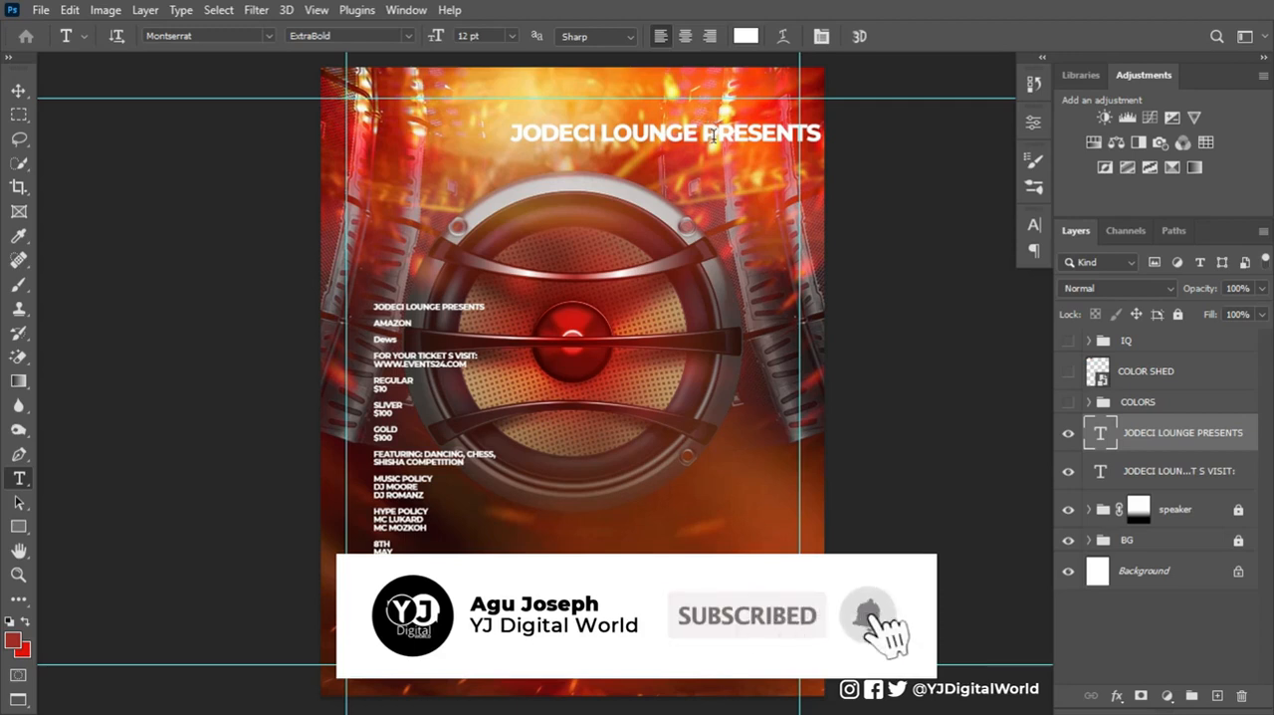
# - Set the word PRESENTS in the new heading to Montserrat Regular
pyautogui.moveTo(709, 132); pyautogui.dragTo(506, 140)
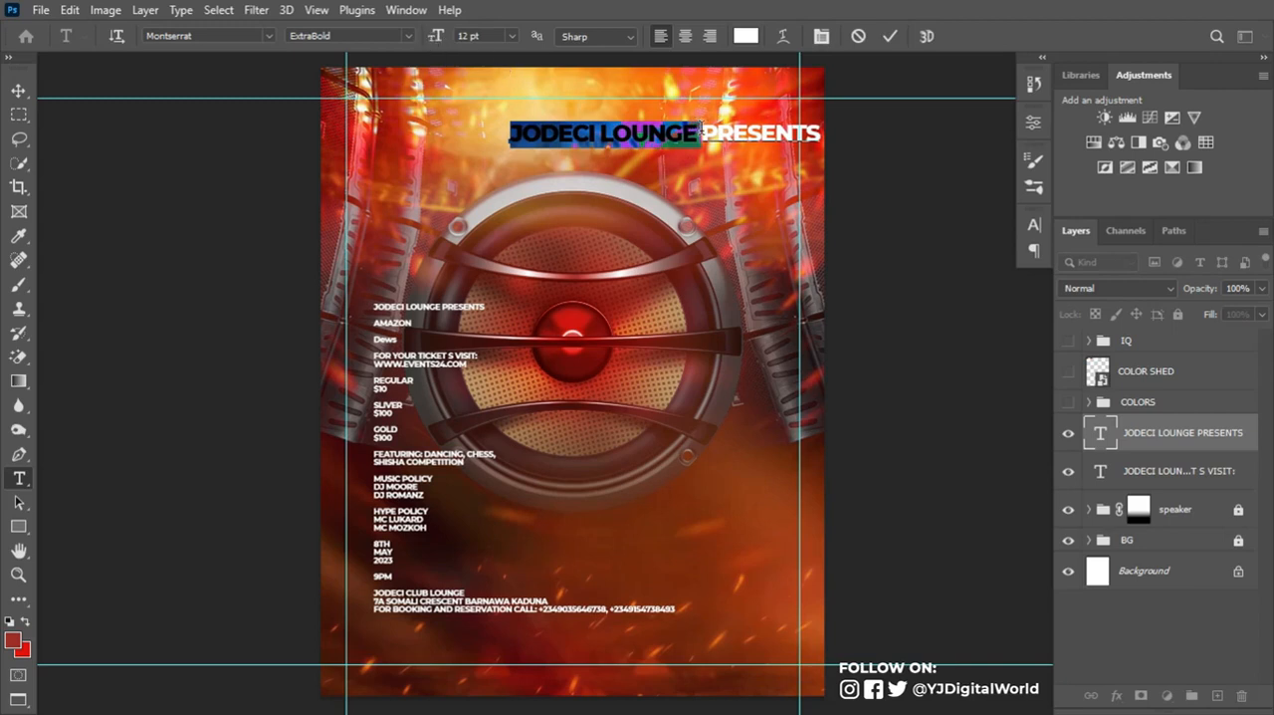
pyautogui.moveTo(701, 136); pyautogui.dragTo(818, 136)
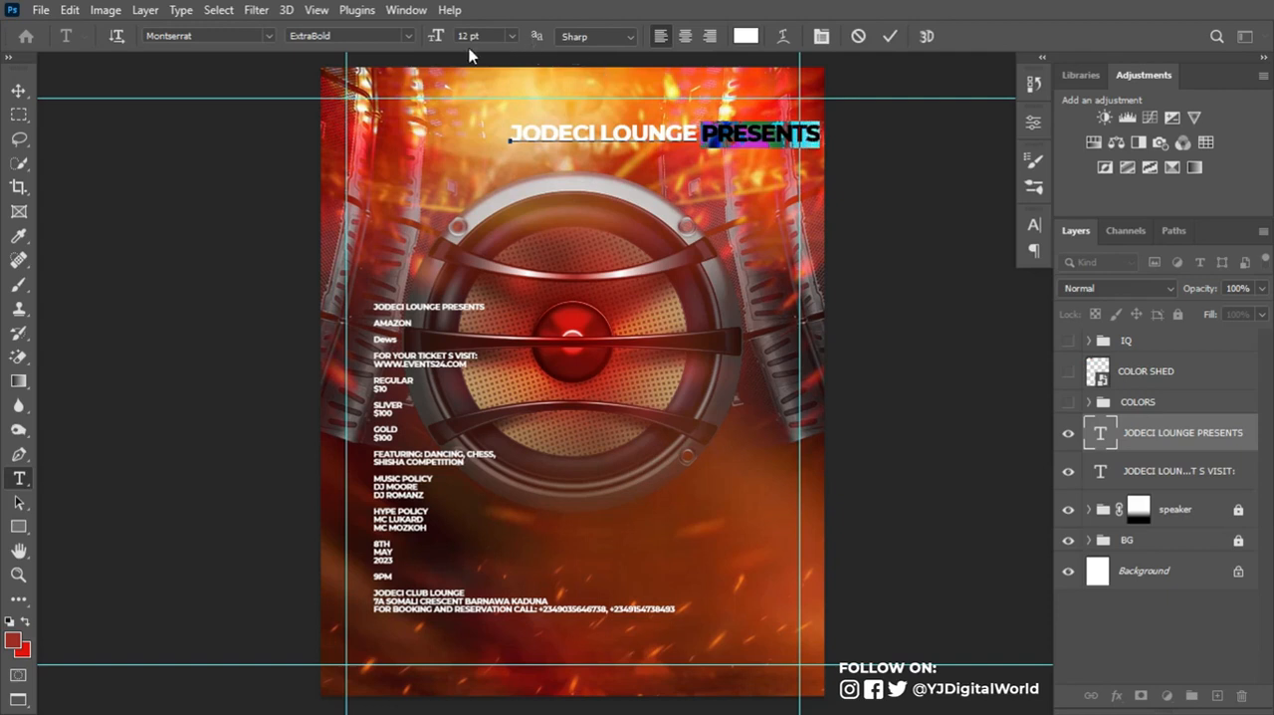
pyautogui.click(408, 36)
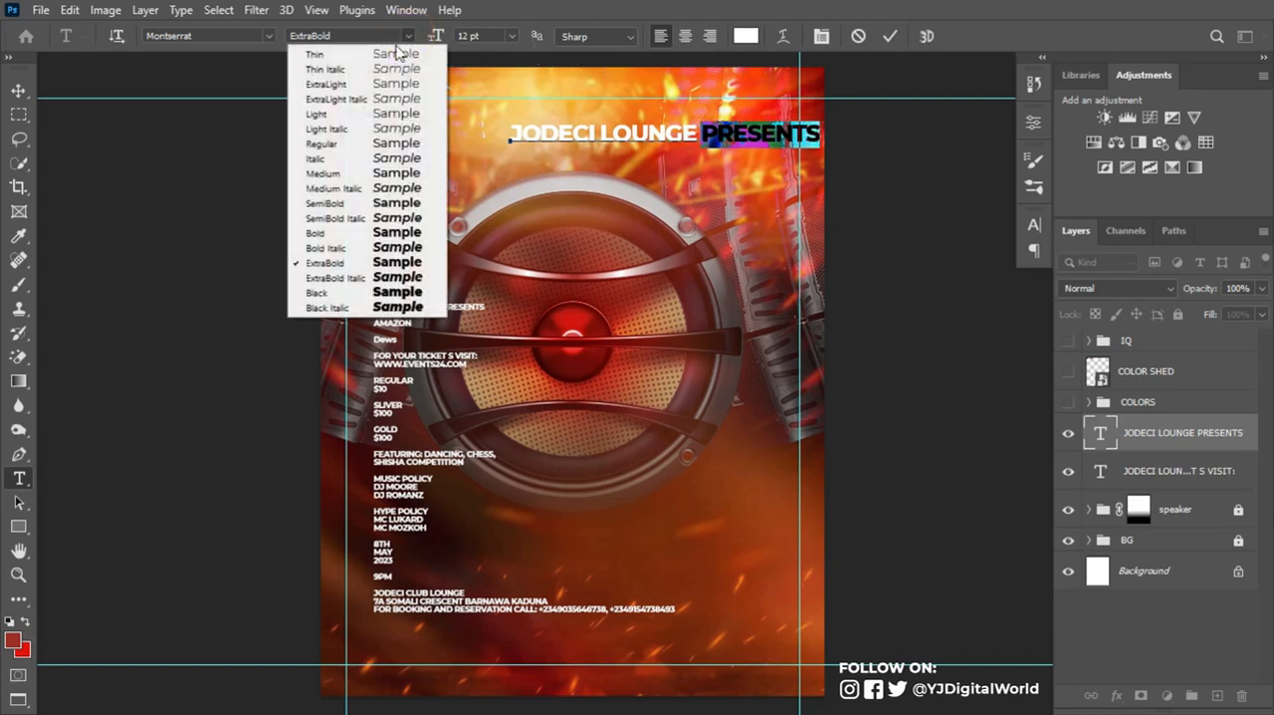
pyautogui.click(357, 149)
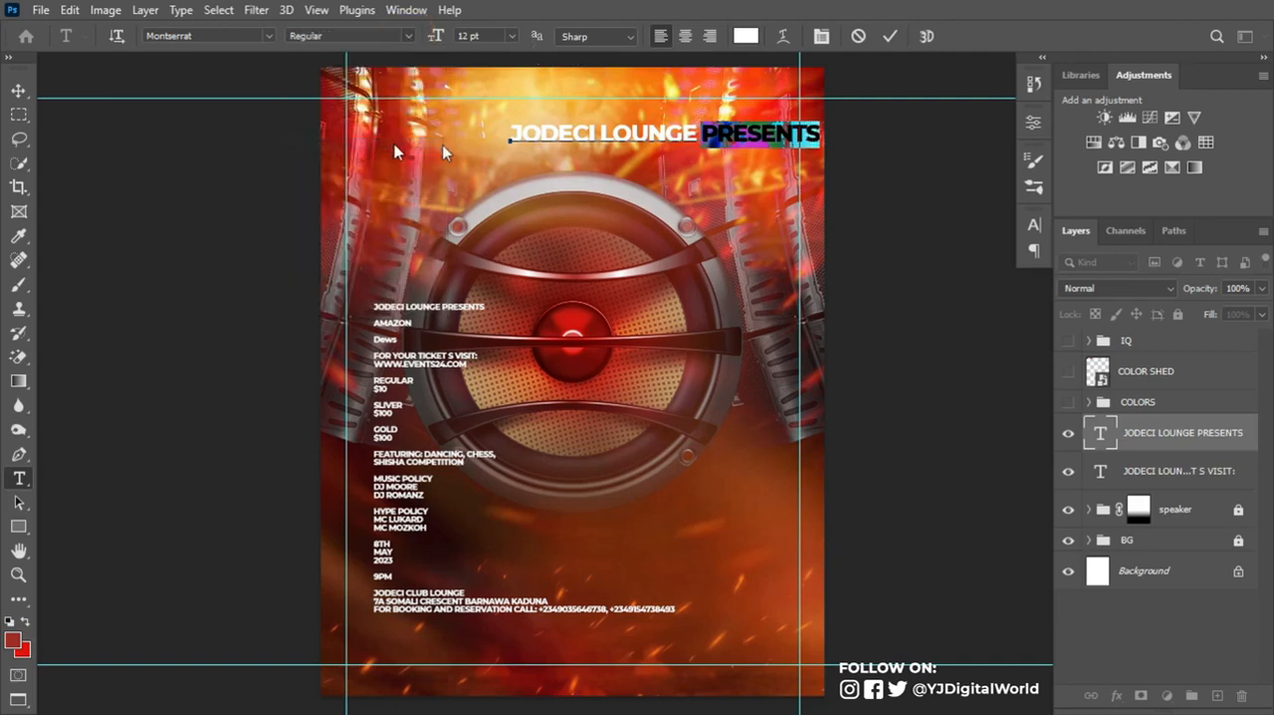
pyautogui.click(889, 37)
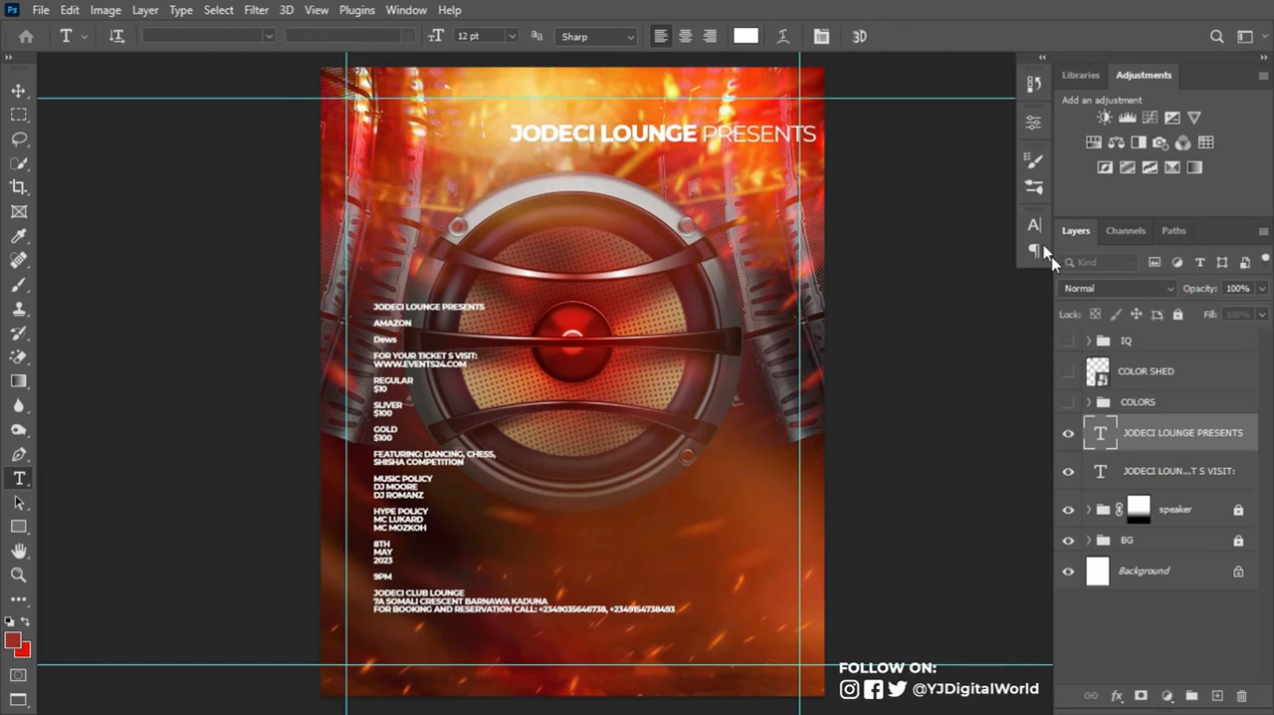
# - Show the COLOR SHED palette and recolor the words JODECI LOUNGE with its dark brown swatch, 571b0f
pyautogui.click(1068, 371)
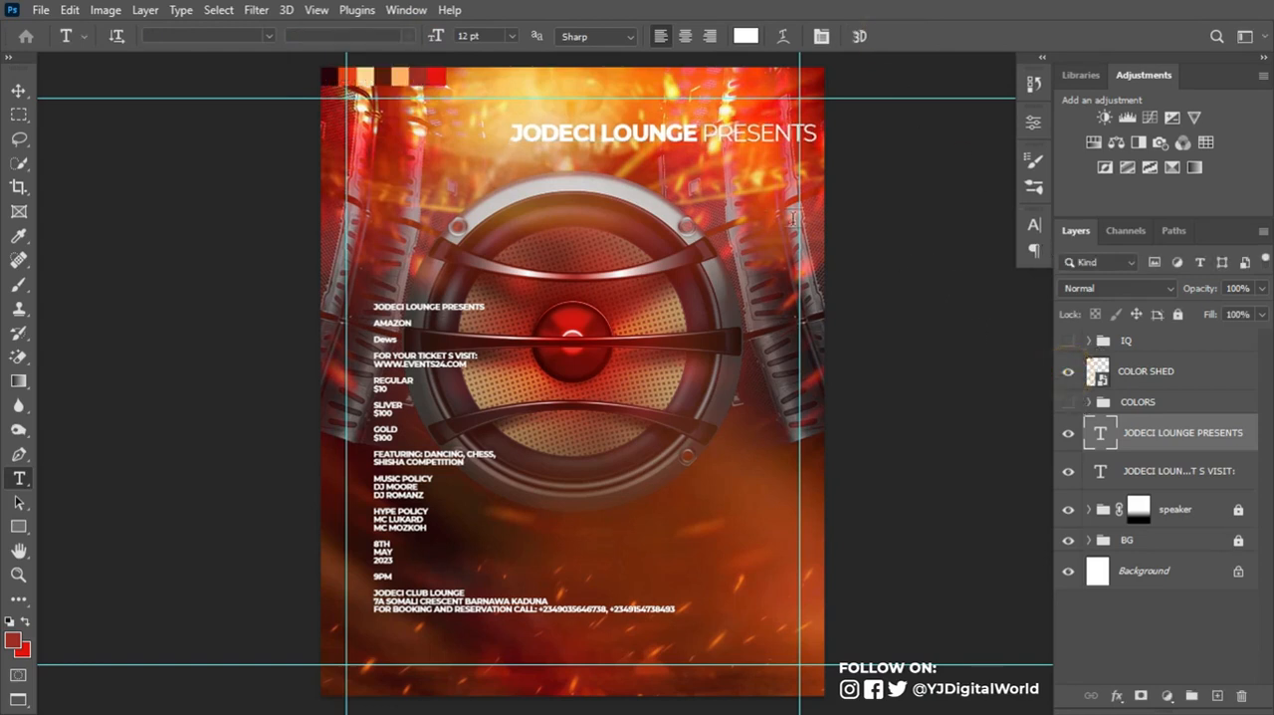
pyautogui.moveTo(702, 137); pyautogui.dragTo(503, 161)
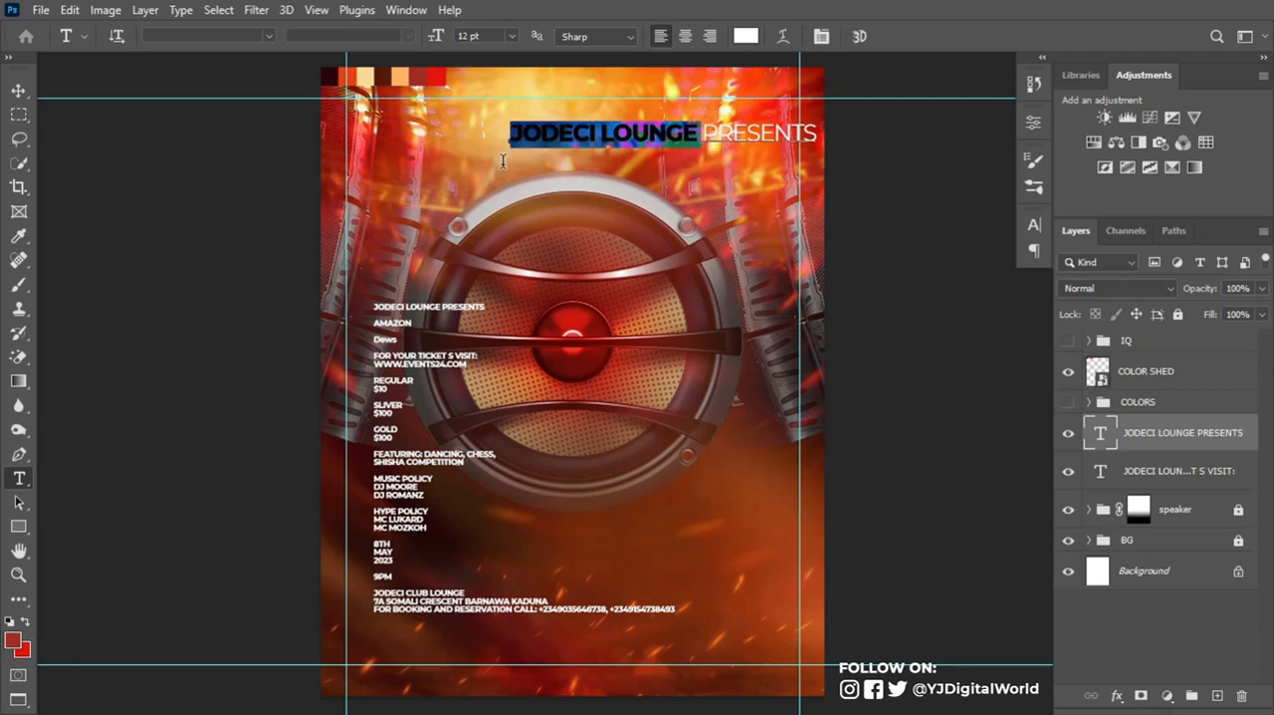
pyautogui.click(1031, 229)
pyautogui.click(998, 336)
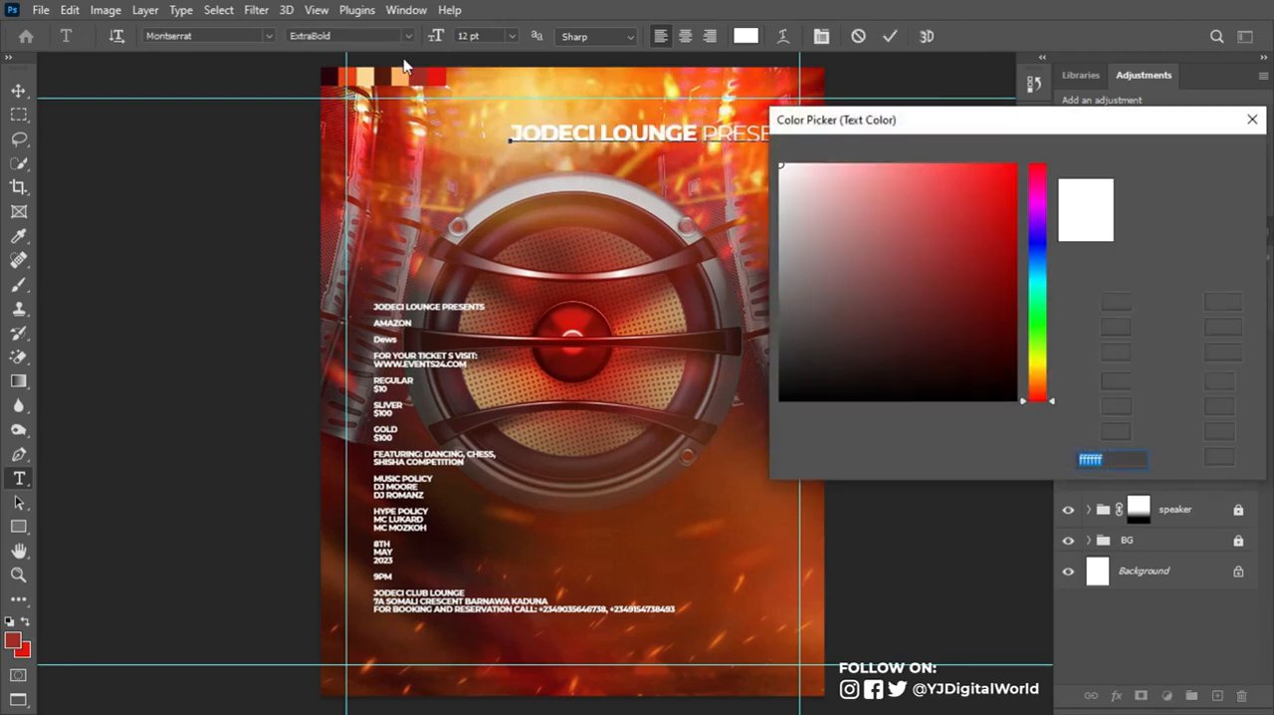
pyautogui.click(385, 71)
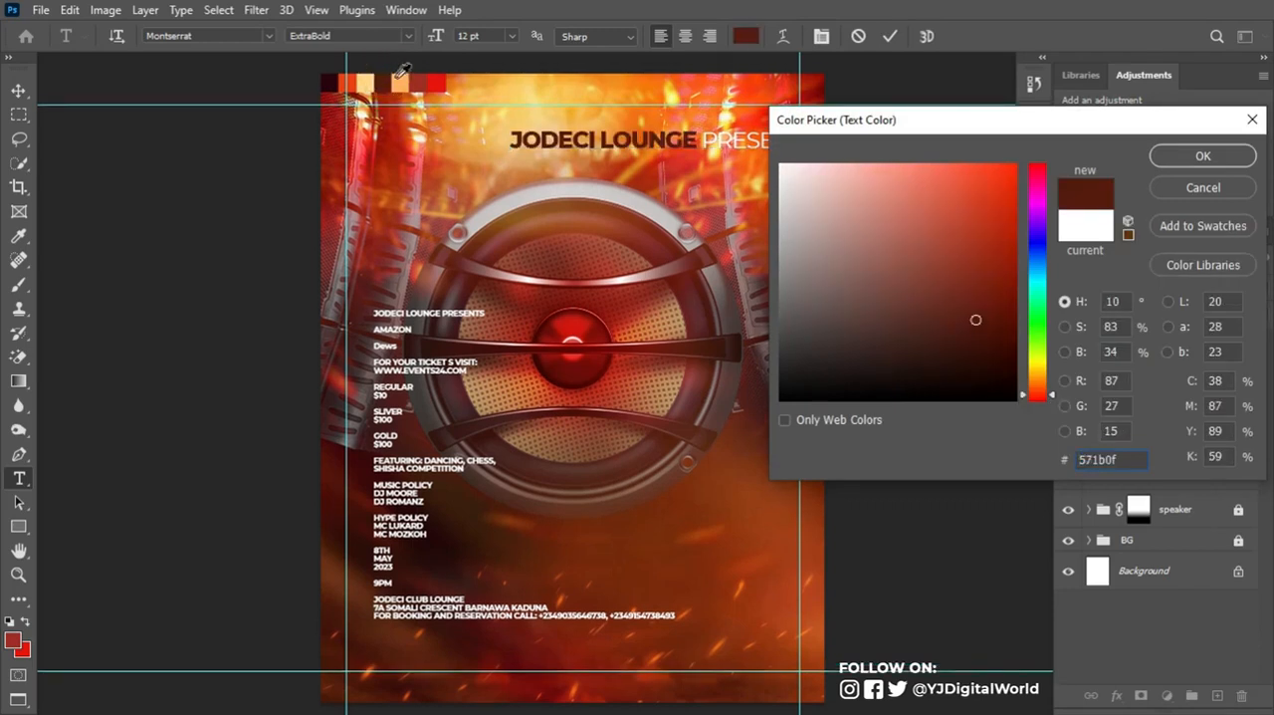
pyautogui.click(1200, 156)
pyautogui.click(888, 36)
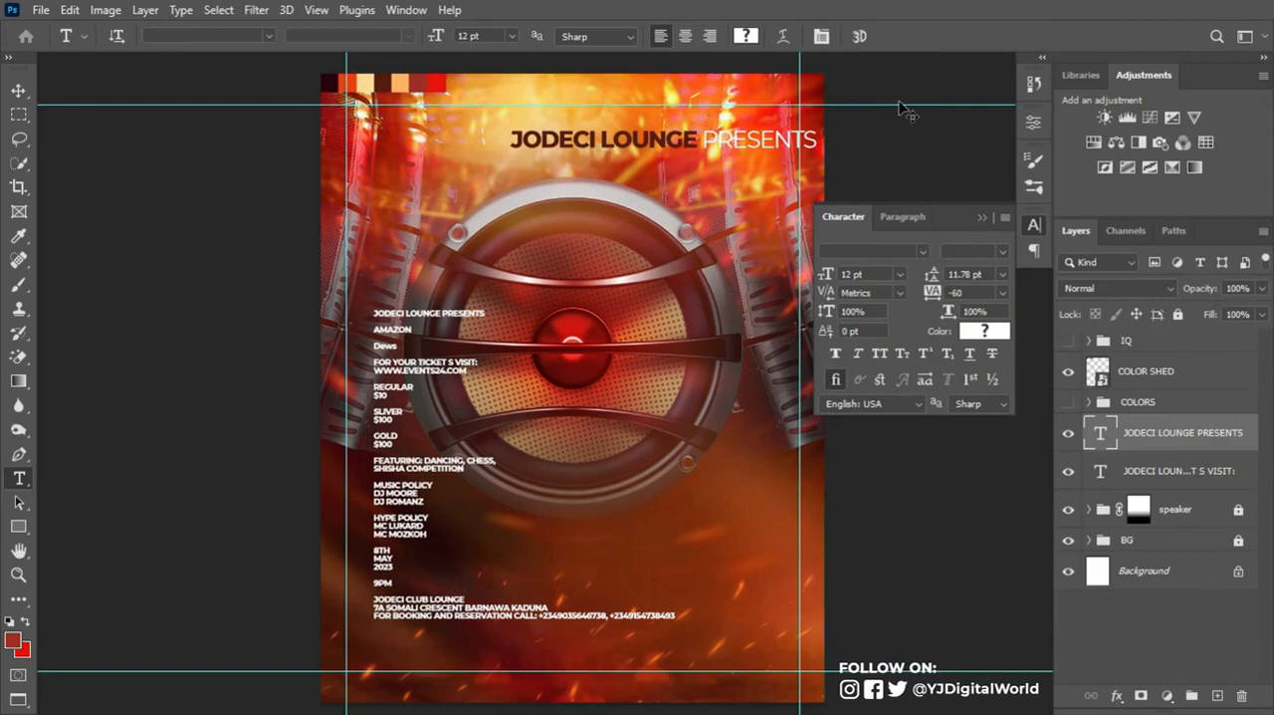
# - Scale the JODECI LOUNGE PRESENTS heading down to about 57% and center it horizontally on the canvas
pyautogui.hotkey('ctrl', 't')
pyautogui.moveTo(819, 147); pyautogui.dragTo(756, 164)
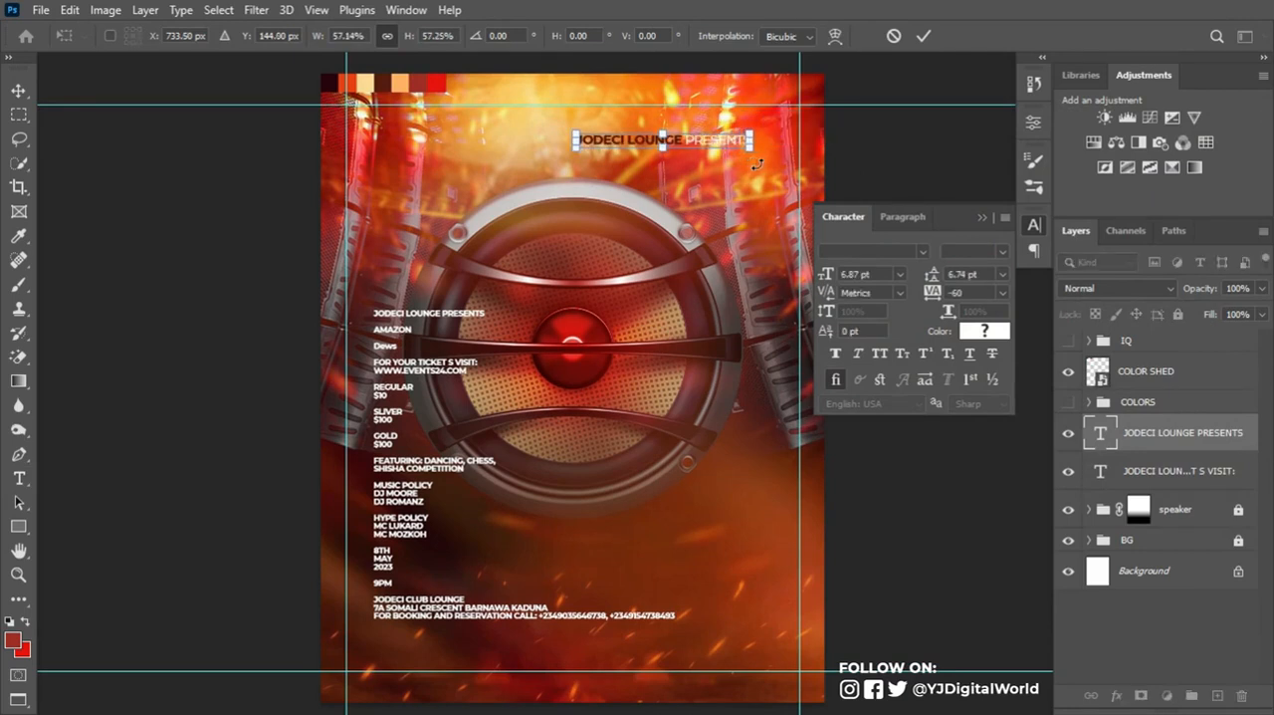
pyautogui.press('Return')
pyautogui.press('t')
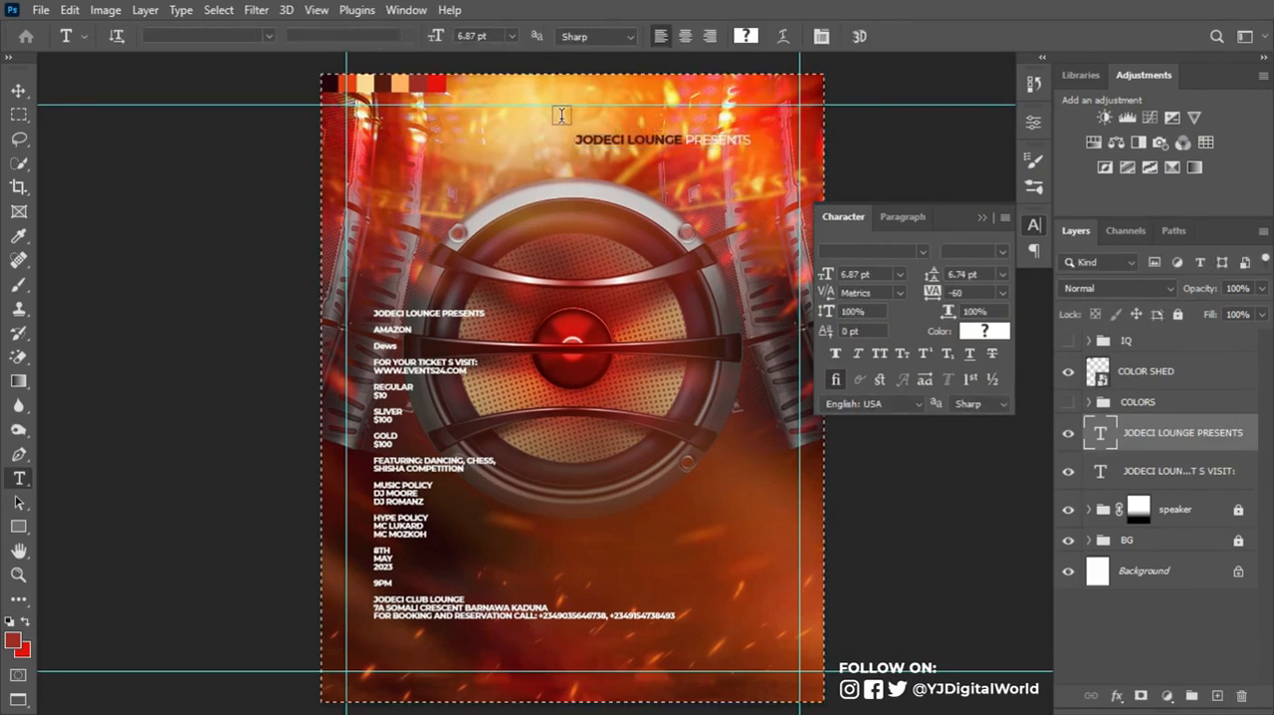
pyautogui.press('v')
pyautogui.click(428, 38)
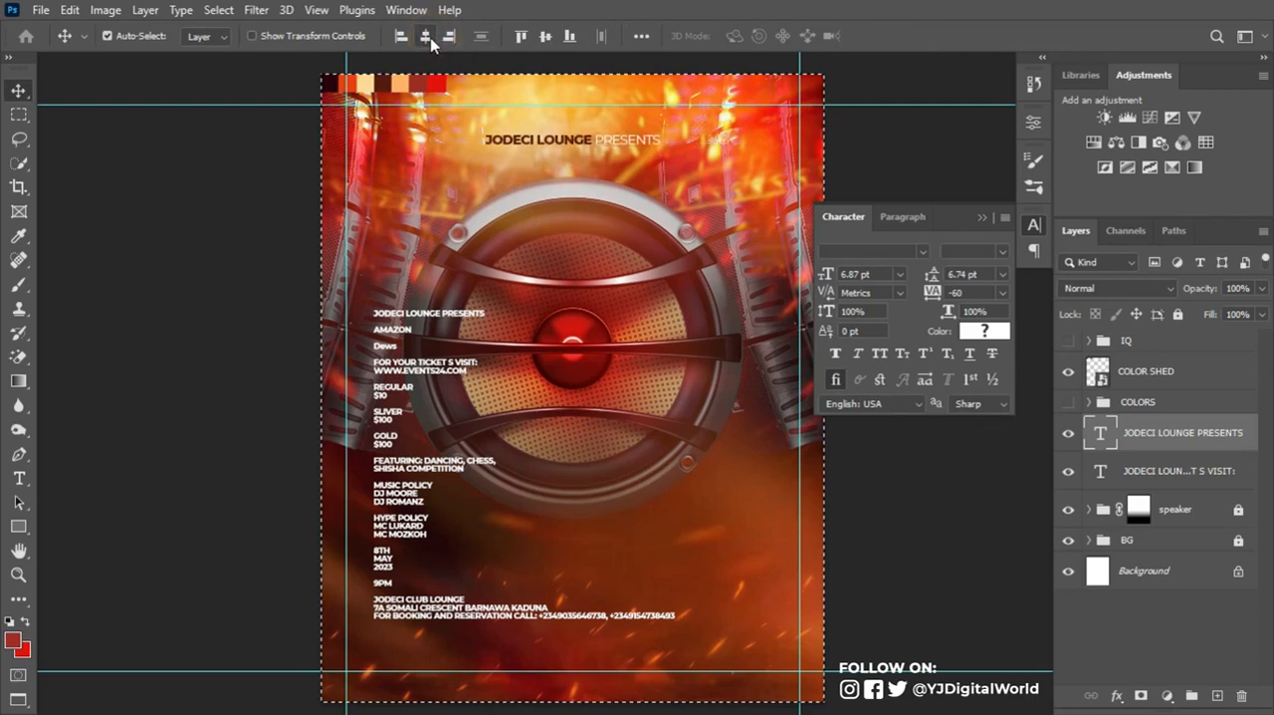
pyautogui.hotkey('ctrl', 'd')
# - Nudge the JODECI LOUNGE PRESENTS heading up toward the top margin guide
pyautogui.press('Up')
pyautogui.press('Up')
pyautogui.press('Up')
pyautogui.press('Up')
pyautogui.press('Up')
pyautogui.press('Up')
pyautogui.press('Up')
pyautogui.press('Up')
pyautogui.press('Up')
pyautogui.press('Up')
pyautogui.press('Up')
pyautogui.press('Up')
pyautogui.press('Up')
pyautogui.press('Up')
pyautogui.press('Up')
pyautogui.press('Up')
pyautogui.press('Up')
pyautogui.press('Up')
pyautogui.press('Up')
pyautogui.press('Up')
pyautogui.press('Up')
pyautogui.press('Up')
pyautogui.press('Up')
pyautogui.press('Up')
pyautogui.press('Up')
pyautogui.press('Up')
pyautogui.press('Up')
pyautogui.press('Up')
pyautogui.press('Up')
pyautogui.press('Up')
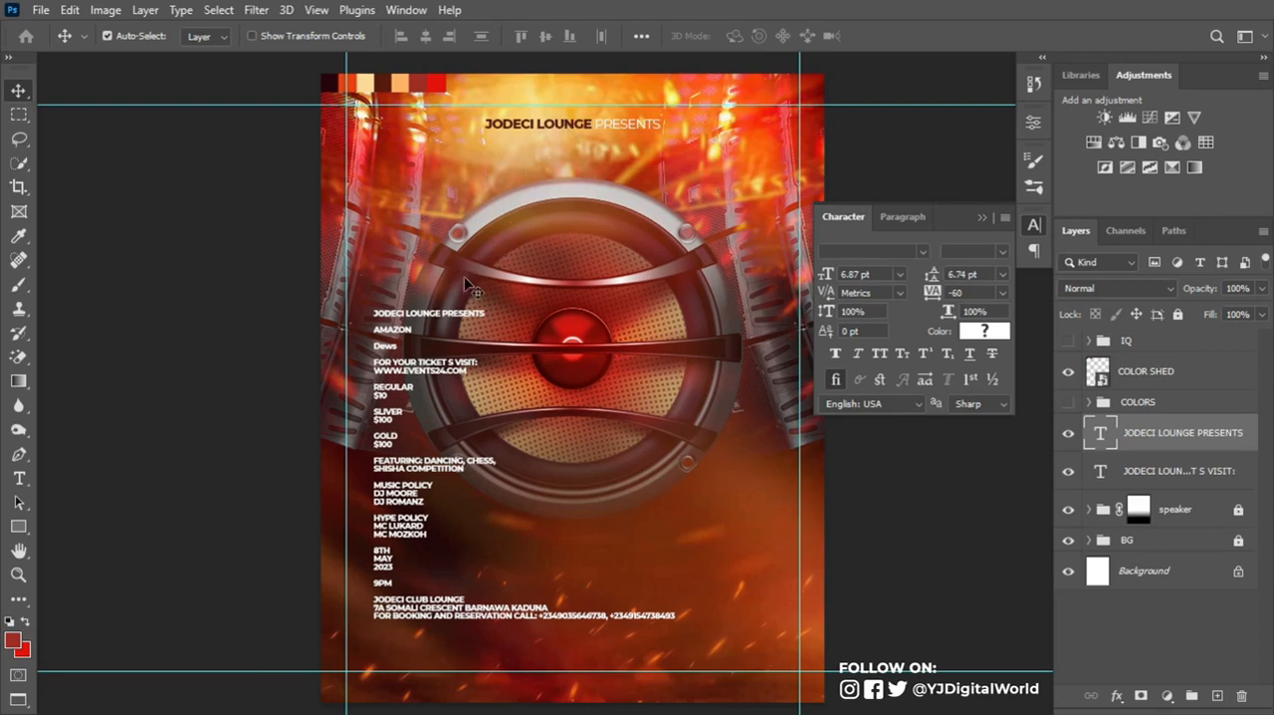
# - Lower the JODECI LOUNGE PRESENTS heading slightly and scale it down to about 94%
pyautogui.hotkey('ctrl', 't')
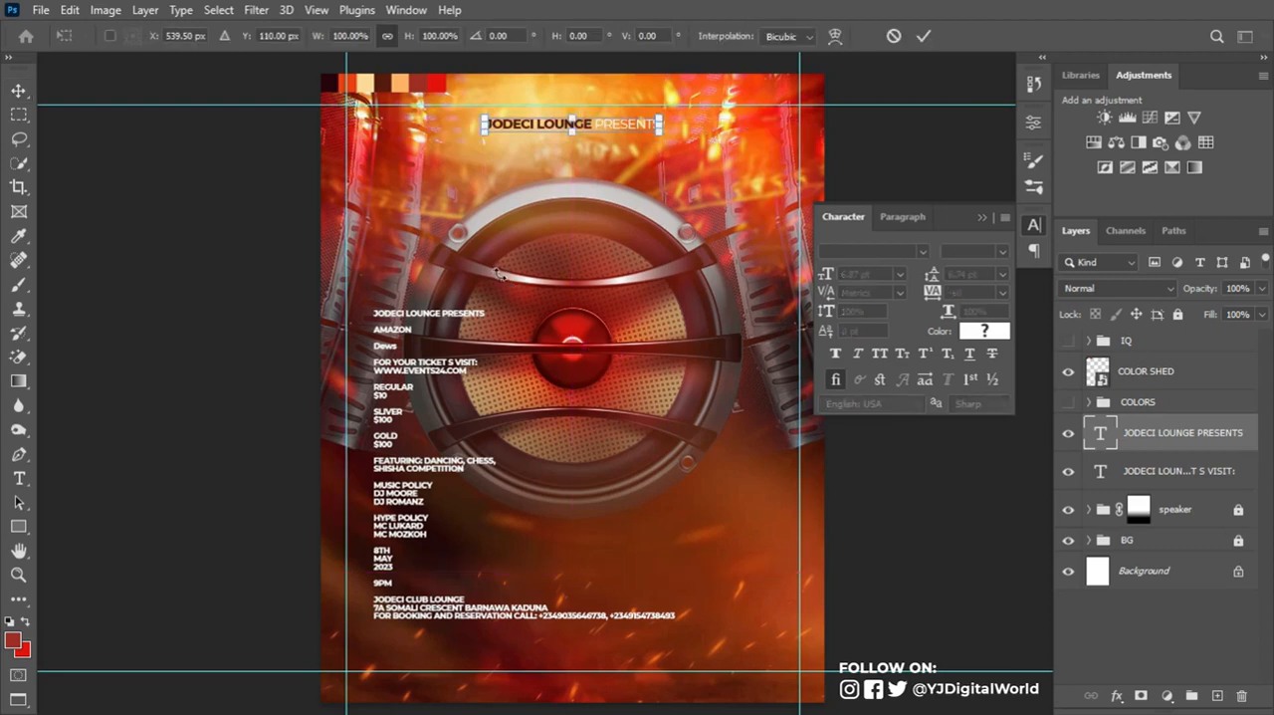
pyautogui.press('Down')
pyautogui.press('Down')
pyautogui.press('Down')
pyautogui.press('Down')
pyautogui.press('Down')
pyautogui.press('Down')
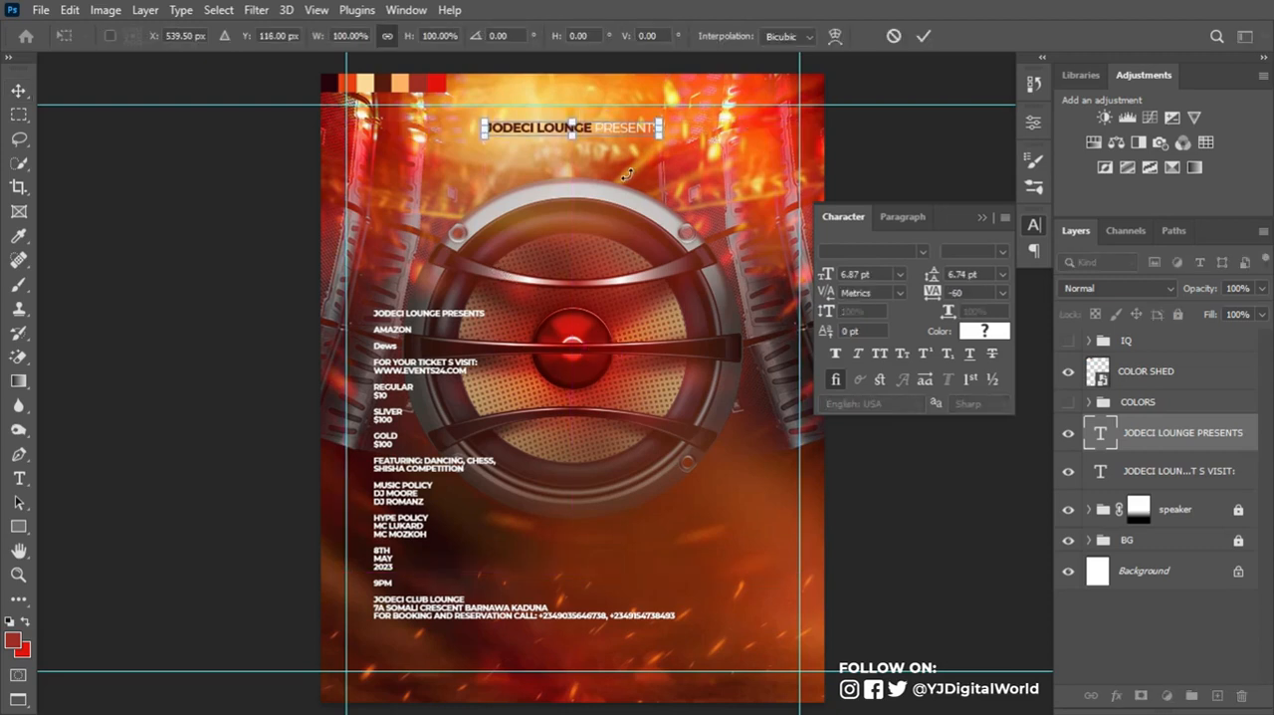
pyautogui.moveTo(658, 136); pyautogui.dragTo(654, 137)
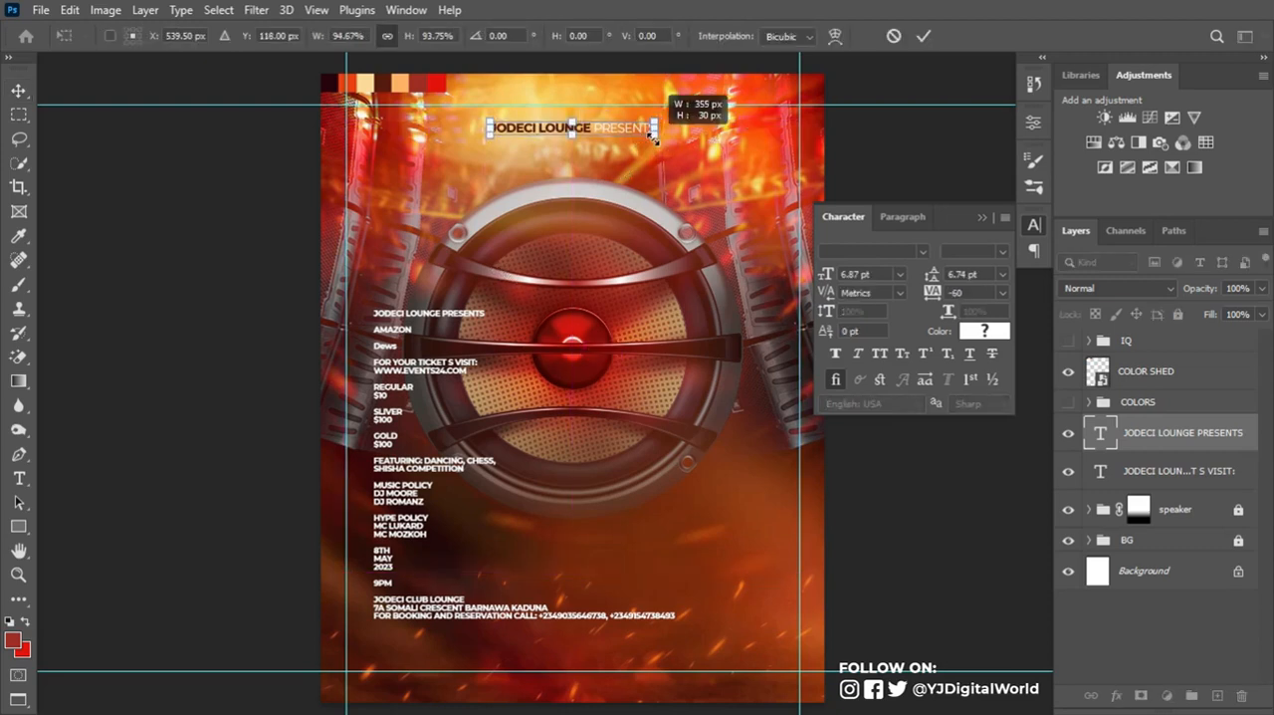
pyautogui.press('Return')
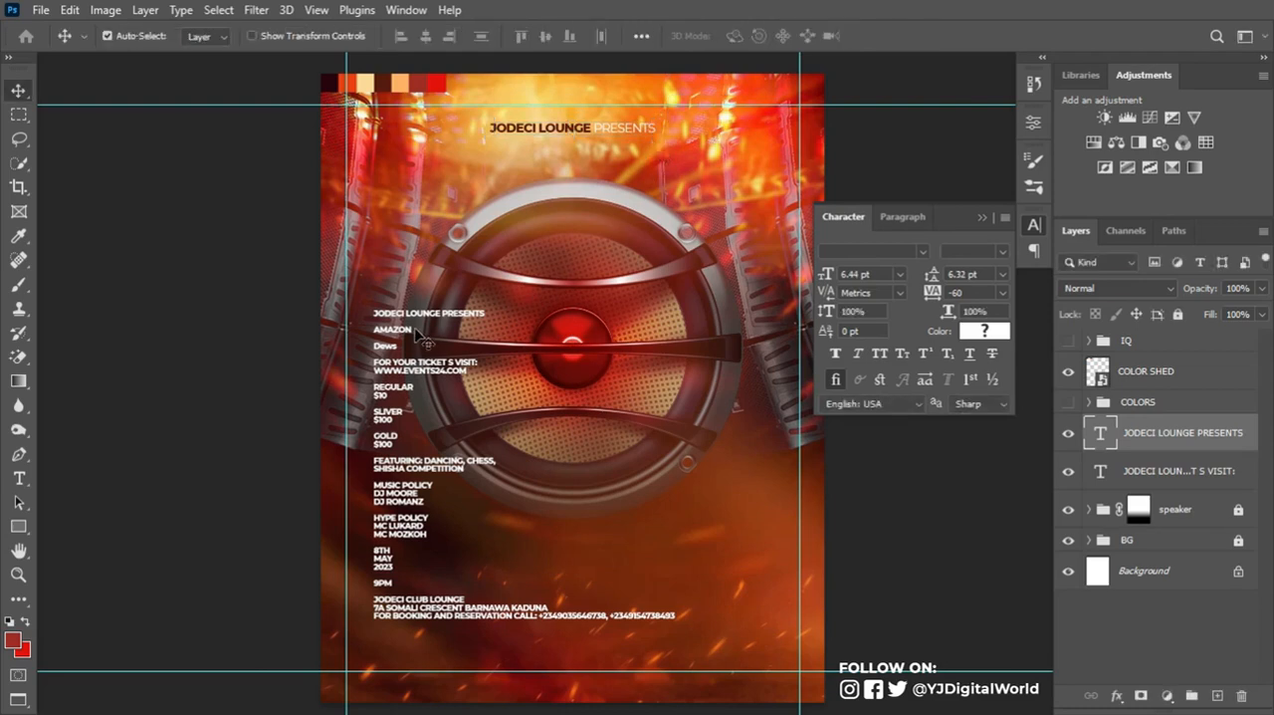
# - Delete the JODECI LOUNGE PRESENTS line from the event details text and cut out the word AMAZON
pyautogui.press('t')
pyautogui.moveTo(375, 309); pyautogui.dragTo(490, 314)
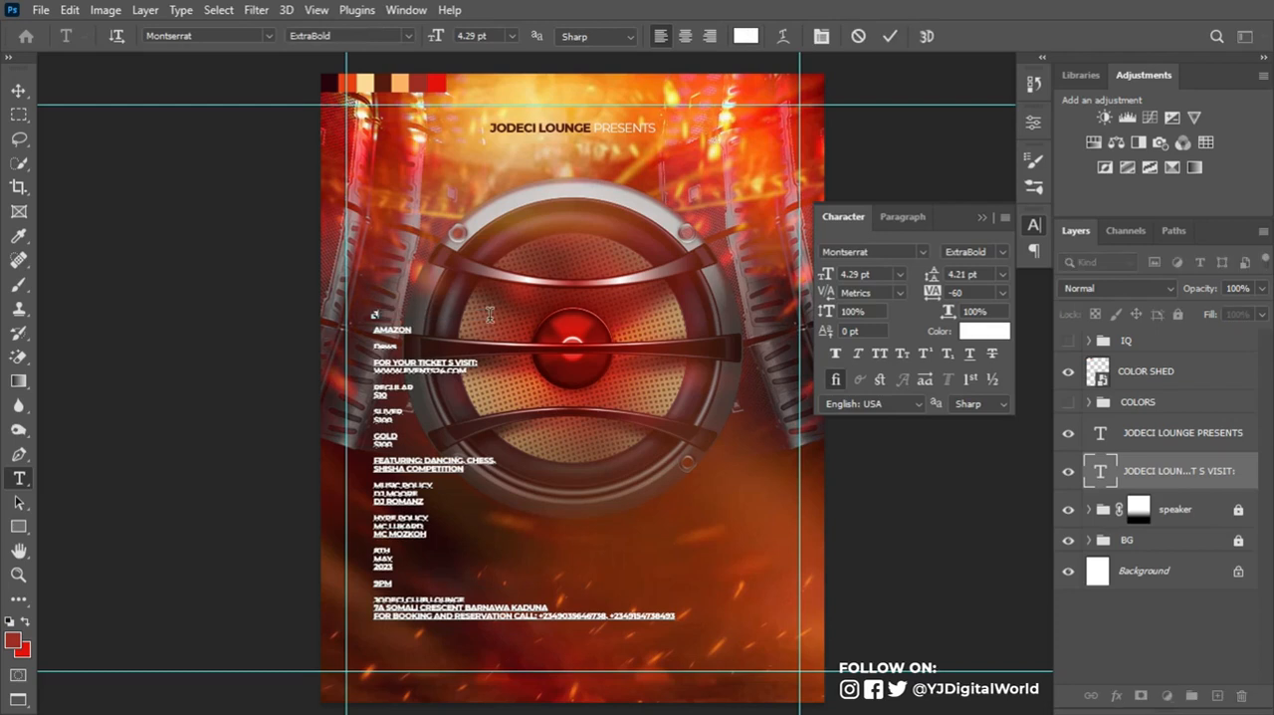
pyautogui.press('BackSpace')
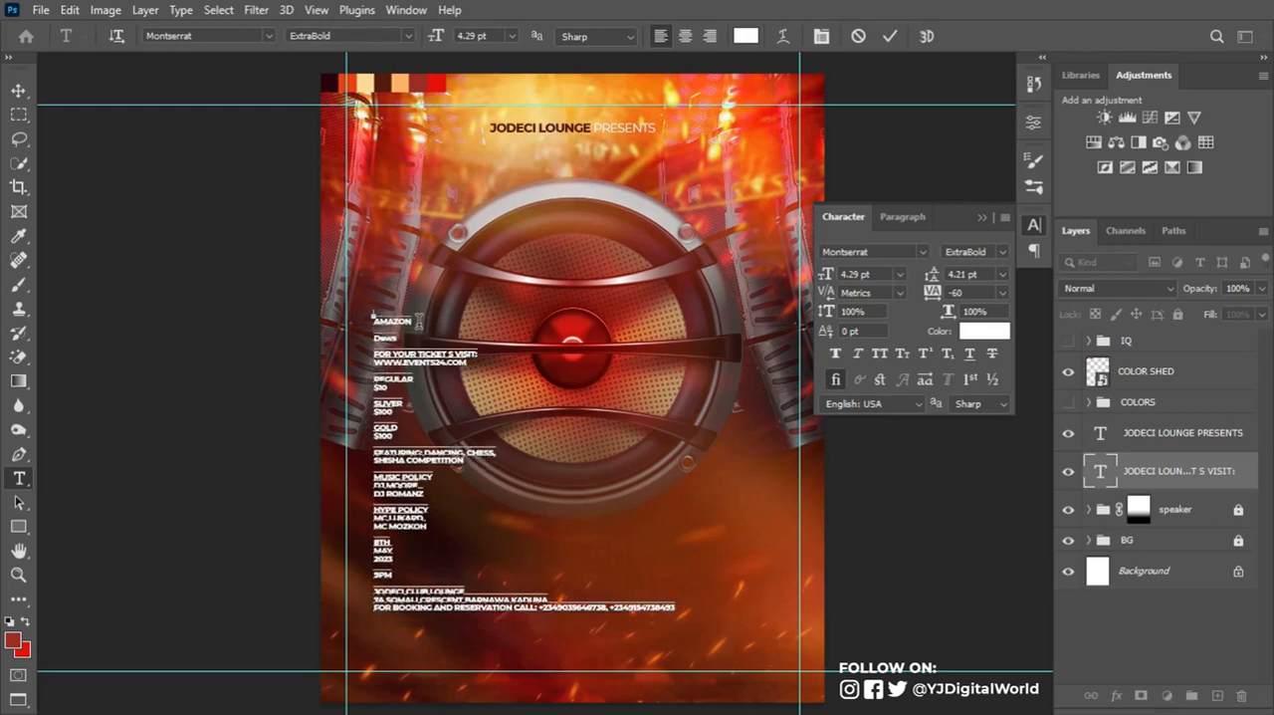
pyautogui.press('Delete')
pyautogui.doubleClick(418, 319)
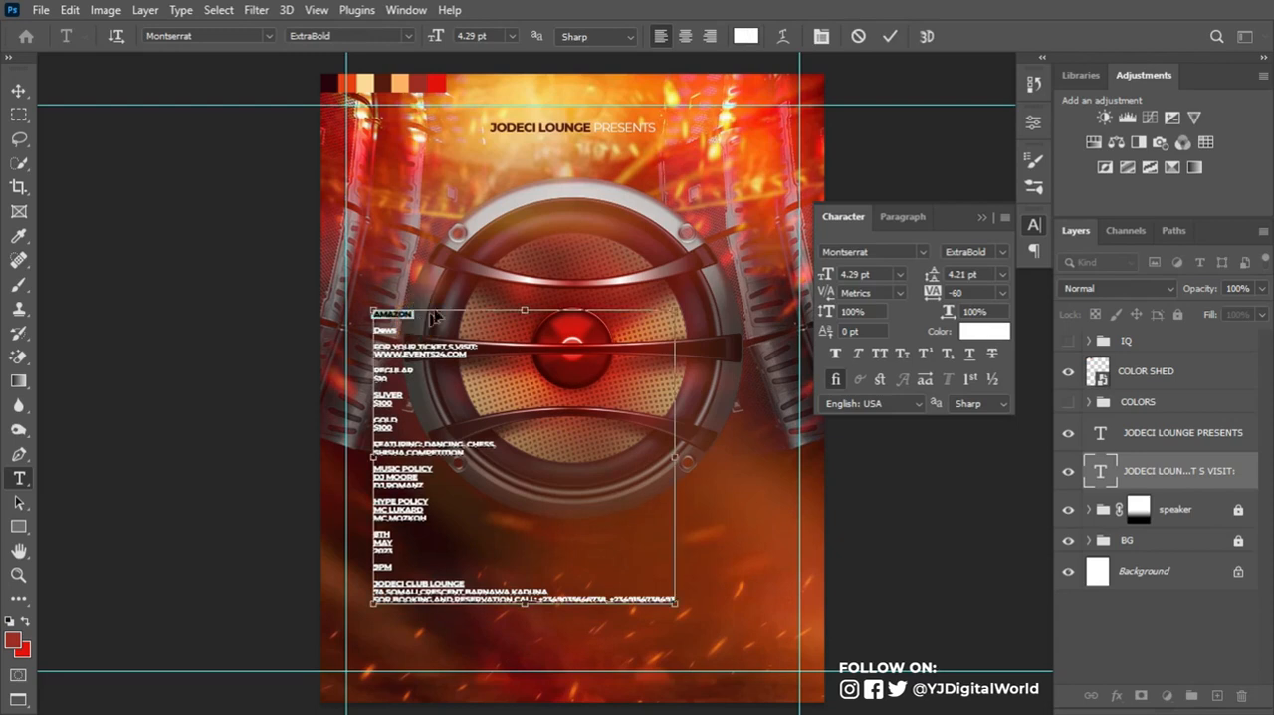
pyautogui.hotkey('ctrl', 'x')
pyautogui.press('Delete')
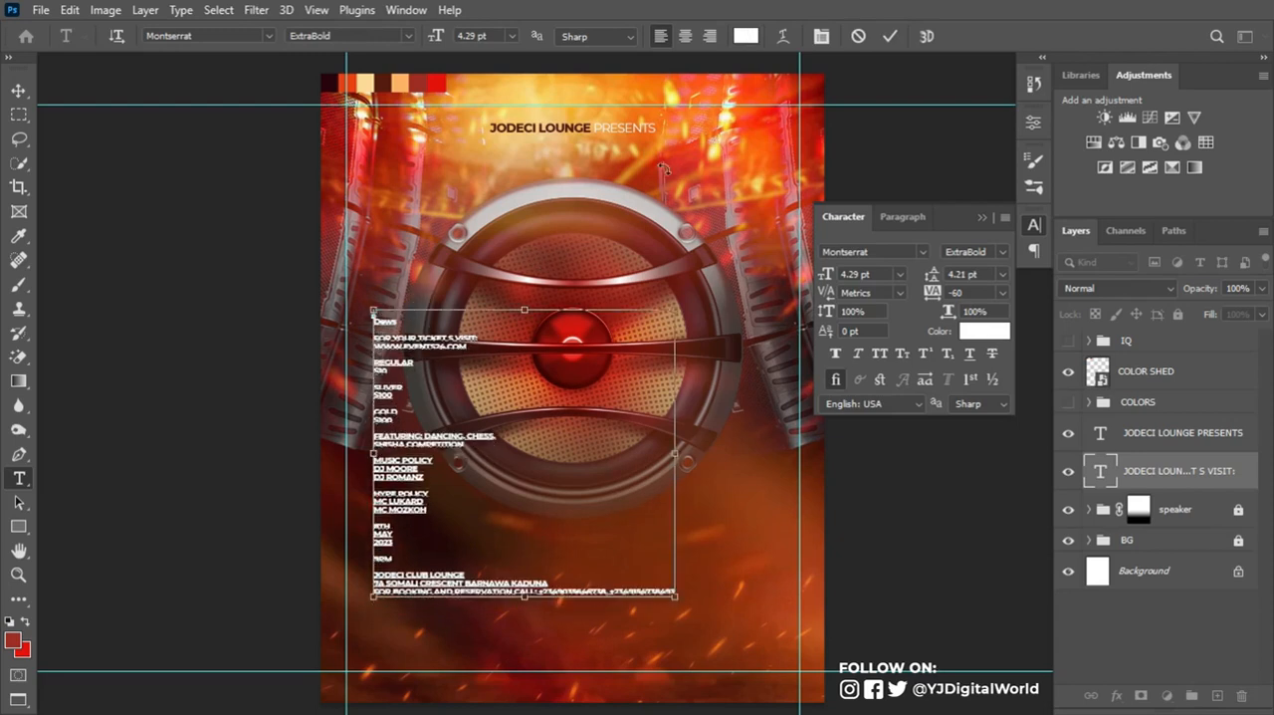
pyautogui.click(888, 36)
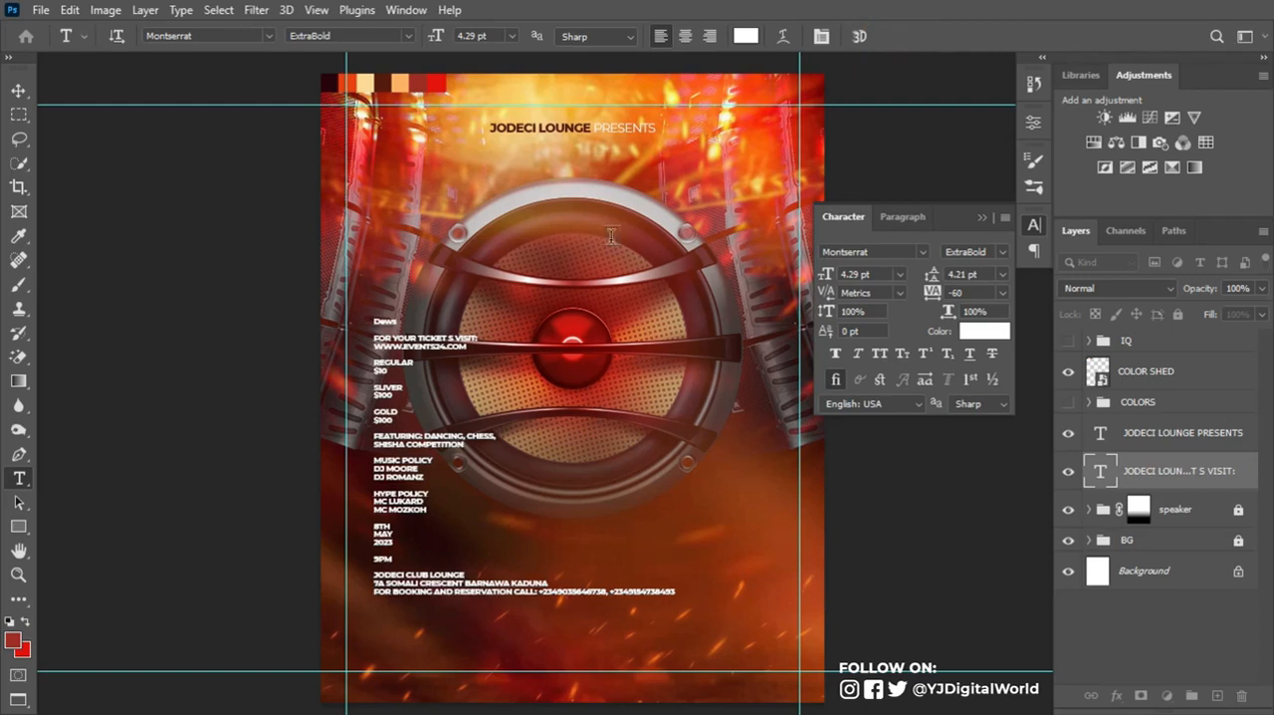
# - Move the event details lower on the flyer and place AMAZON in a new text layer above them
pyautogui.moveTo(414, 353); pyautogui.dragTo(430, 434)
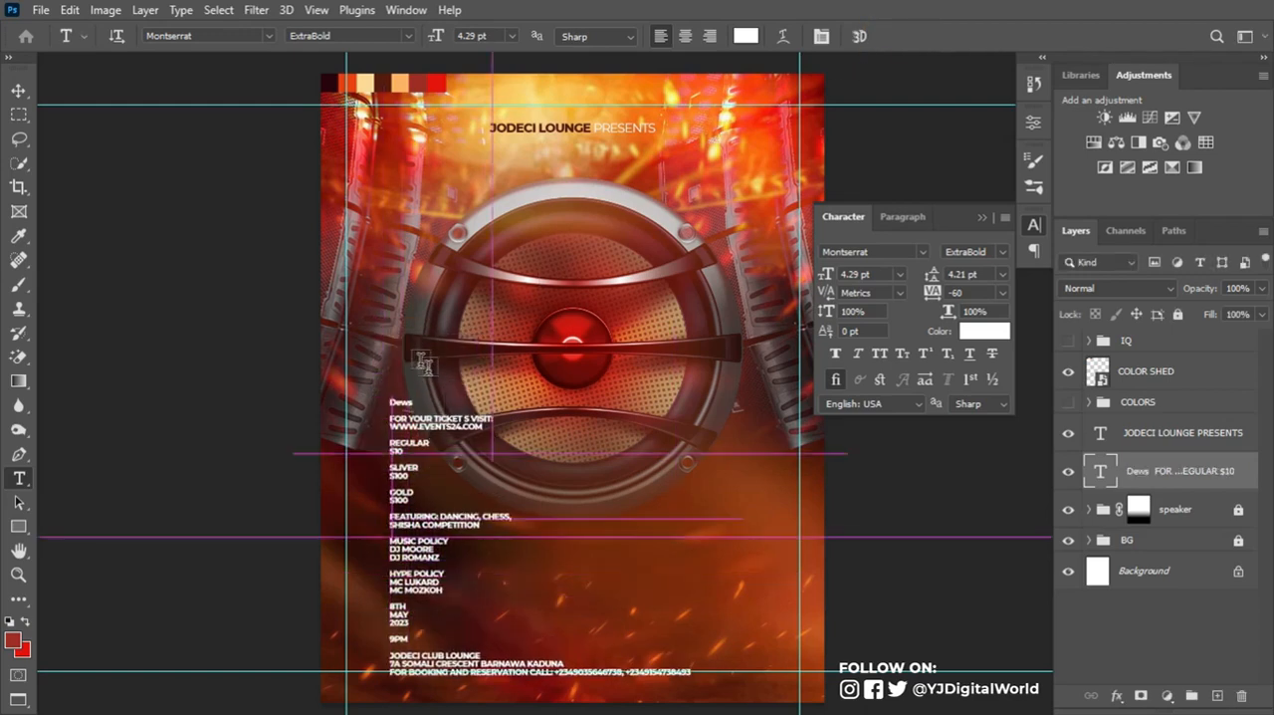
pyautogui.click(414, 282)
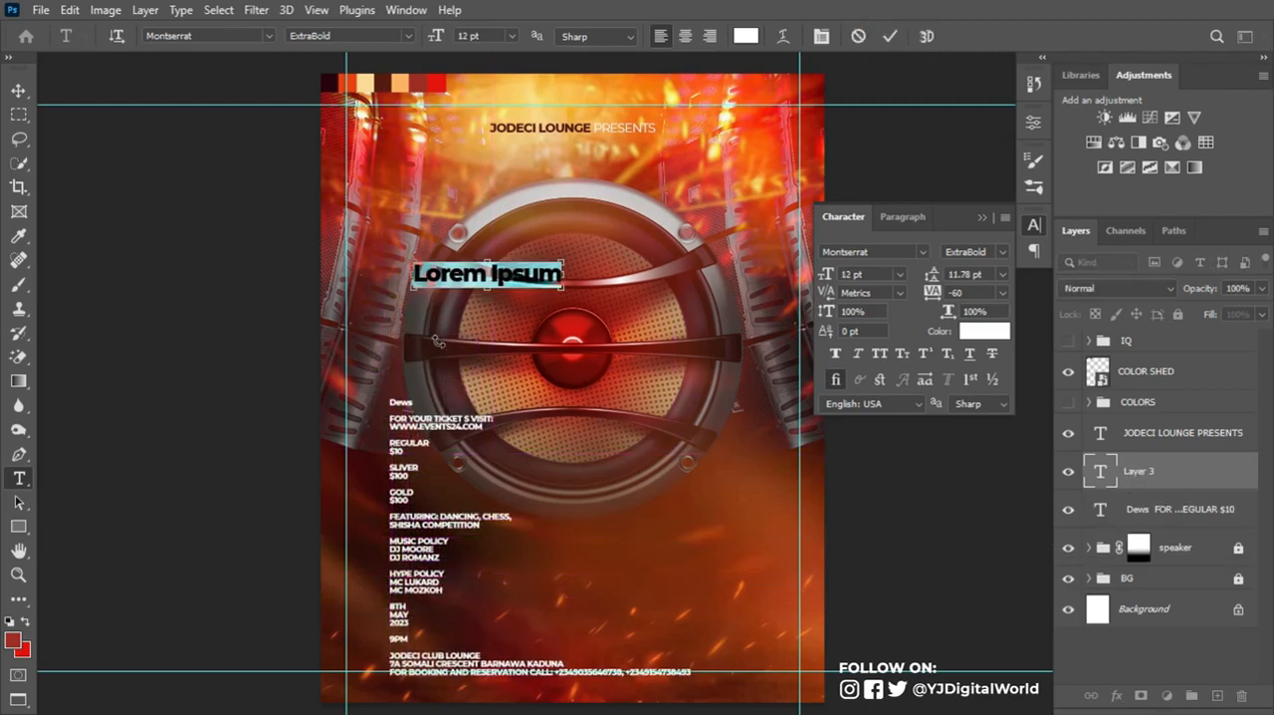
pyautogui.write('AMAZON')
pyautogui.click(889, 36)
# - Set the AMAZON title's font to Devant Medium
pyautogui.click(896, 252)
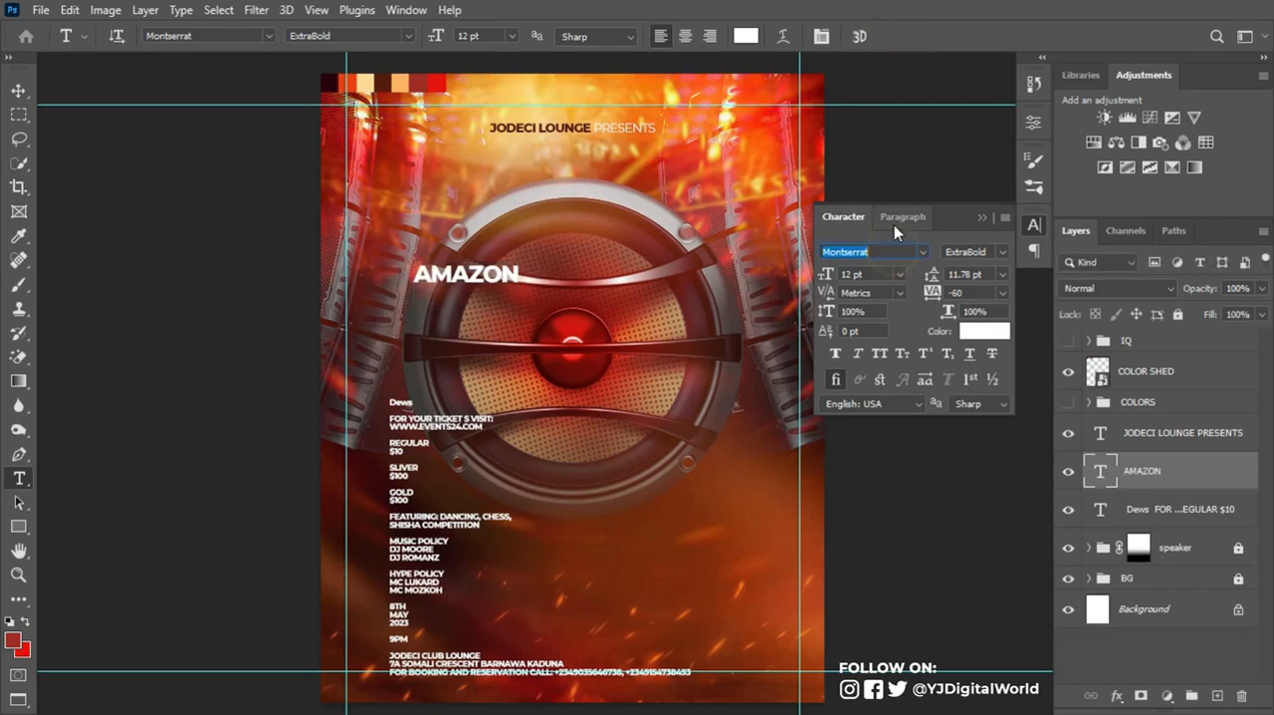
pyautogui.write('d')
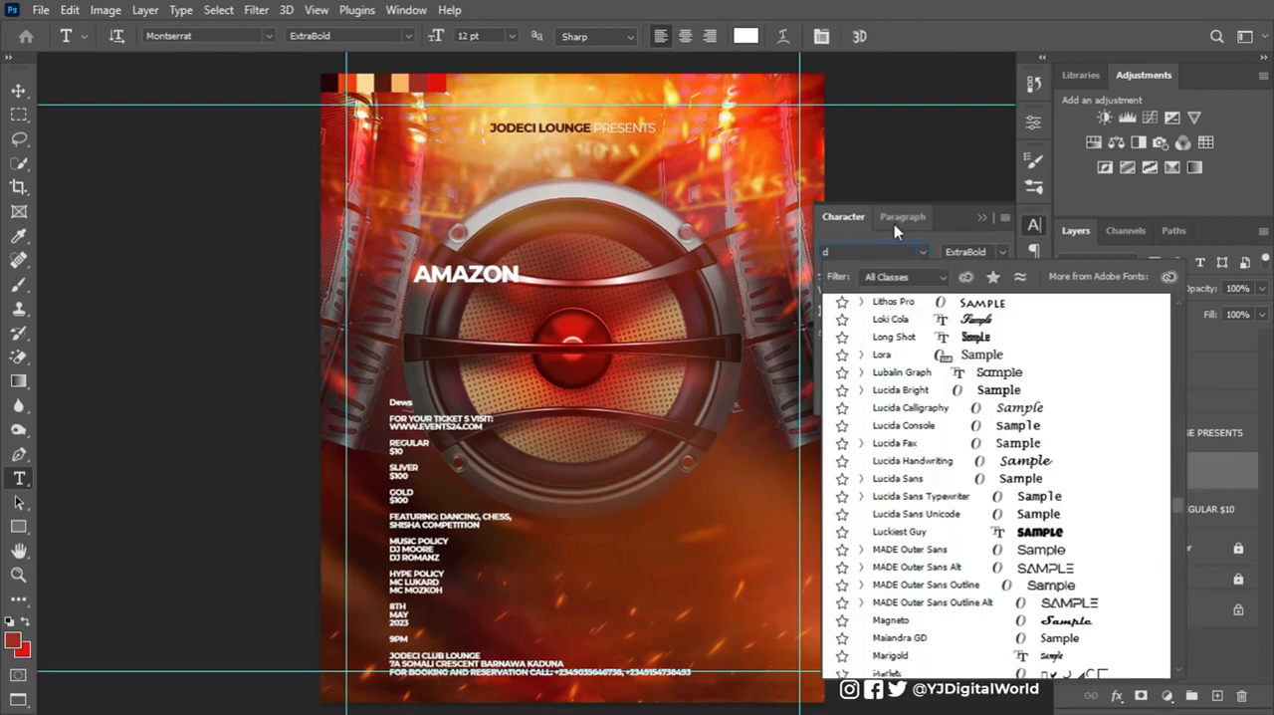
pyautogui.write('ev')
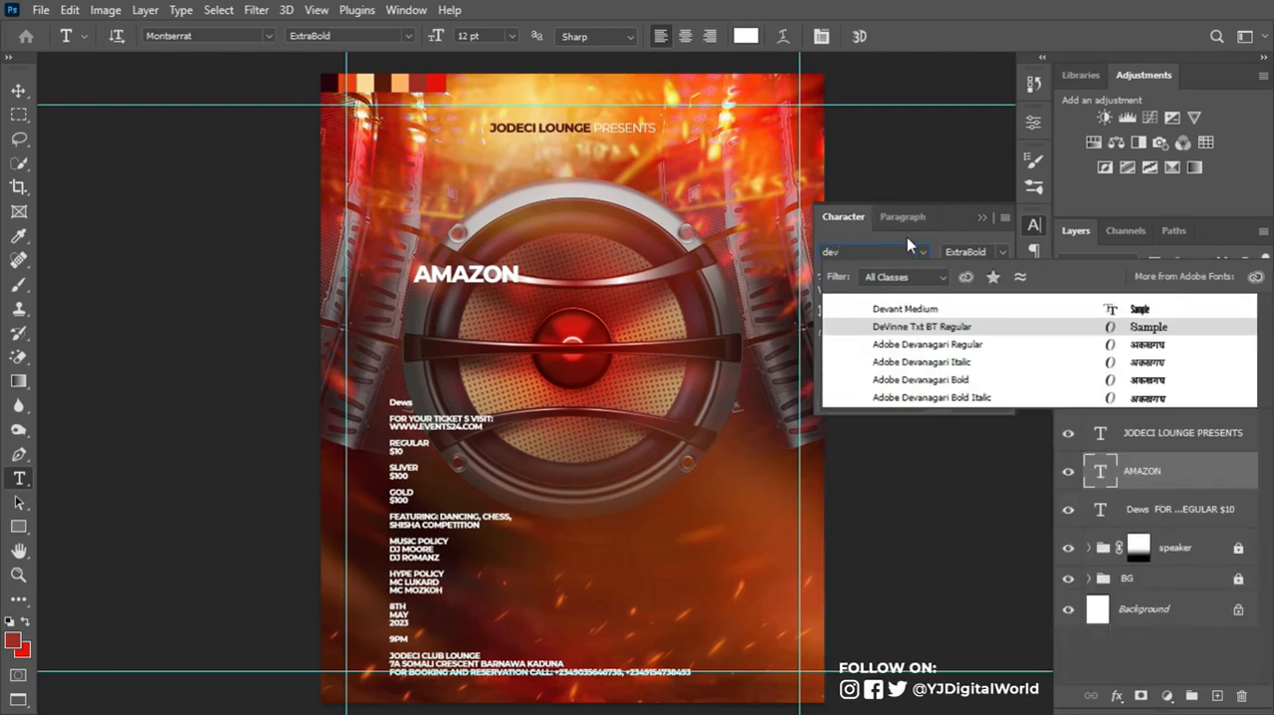
pyautogui.click(948, 309)
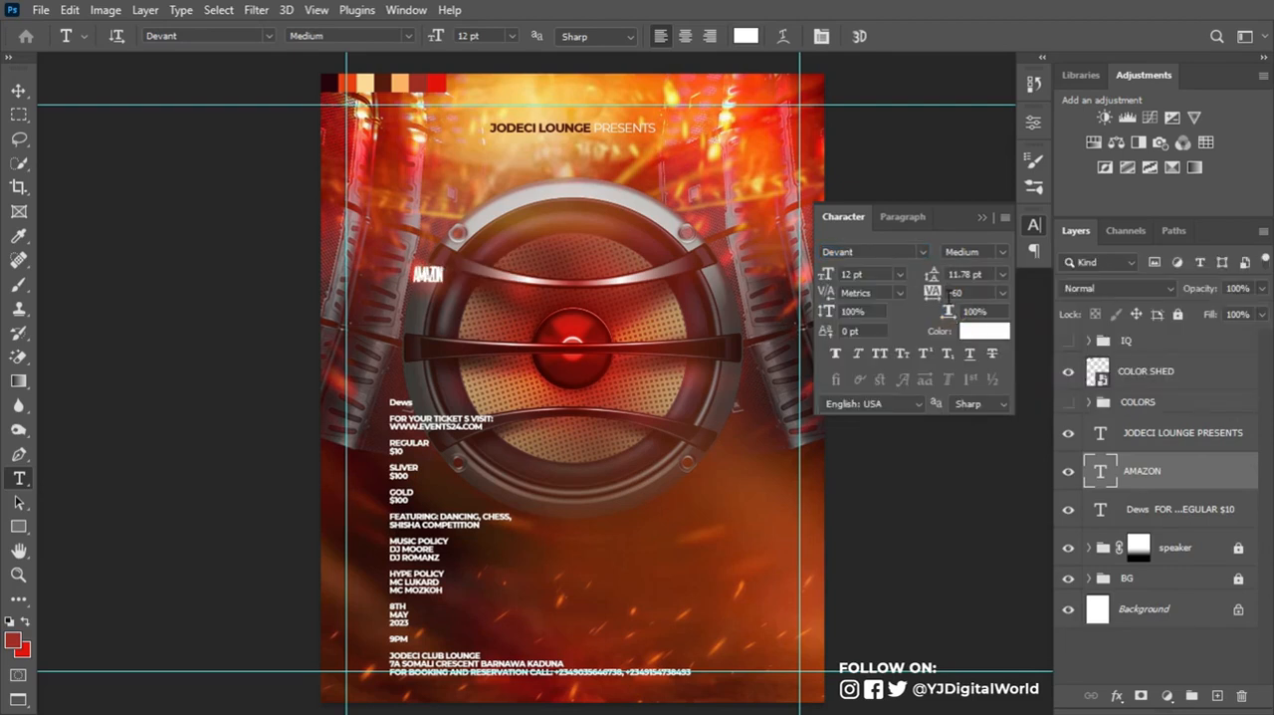
# - Scale the AMAZON title up to about 632% over the speaker and set its tracking to -20
pyautogui.hotkey('ctrl', 't')
pyautogui.moveTo(450, 312); pyautogui.dragTo(667, 428)
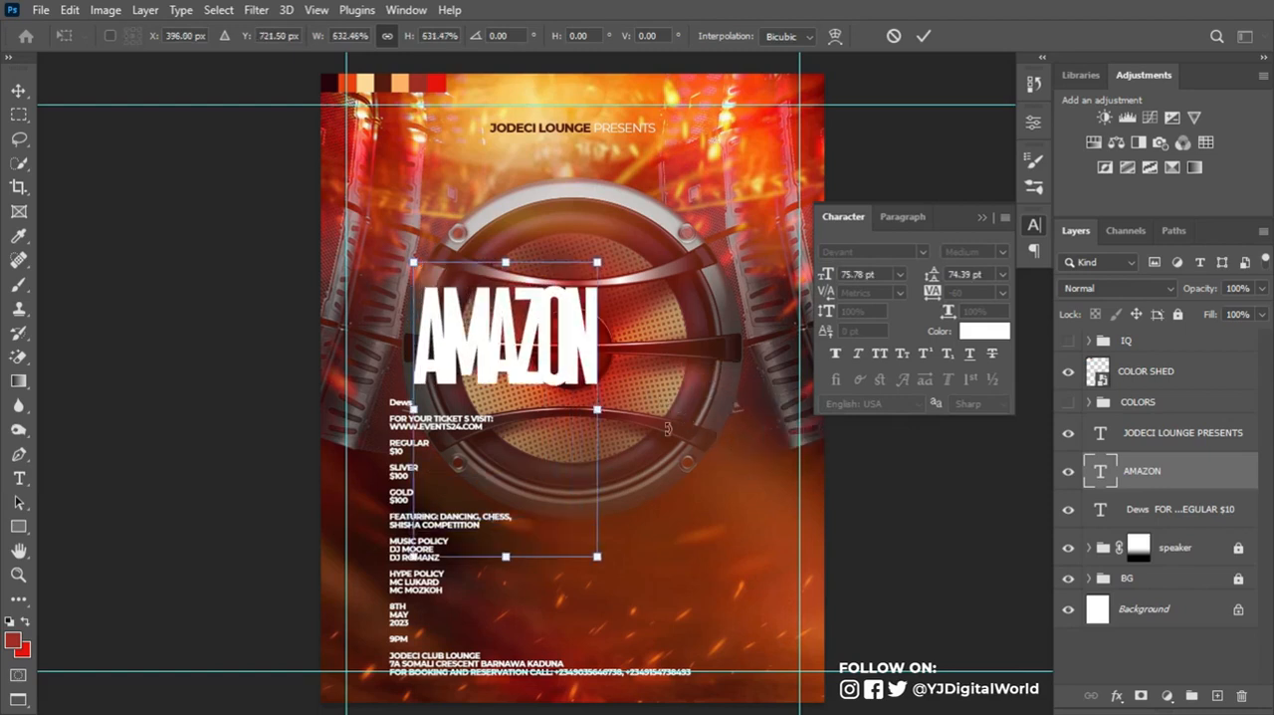
pyautogui.moveTo(546, 357); pyautogui.dragTo(600, 337)
pyautogui.press('Return')
pyautogui.moveTo(929, 294); pyautogui.dragTo(933, 298)
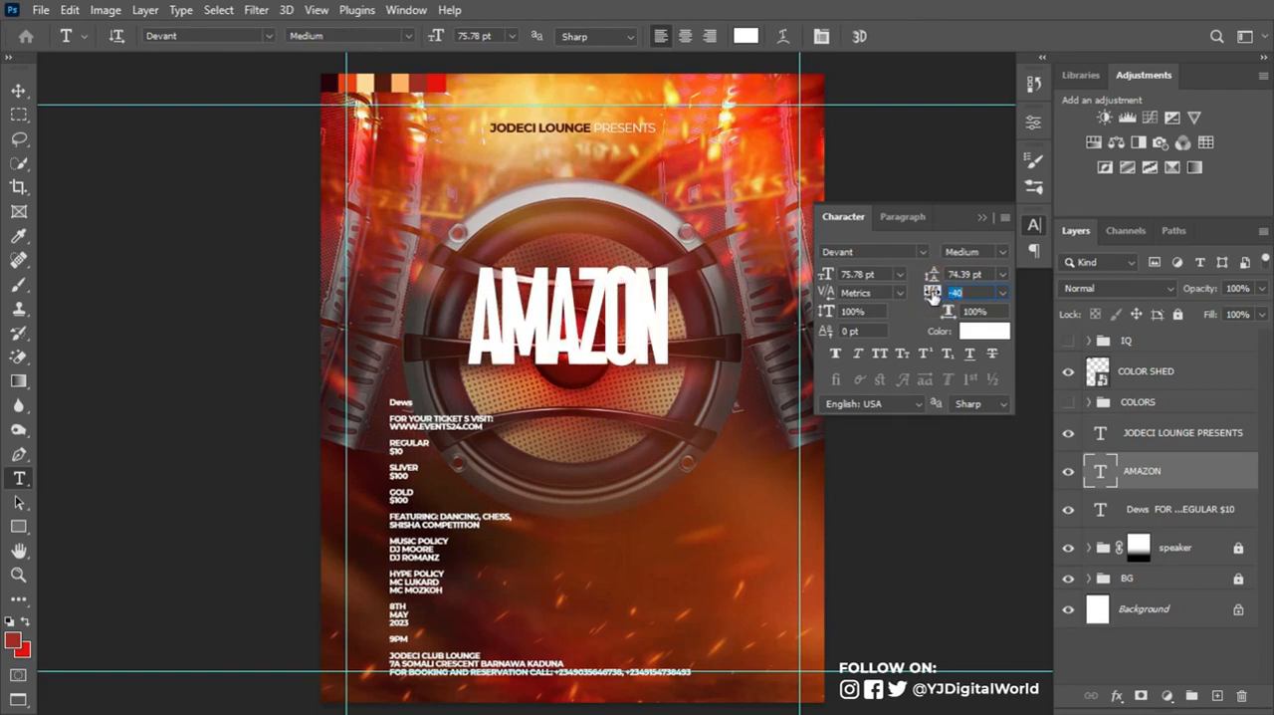
pyautogui.moveTo(932, 296); pyautogui.dragTo(930, 295)
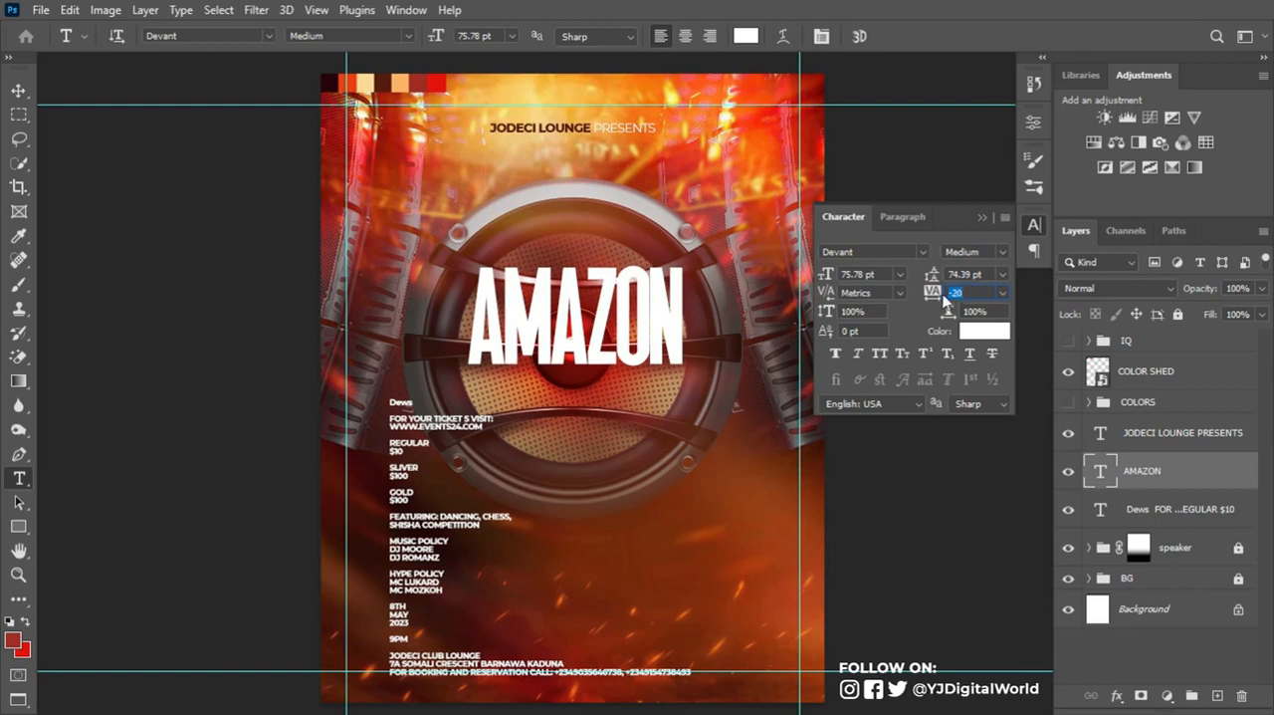
# - Enlarge the AMAZON title from its center to about 145%
pyautogui.click(18, 93)
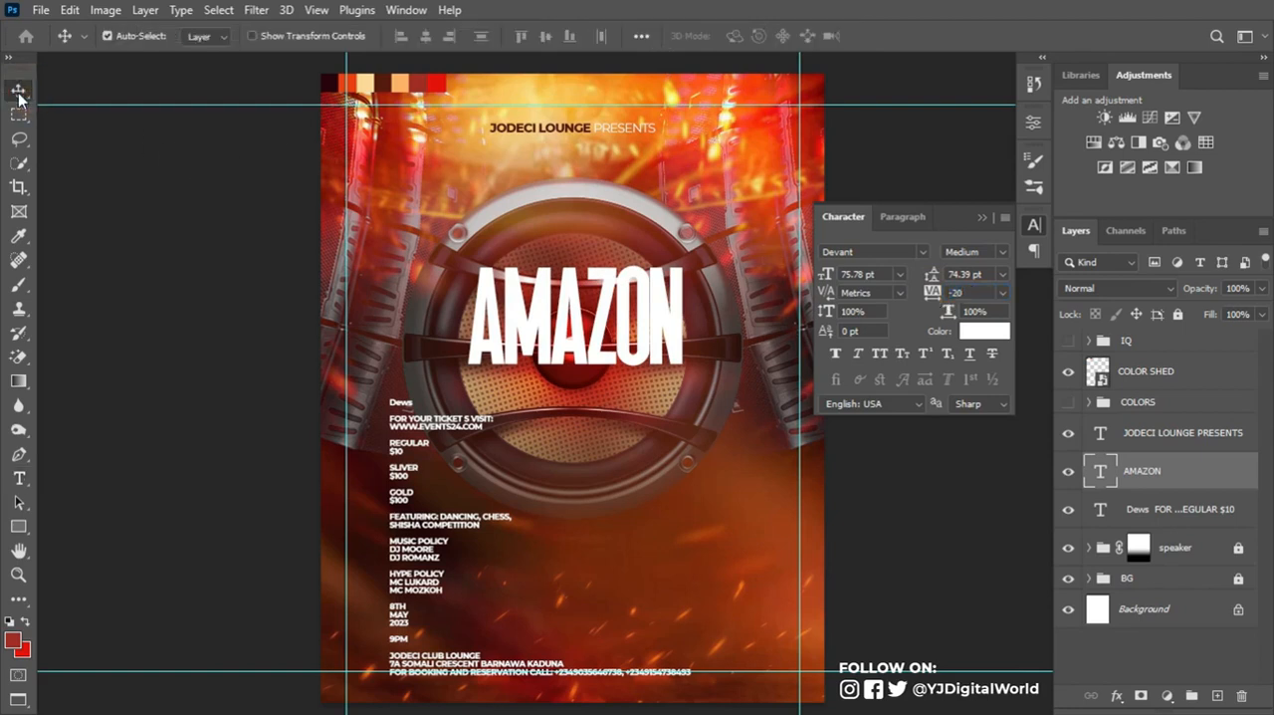
pyautogui.hotkey('ctrl', 't')
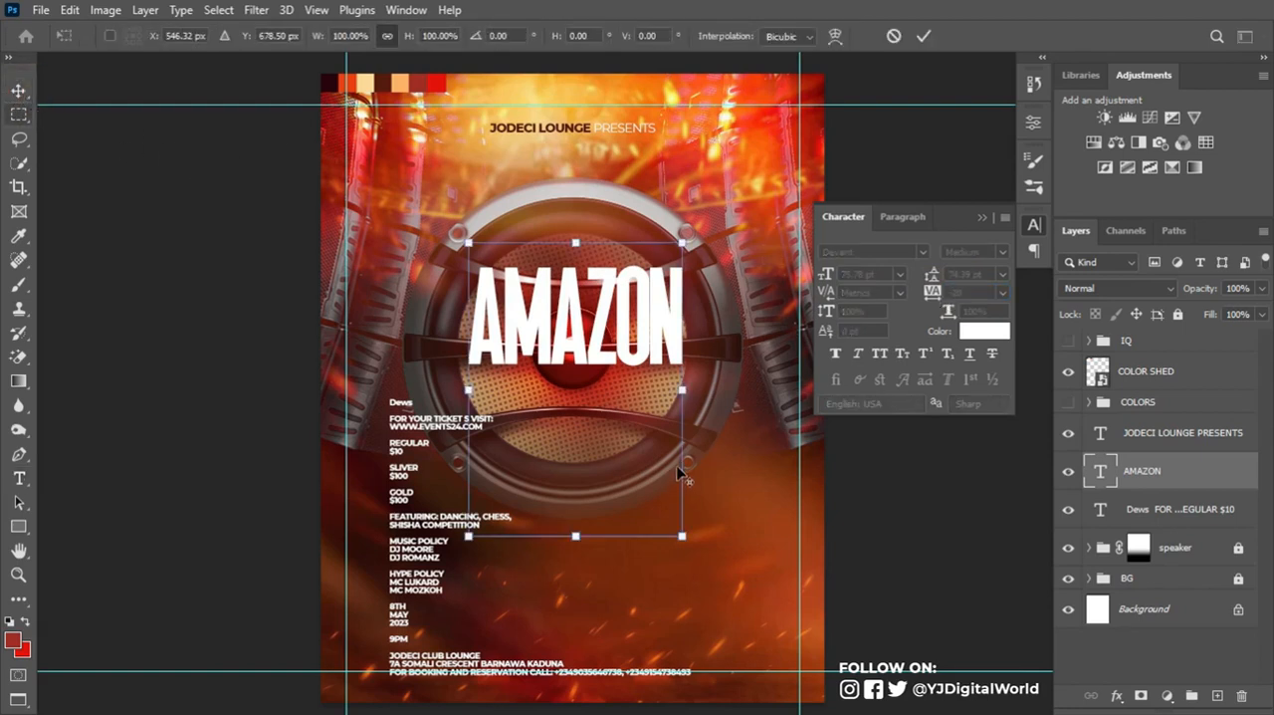
pyautogui.moveTo(683, 390); pyautogui.dragTo(730, 389)
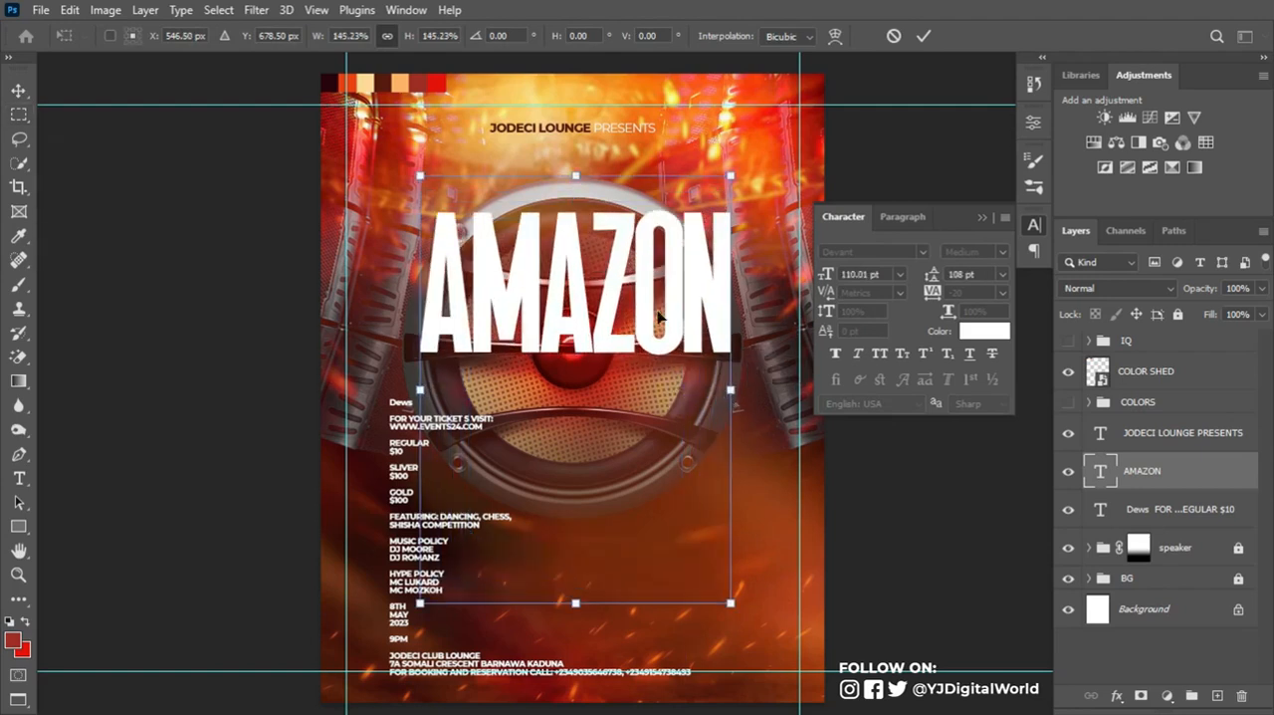
pyautogui.press('Return')
# - Move the AMAZON title about 136 px down over the speaker and enlarge it to about 126 pt
pyautogui.press('t')
pyautogui.hotkey('ctrl', 't')
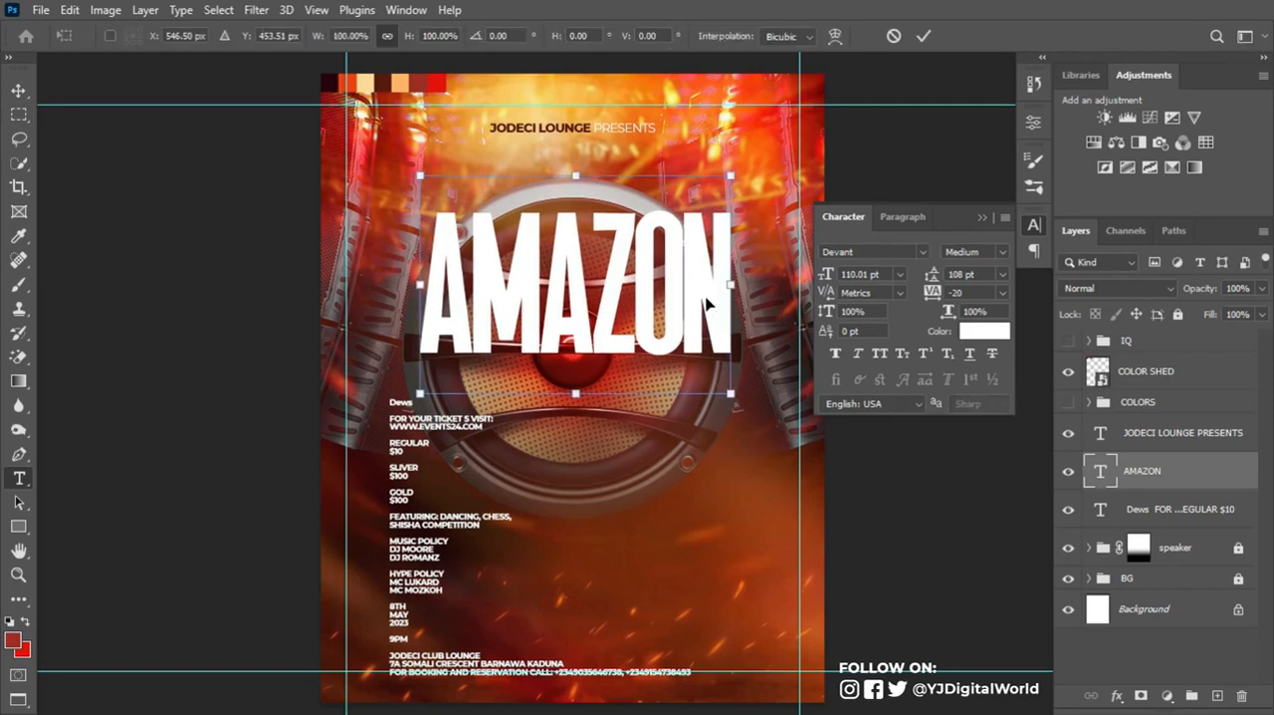
pyautogui.moveTo(730, 393); pyautogui.dragTo(738, 403)
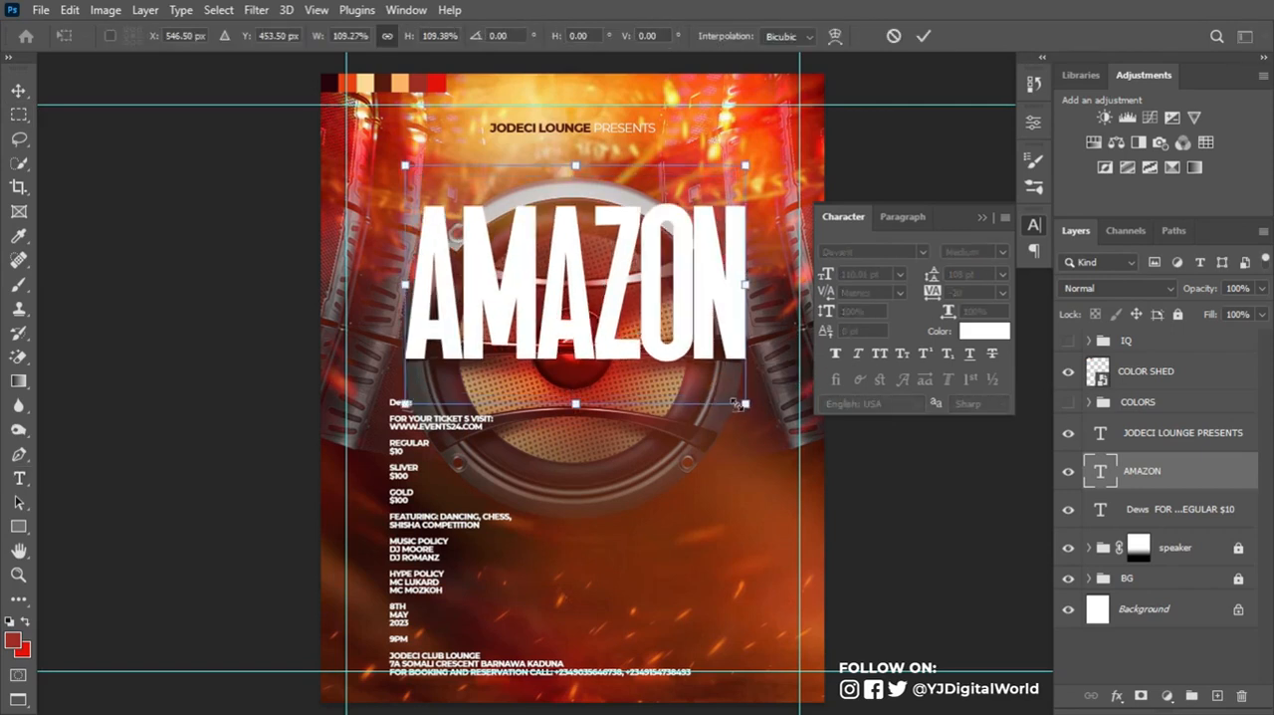
pyautogui.moveTo(677, 215); pyautogui.dragTo(677, 351)
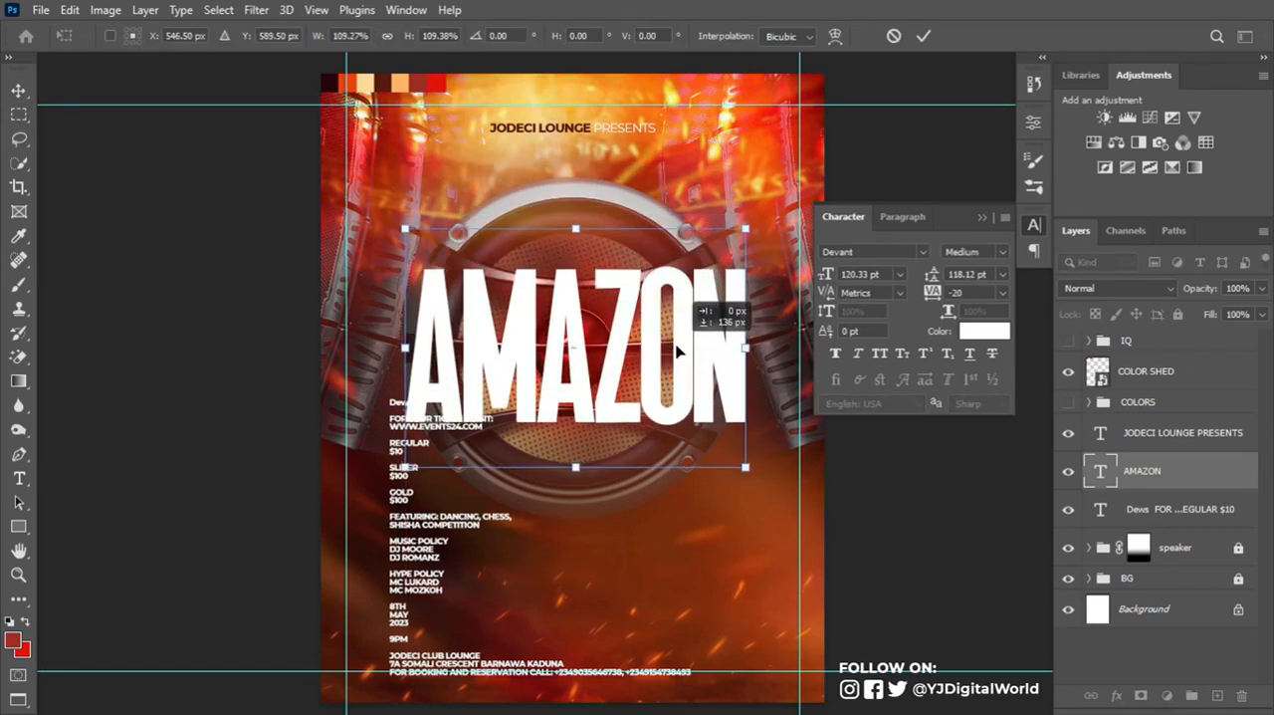
pyautogui.moveTo(746, 466); pyautogui.dragTo(754, 473)
pyautogui.press('Return')
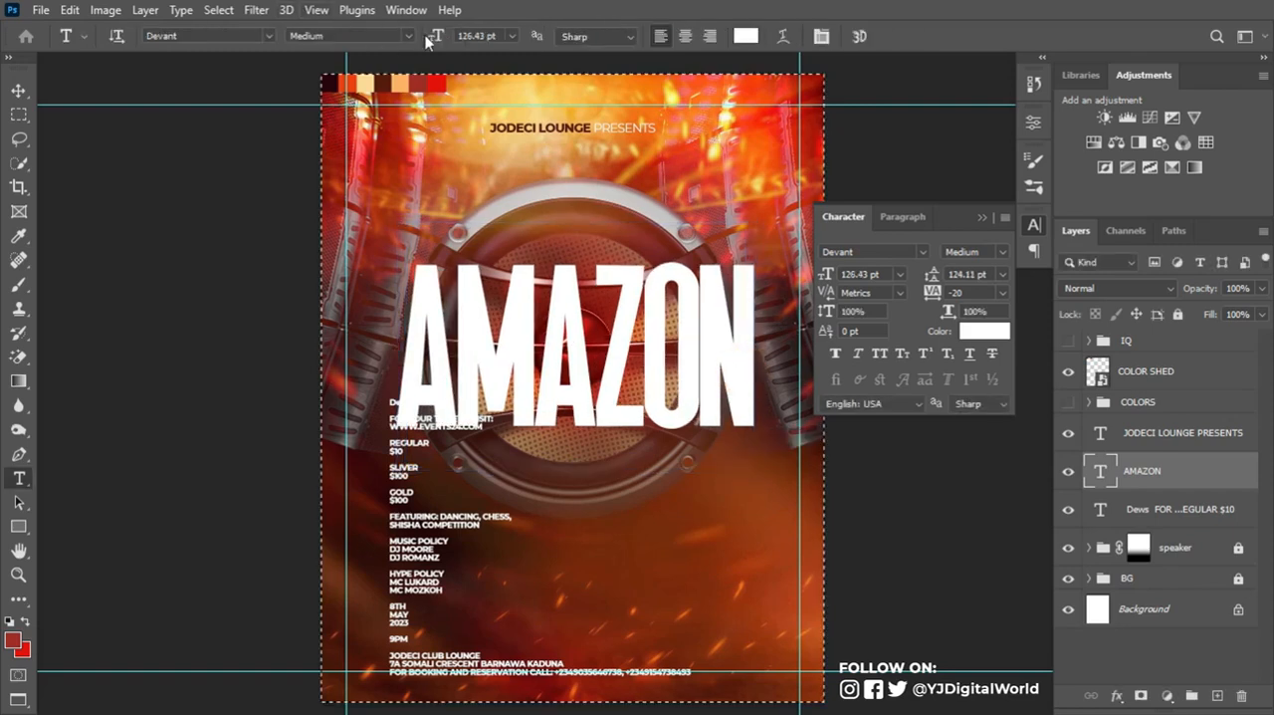
# - Center the AMAZON title horizontally on the canvas and clear the selection
pyautogui.press('v')
pyautogui.click(428, 37)
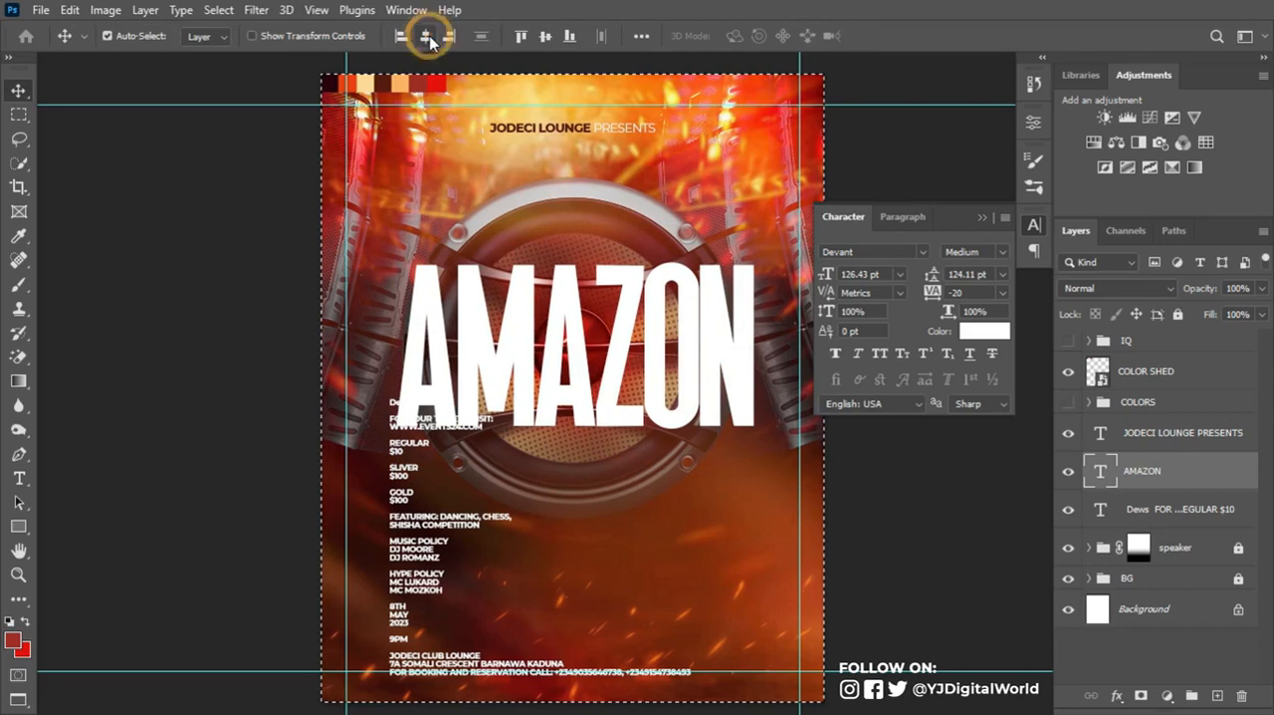
pyautogui.hotkey('ctrl', 'd')
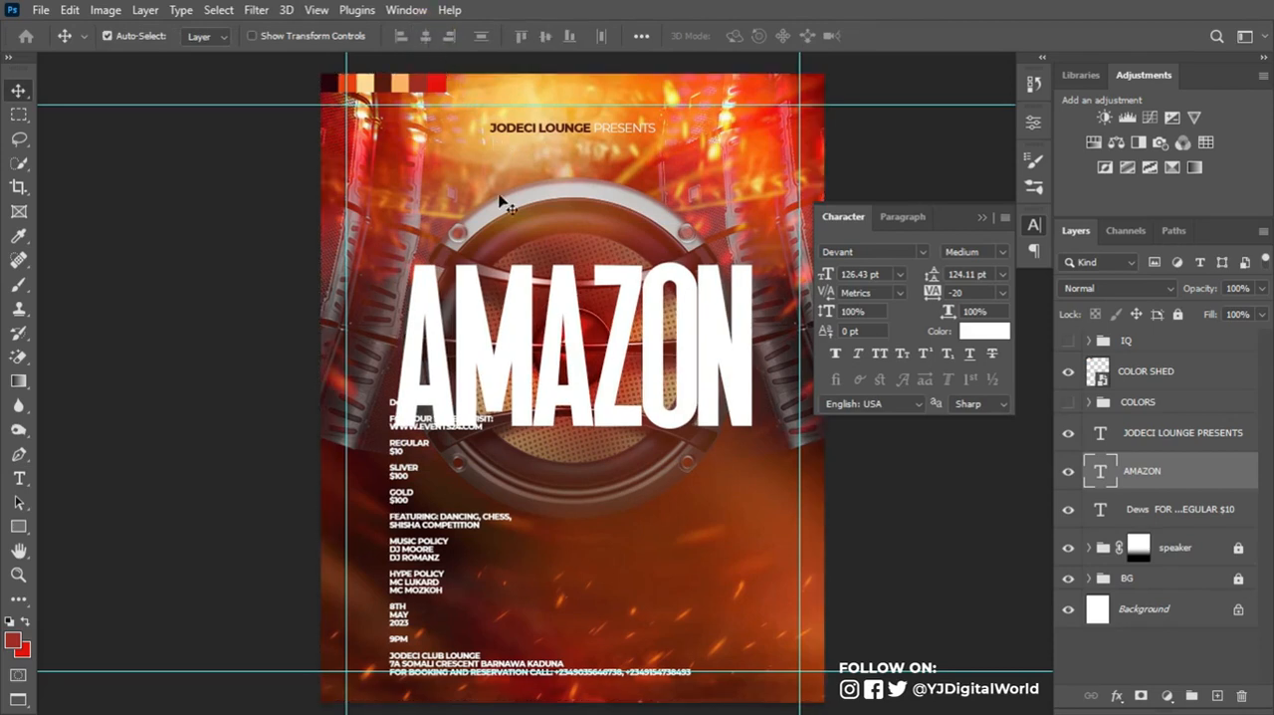
# - Hide the event details text layer and recolor the AMAZON title orange, ed7217
pyautogui.click(1067, 508)
pyautogui.press('t')
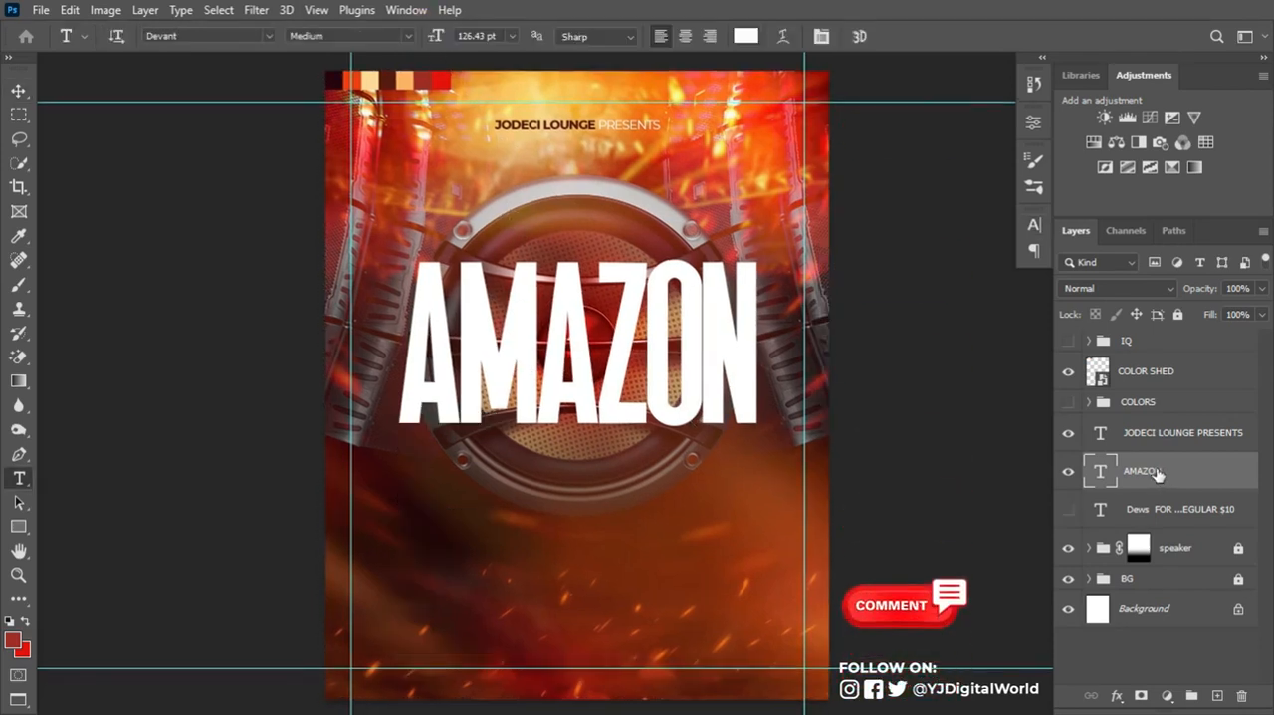
pyautogui.click(1034, 225)
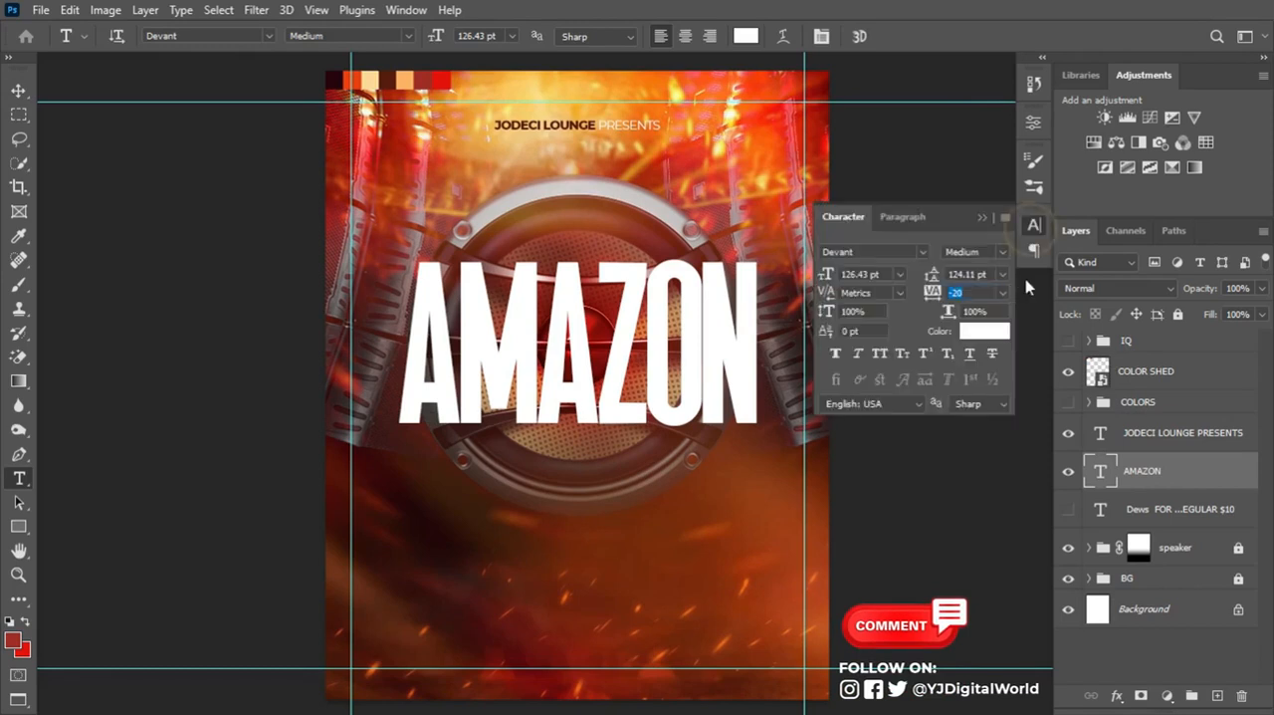
pyautogui.click(997, 334)
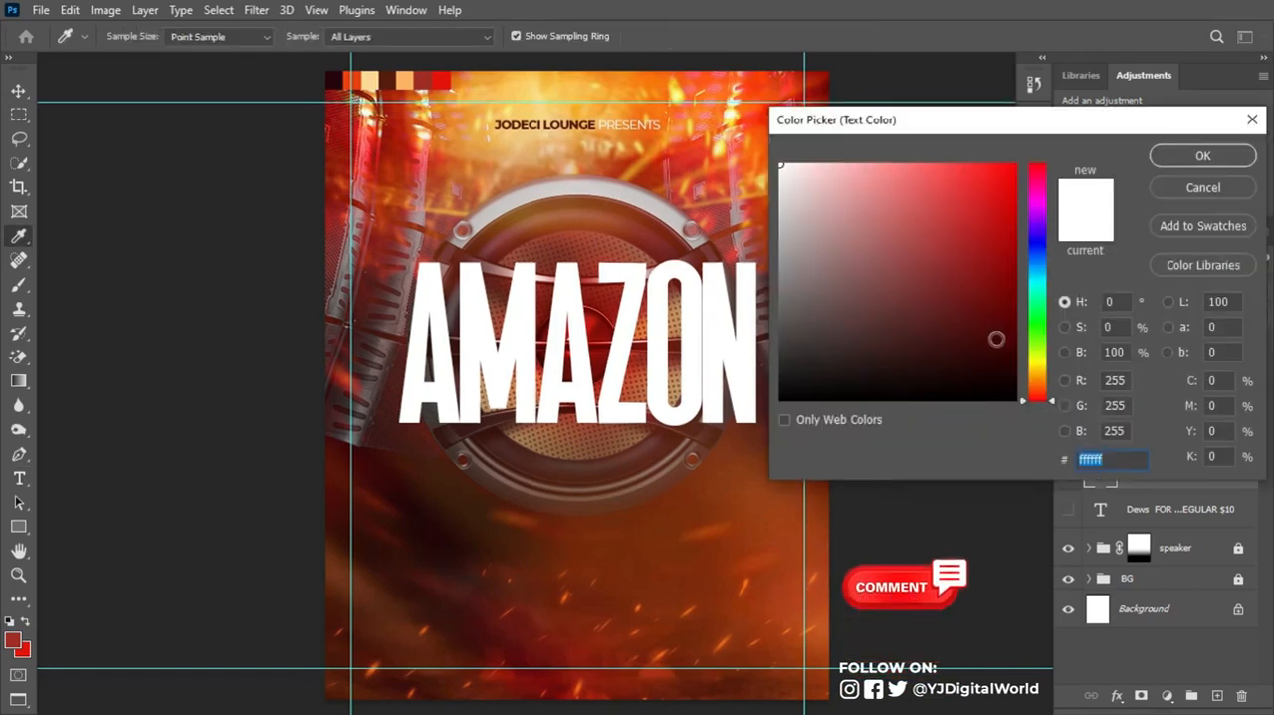
pyautogui.hotkey('ctrl', 'v')
pyautogui.click(1197, 157)
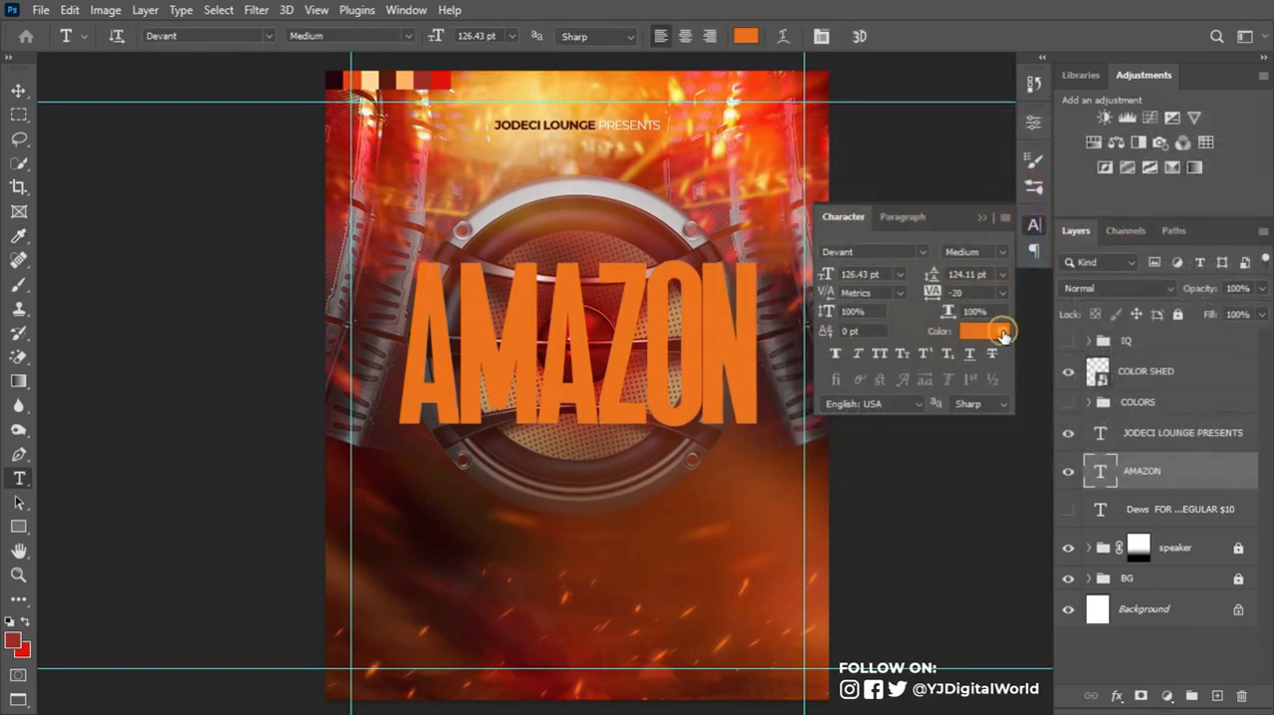
pyautogui.click(1002, 335)
pyautogui.click(1121, 459)
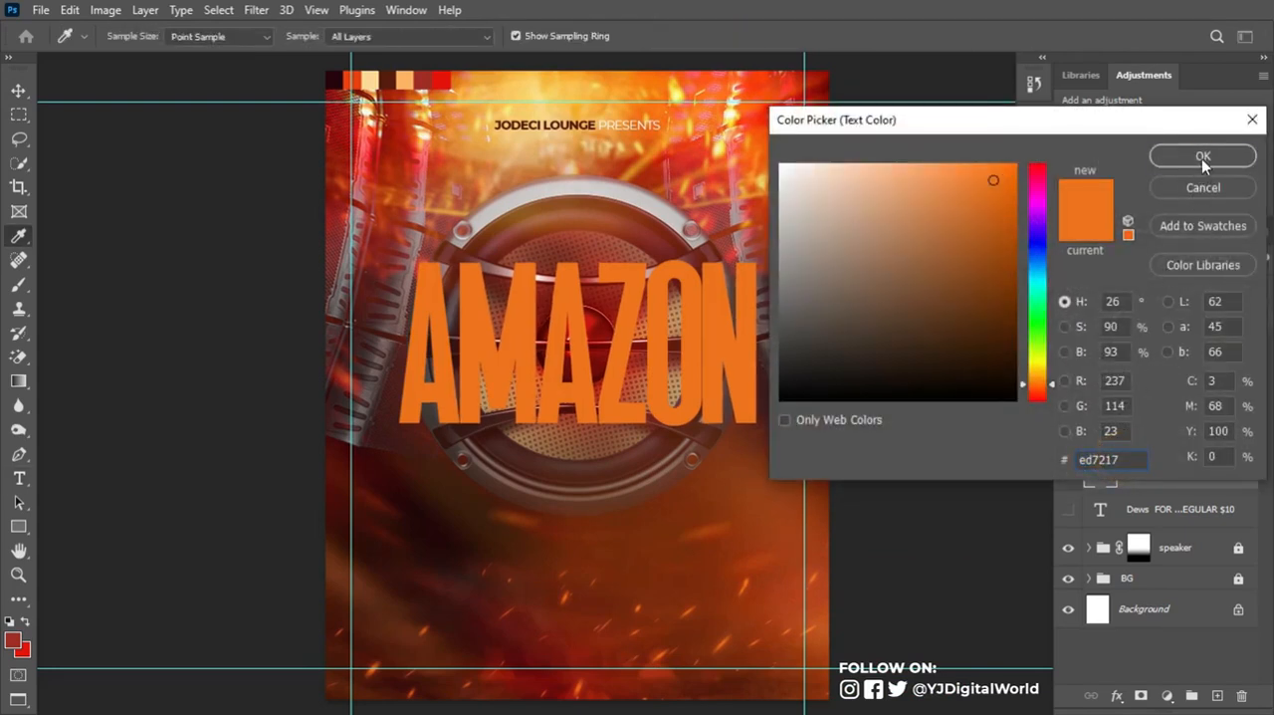
pyautogui.click(1202, 158)
pyautogui.click(983, 217)
# - Add a Gradient Overlay to the AMAZON text layer and set its opacity to 55%
pyautogui.click(1214, 470)
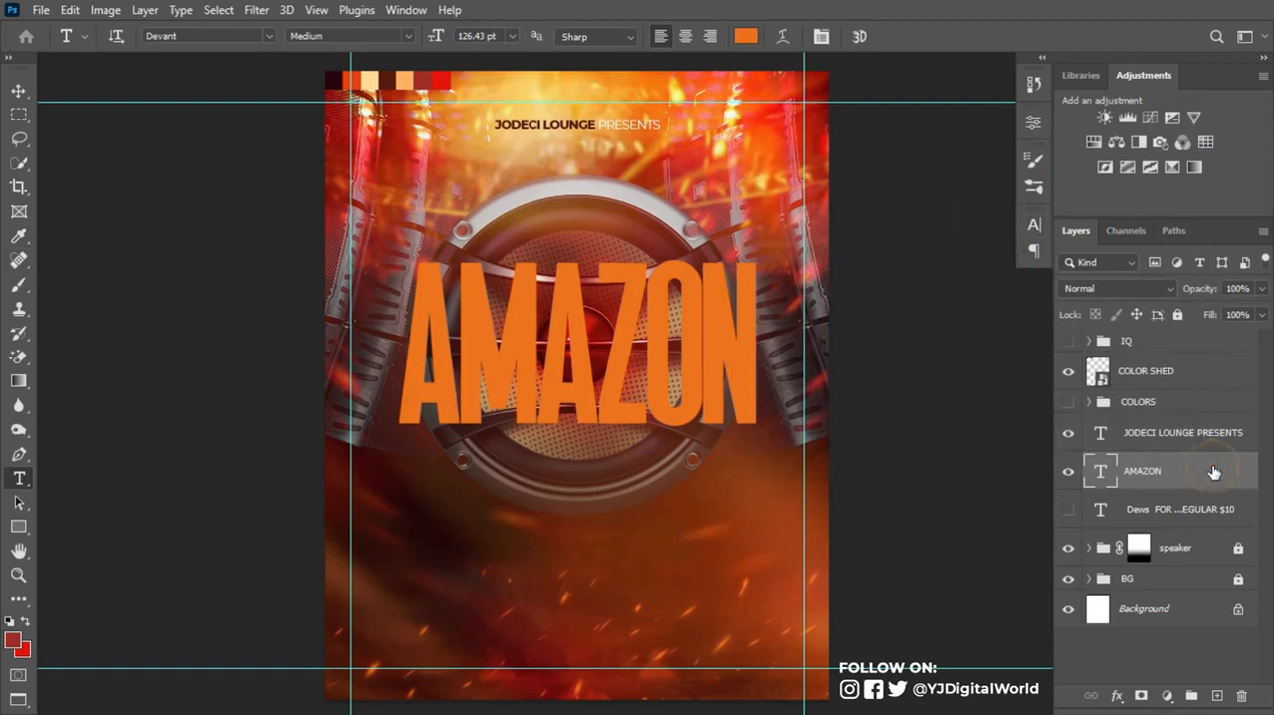
pyautogui.doubleClick(1215, 471)
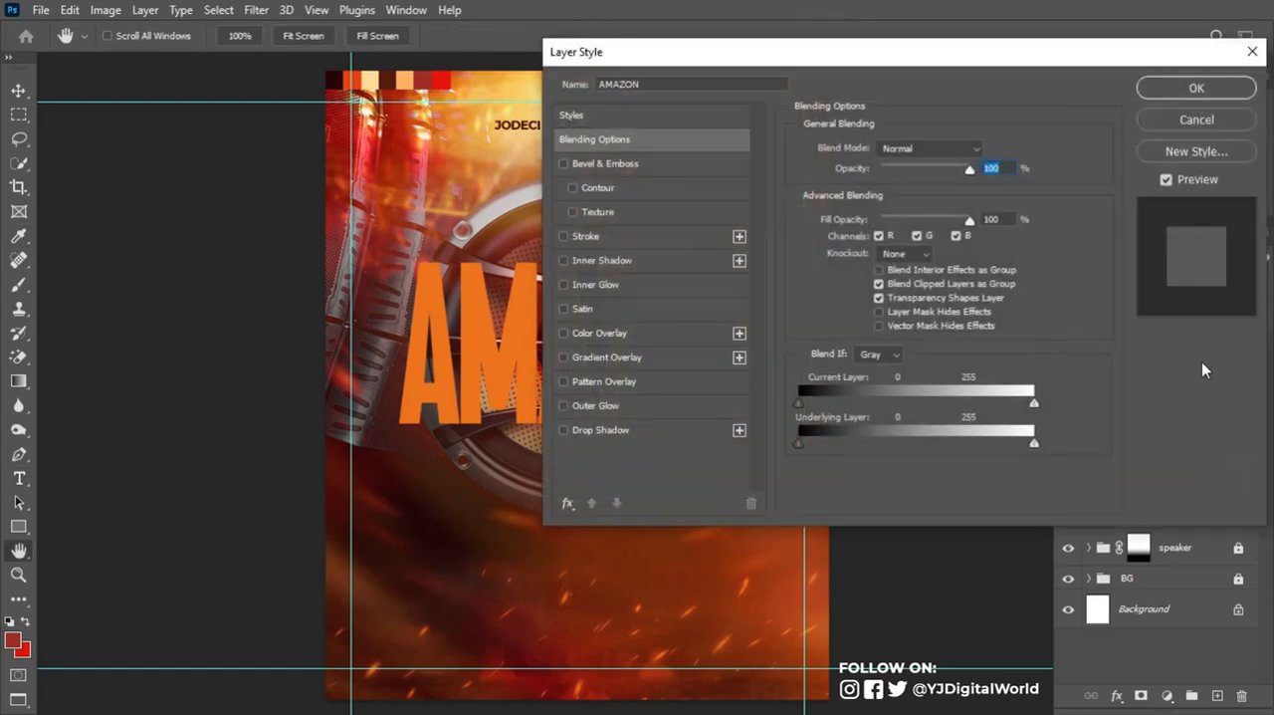
pyautogui.click(629, 356)
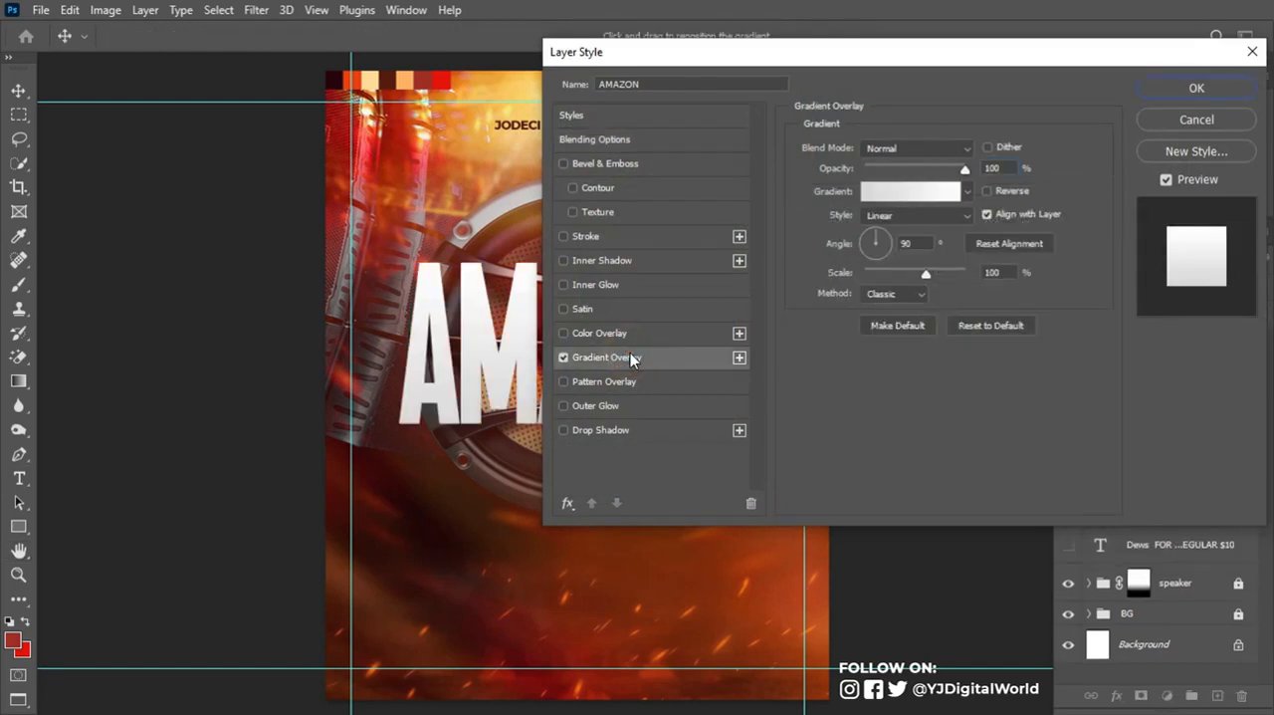
pyautogui.click(921, 171)
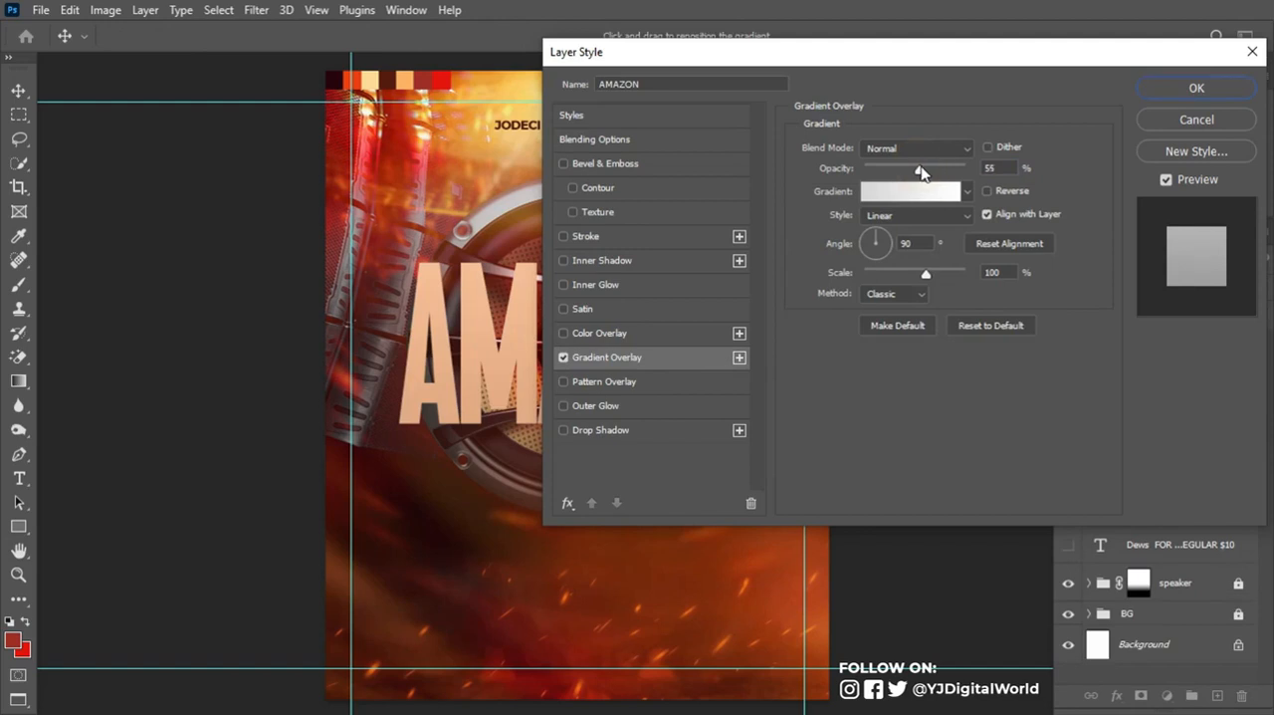
# - Apply the red-to-yellow preset gradient to the overlay, keeping its red e21a08 start stop and yellow end stop
pyautogui.click(916, 193)
pyautogui.scroll(-5, 1009, 190)
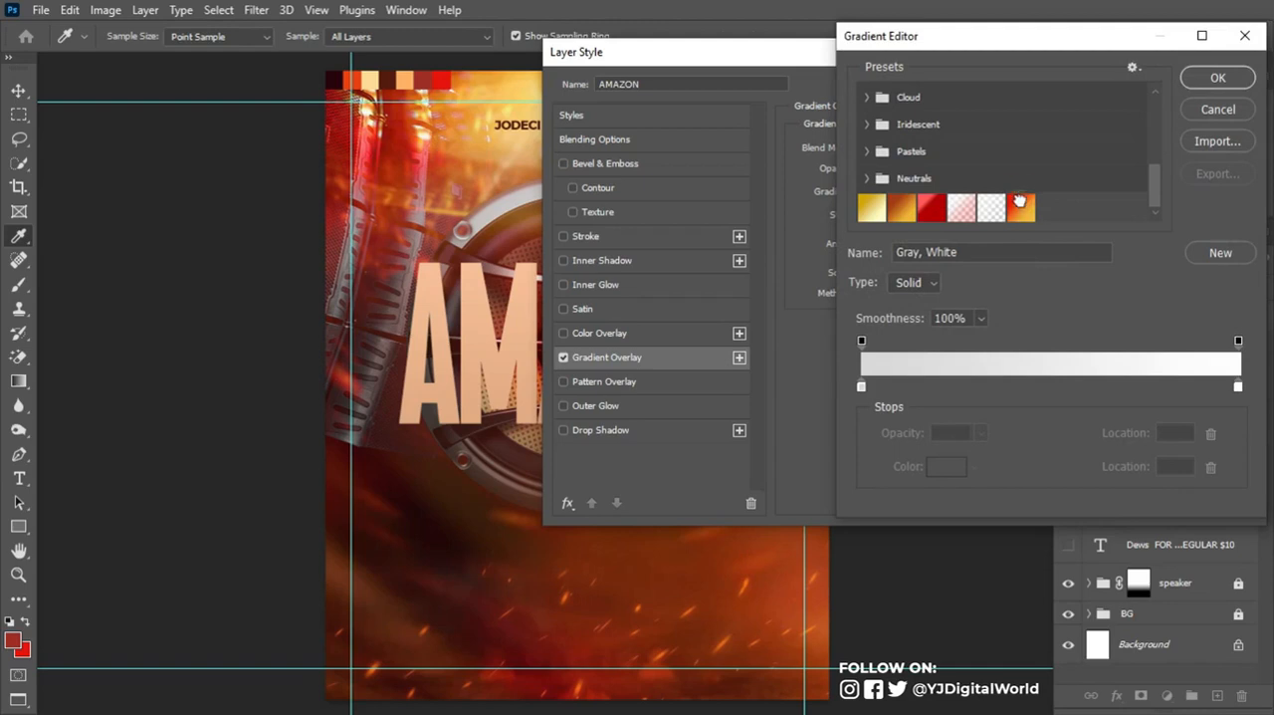
pyautogui.click(1019, 205)
pyautogui.click(861, 388)
pyautogui.click(947, 466)
pyautogui.click(1144, 459)
pyautogui.click(1205, 156)
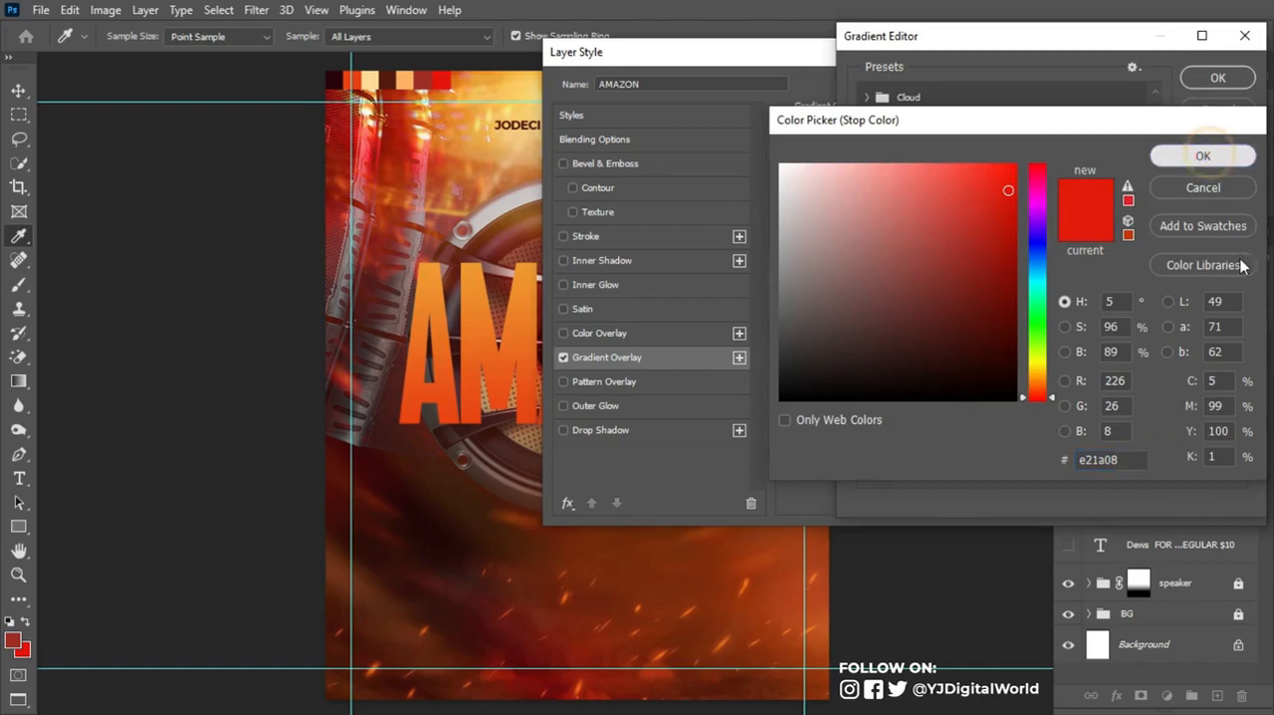
pyautogui.click(1238, 388)
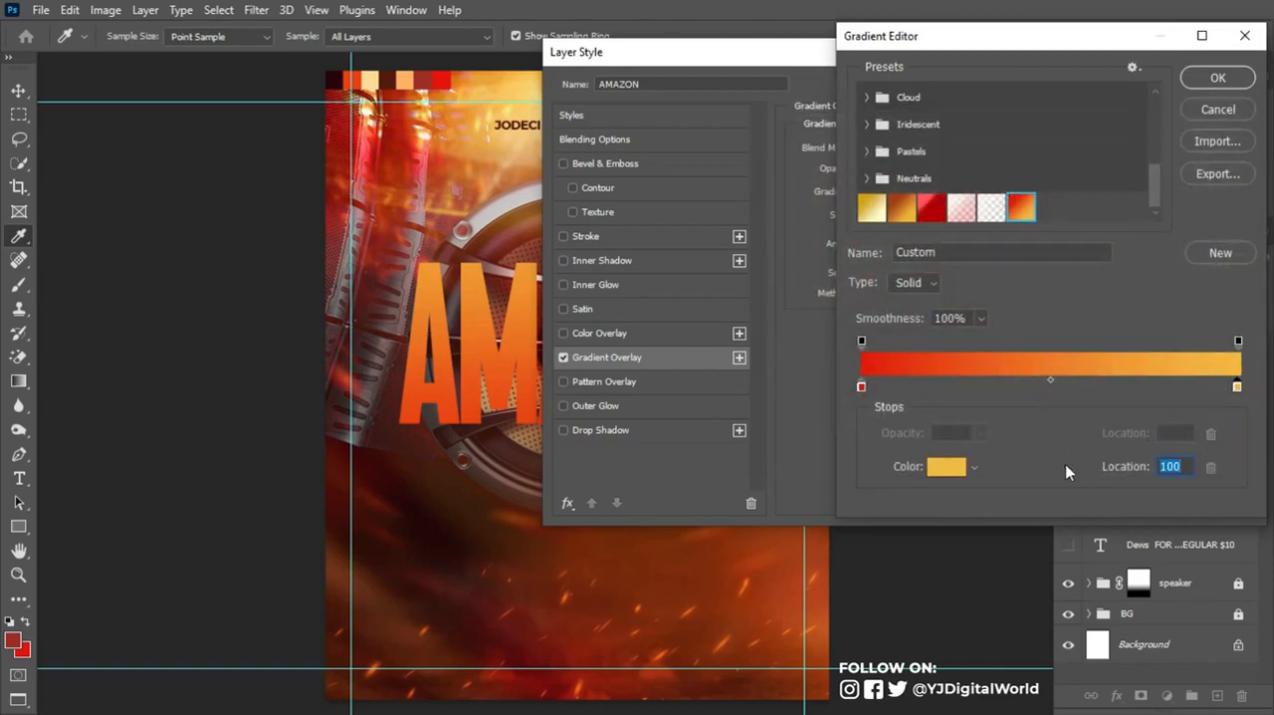
pyautogui.click(946, 467)
pyautogui.click(1122, 459)
pyautogui.click(1206, 158)
pyautogui.click(1216, 78)
# - Keep the gradient overlay's style Linear and set its angle to -64°
pyautogui.click(986, 191)
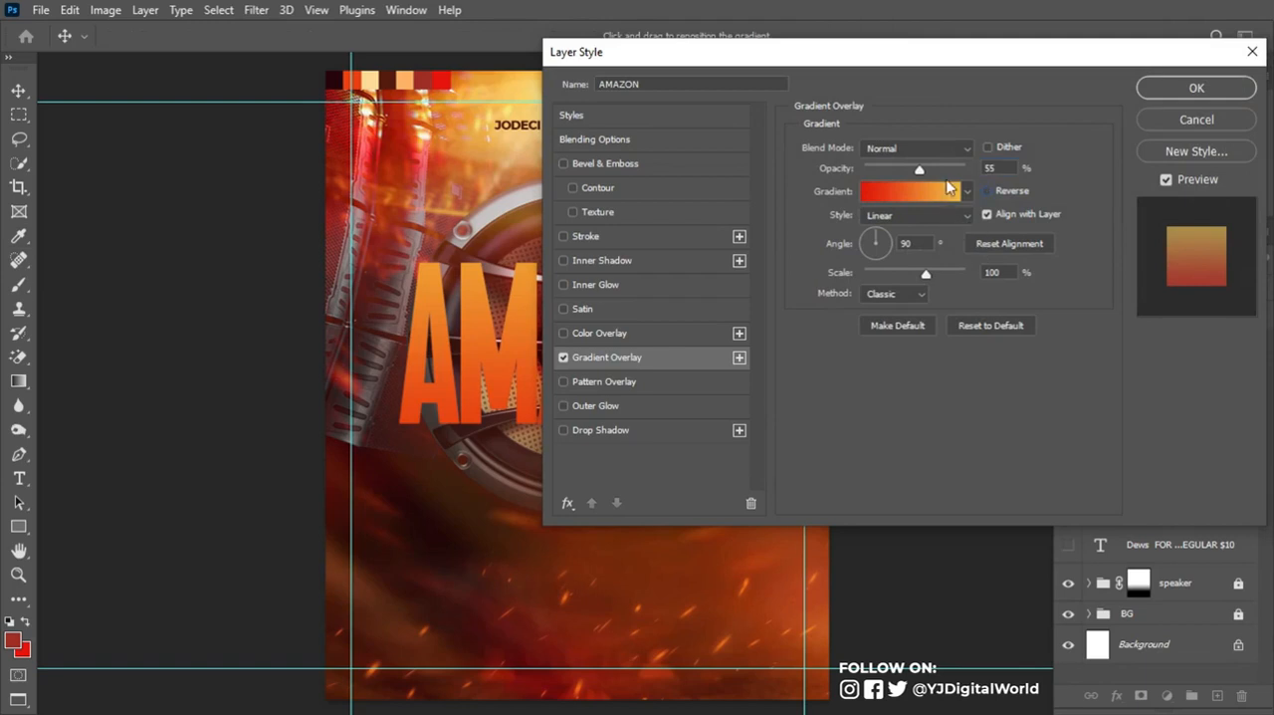
pyautogui.click(932, 215)
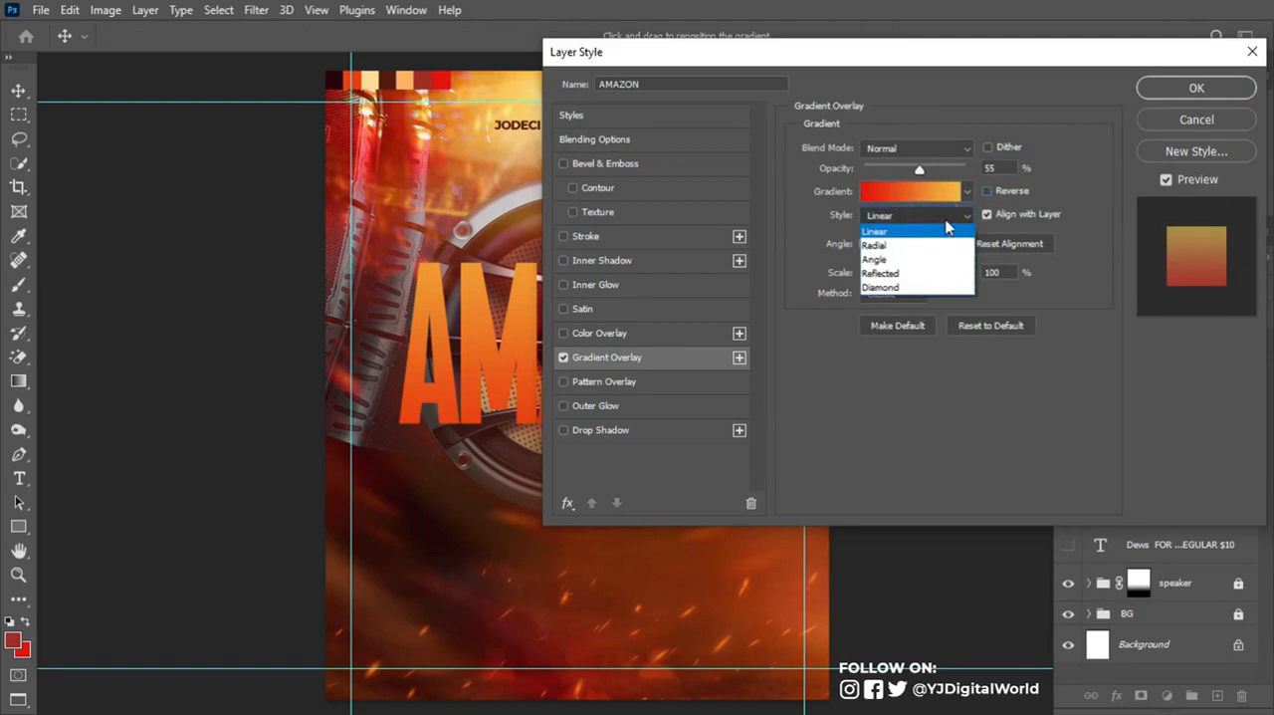
pyautogui.click(946, 222)
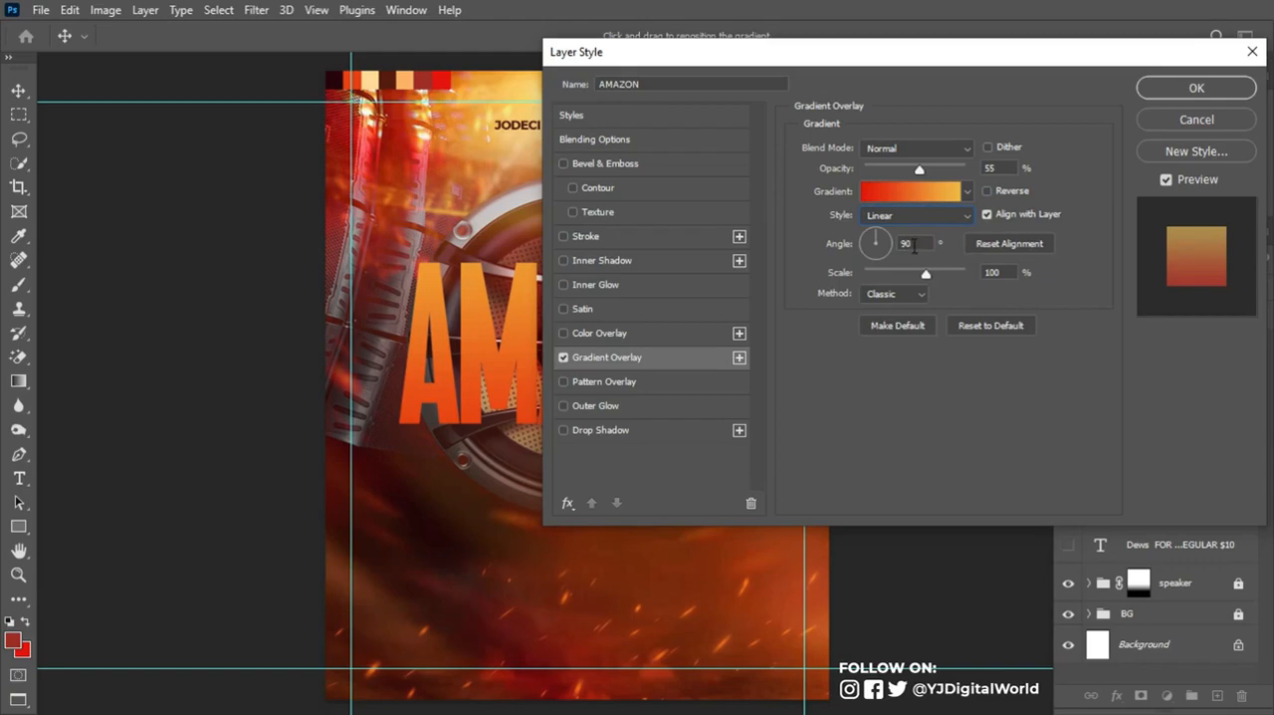
pyautogui.click(915, 245)
pyautogui.scroll(-15, 917, 244)
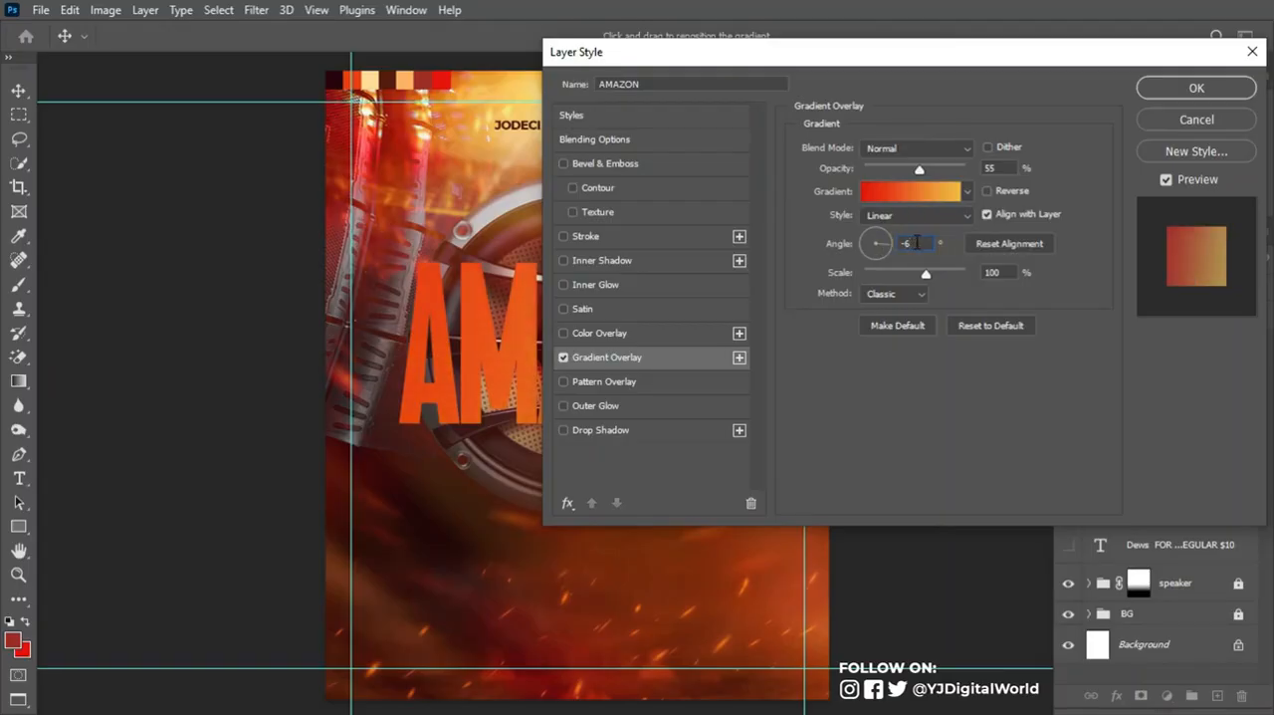
pyautogui.write('4')
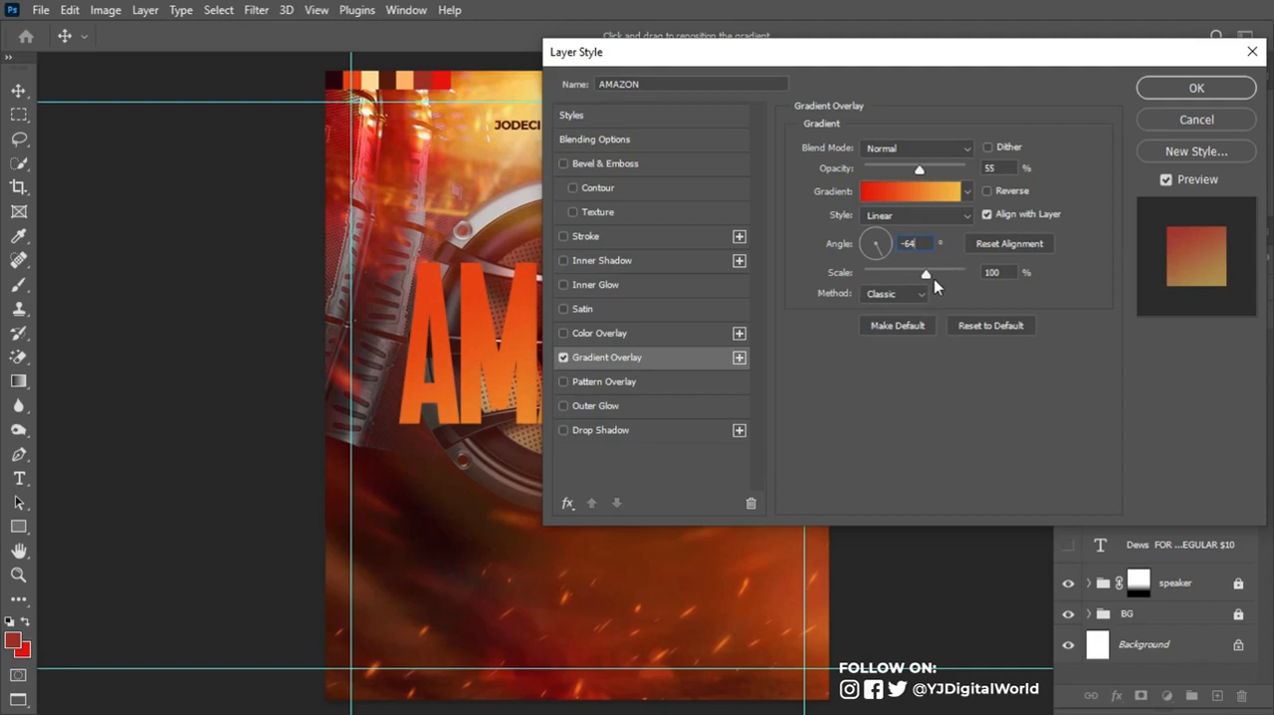
# - Scale the gradient overlay to 60% and reverse its color direction
pyautogui.moveTo(926, 275); pyautogui.dragTo(903, 274)
pyautogui.click(990, 272)
pyautogui.click(987, 191)
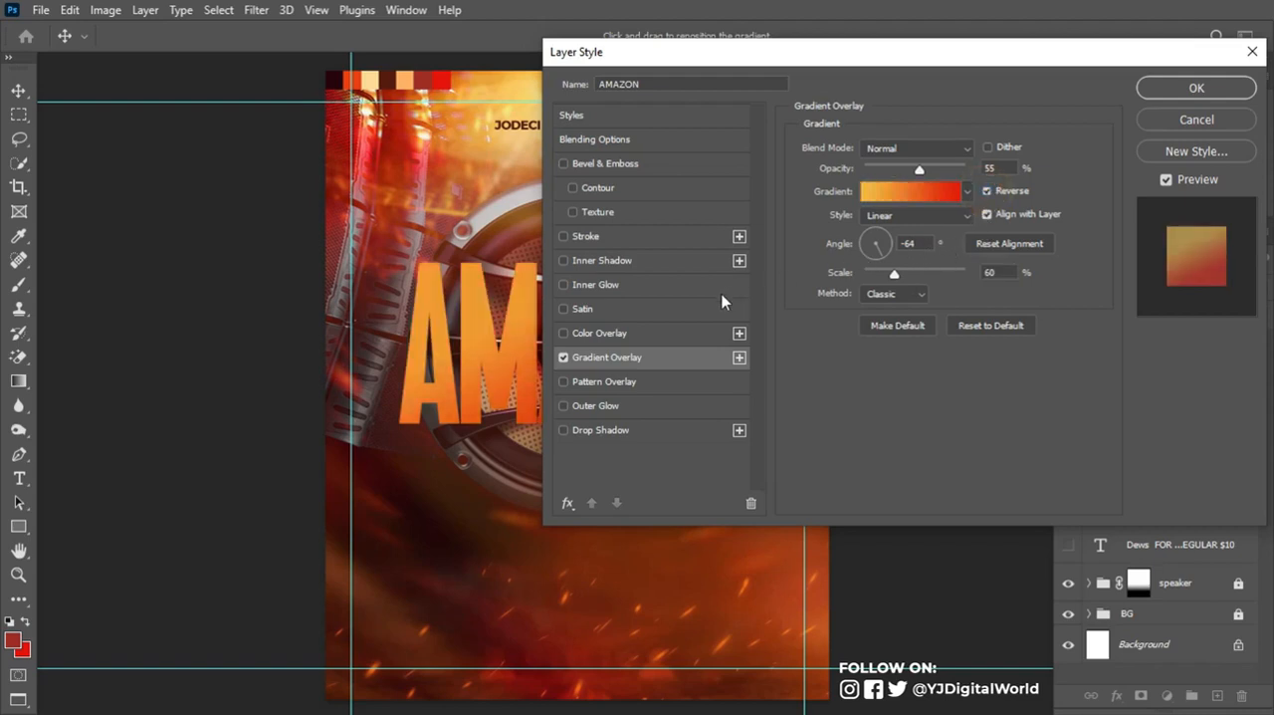
# - Add a drop shadow to the AMAZON title with 3 px distance, 22% spread, 21 px size and an S-curve contour
pyautogui.click(605, 429)
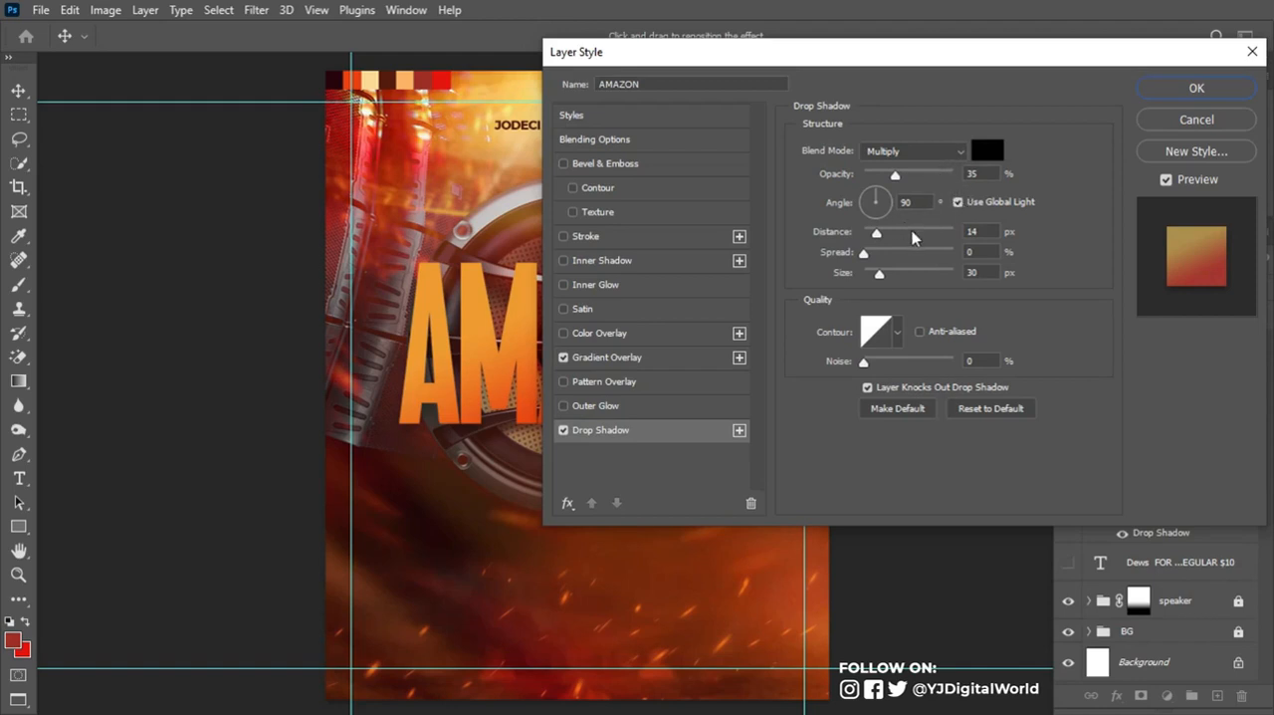
pyautogui.moveTo(880, 234); pyautogui.dragTo(877, 239)
pyautogui.moveTo(869, 239); pyautogui.dragTo(869, 239)
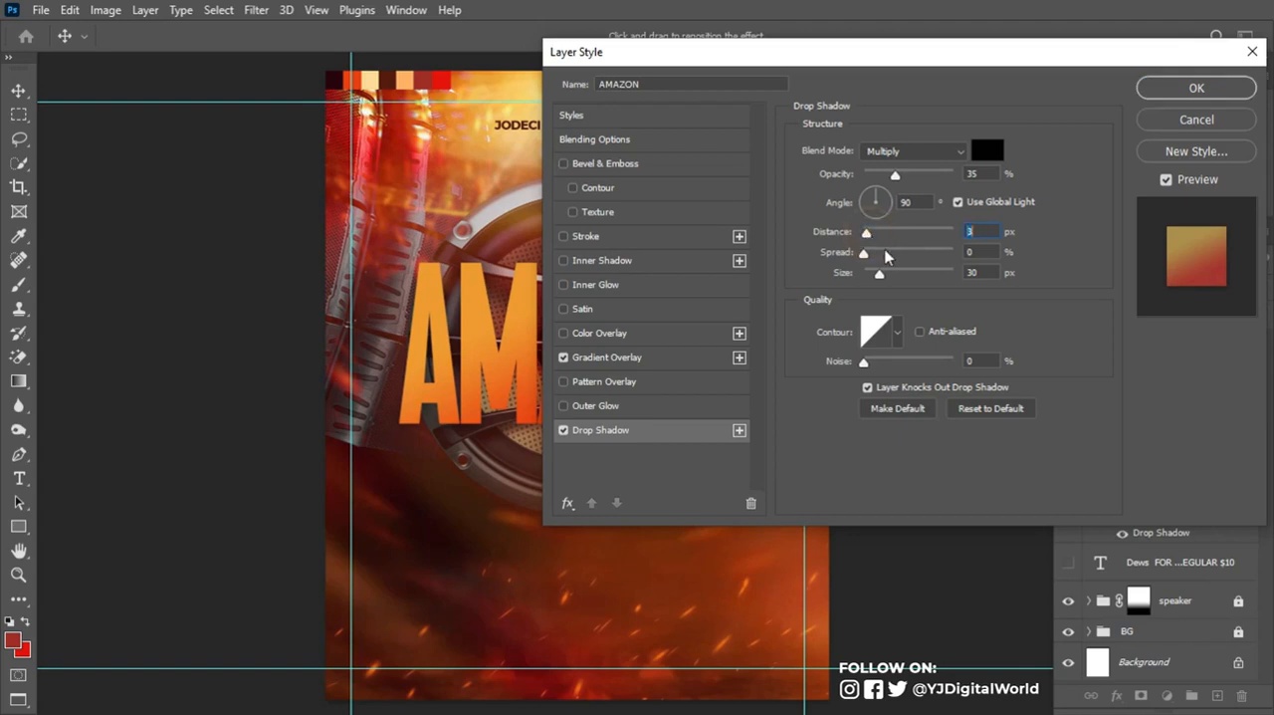
pyautogui.moveTo(865, 254); pyautogui.dragTo(881, 276)
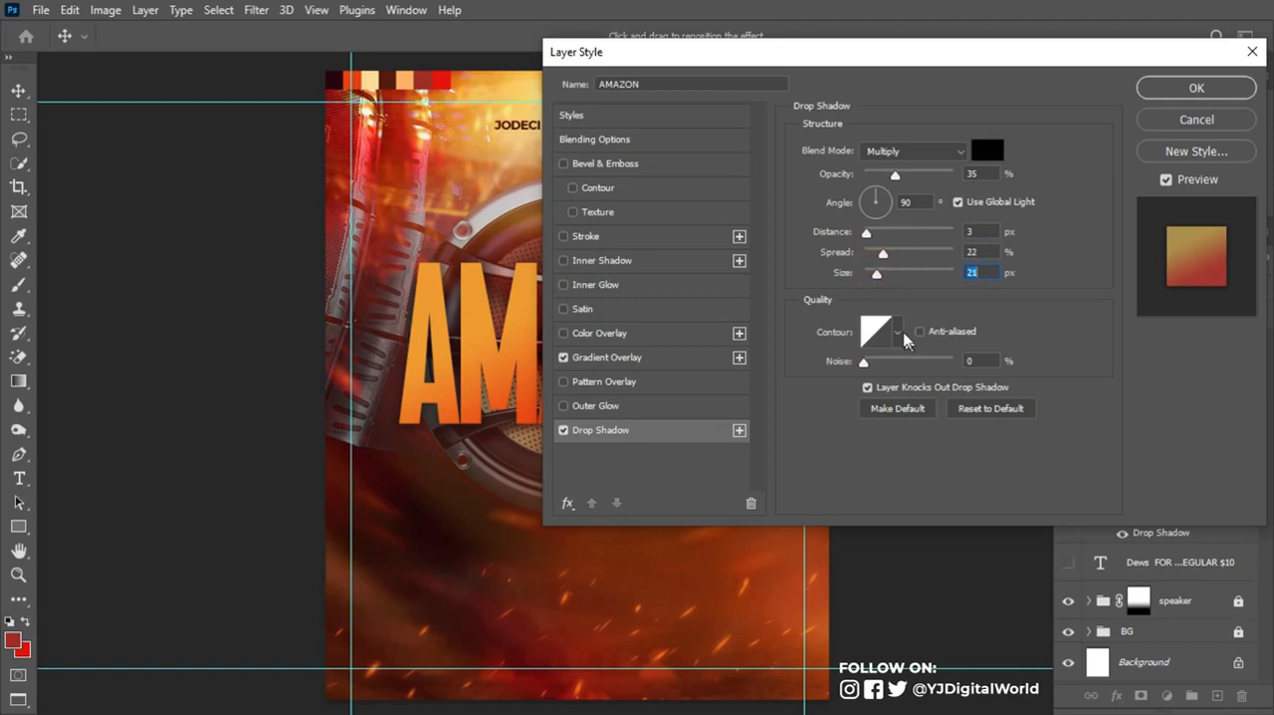
pyautogui.click(900, 333)
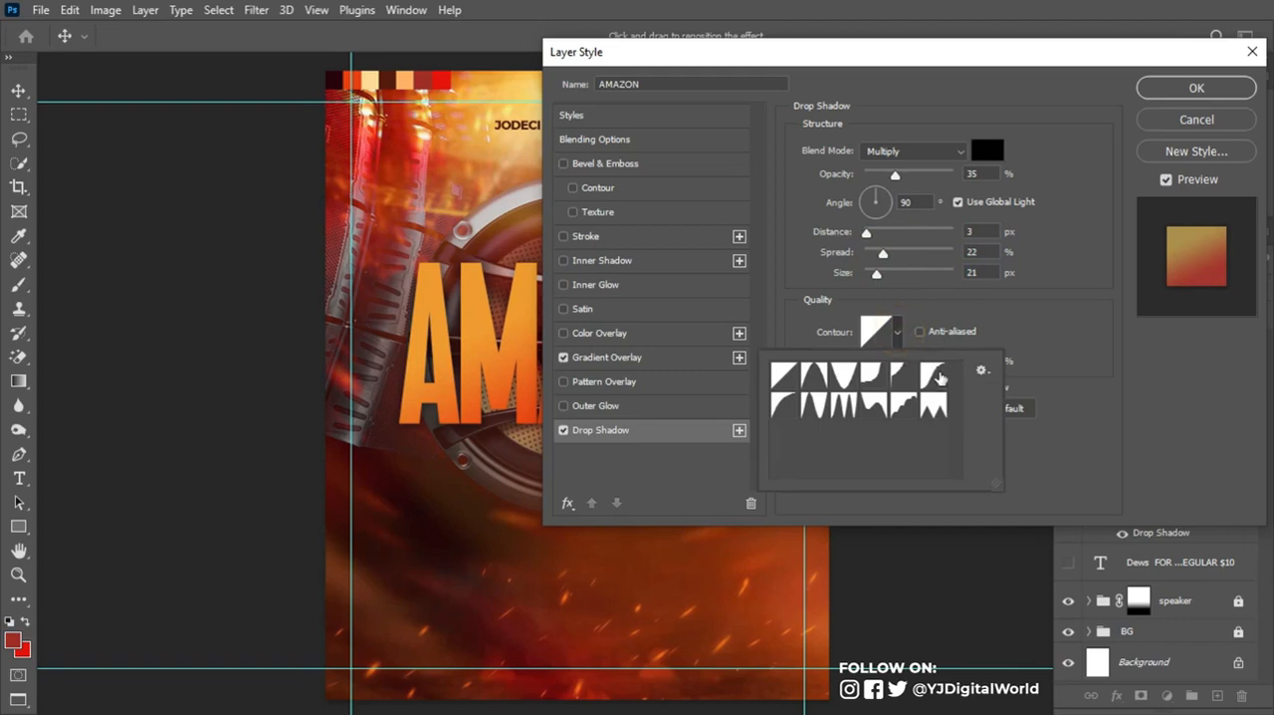
pyautogui.click(938, 375)
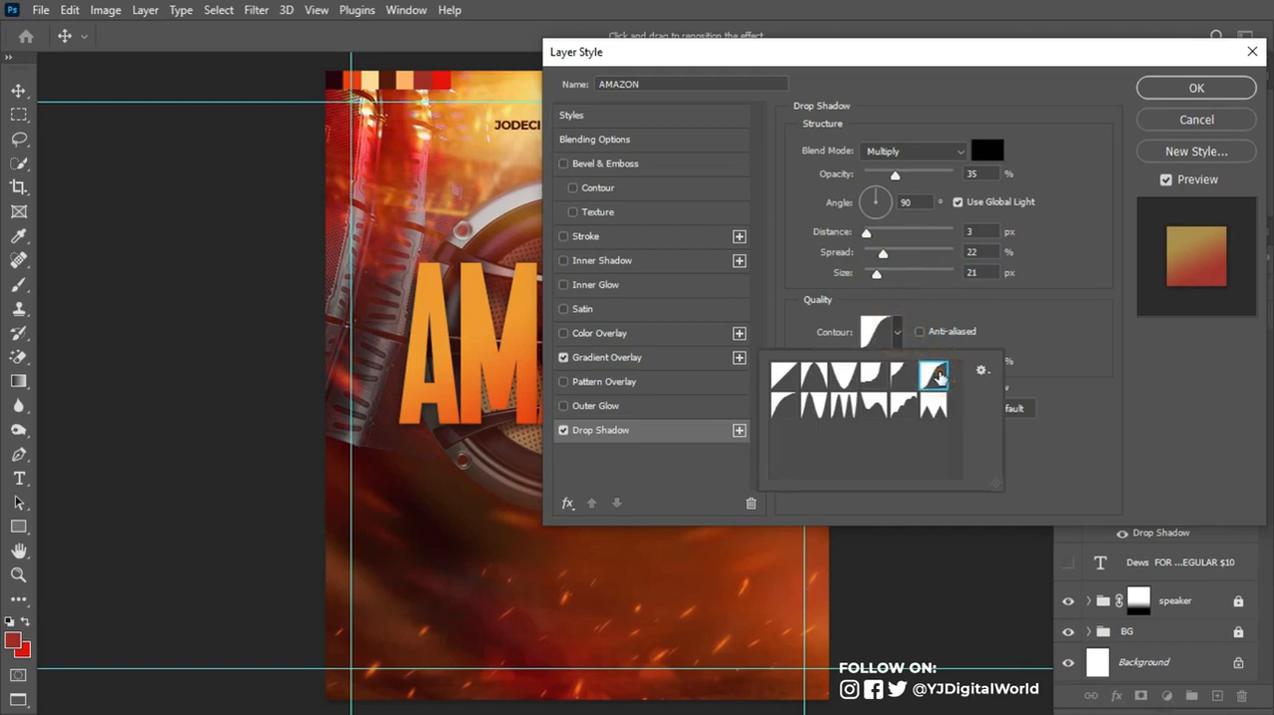
pyautogui.click(1011, 345)
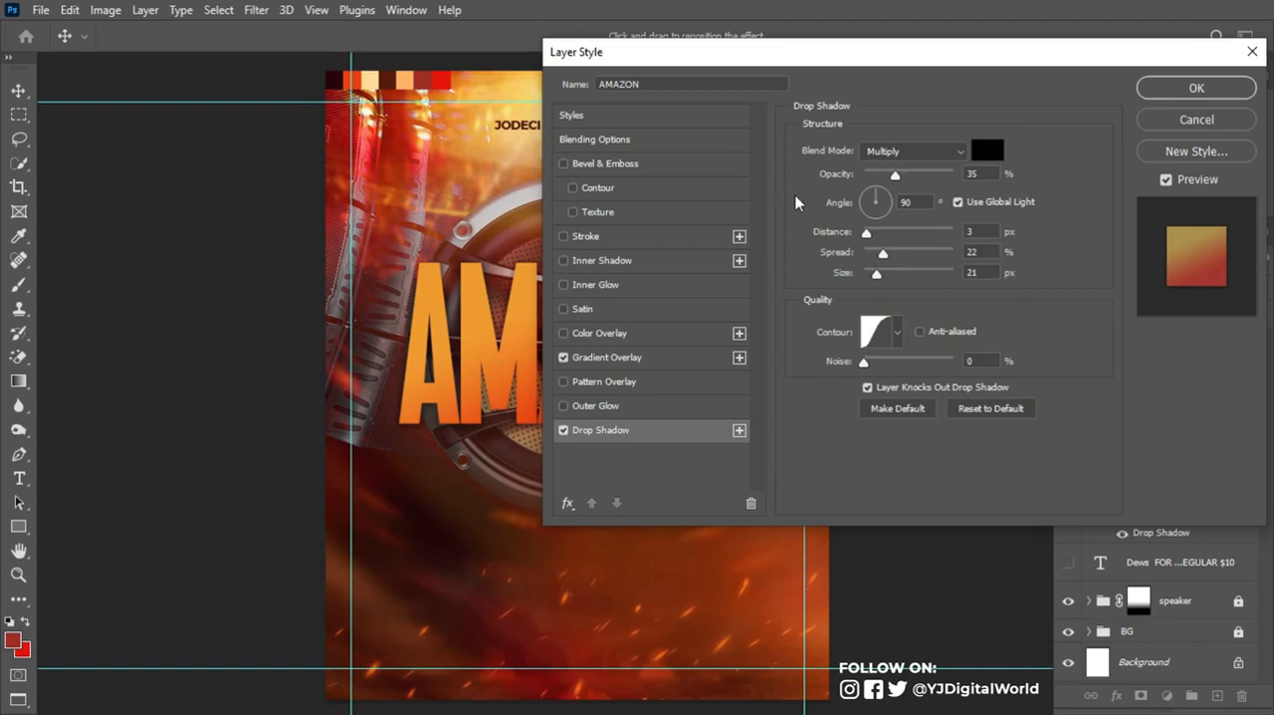
# - Add Bevel & Emboss to the AMAZON title with the Outer Bevel style and Chisel Soft technique
pyautogui.click(617, 167)
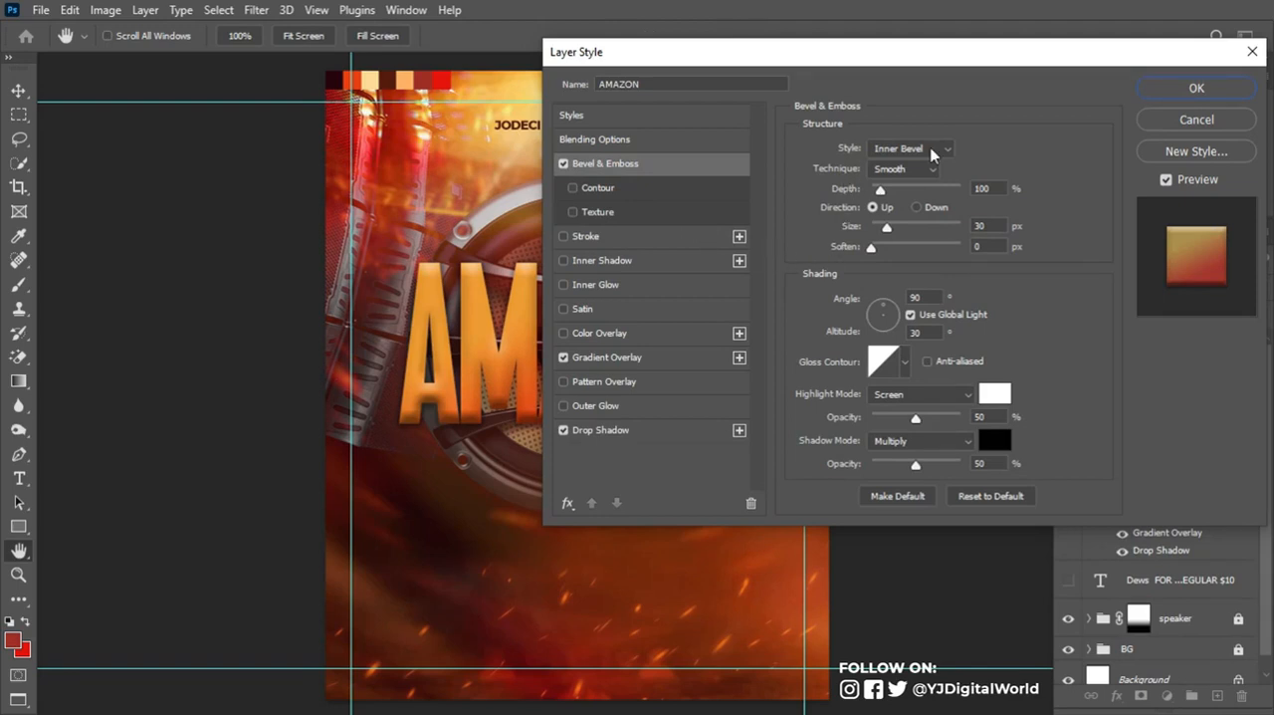
pyautogui.click(932, 149)
pyautogui.click(936, 164)
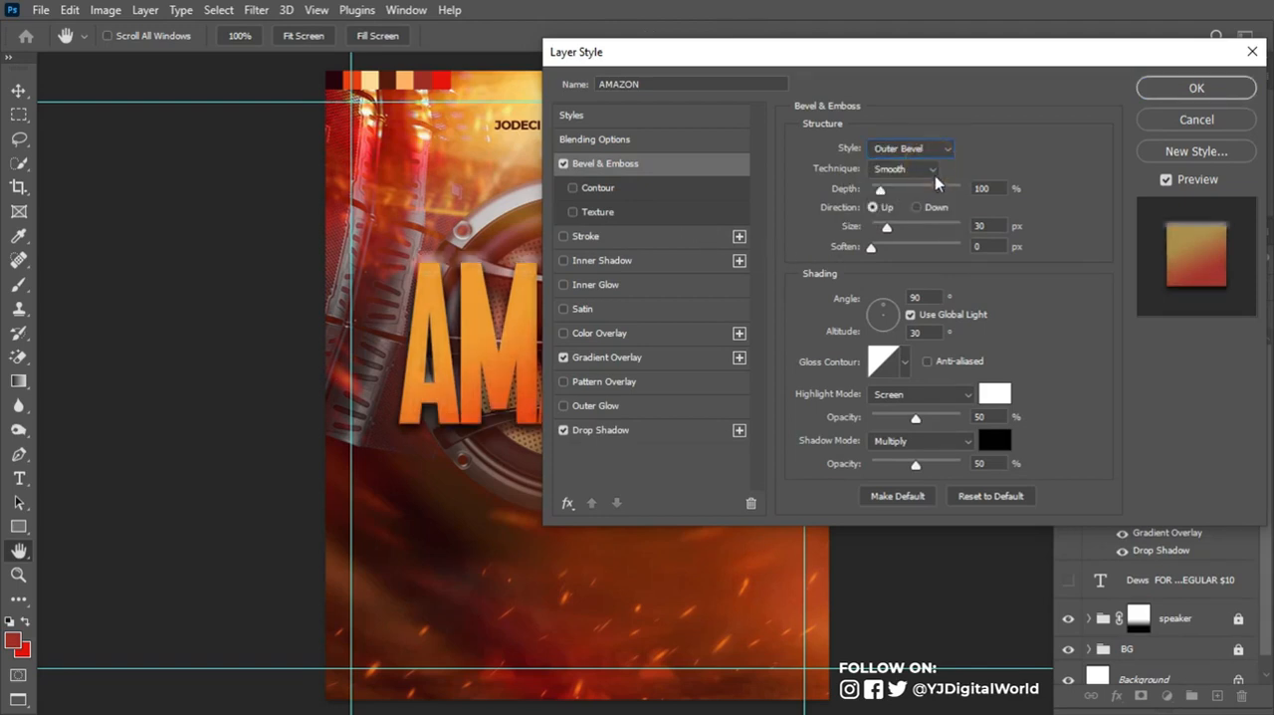
pyautogui.click(932, 171)
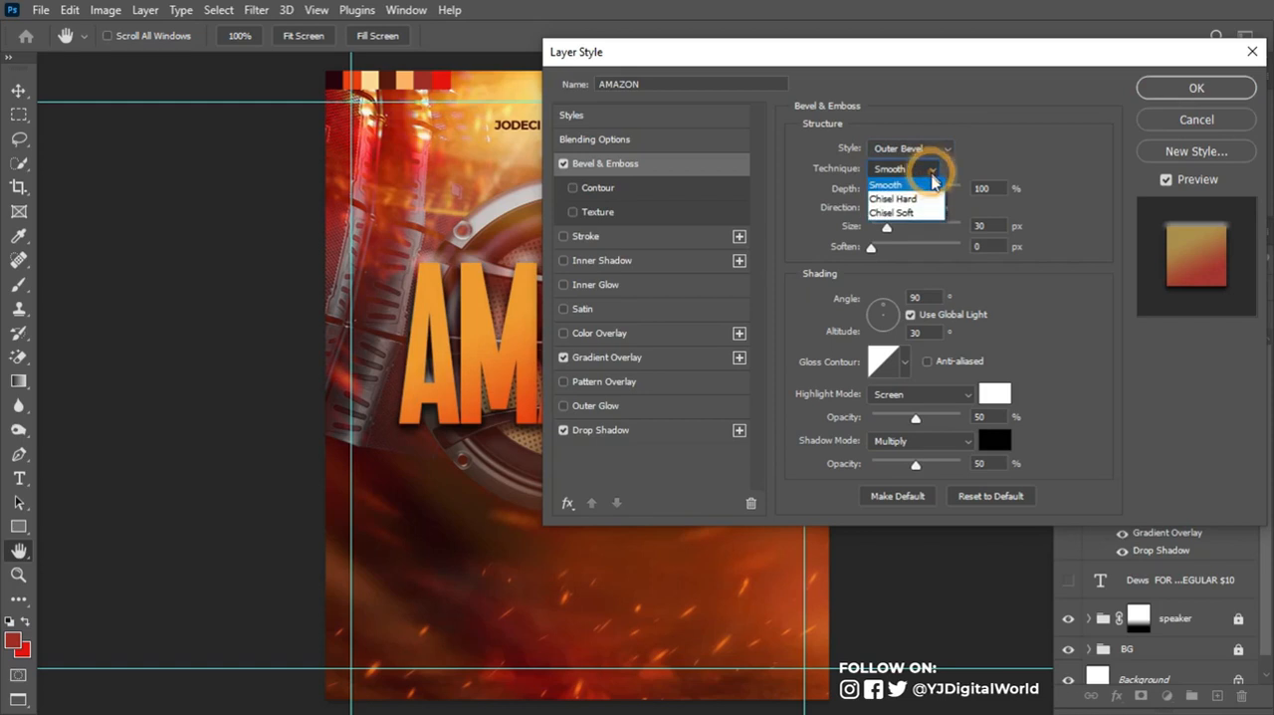
pyautogui.click(937, 213)
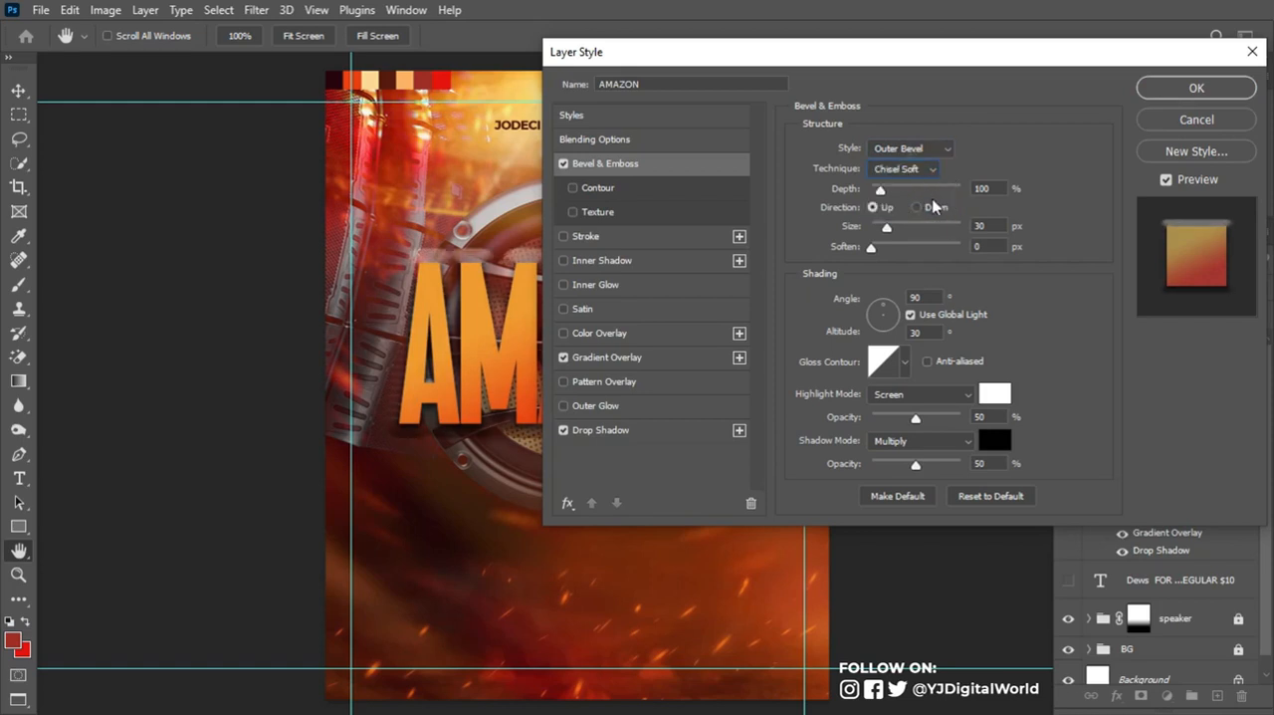
# - Set the bevel's depth to 1000%, size to 4 px and soften to 10 px
pyautogui.click(883, 192)
pyautogui.moveTo(883, 192); pyautogui.dragTo(974, 196)
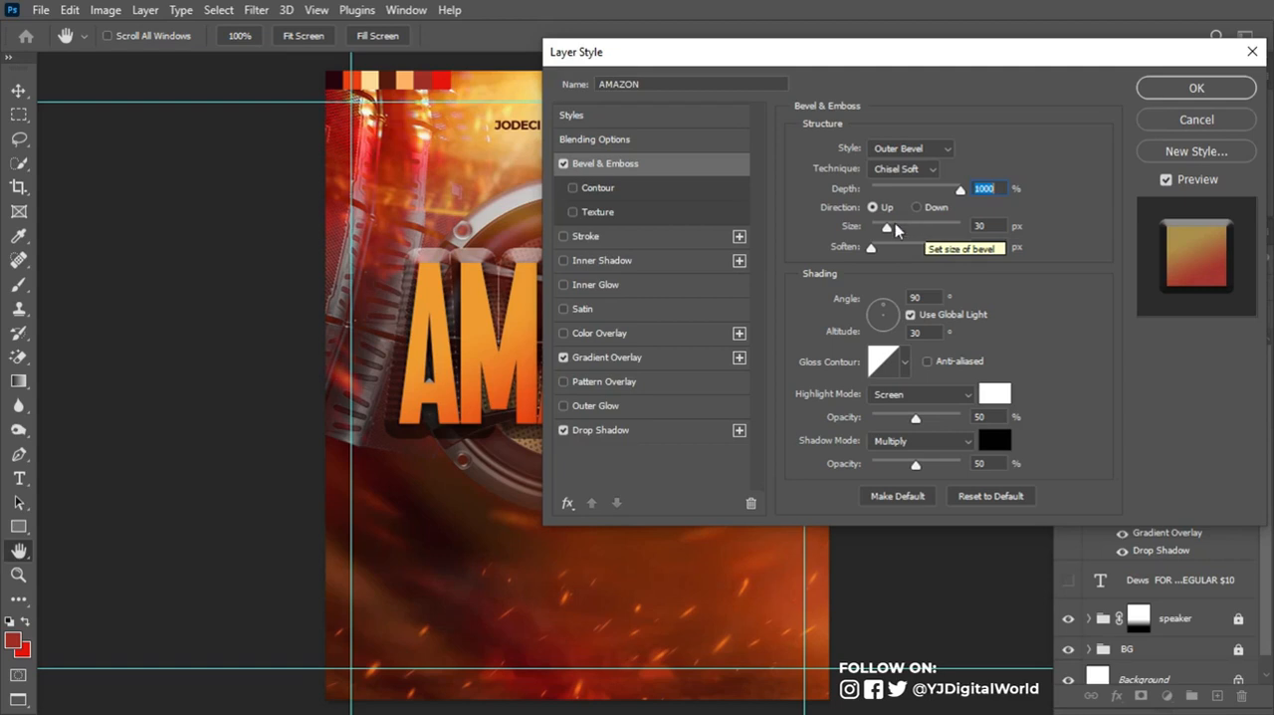
pyautogui.moveTo(891, 234); pyautogui.dragTo(878, 229)
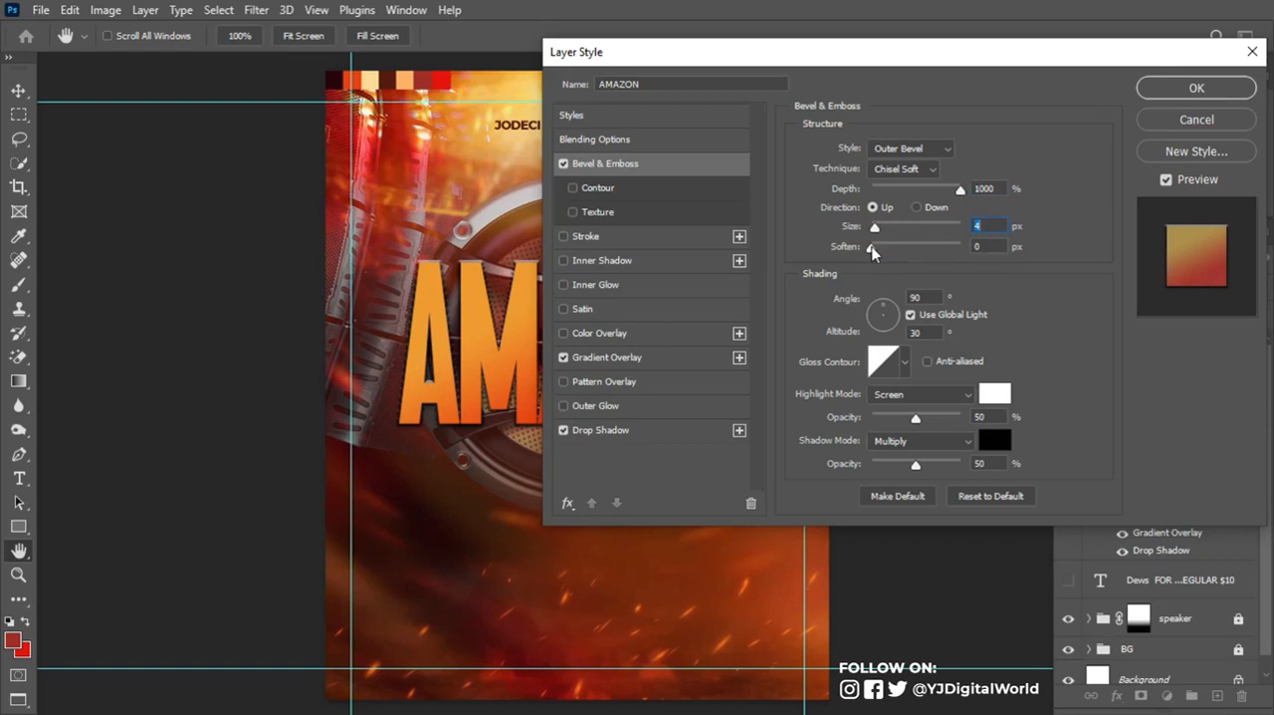
pyautogui.moveTo(872, 245); pyautogui.dragTo(924, 255)
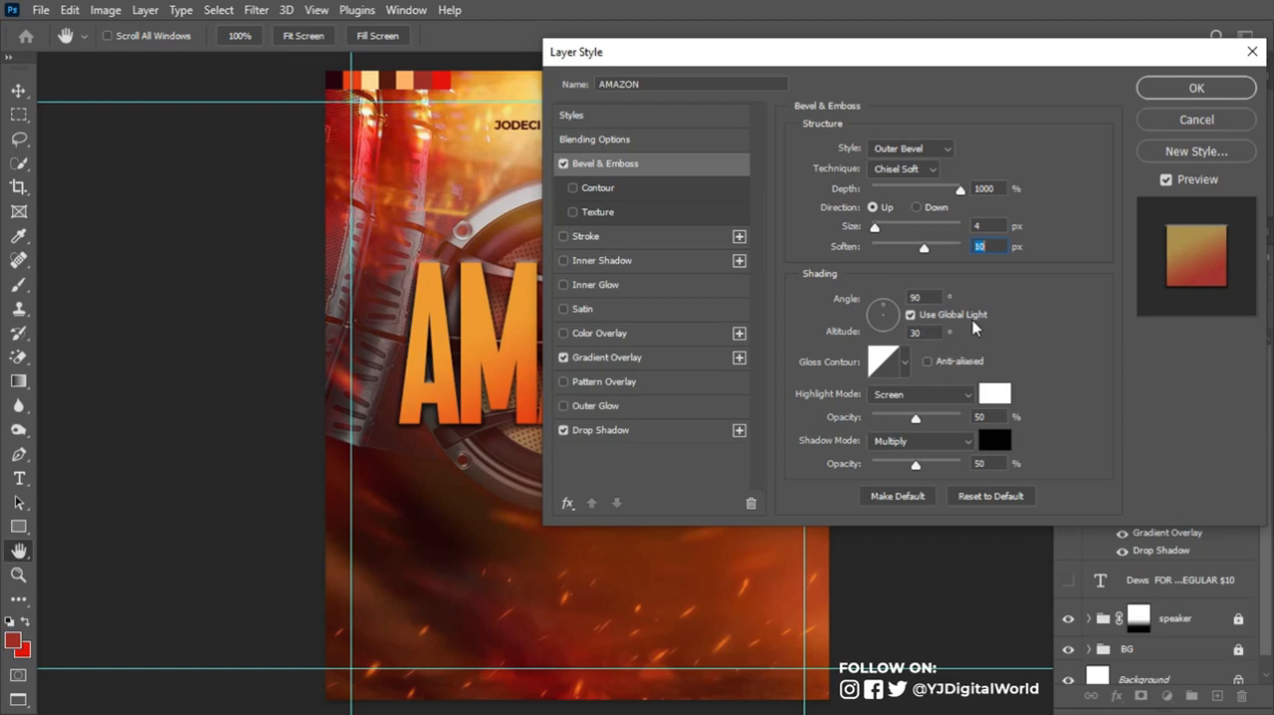
# - Give the bevel an S-curve gloss contour and set its highlight opacity to 30%
pyautogui.click(904, 362)
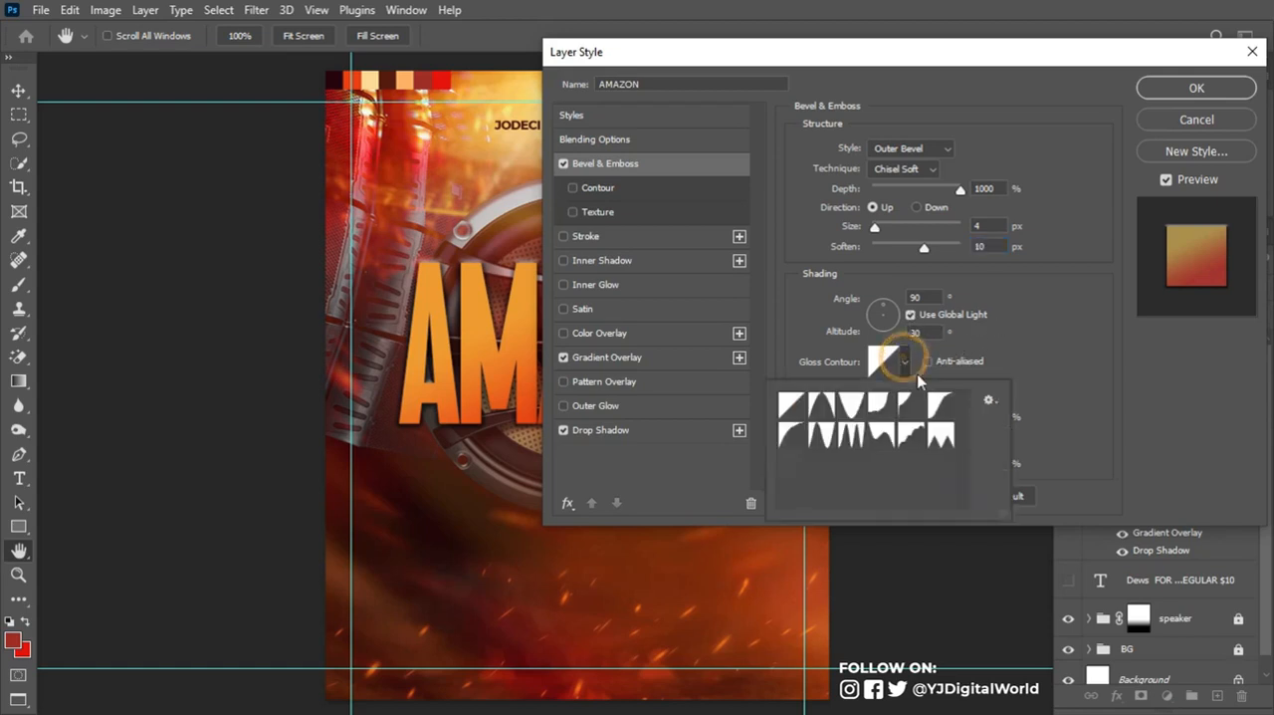
pyautogui.click(948, 410)
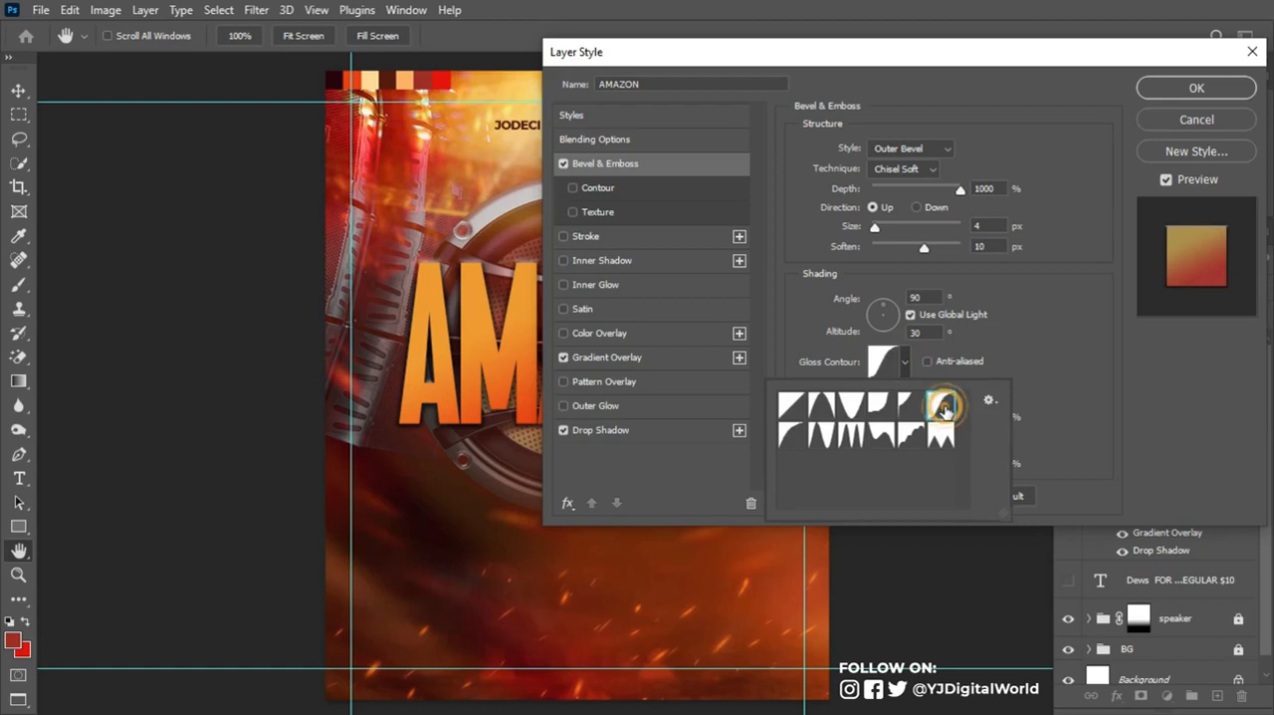
pyautogui.click(1031, 364)
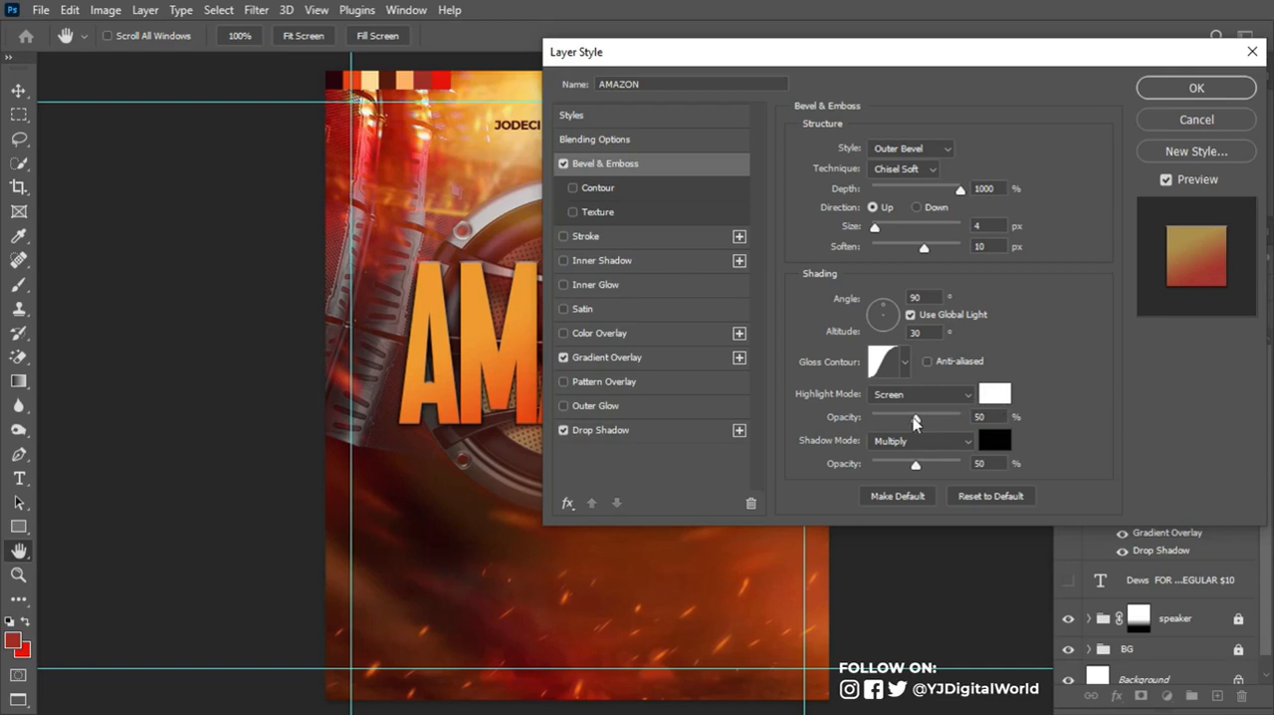
pyautogui.moveTo(915, 422); pyautogui.dragTo(898, 421)
pyautogui.moveTo(900, 416); pyautogui.dragTo(900, 415)
# - Set the bevel's shadow color to the copied orange, ed7217
pyautogui.click(997, 438)
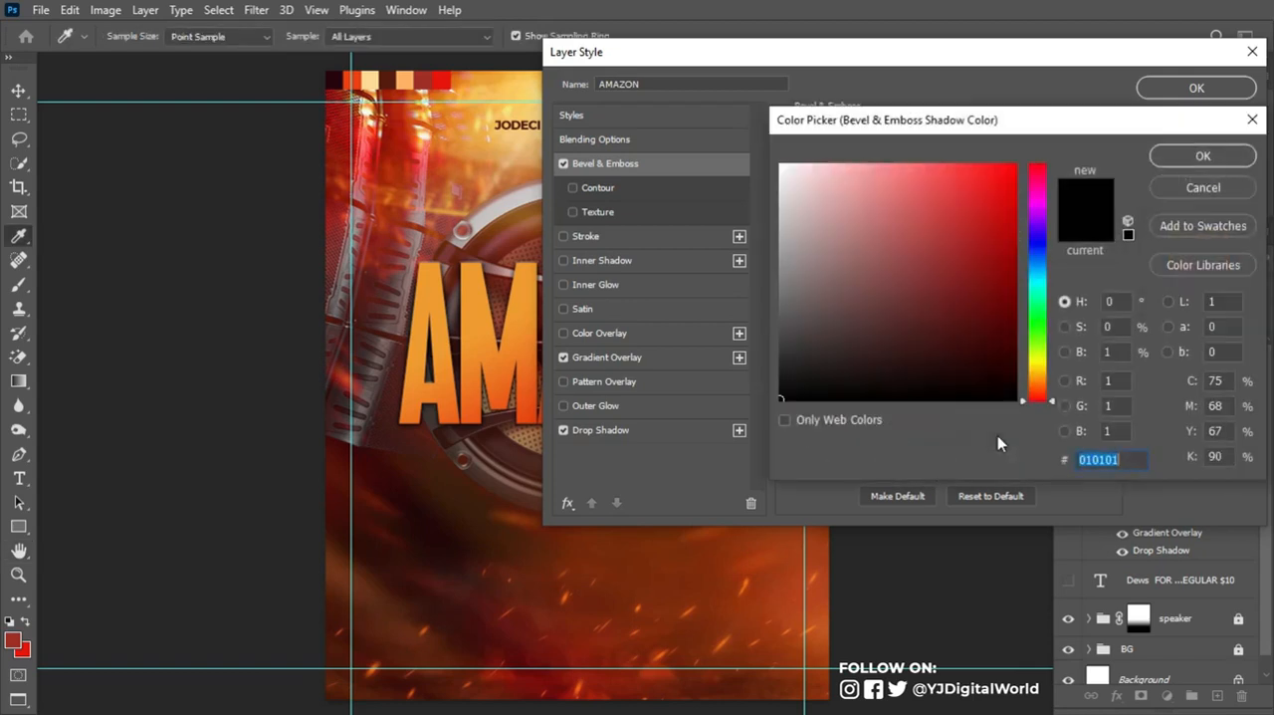
pyautogui.write('ed7217')
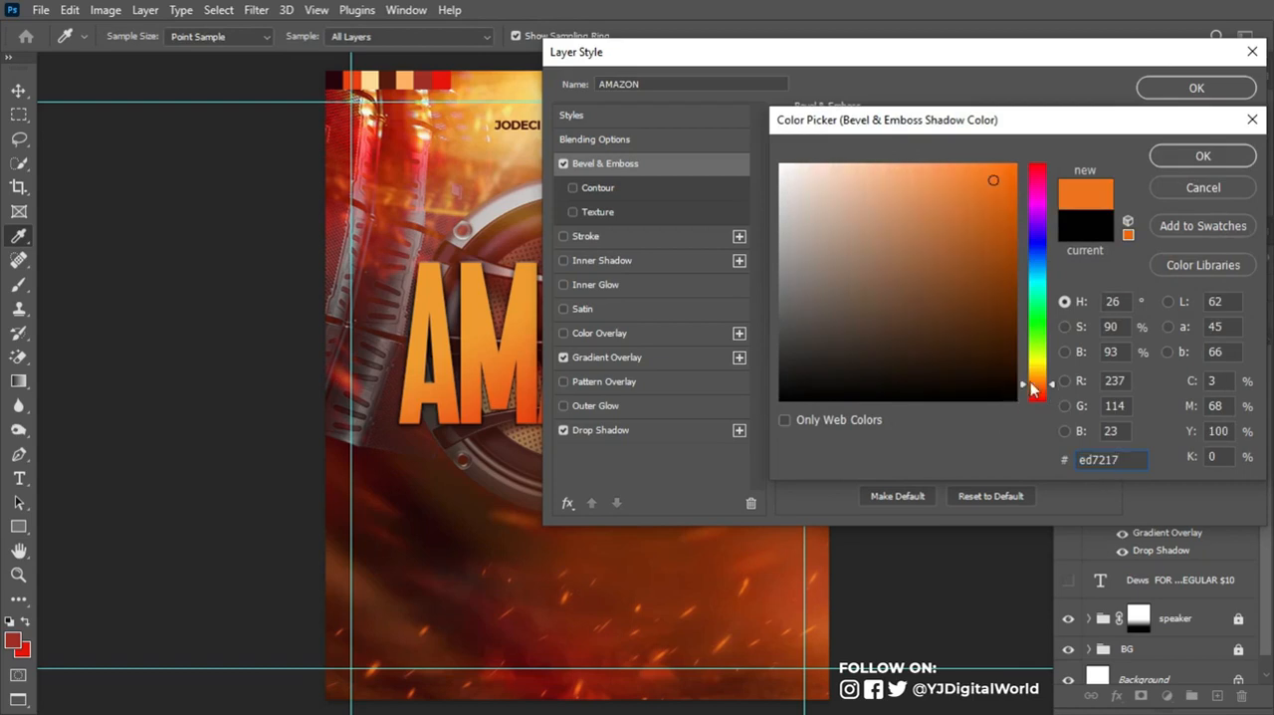
pyautogui.click(1206, 156)
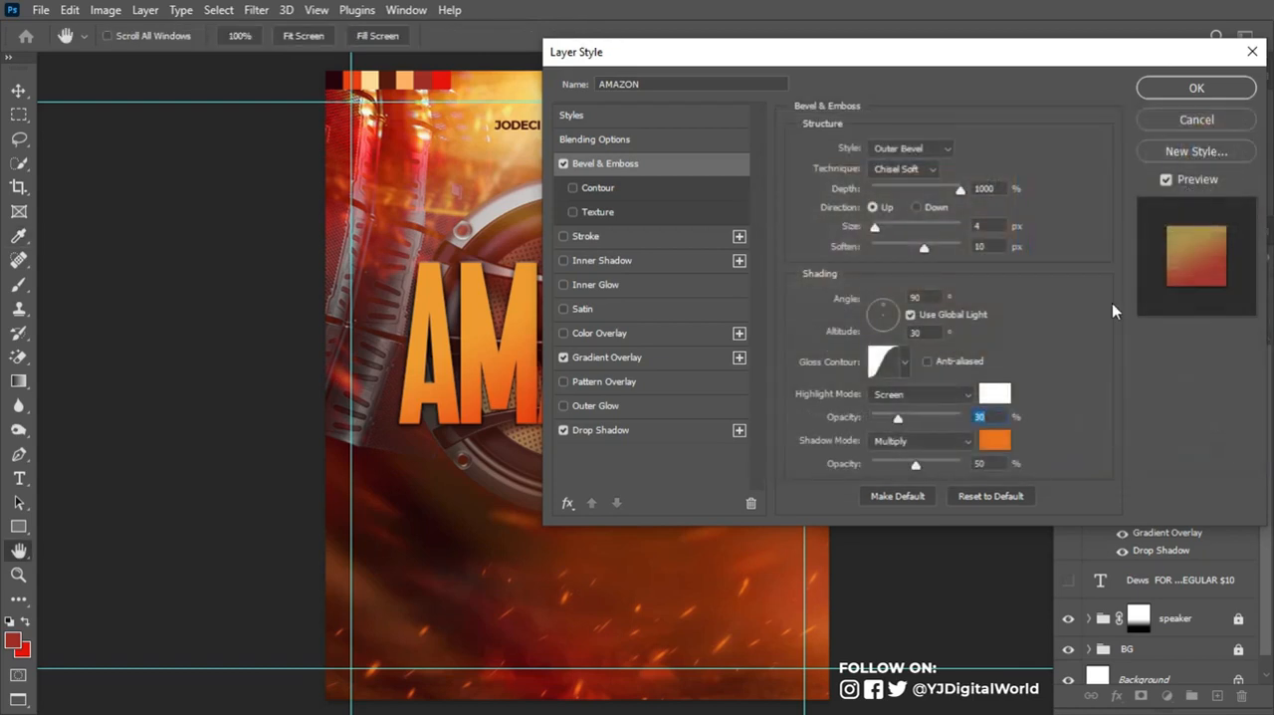
# - Set the bevel's shadow color to the red-orange palette swatch, e7410f, raise the shadow opacity and apply the layer style
pyautogui.click(999, 446)
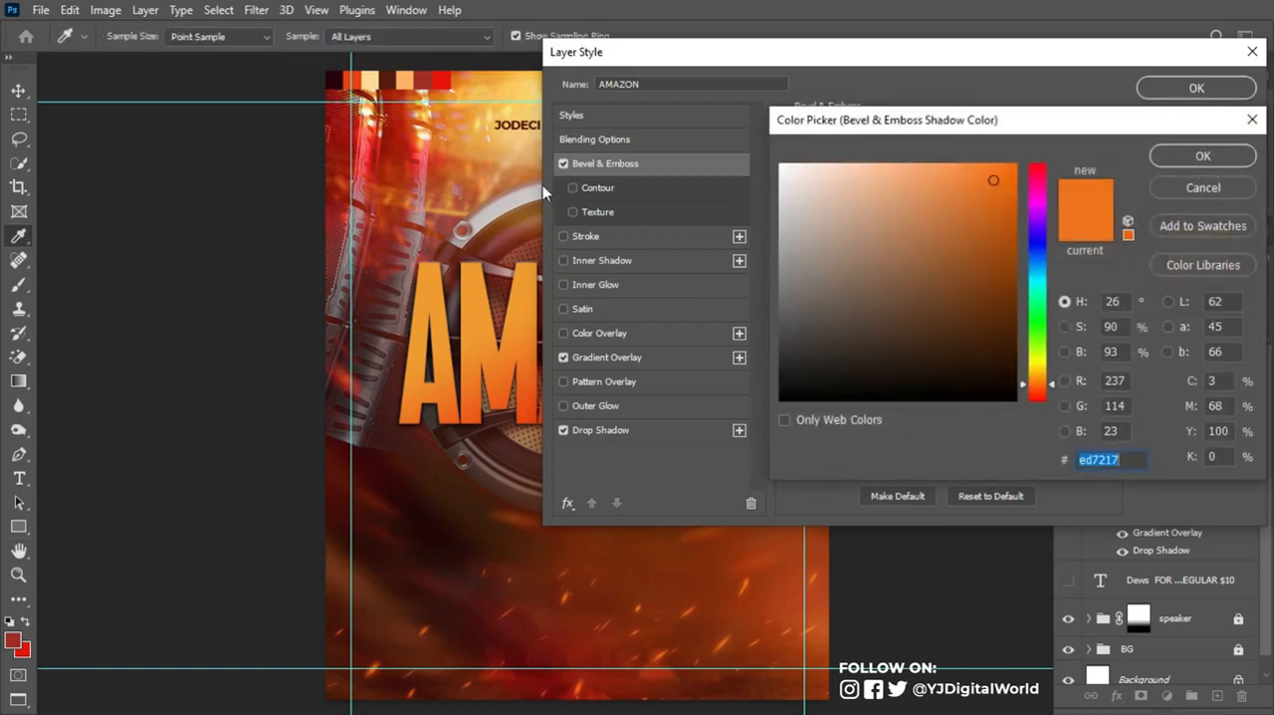
pyautogui.click(359, 76)
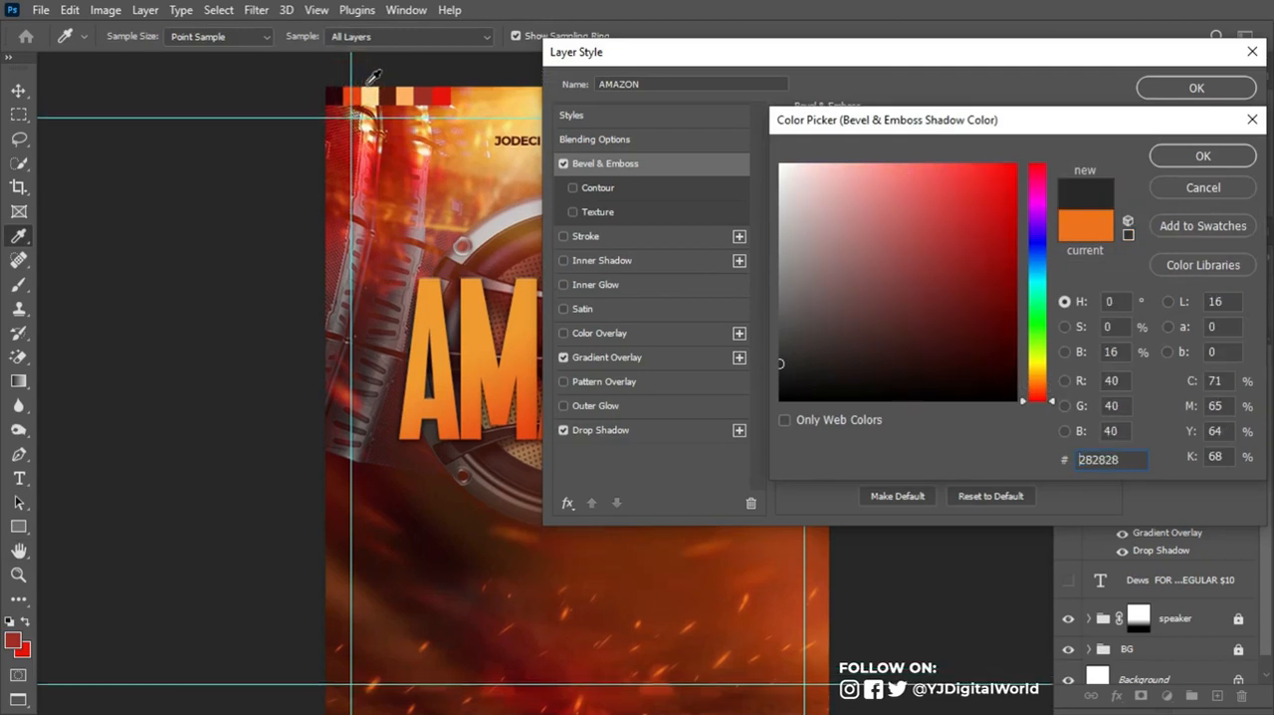
pyautogui.click(359, 94)
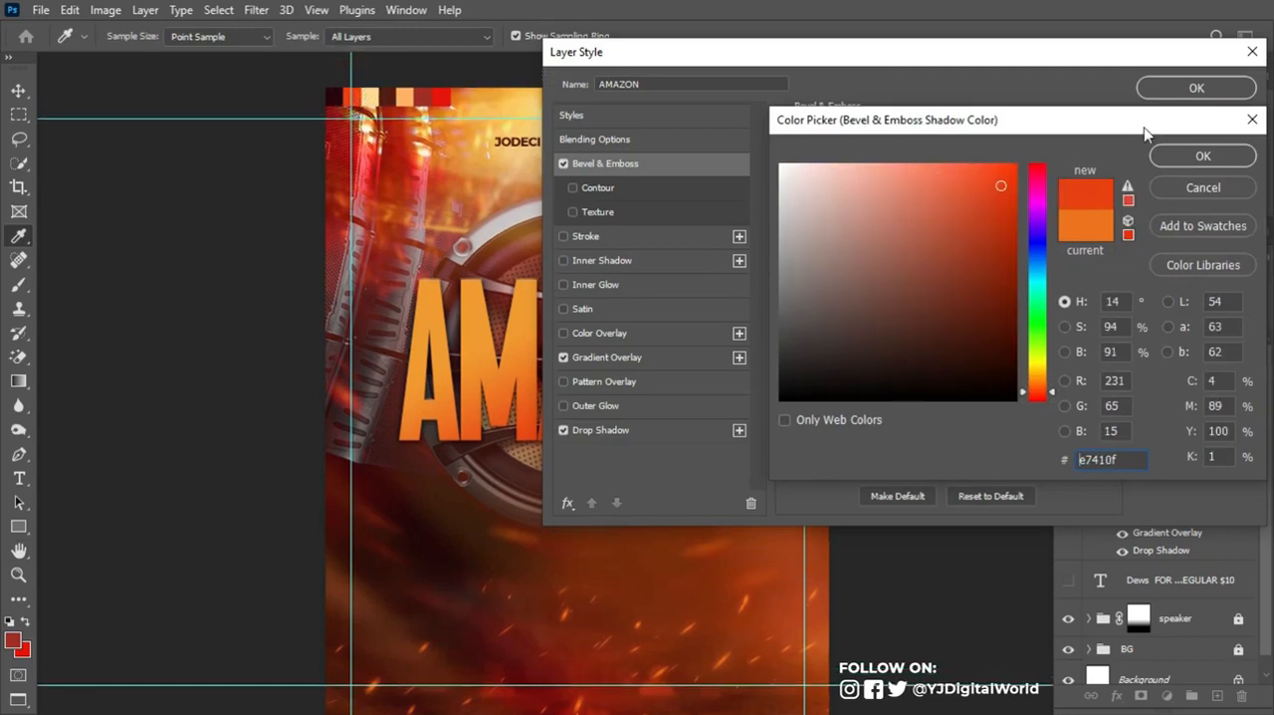
pyautogui.click(1199, 156)
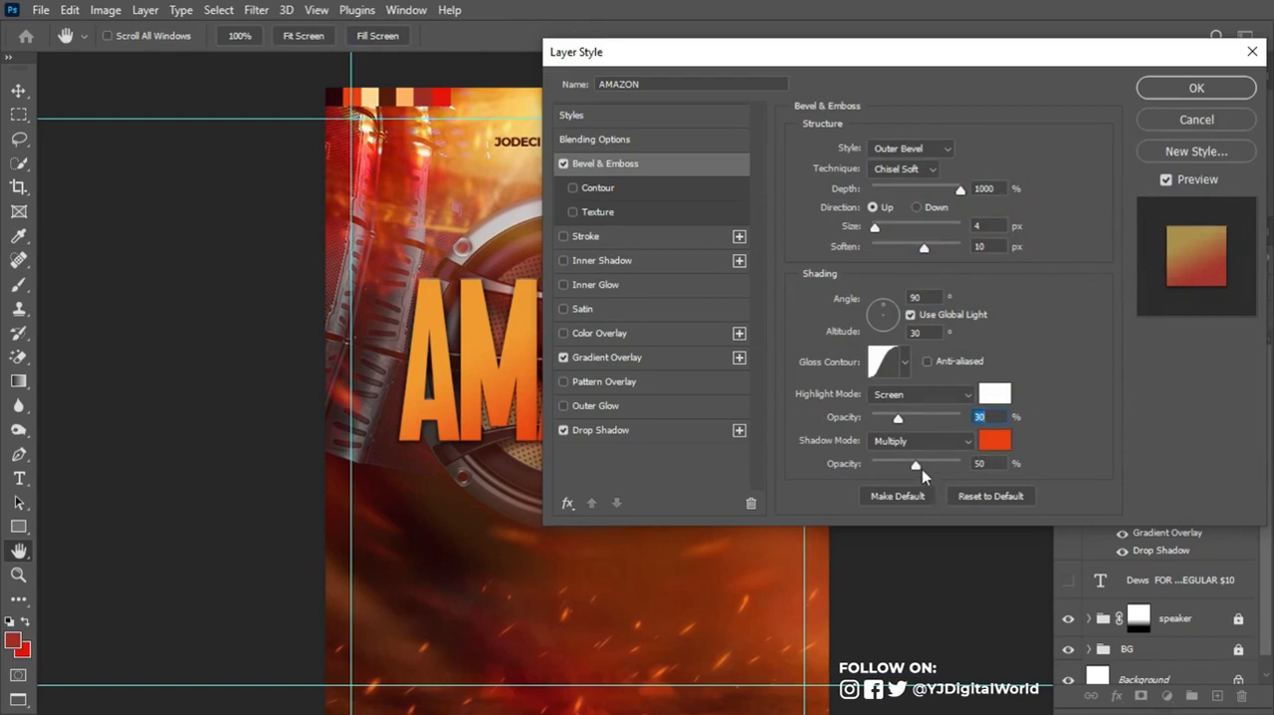
pyautogui.moveTo(921, 463); pyautogui.dragTo(954, 467)
pyautogui.click(1175, 89)
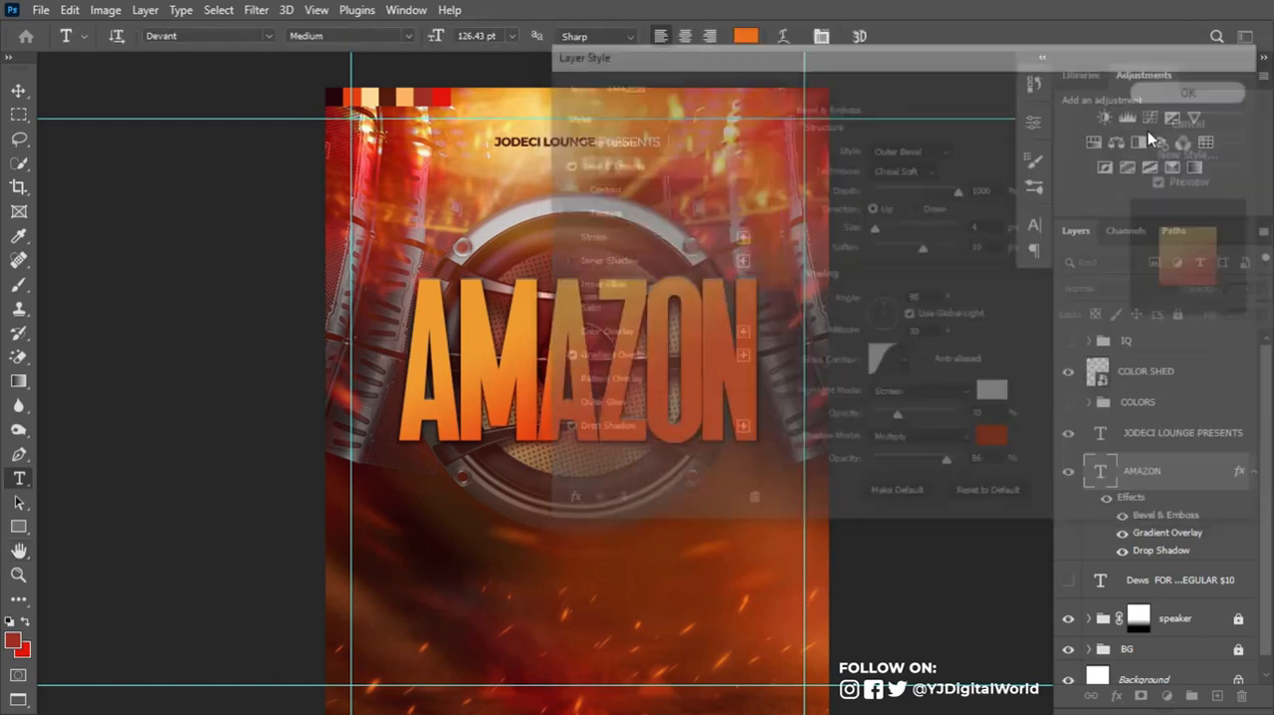
# - Duplicate the AMAZON text layer and place the copy directly below the original in the layer stack
pyautogui.click(1256, 472)
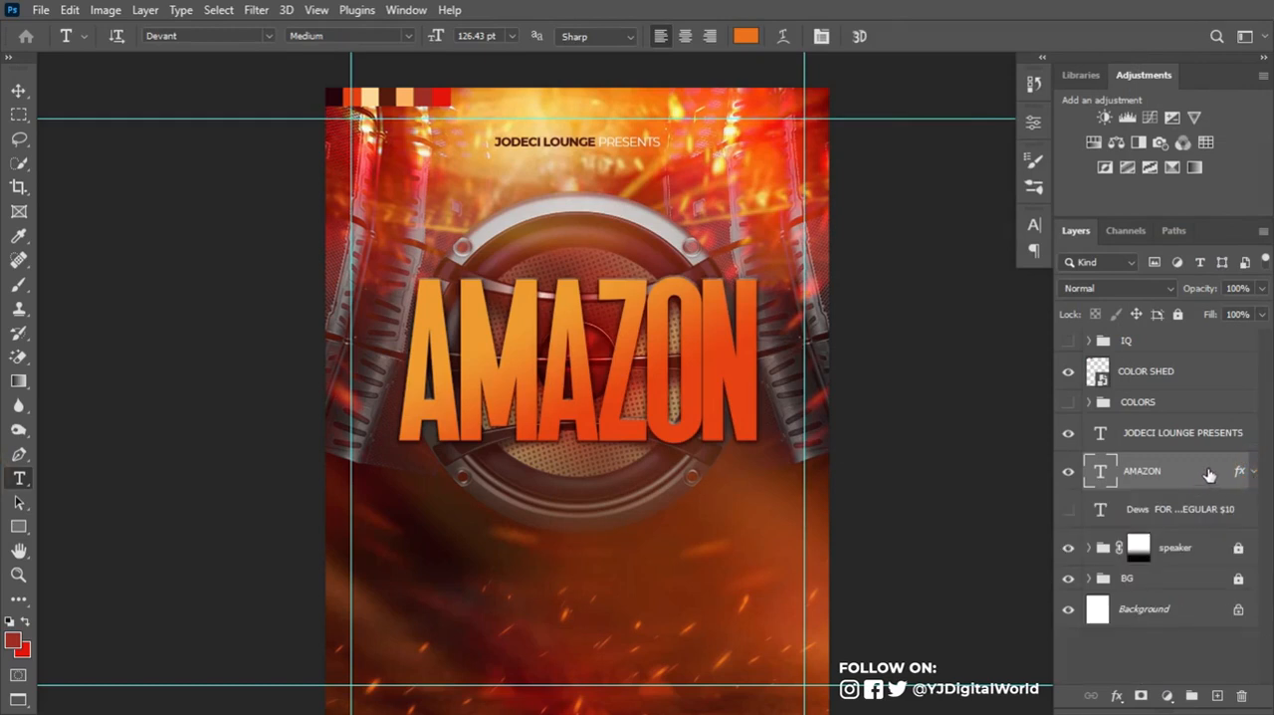
pyautogui.hotkey('ctrl', 'j')
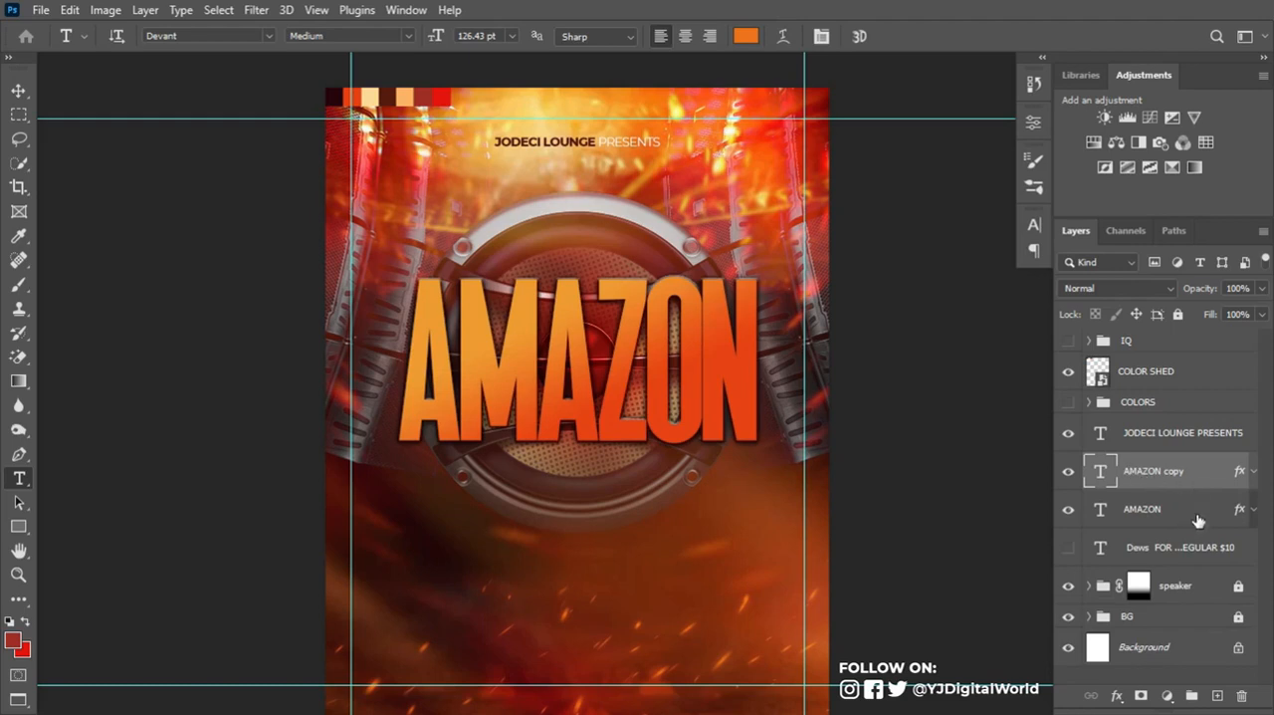
pyautogui.moveTo(1197, 468); pyautogui.dragTo(1191, 520)
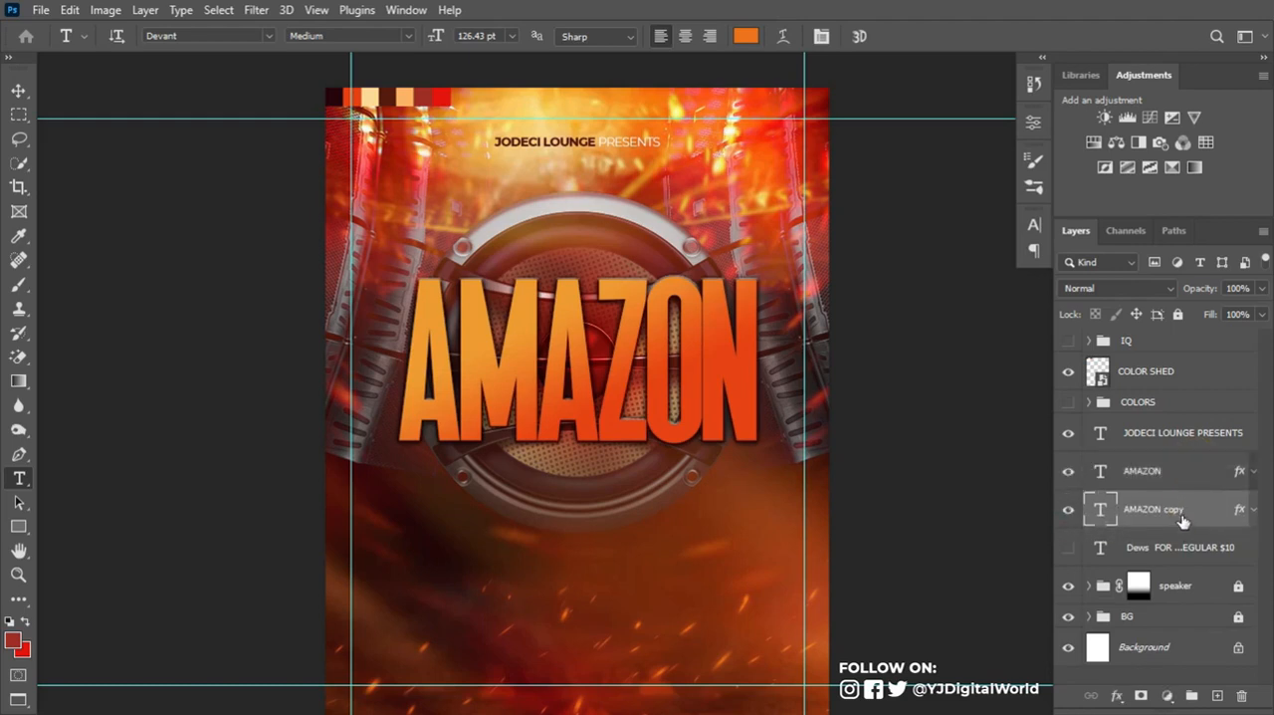
# - Nudge the AMAZON copy slightly to the right behind the original to give the title depth
pyautogui.press('v')
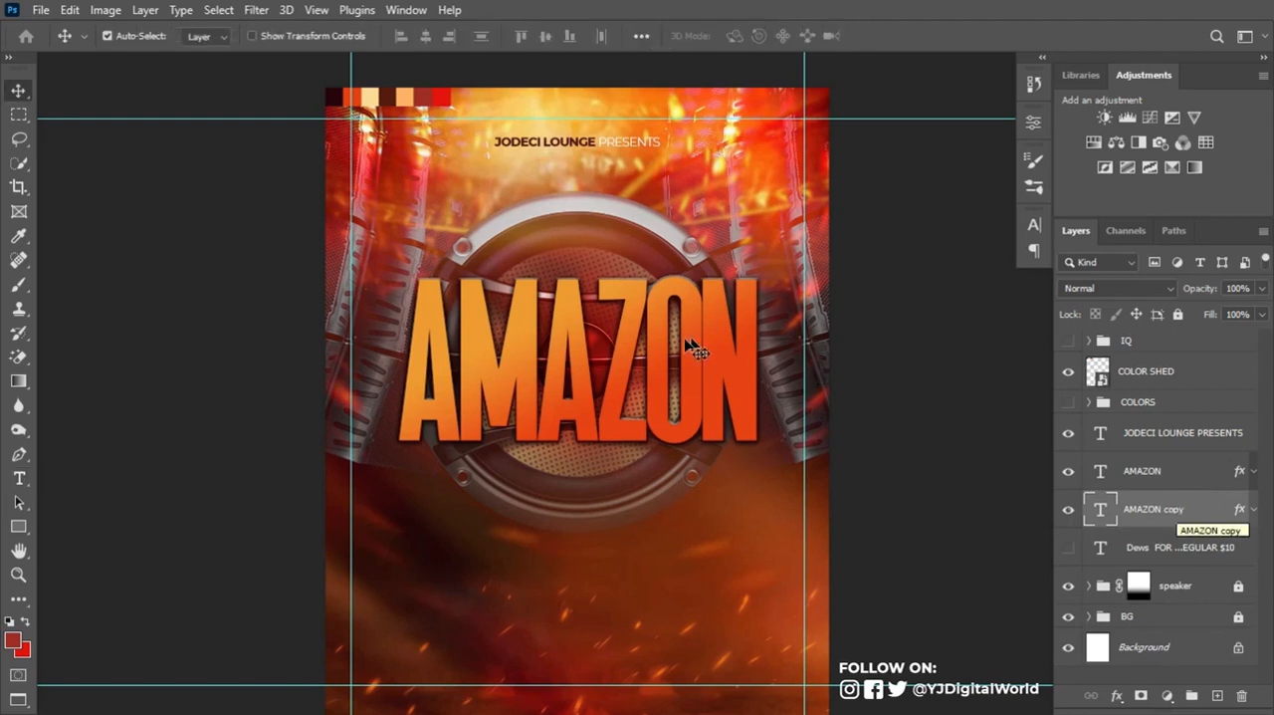
pyautogui.moveTo(648, 339); pyautogui.dragTo(649, 322)
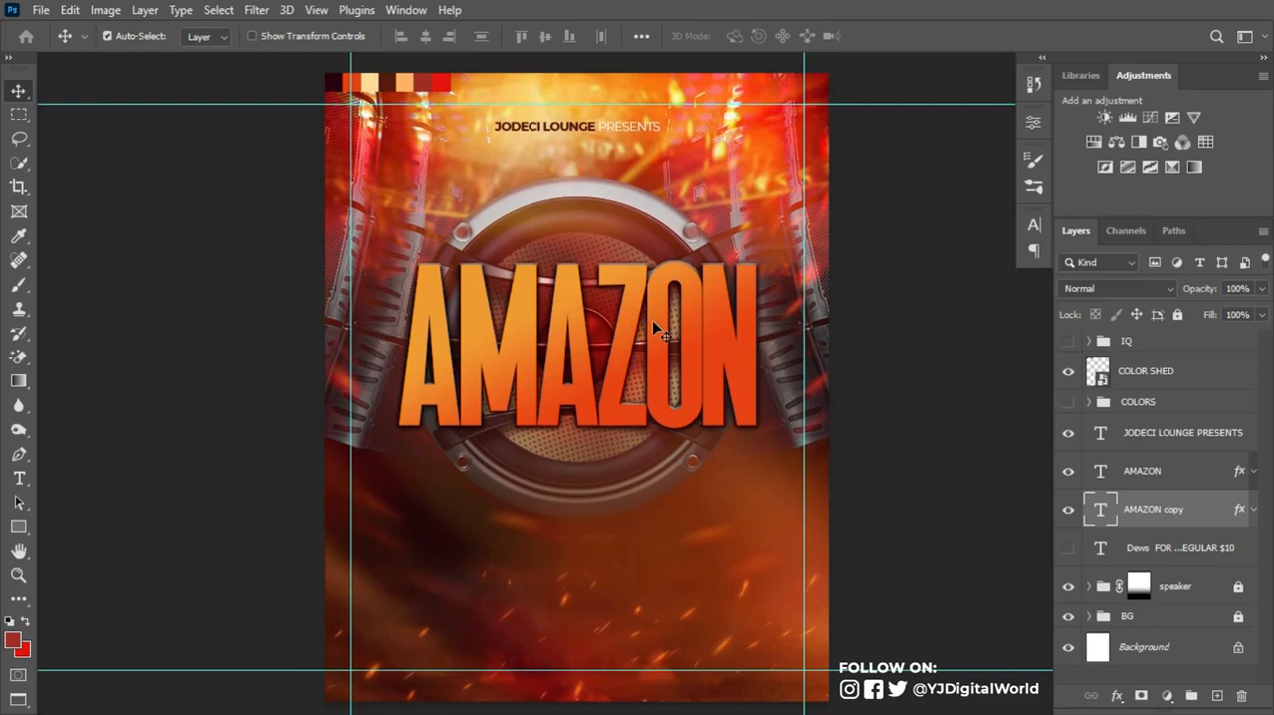
pyautogui.press('Right')
pyautogui.press('Right')
pyautogui.press('Right')
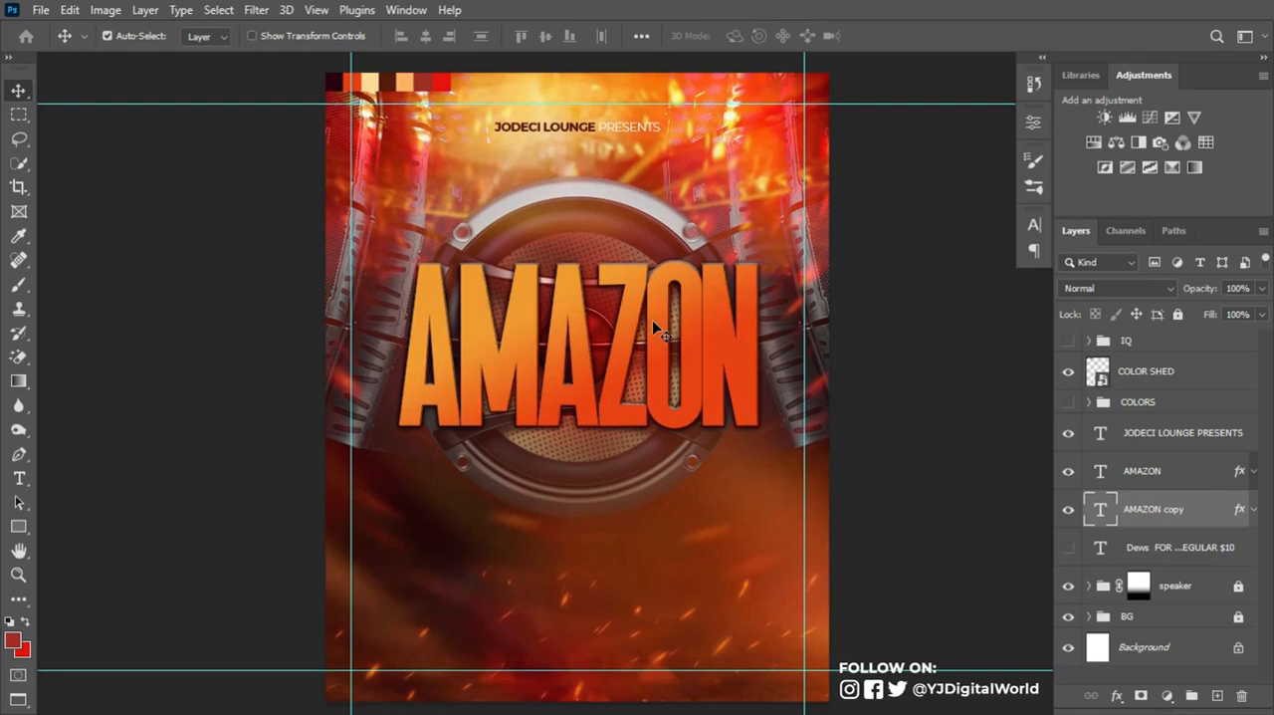
pyautogui.press('Right')
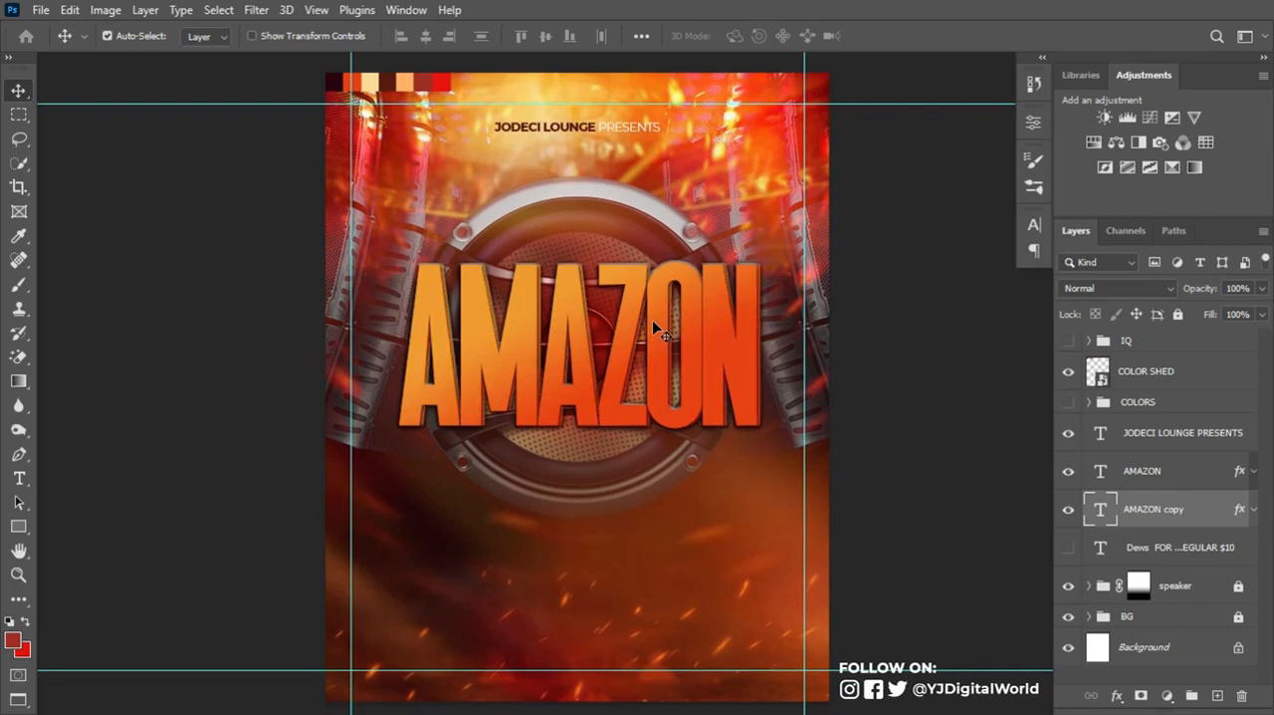
pyautogui.press('Right')
pyautogui.press('Right')
pyautogui.press('Right')
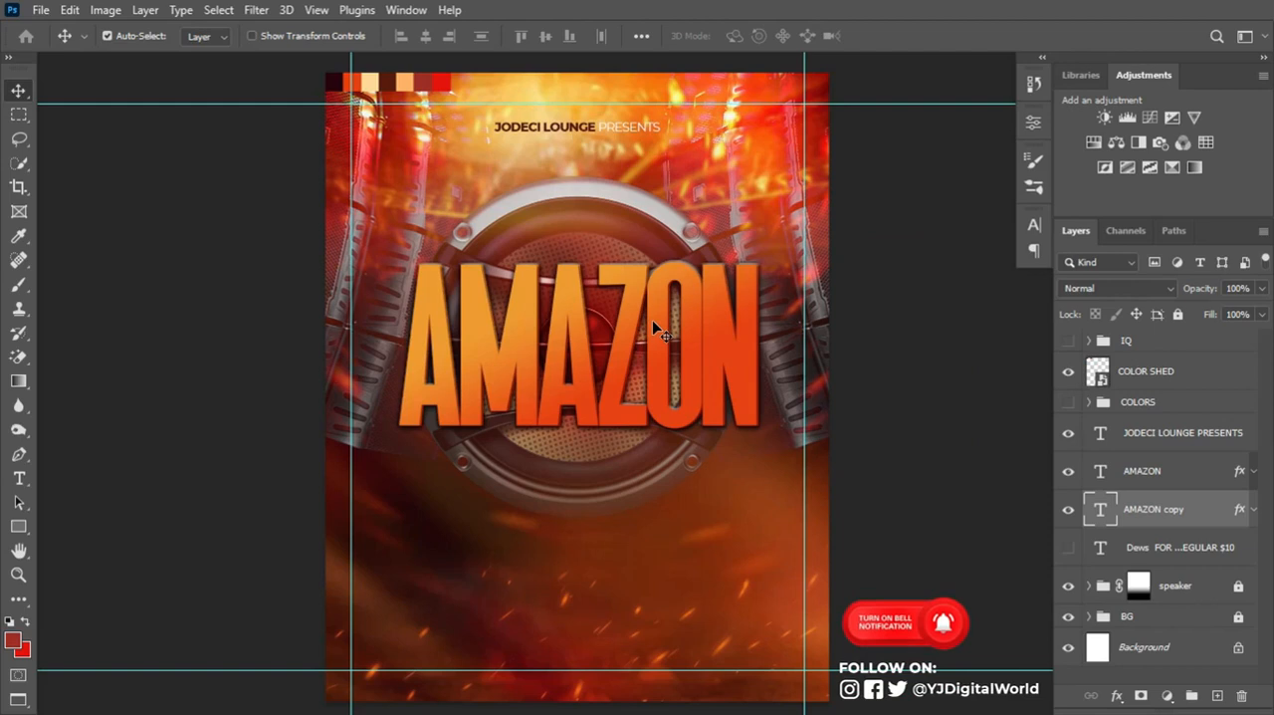
# - Scale both AMAZON text layers up together from their center to about 104%
pyautogui.keyDown('ctrl'); pyautogui.click(1143, 470); pyautogui.keyUp('ctrl')
pyautogui.hotkey('ctrl', 't')
pyautogui.moveTo(749, 428); pyautogui.dragTo(764, 429)
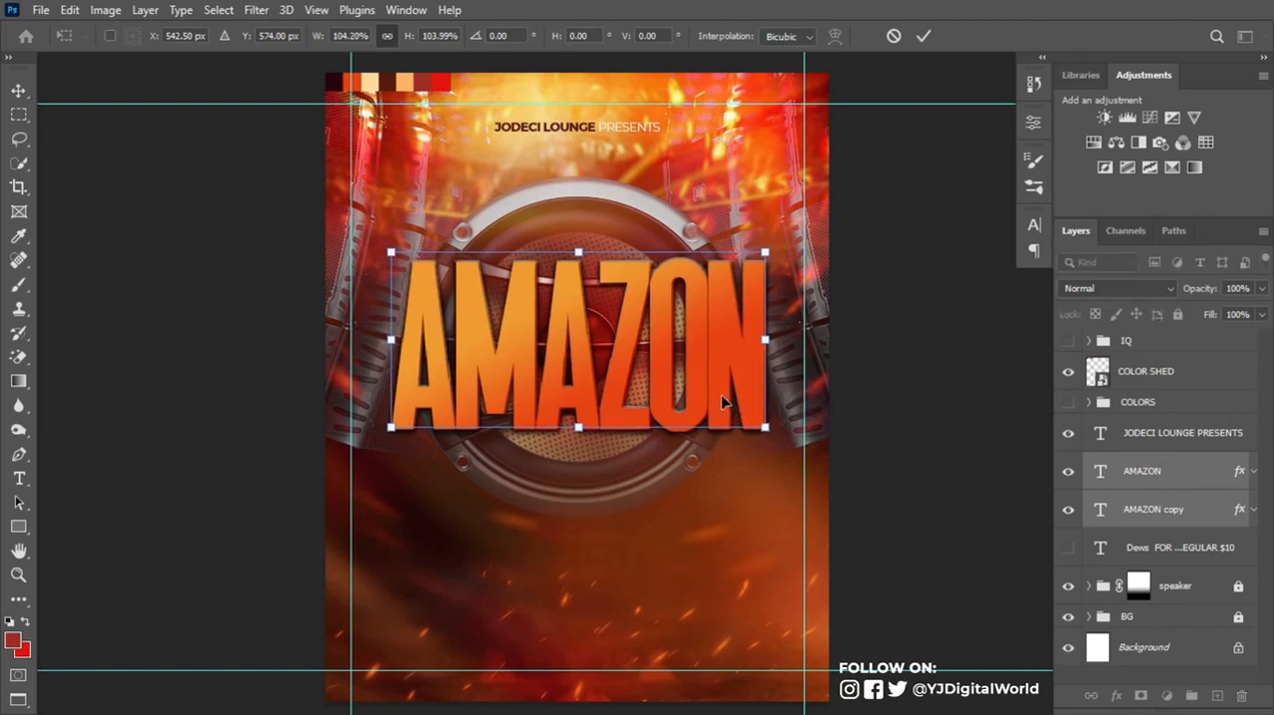
pyautogui.press('Return')
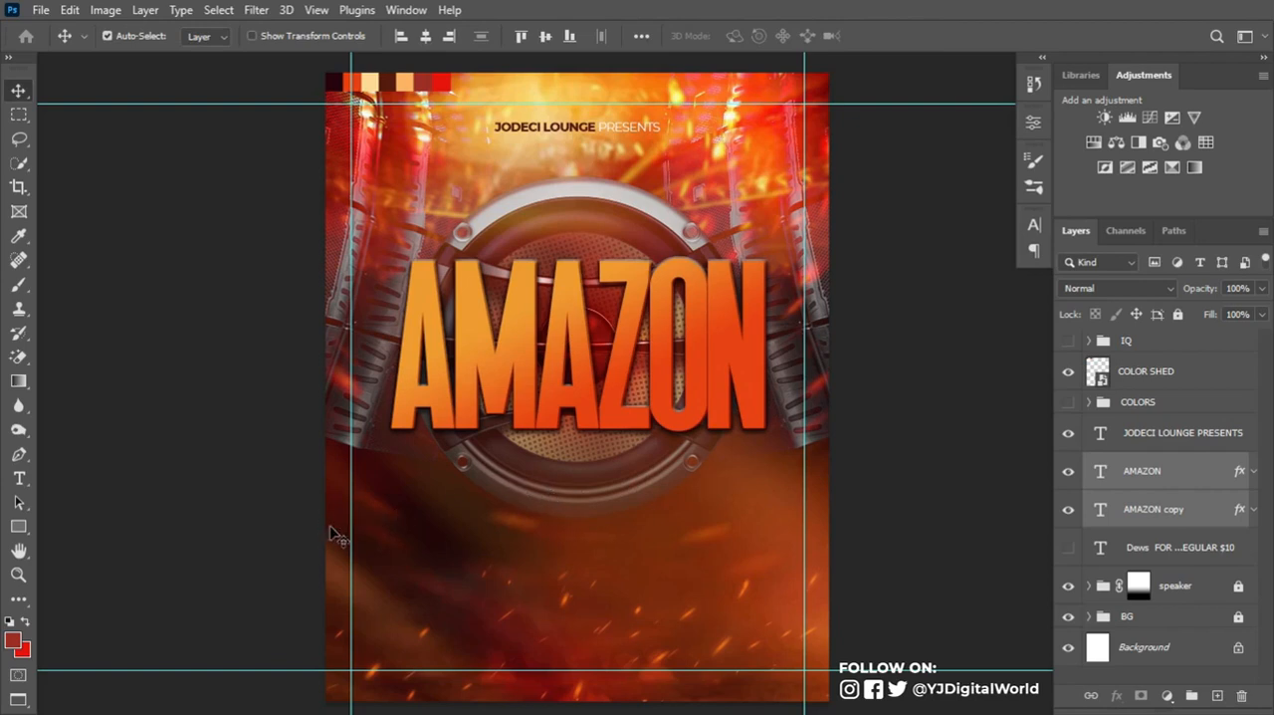
# - Add a new text line reading "Dews" below the AMAZON title
pyautogui.click(19, 480)
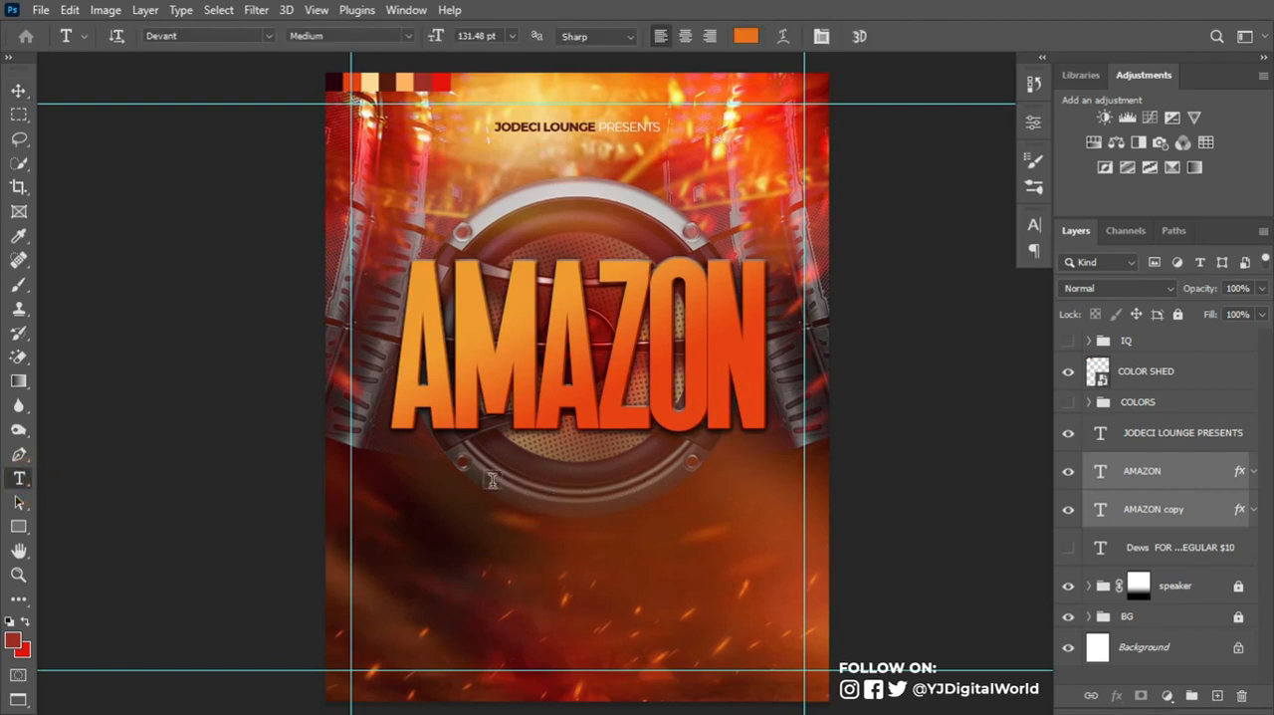
pyautogui.click(492, 483)
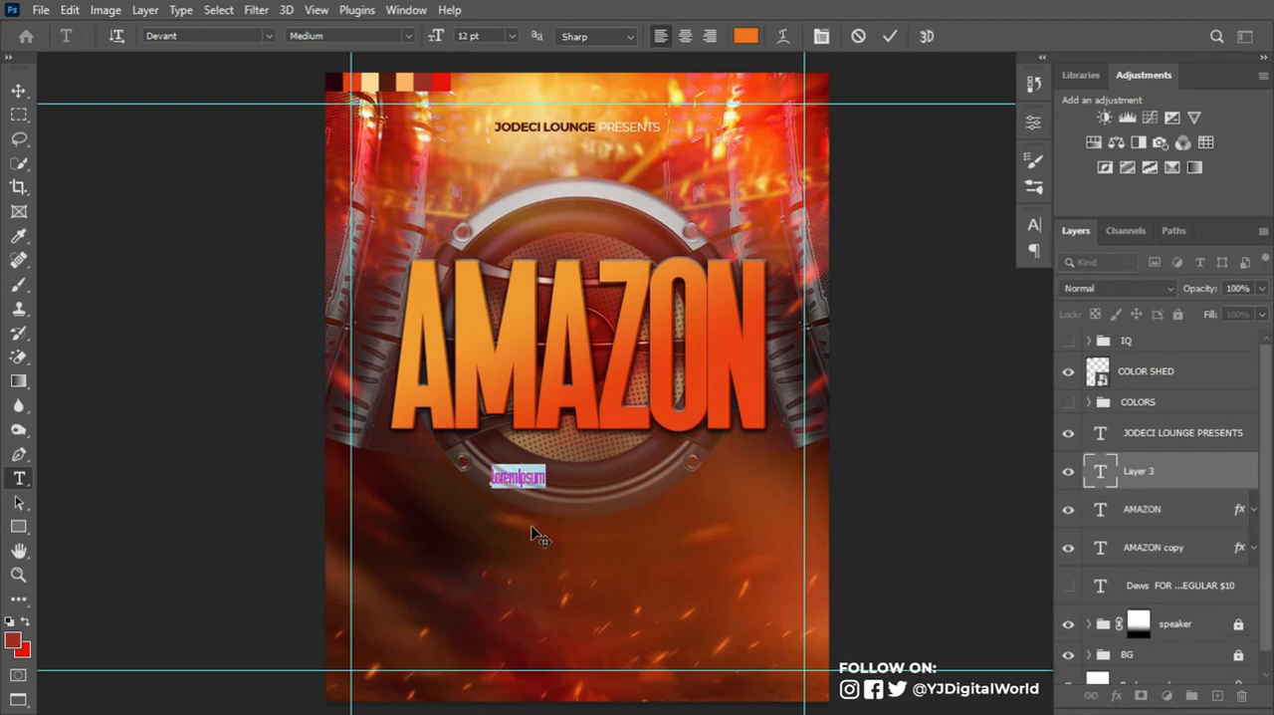
pyautogui.write('frida')
pyautogui.hotkey('ctrl', 'Return')
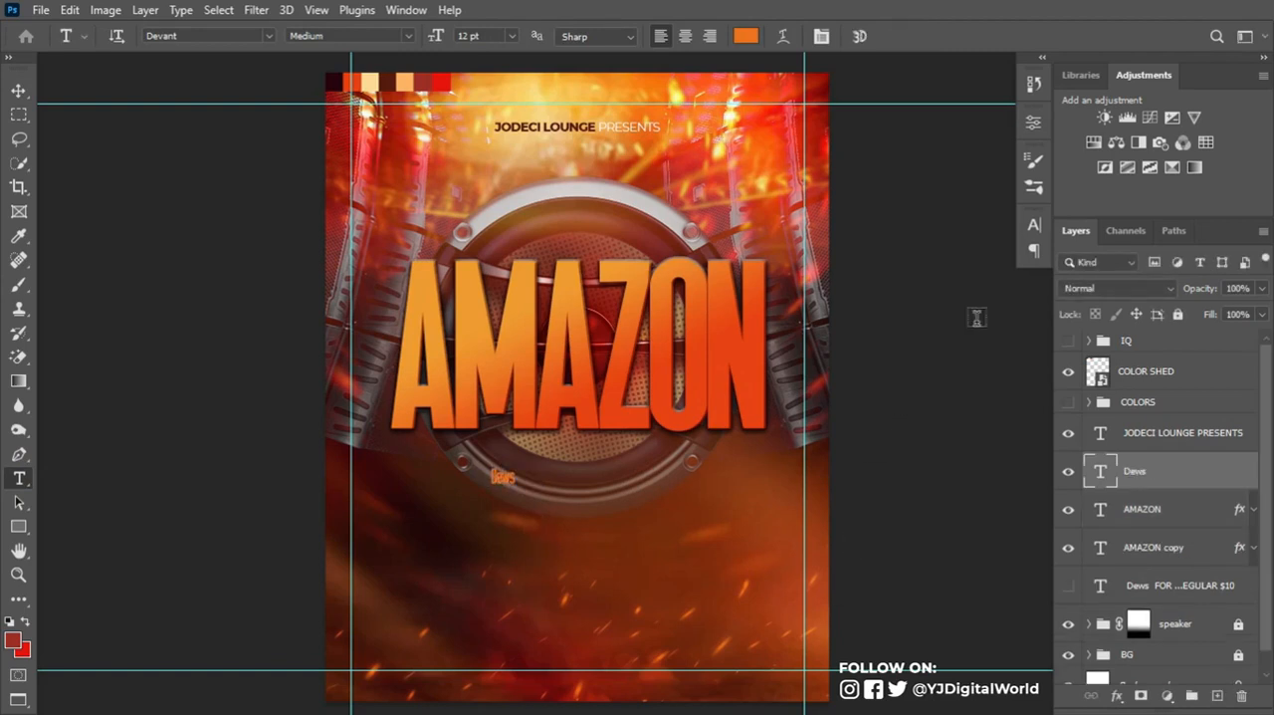
# - Set the Dews text in Autograf PERSONAL USE ONLY Regular and color it with the pale cream palette swatch
pyautogui.click(1033, 228)
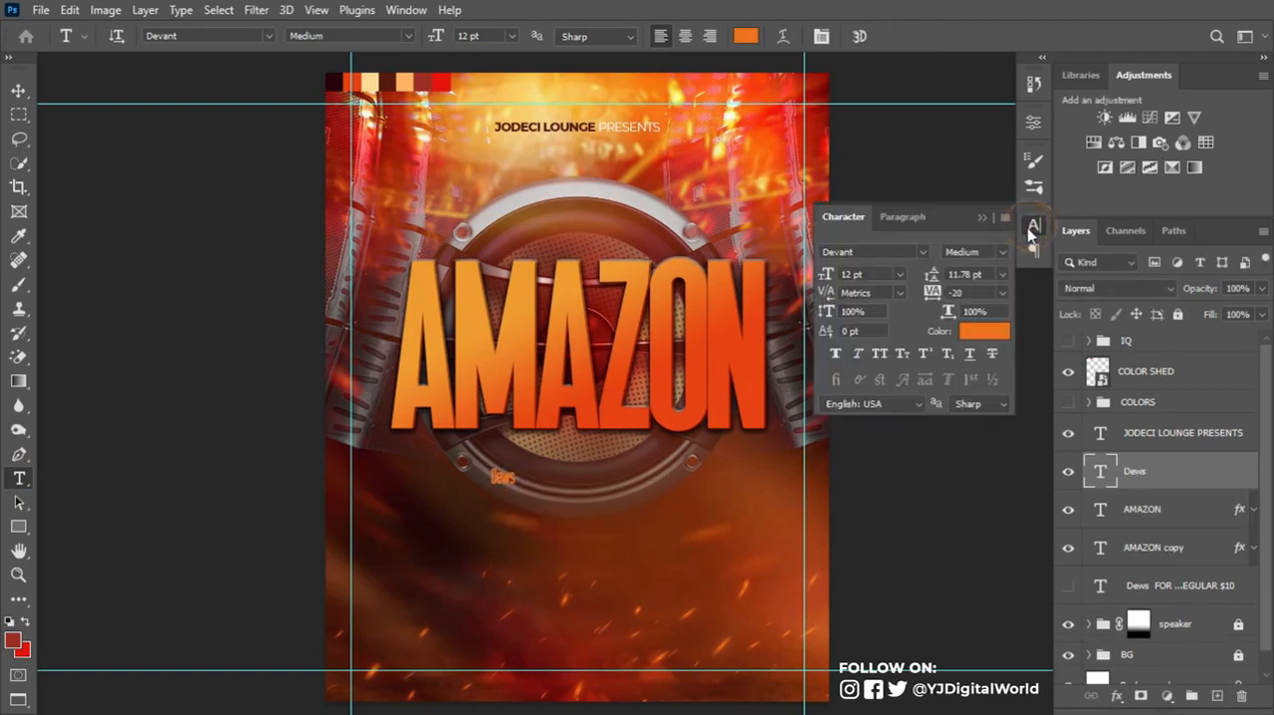
pyautogui.click(902, 251)
pyautogui.write('au')
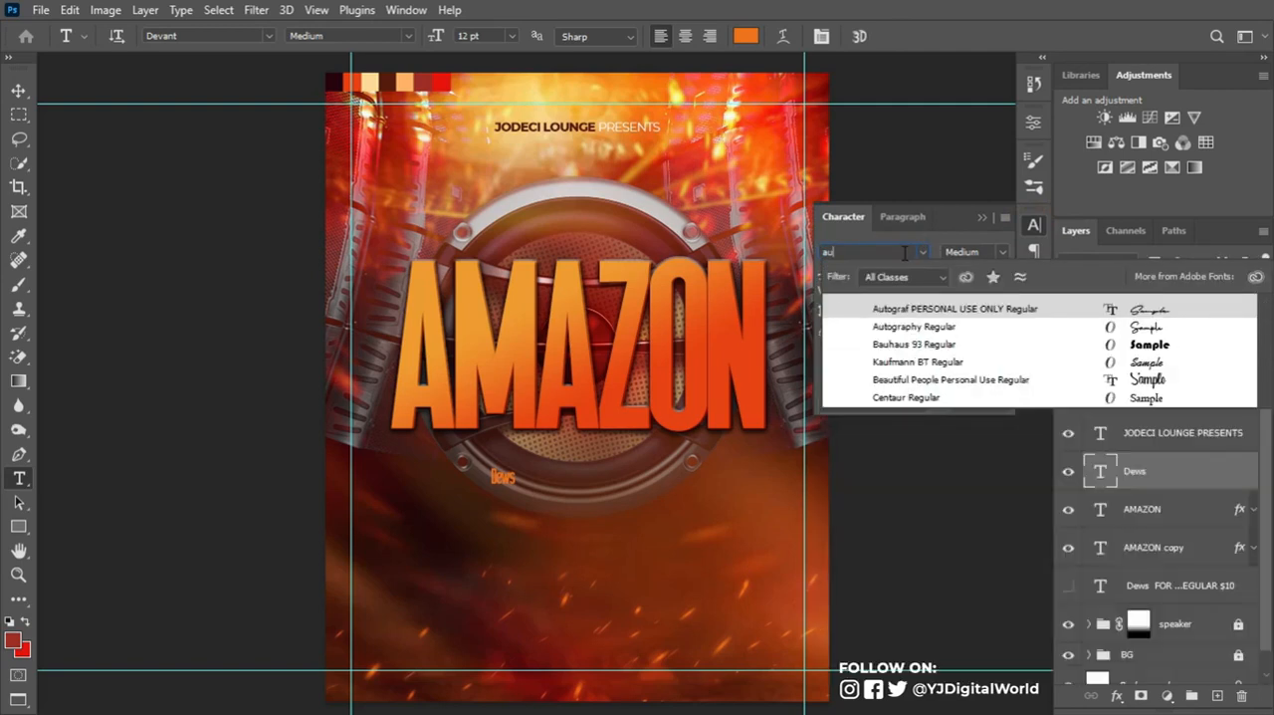
pyautogui.write('to')
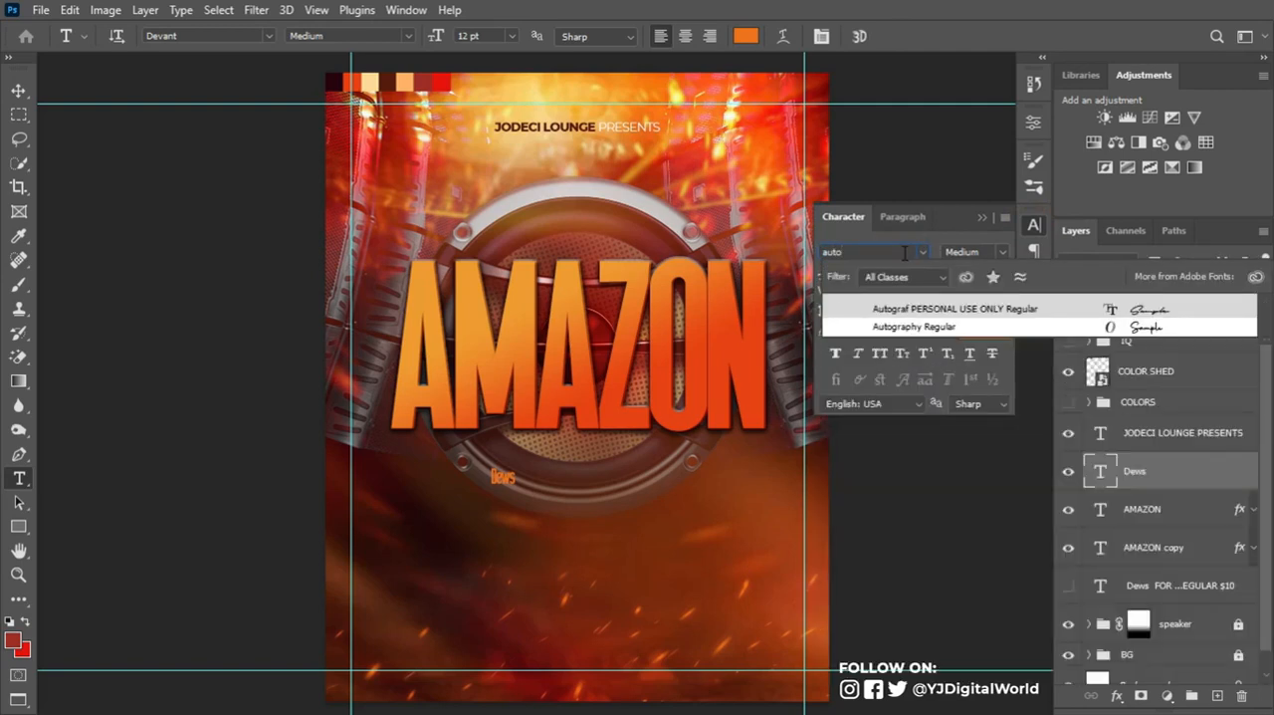
pyautogui.click(985, 314)
pyautogui.click(984, 331)
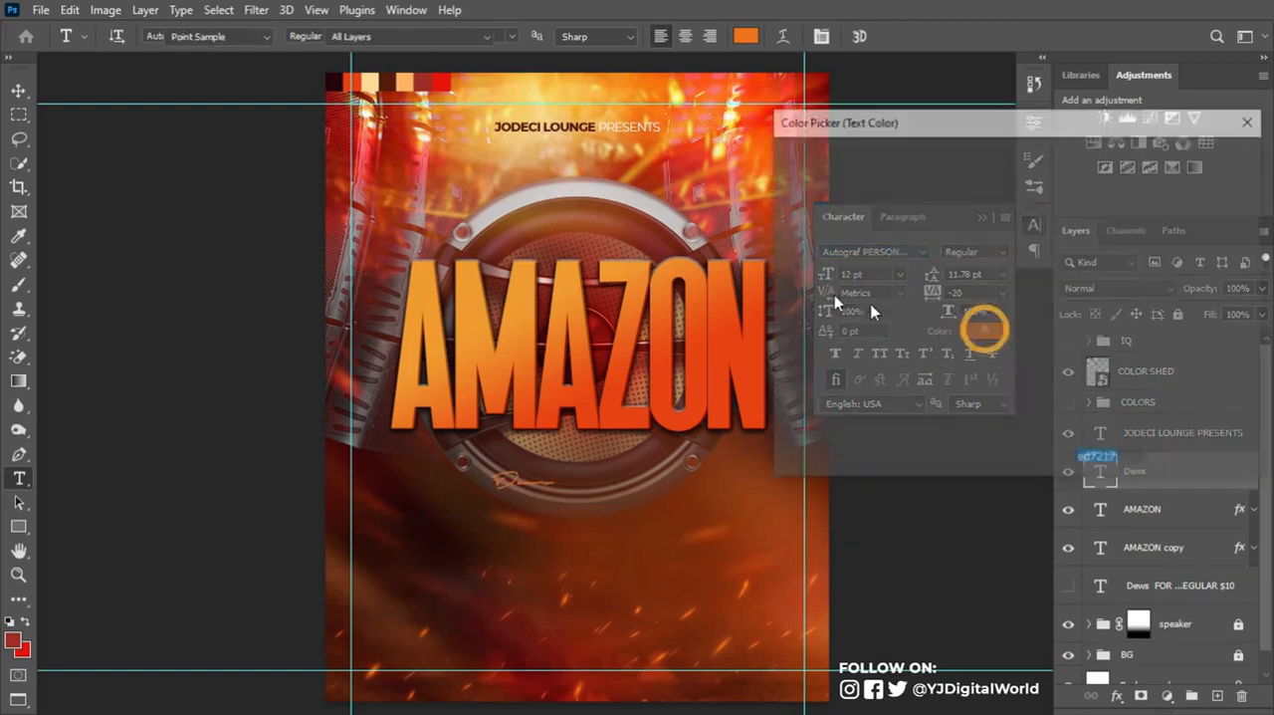
pyautogui.click(375, 83)
pyautogui.click(1203, 155)
# - Enlarge the Dews text to about 67 pt and position it overlapping the lower edge of the AMAZON title
pyautogui.hotkey('ctrl', 't')
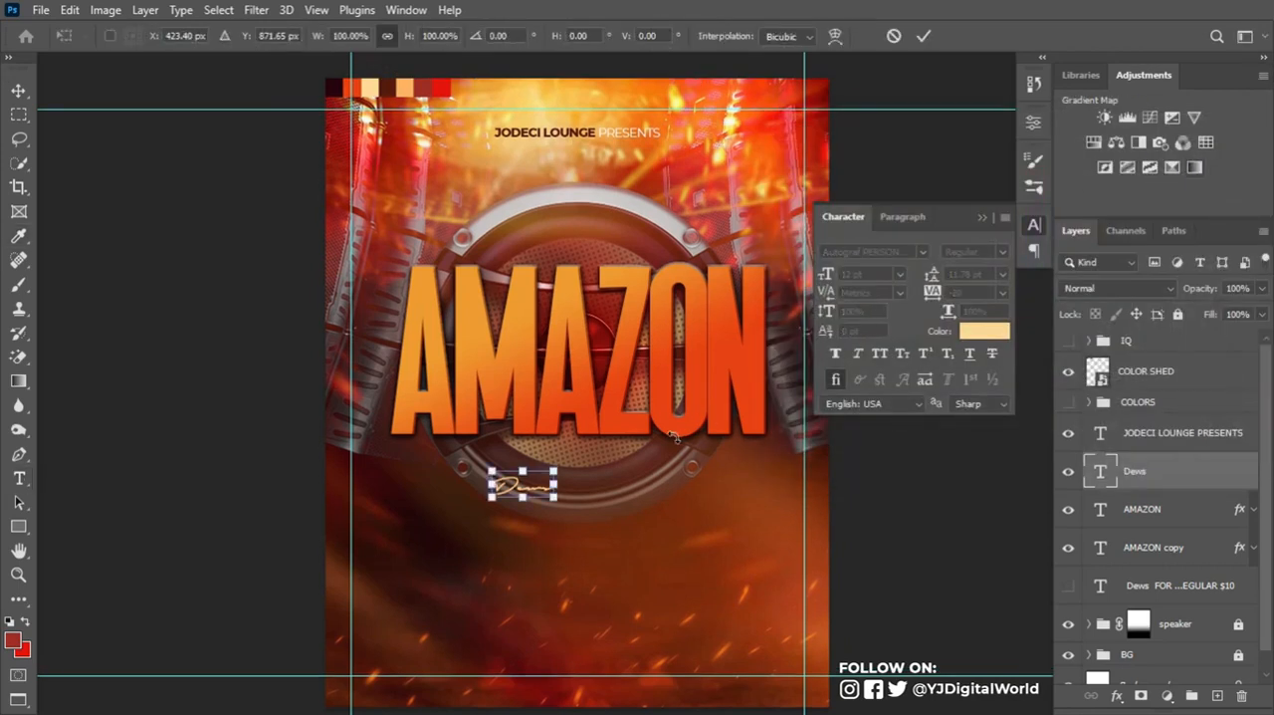
pyautogui.moveTo(558, 499); pyautogui.dragTo(684, 543)
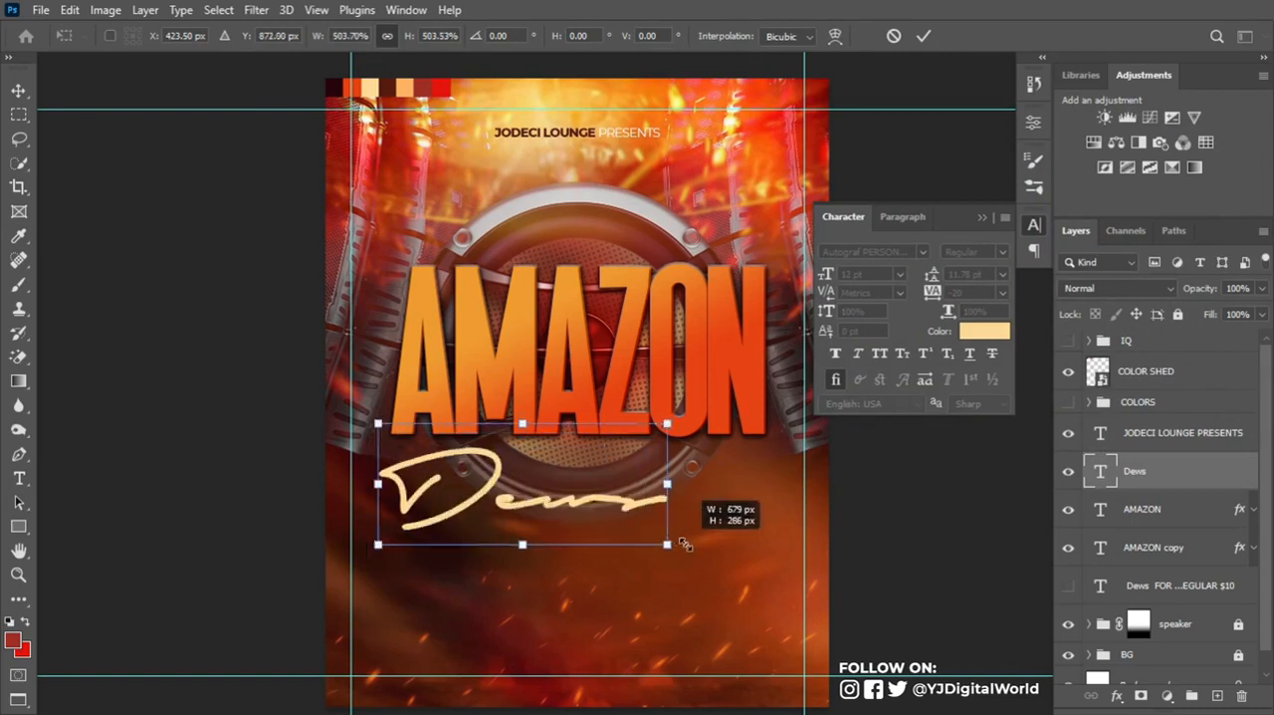
pyautogui.moveTo(634, 509); pyautogui.dragTo(686, 457)
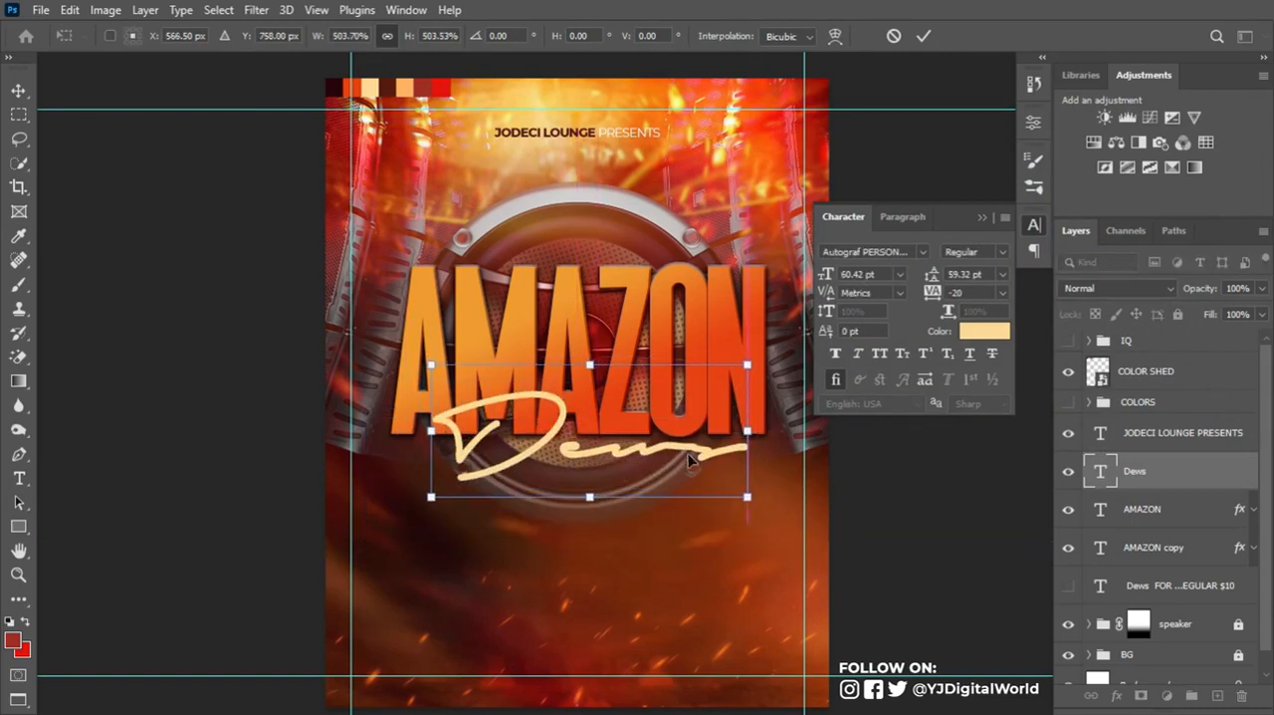
pyautogui.click(923, 36)
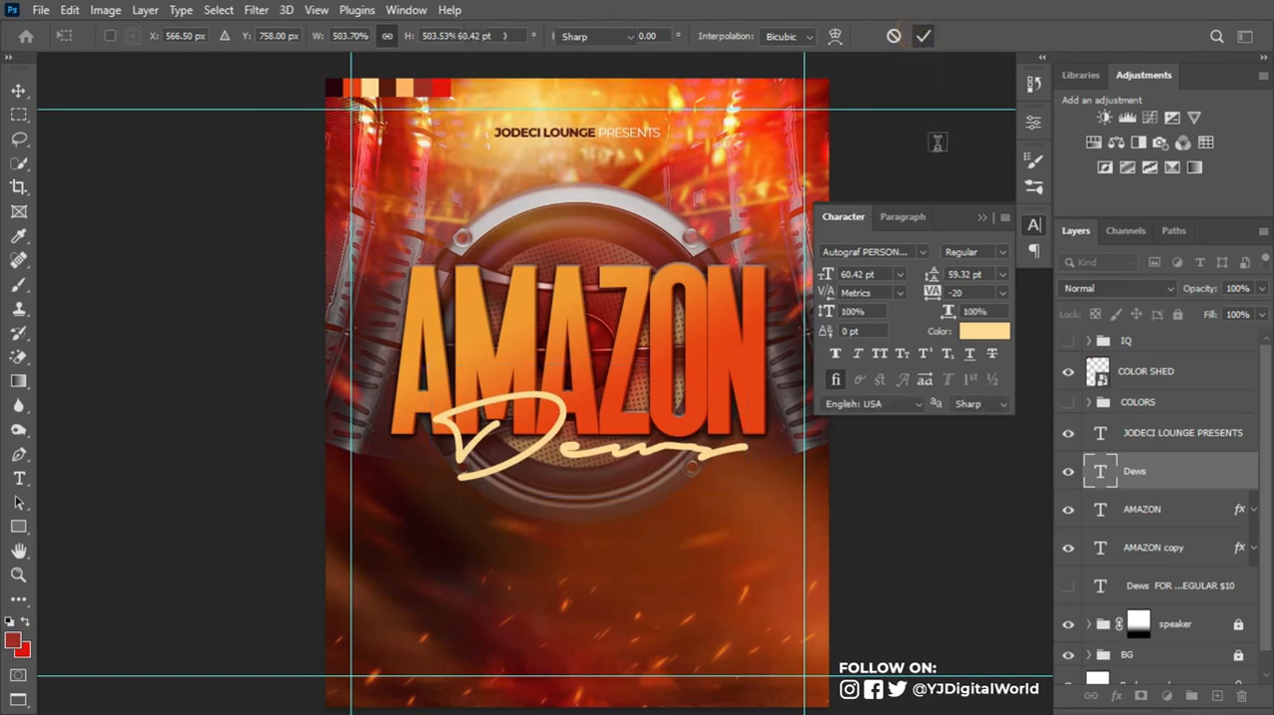
pyautogui.hotkey('ctrl', 't')
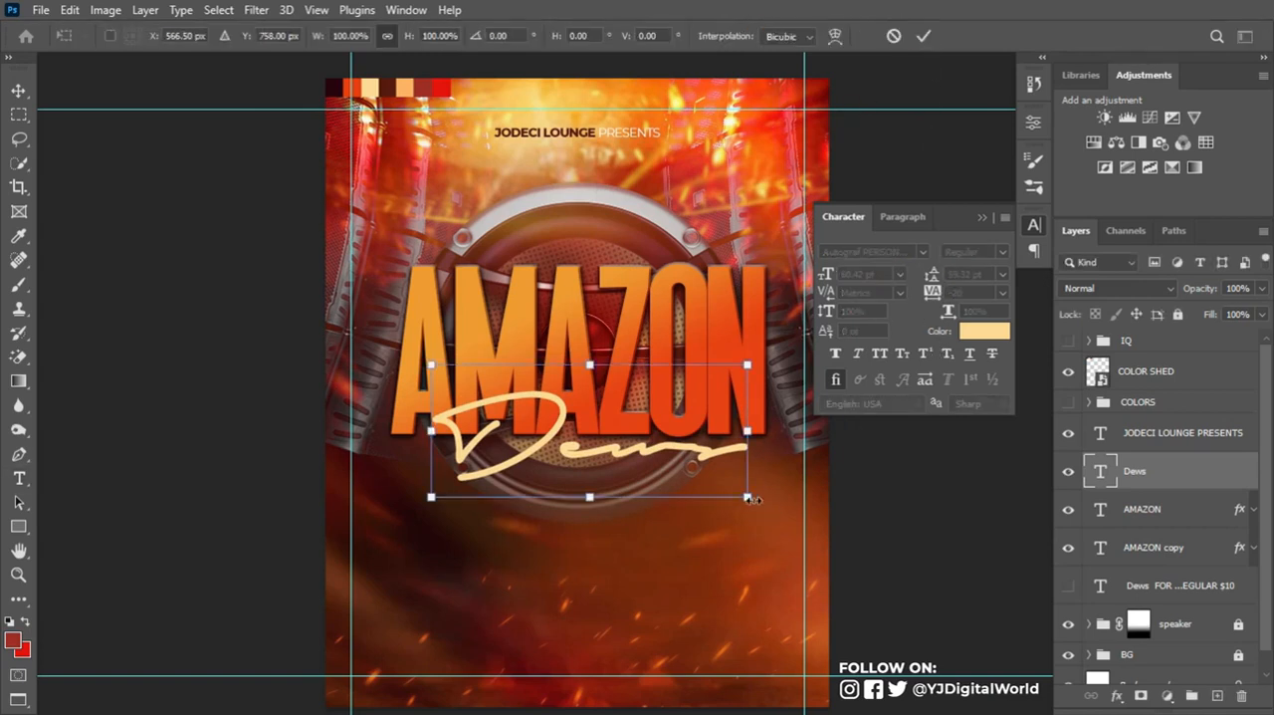
pyautogui.moveTo(748, 496); pyautogui.dragTo(764, 510)
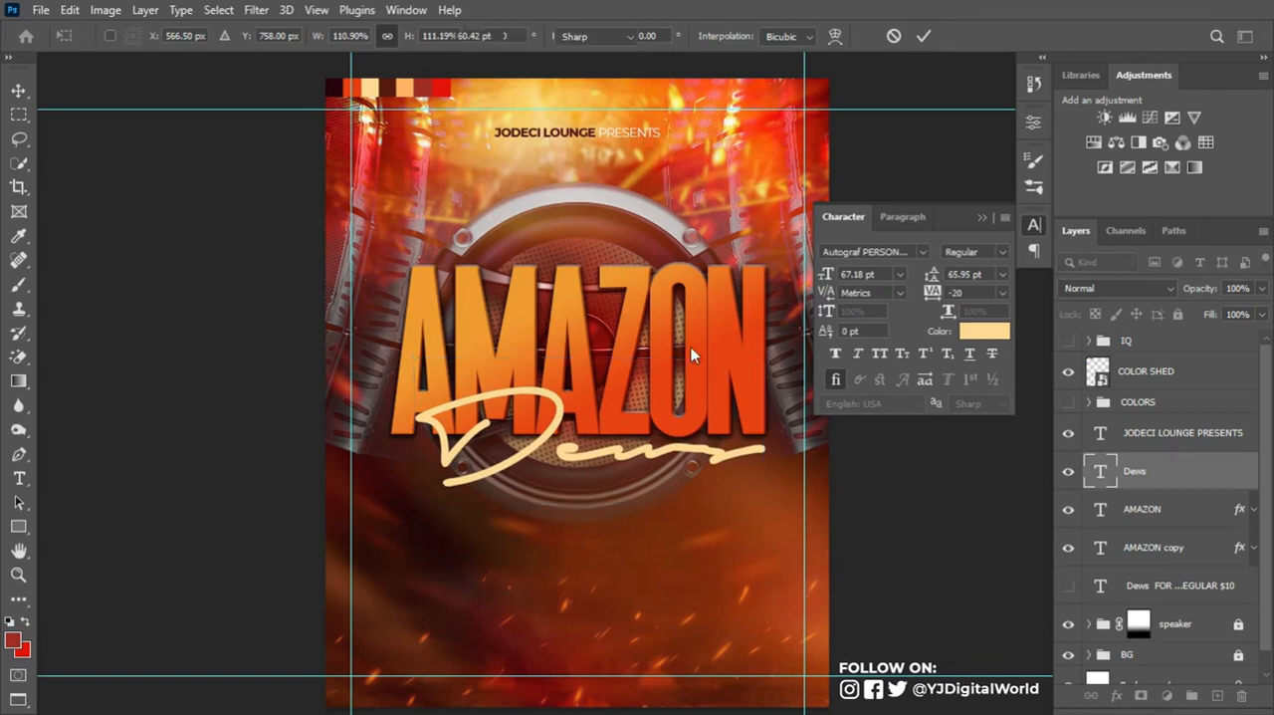
pyautogui.press('t')
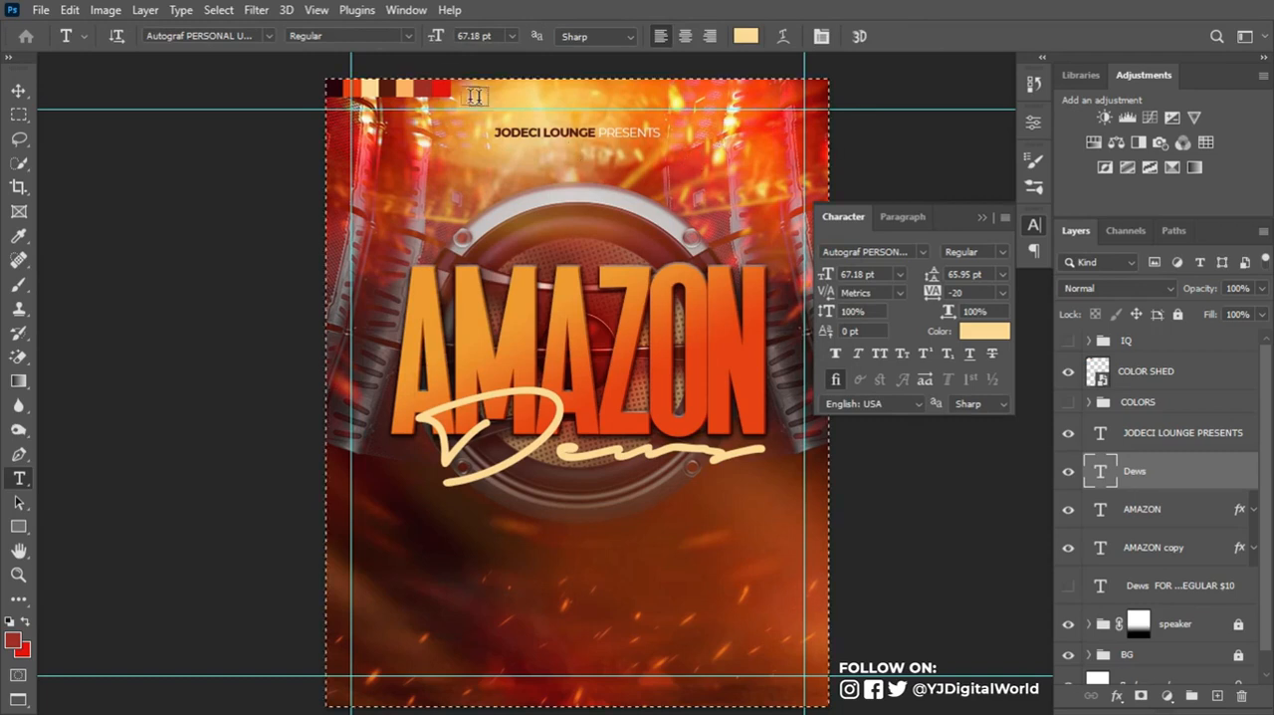
# - Center the Dews text horizontally on the whole canvas and clear the selection
pyautogui.hotkey('ctrl', 'a')
pyautogui.press('v')
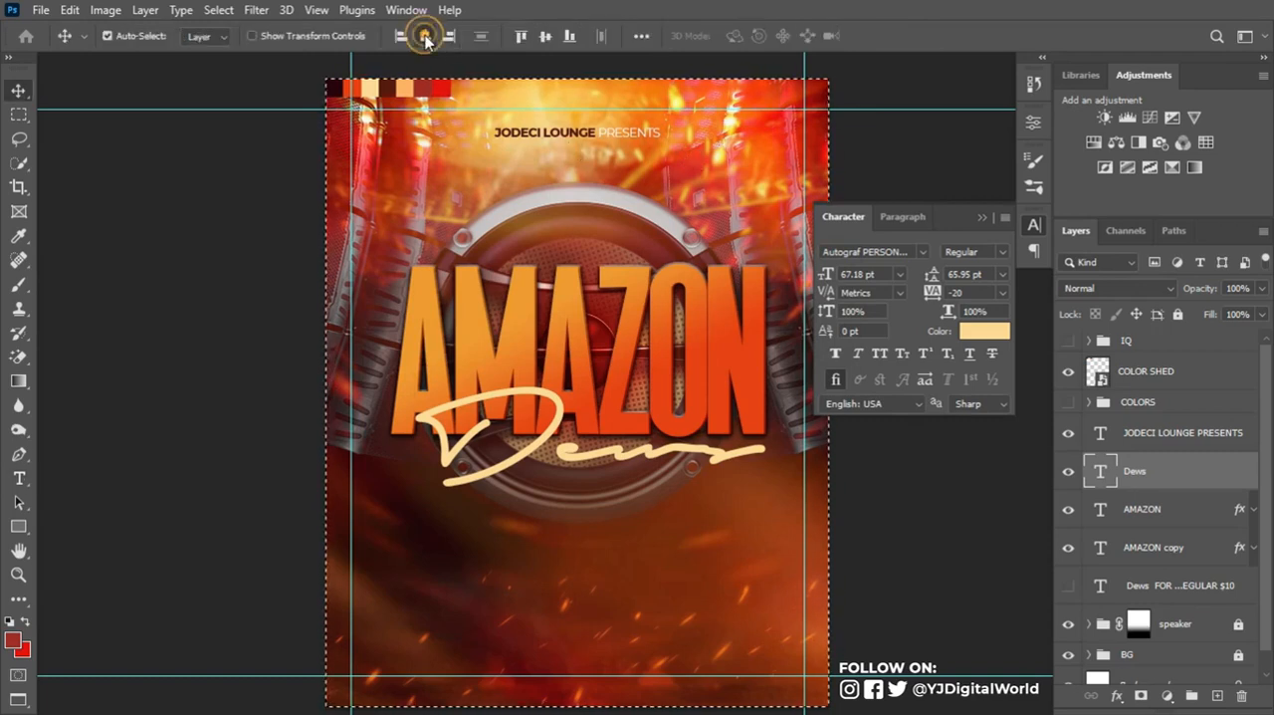
pyautogui.click(425, 36)
pyautogui.hotkey('ctrl', 'd')
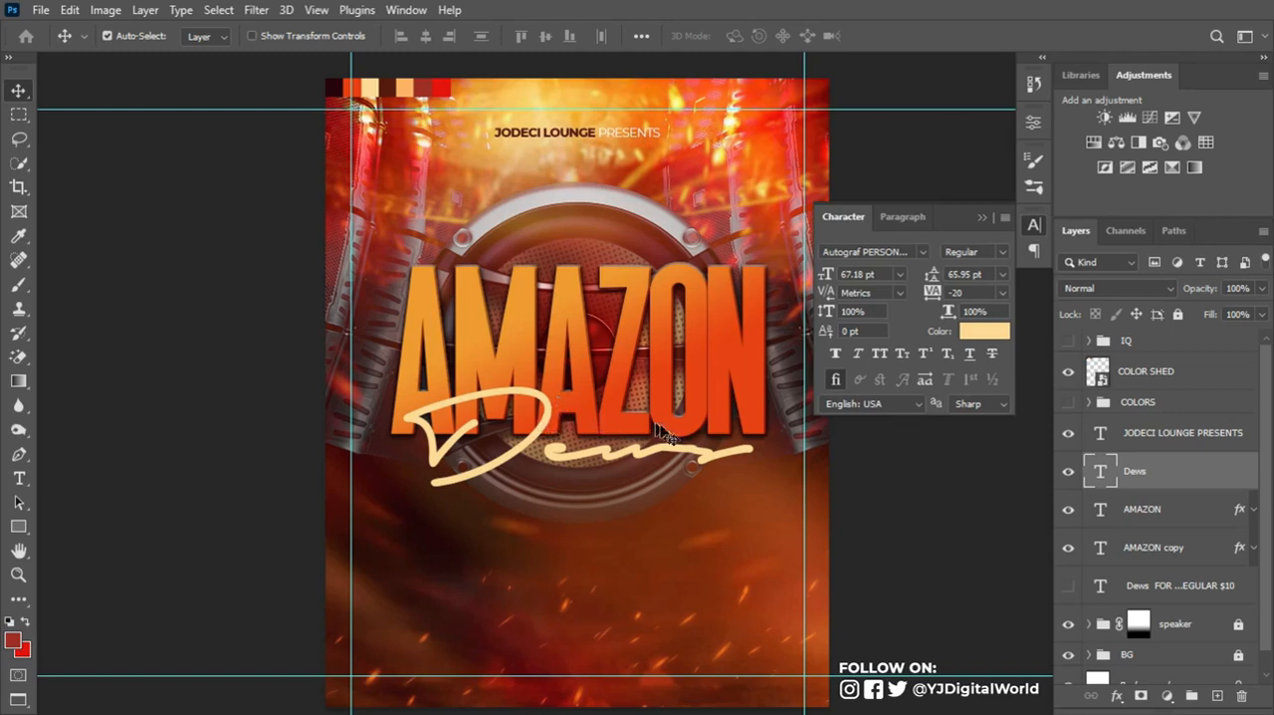
# - Duplicate the Dews text, place the copy beneath the original layer and color it black, 000000
pyautogui.hotkey('ctrl', 'j')
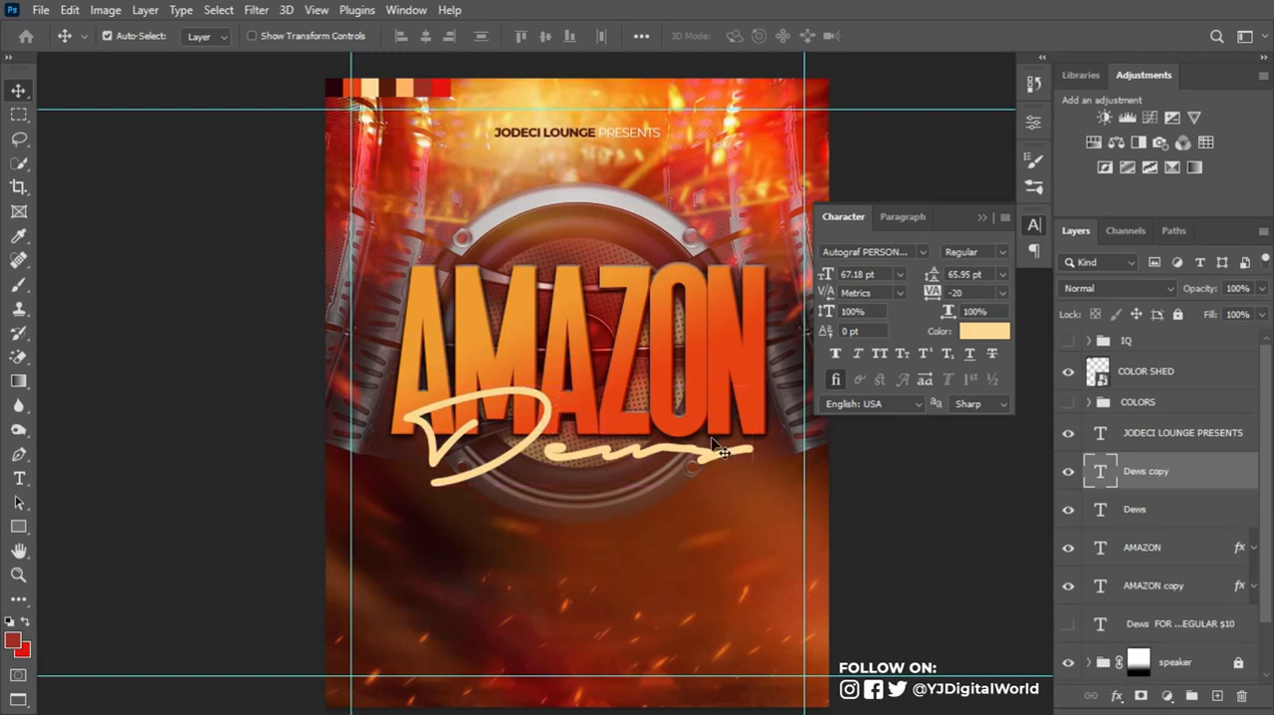
pyautogui.moveTo(1191, 471); pyautogui.dragTo(1188, 523)
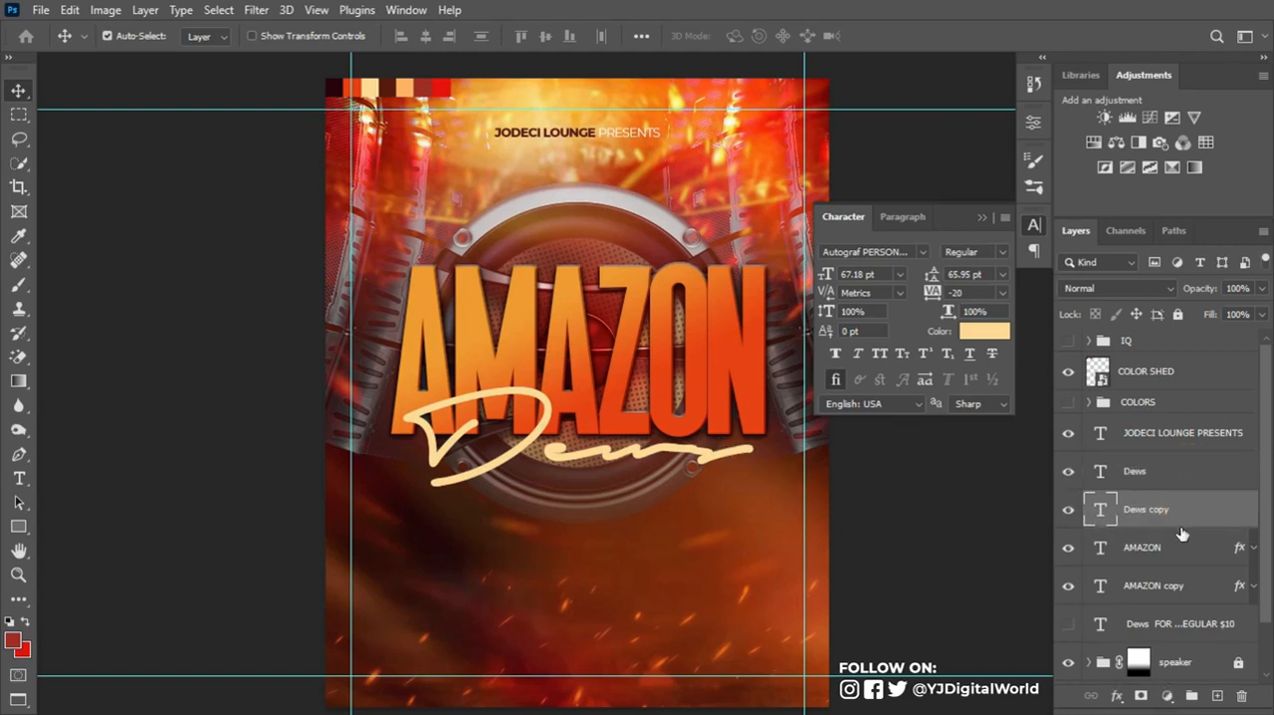
pyautogui.click(984, 331)
pyautogui.click(841, 368)
pyautogui.moveTo(782, 405); pyautogui.dragTo(779, 407)
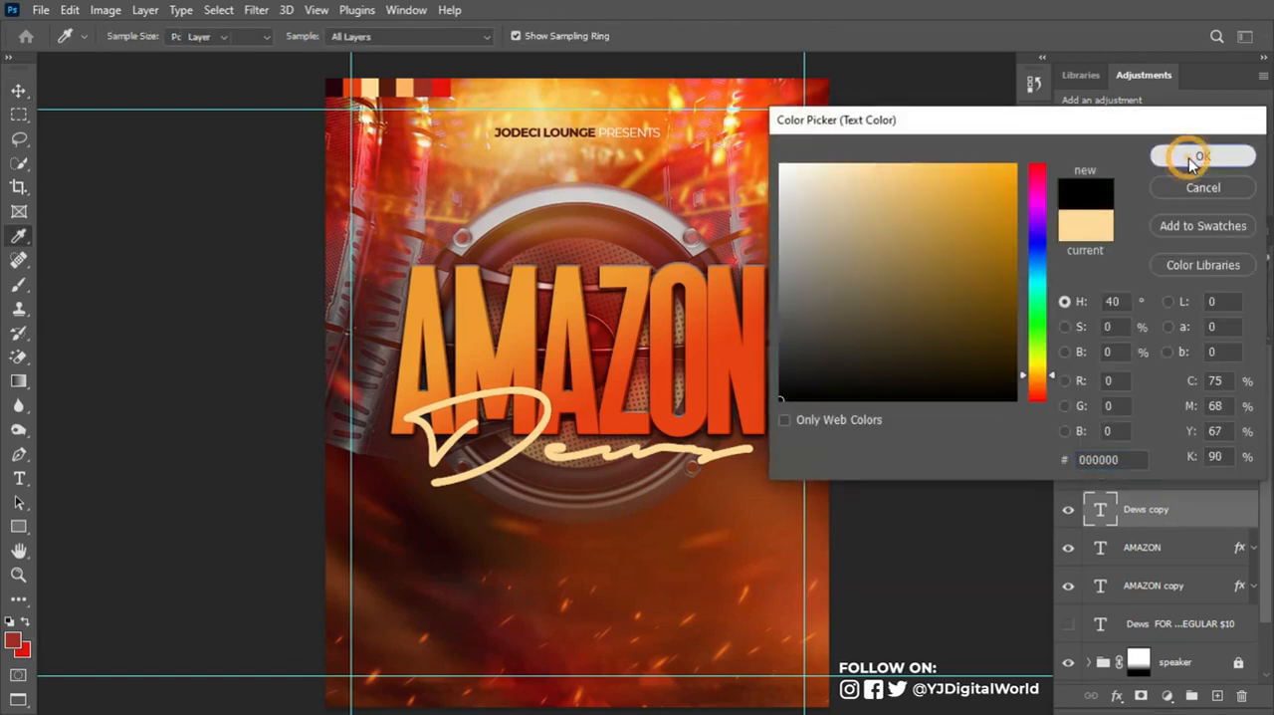
pyautogui.click(1192, 165)
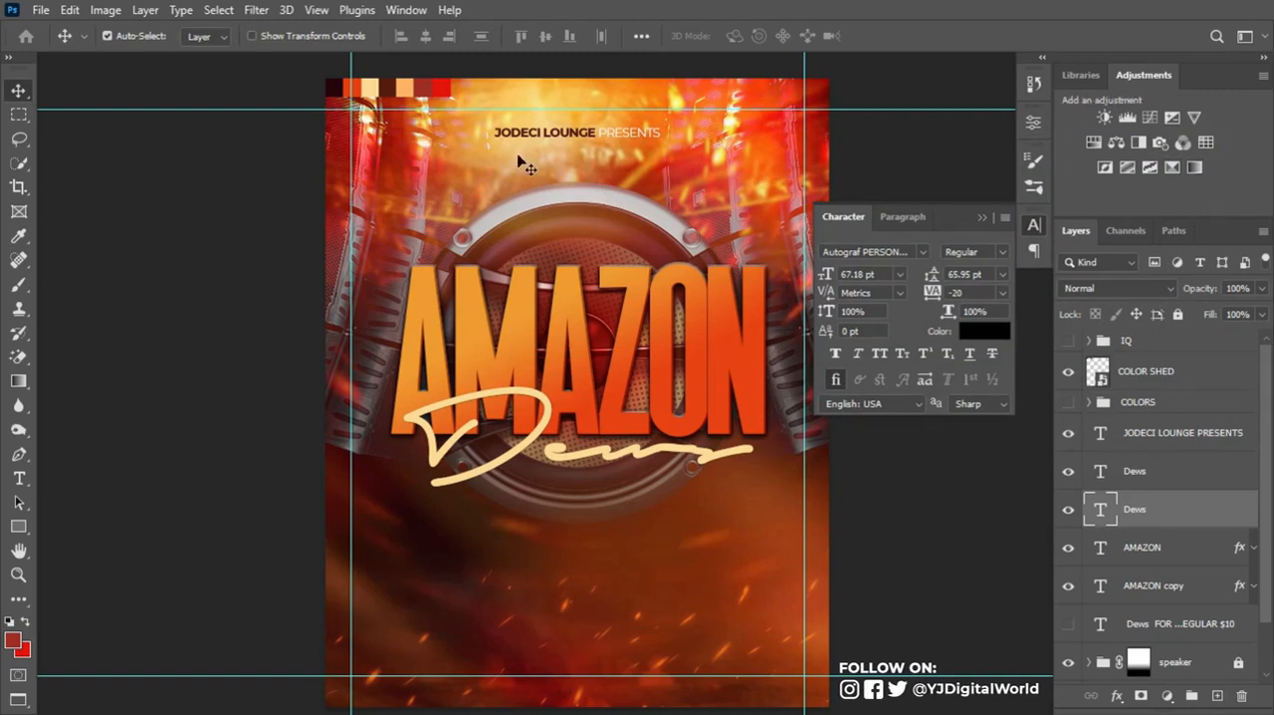
# - Convert the black Dews copy to a smart object and apply a Gaussian Blur with a 7.2 px radius
pyautogui.click(255, 12)
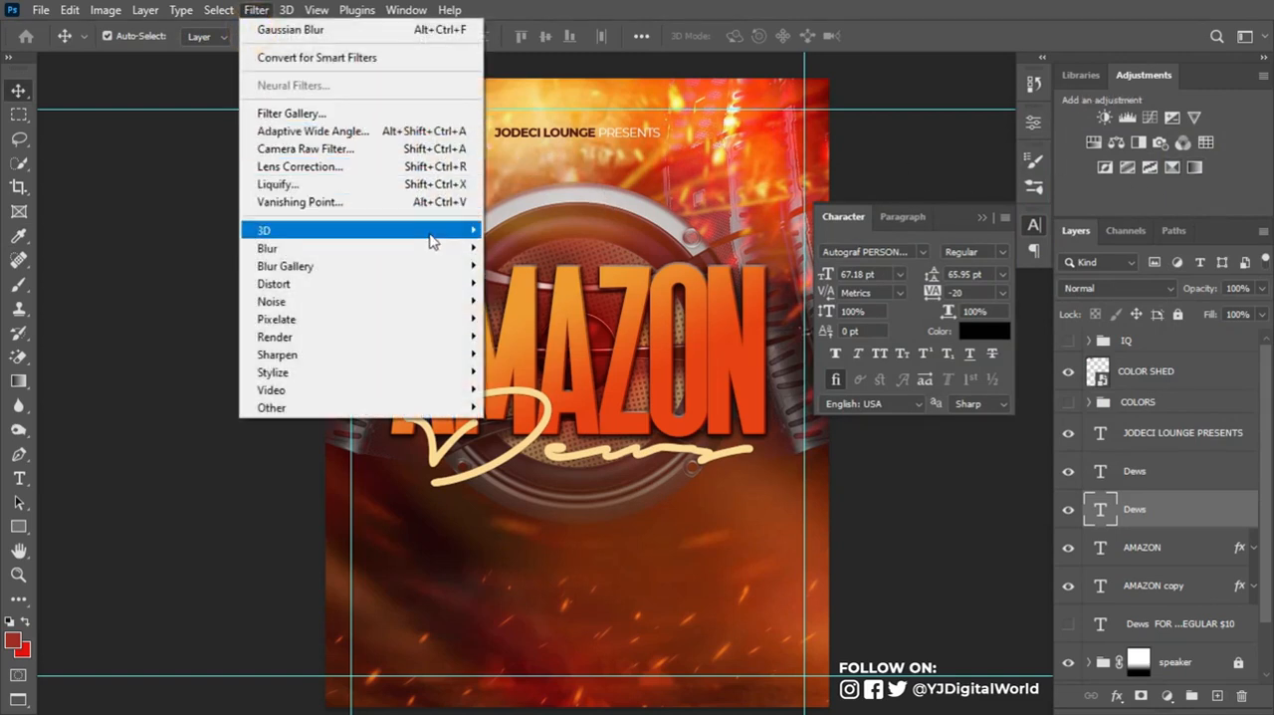
pyautogui.moveTo(438, 251)
pyautogui.click(547, 318)
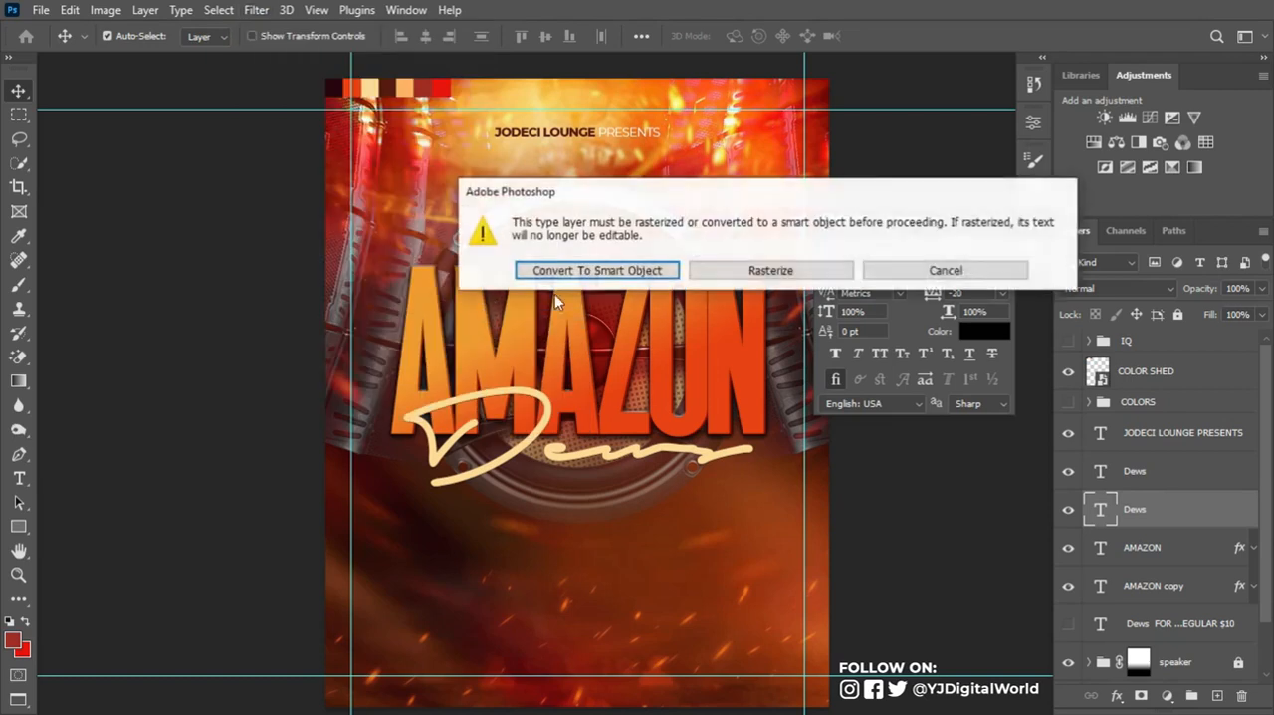
pyautogui.click(657, 271)
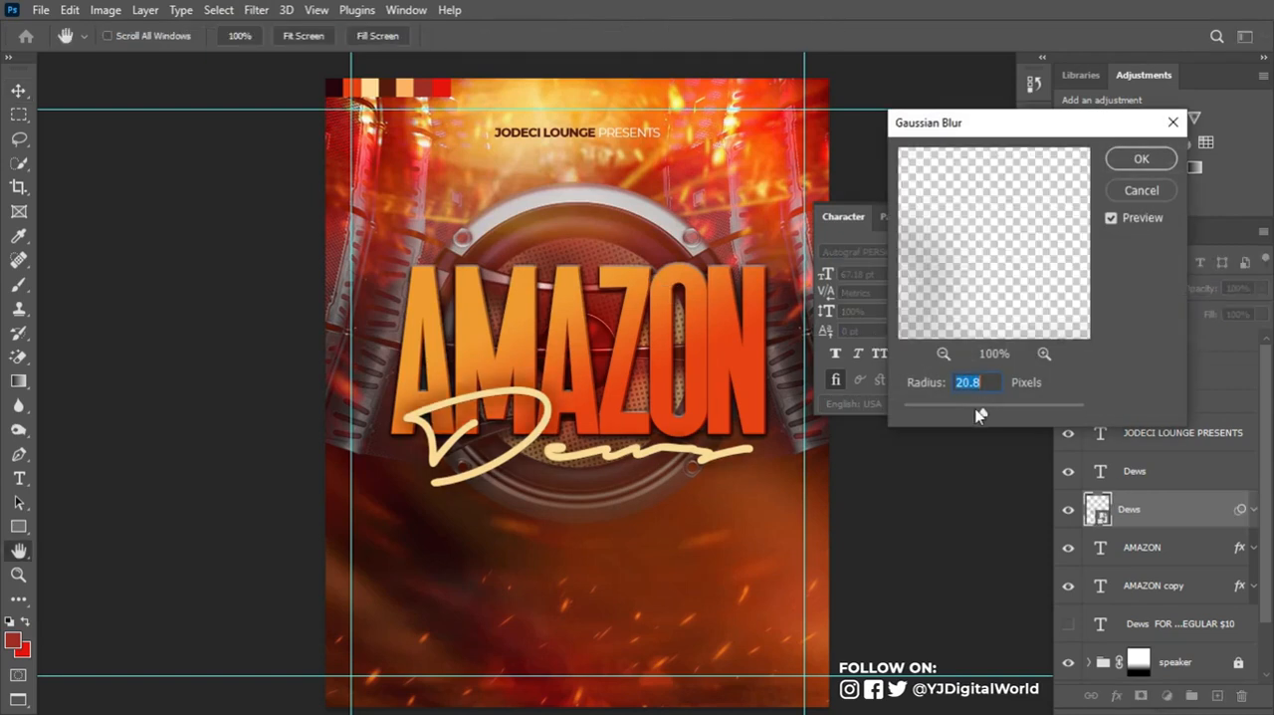
pyautogui.moveTo(979, 408); pyautogui.dragTo(966, 408)
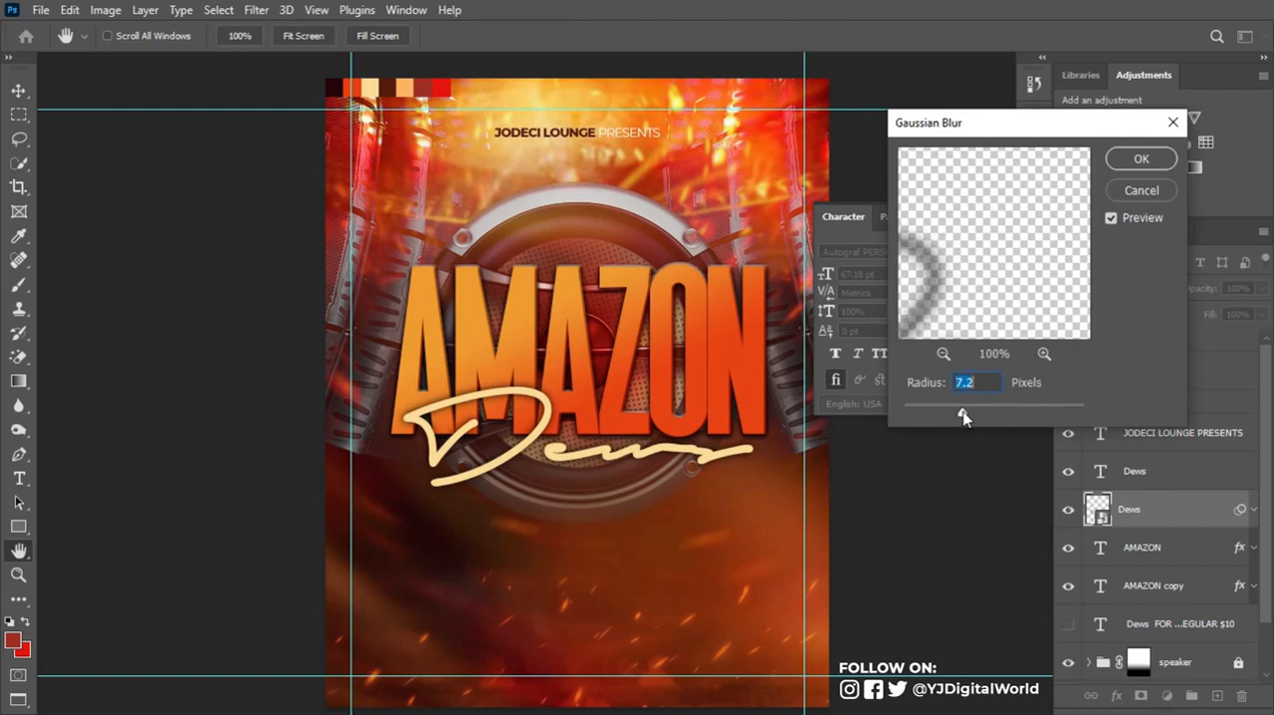
pyautogui.click(1145, 151)
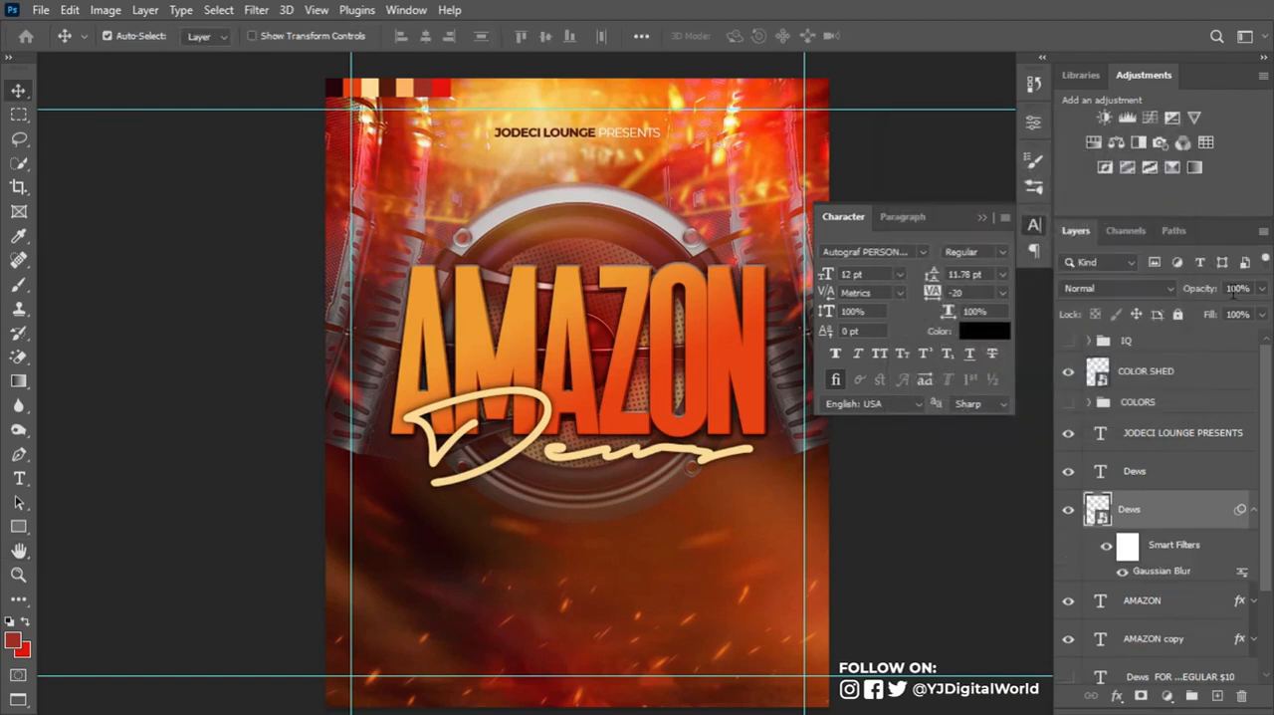
# - Lower the blurred Dews shadow to 25% opacity and toggle its visibility to compare the effect
pyautogui.click(1239, 287)
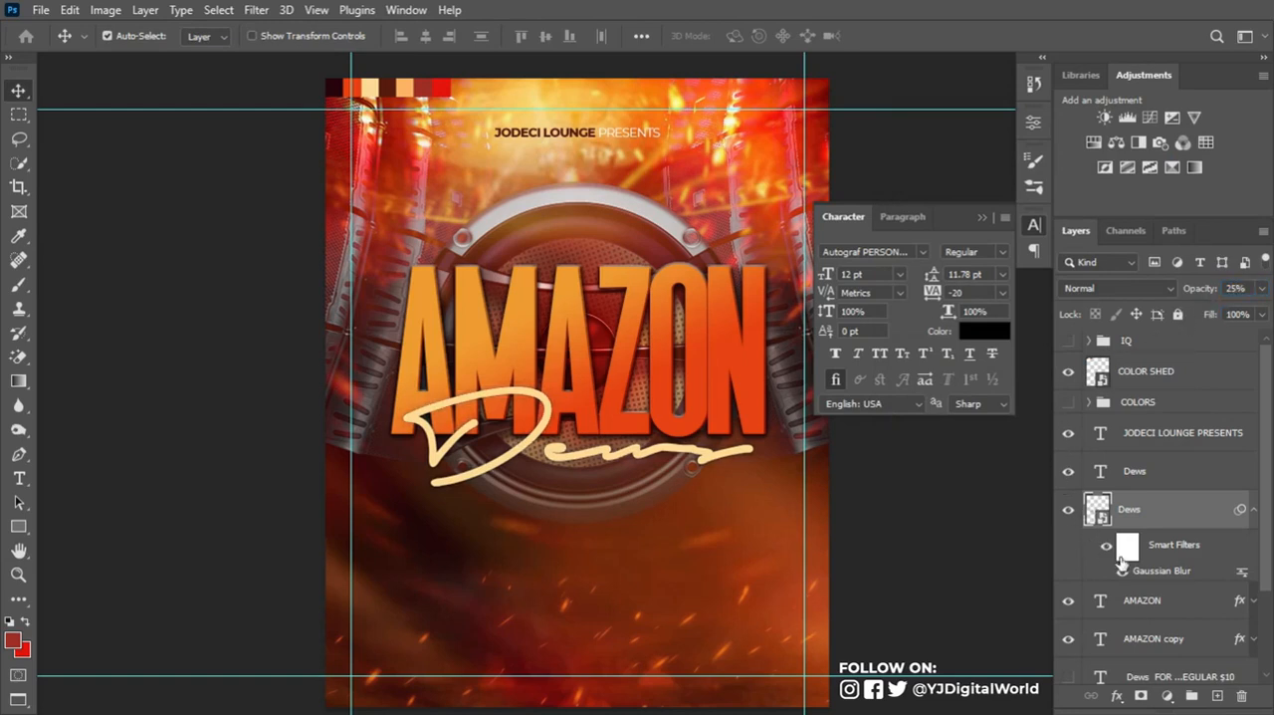
pyautogui.click(1073, 514)
pyautogui.click(1073, 513)
pyautogui.click(1072, 513)
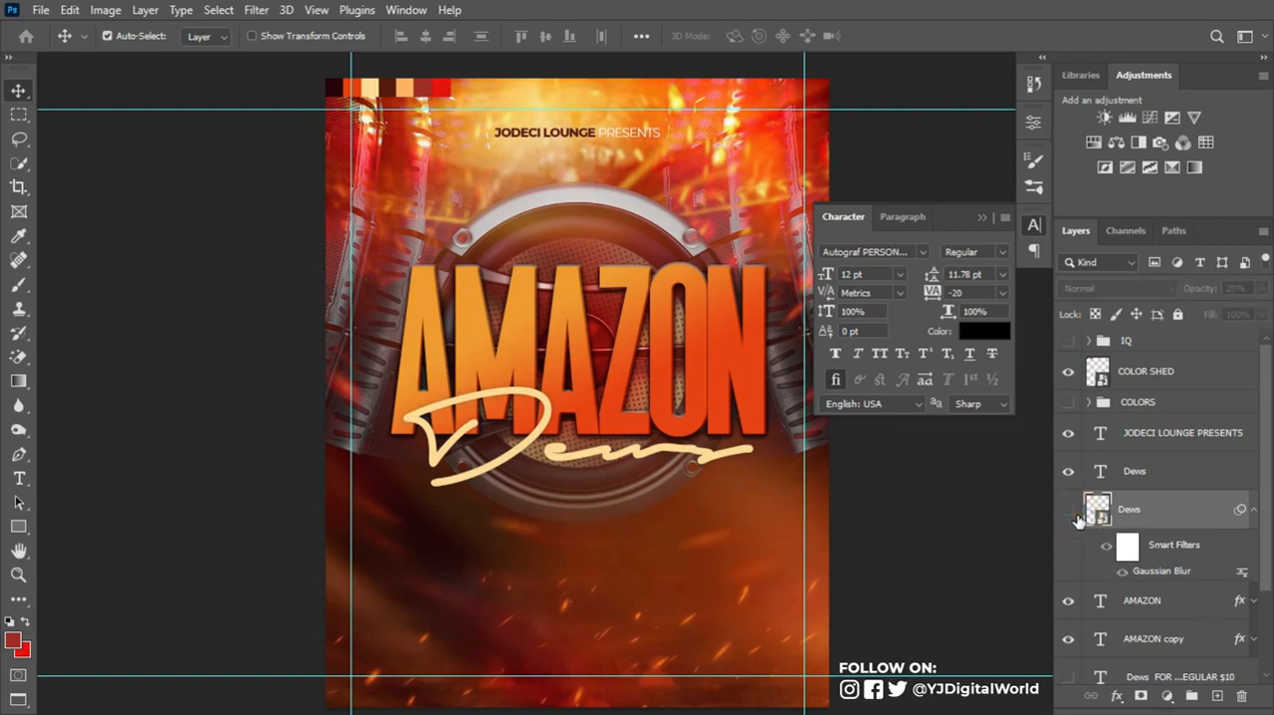
# - Scale the AMAZON and Dews title layers down slightly together and place the ticket website text centered beneath them
pyautogui.click(982, 218)
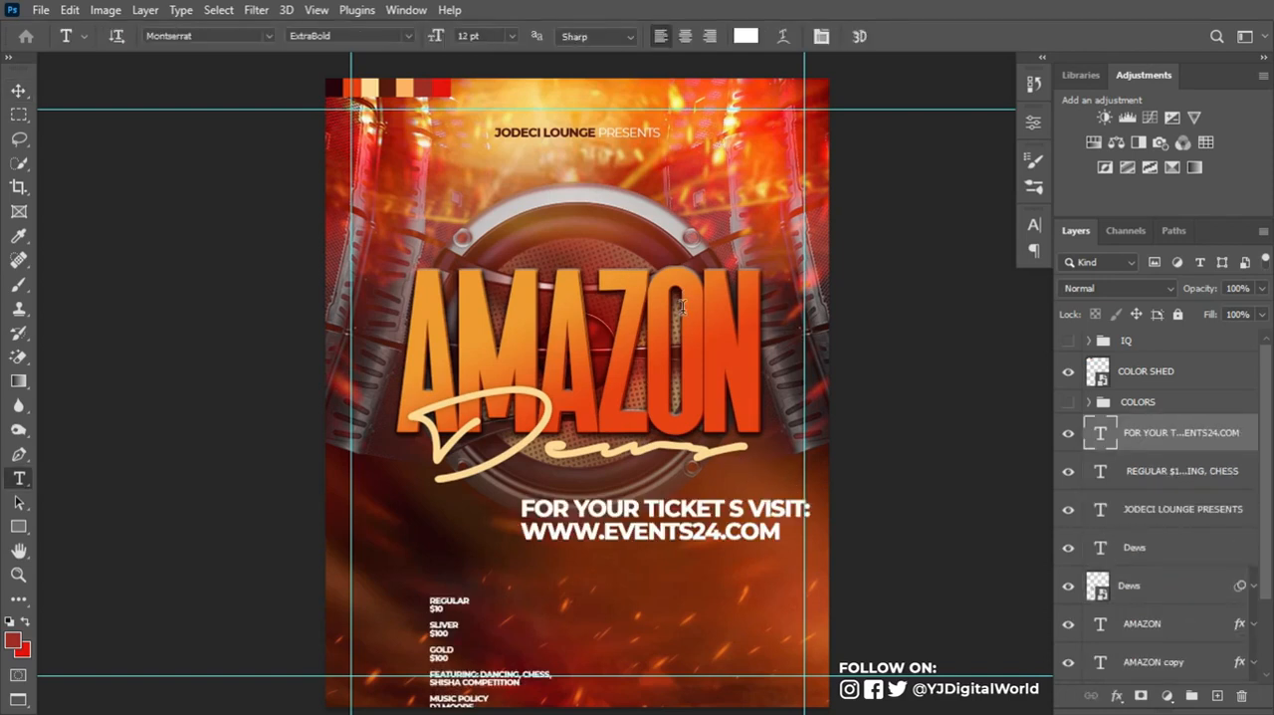
pyautogui.hotkey('ctrl', 't')
pyautogui.moveTo(808, 547); pyautogui.dragTo(659, 535)
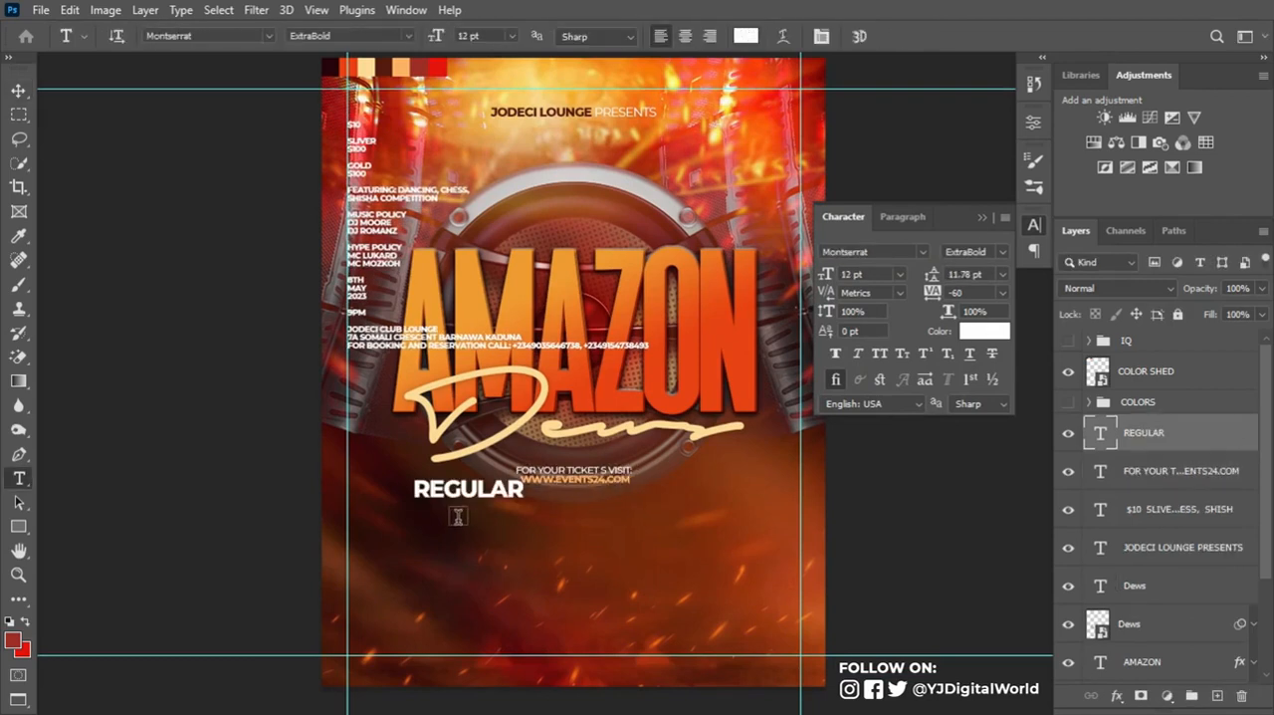
# - Position the REGULAR label below the ticket website text and draw a 124 px square ticket box under it with a red fill
pyautogui.hotkey('ctrl', 't')
pyautogui.moveTo(534, 524); pyautogui.dragTo(477, 498)
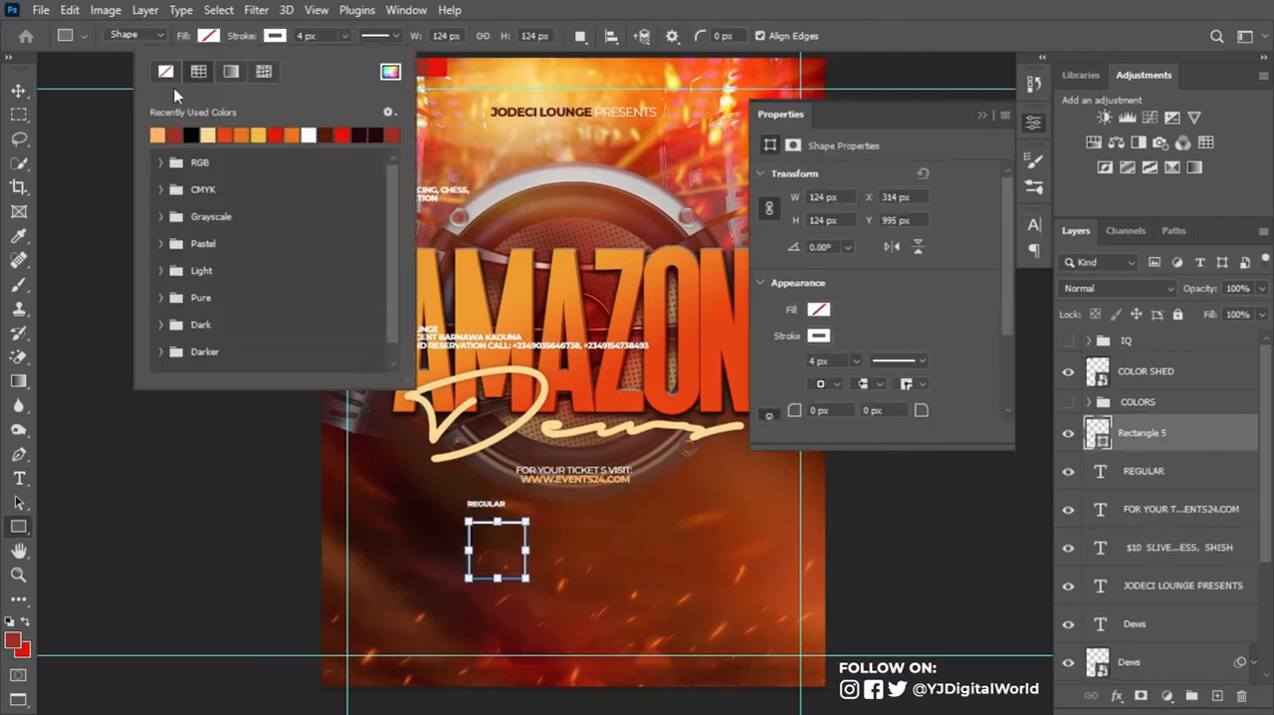
pyautogui.click(147, 84)
# - Scale the venue address and booking lines down to fit centered beneath the JODECI CLUB LOUNGE heading
pyautogui.click(926, 344)
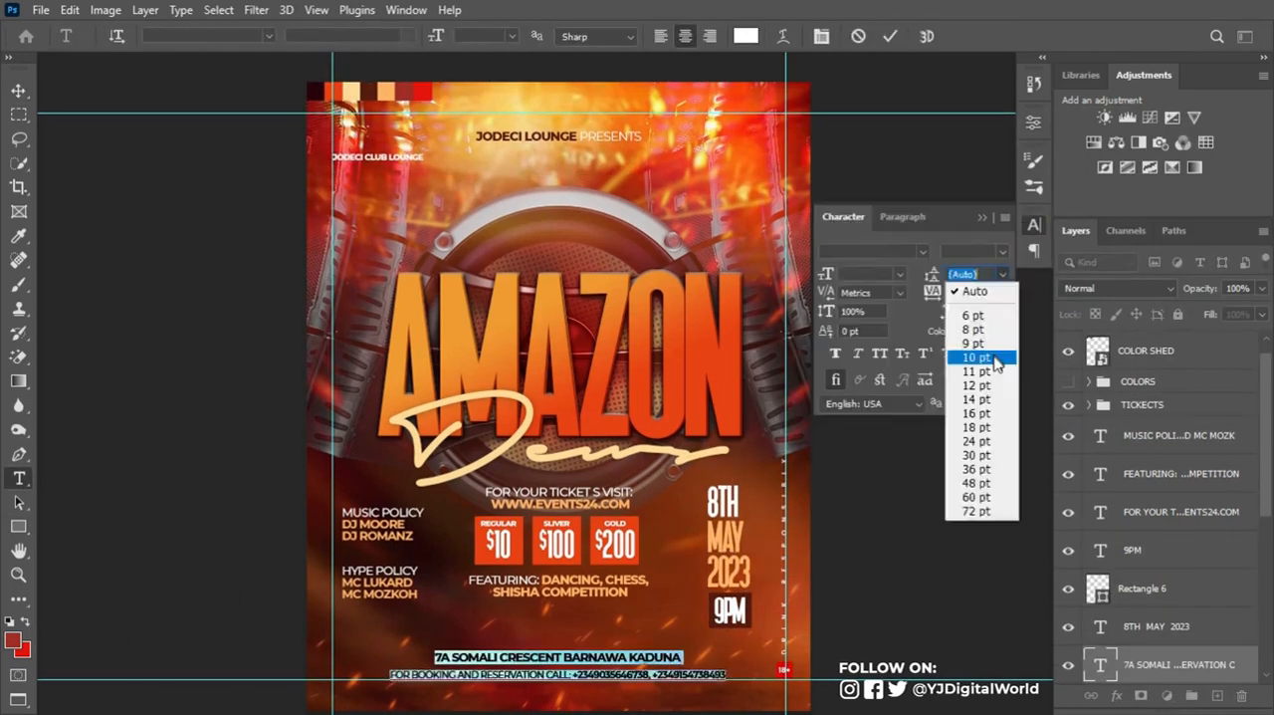
pyautogui.click(996, 359)
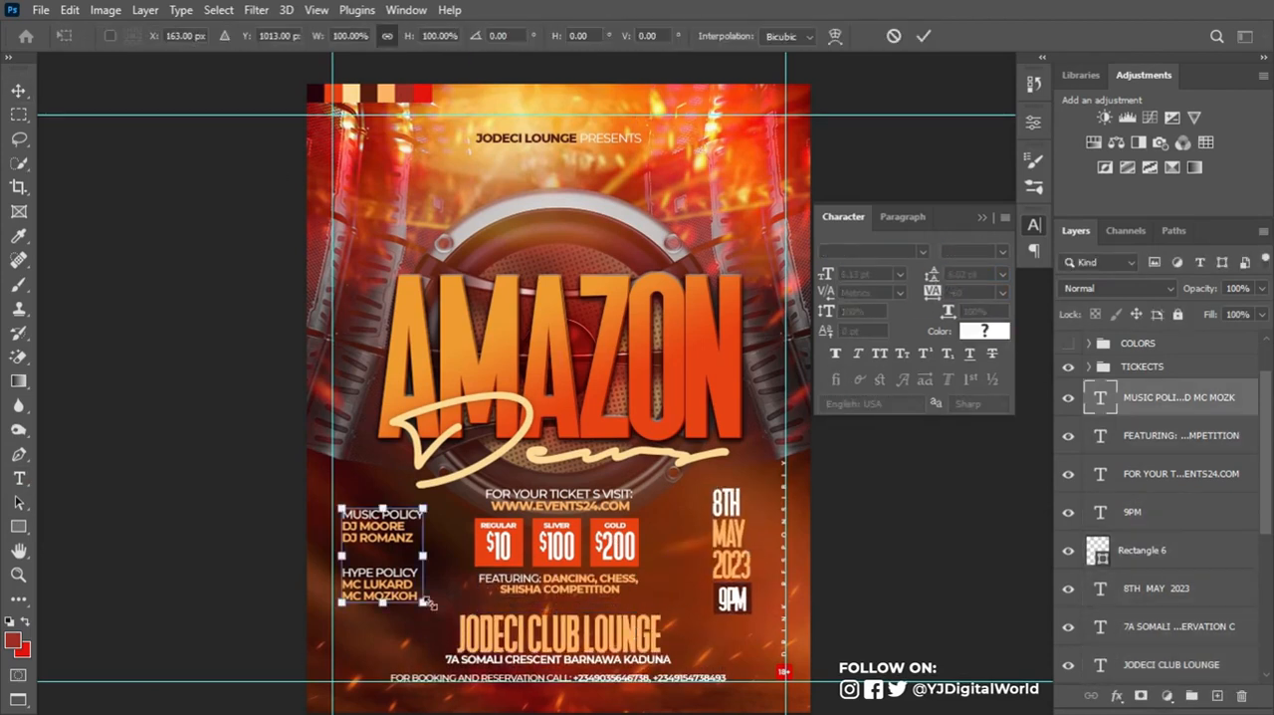
# - Move the music and hype policy text inward toward the ticket boxes, and collapse the TICKECTS layer group
pyautogui.moveTo(405, 526); pyautogui.dragTo(406, 530)
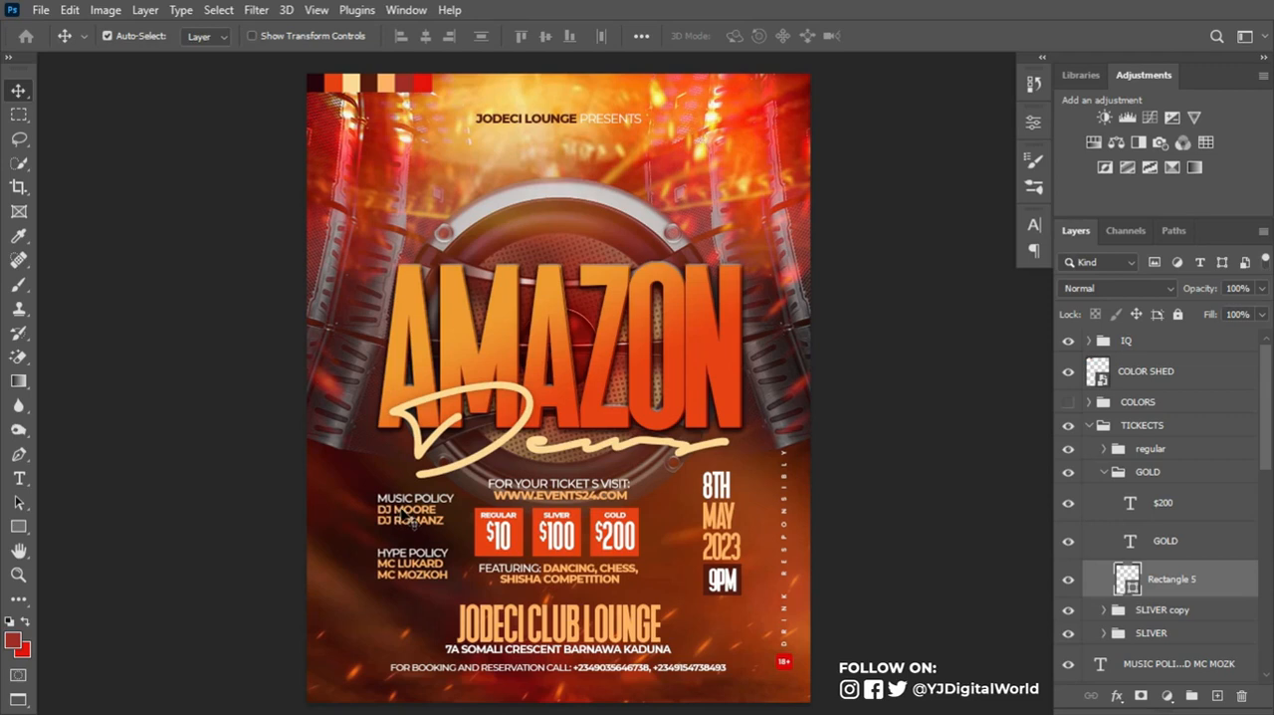
pyautogui.click(1089, 425)
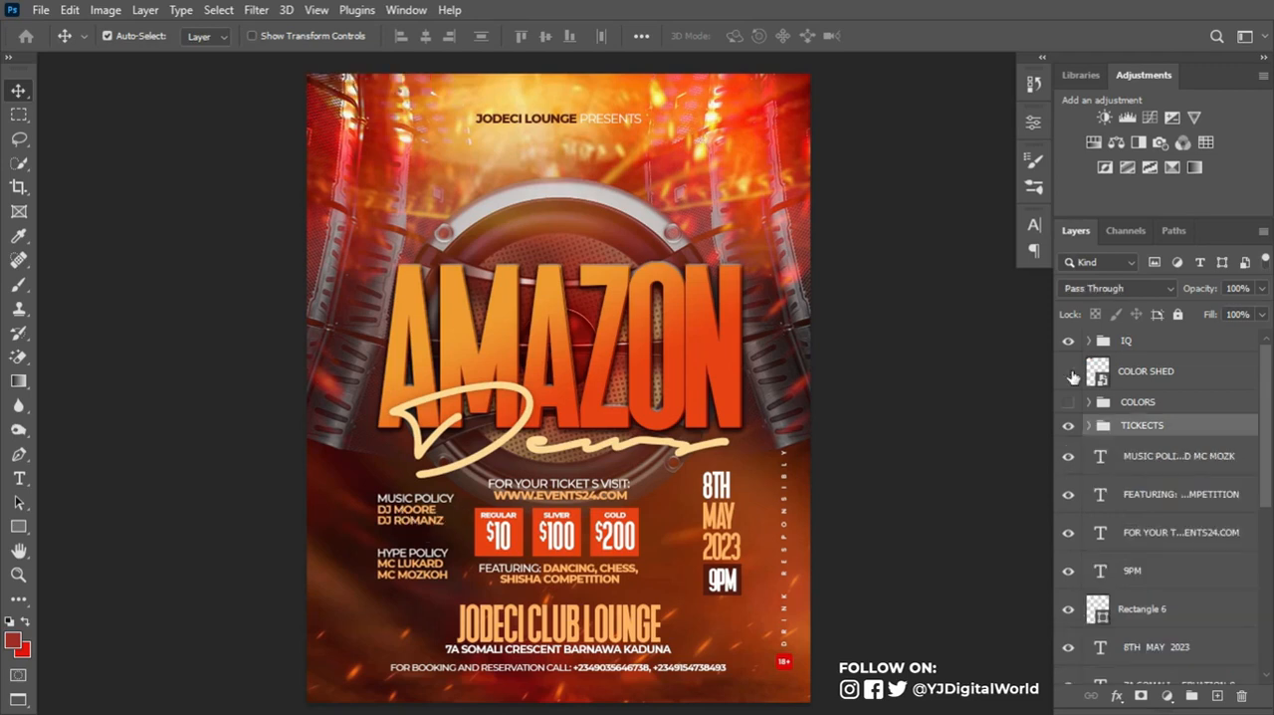